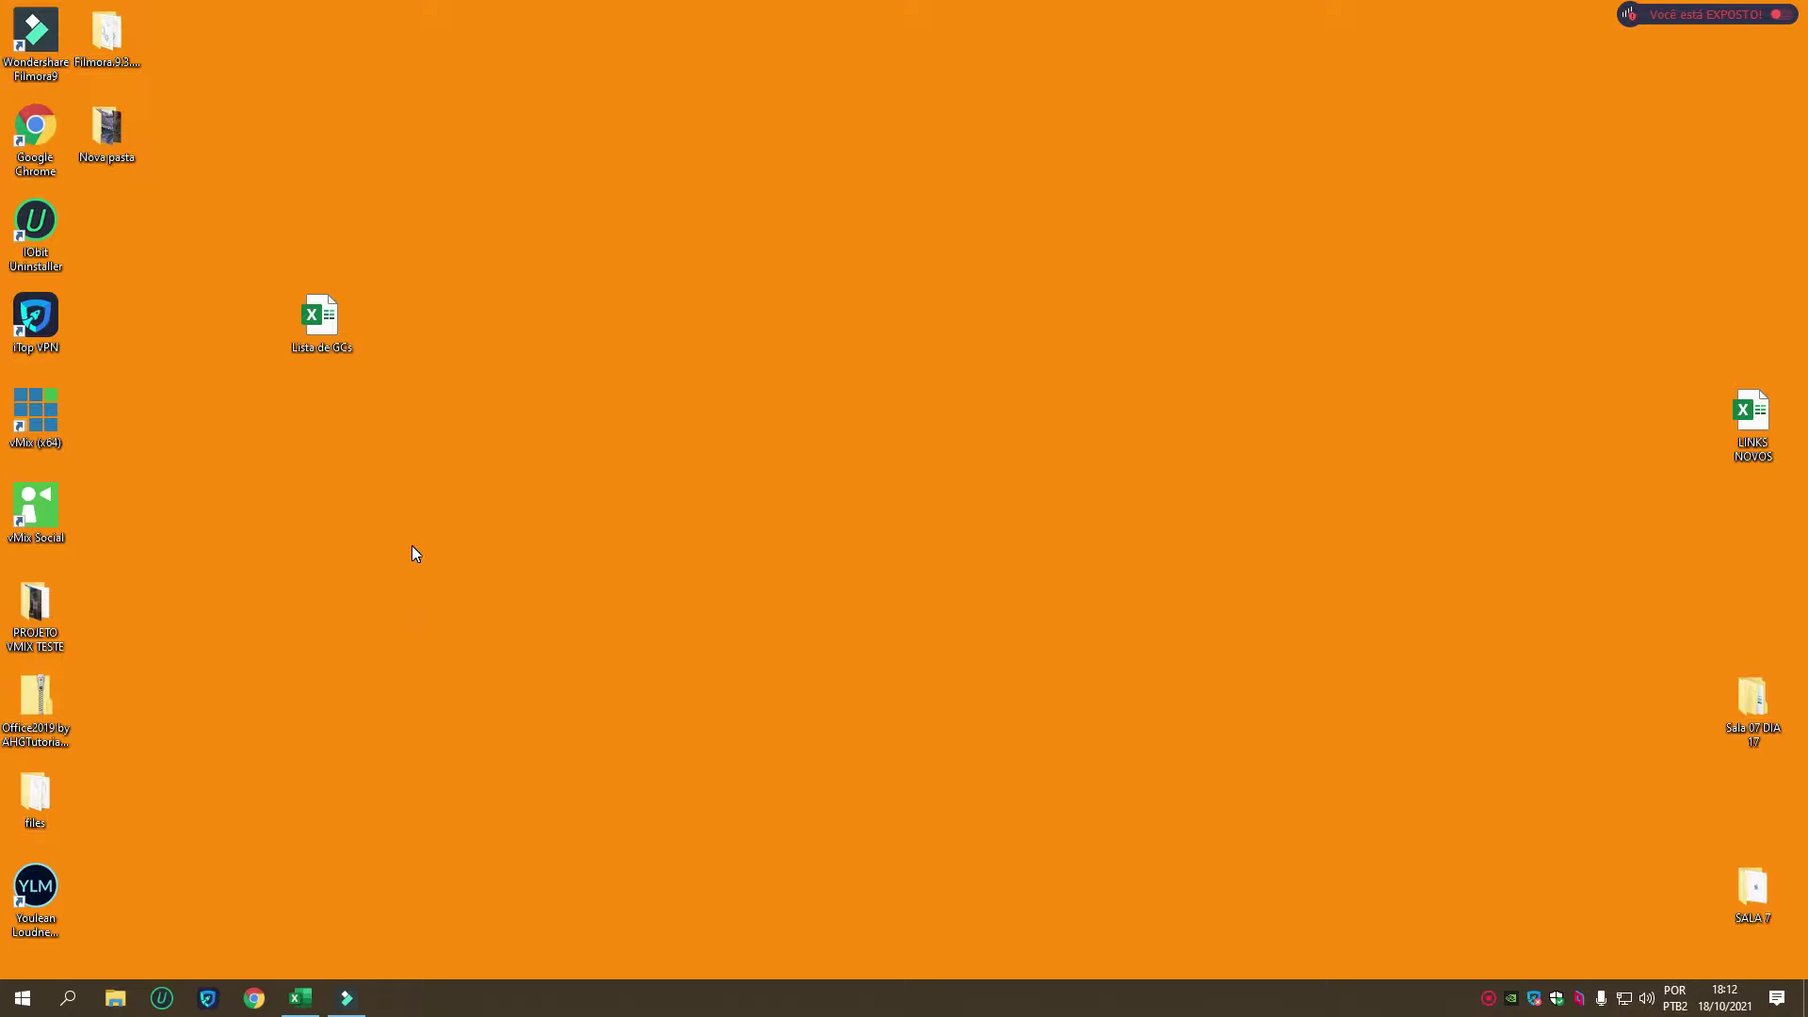
Step: Open vMix and add the GT title "Title 0- The Classic Blue" as a new input
double_click(43, 424)
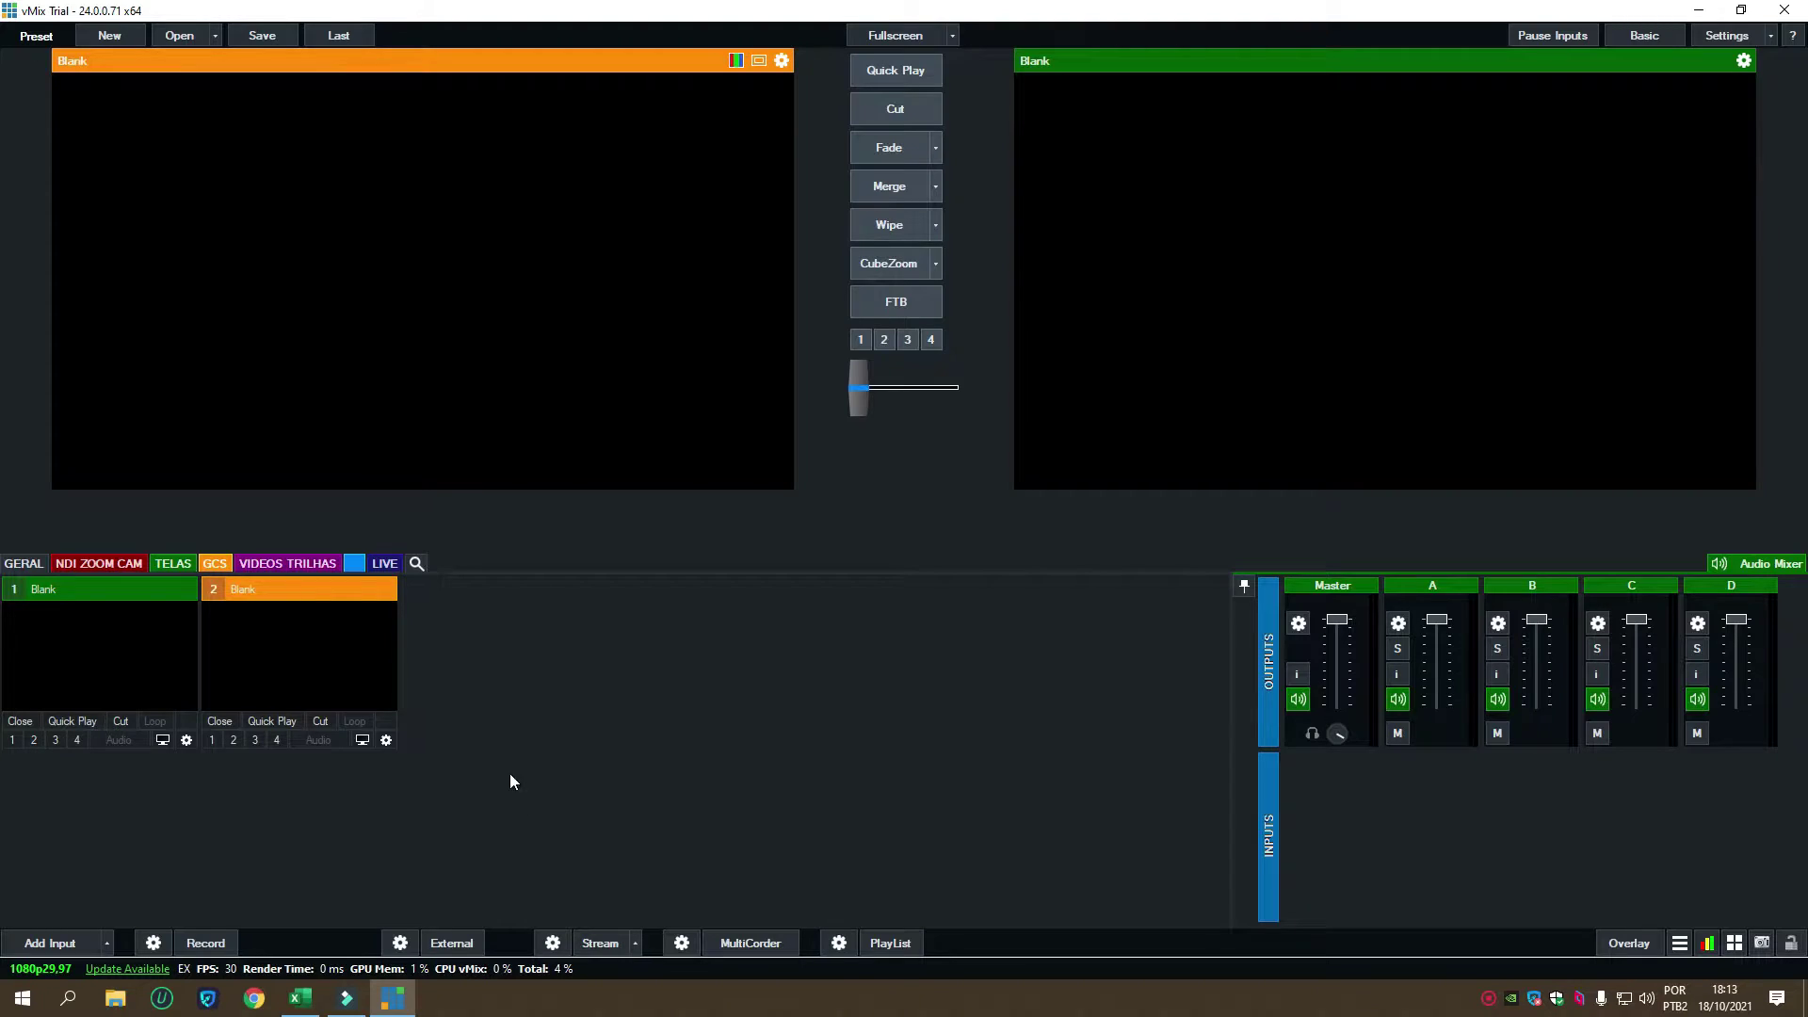
click(71, 944)
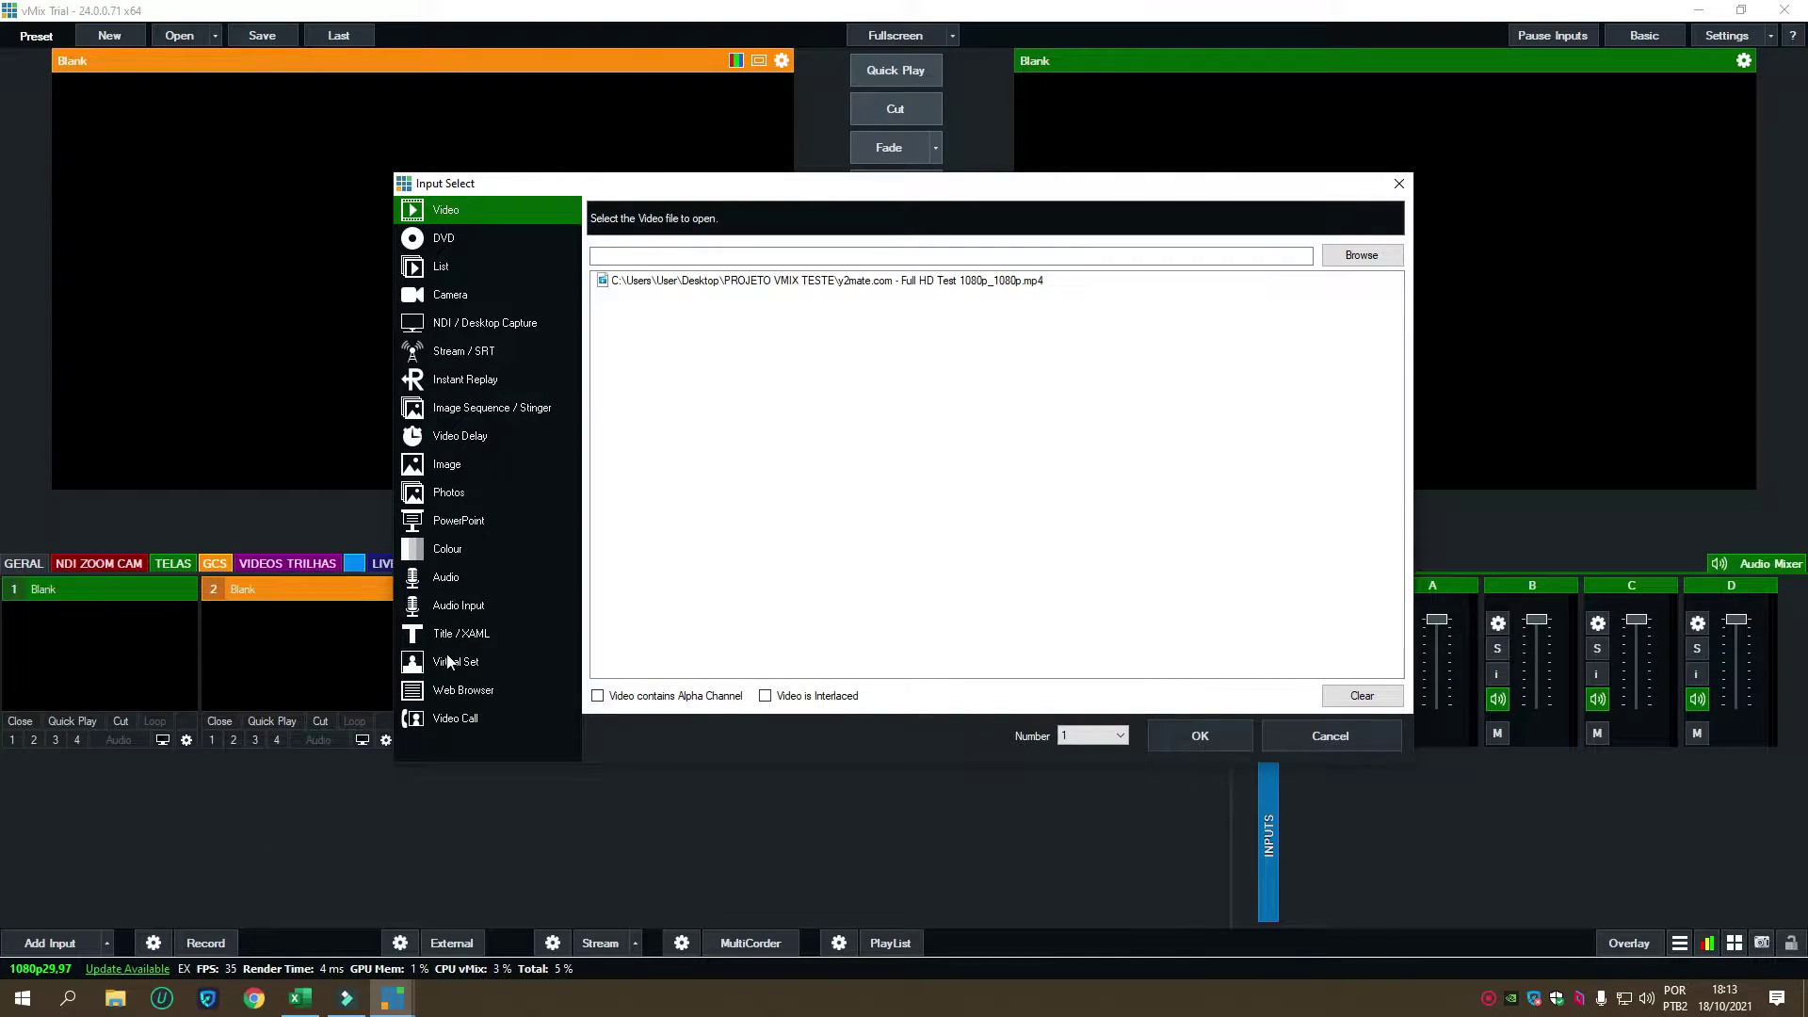
click(462, 636)
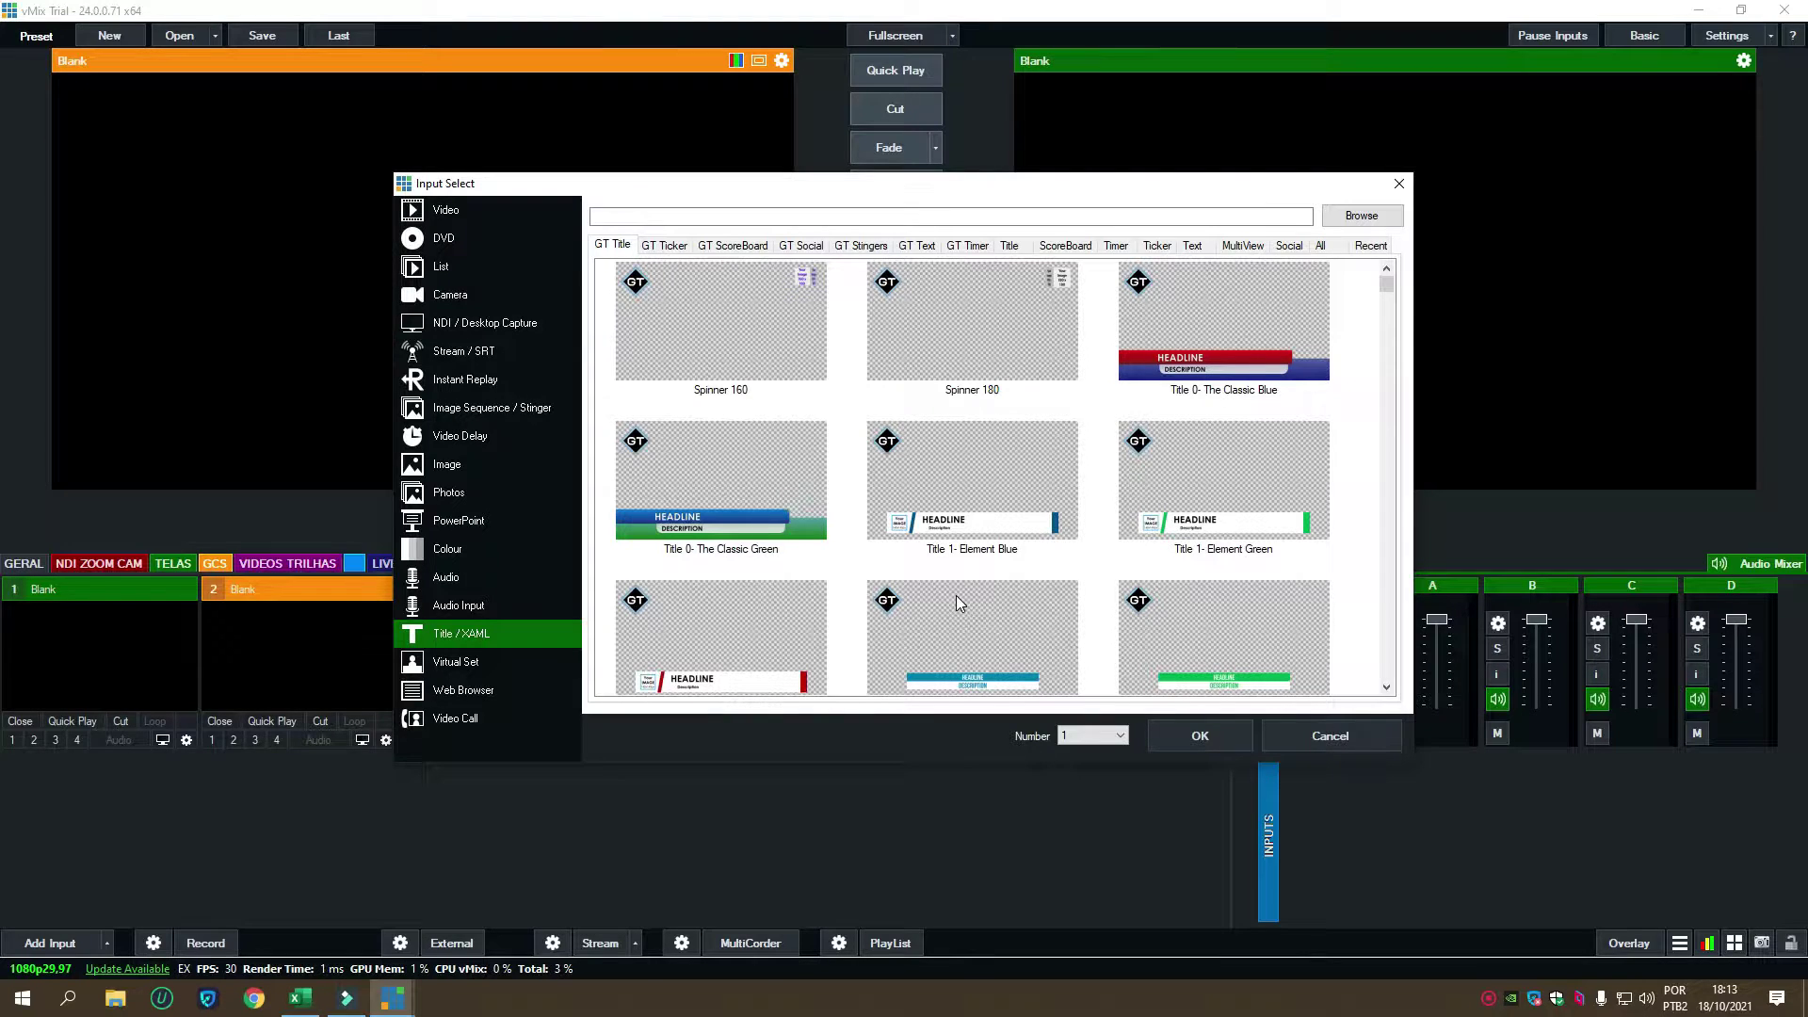
click(1241, 364)
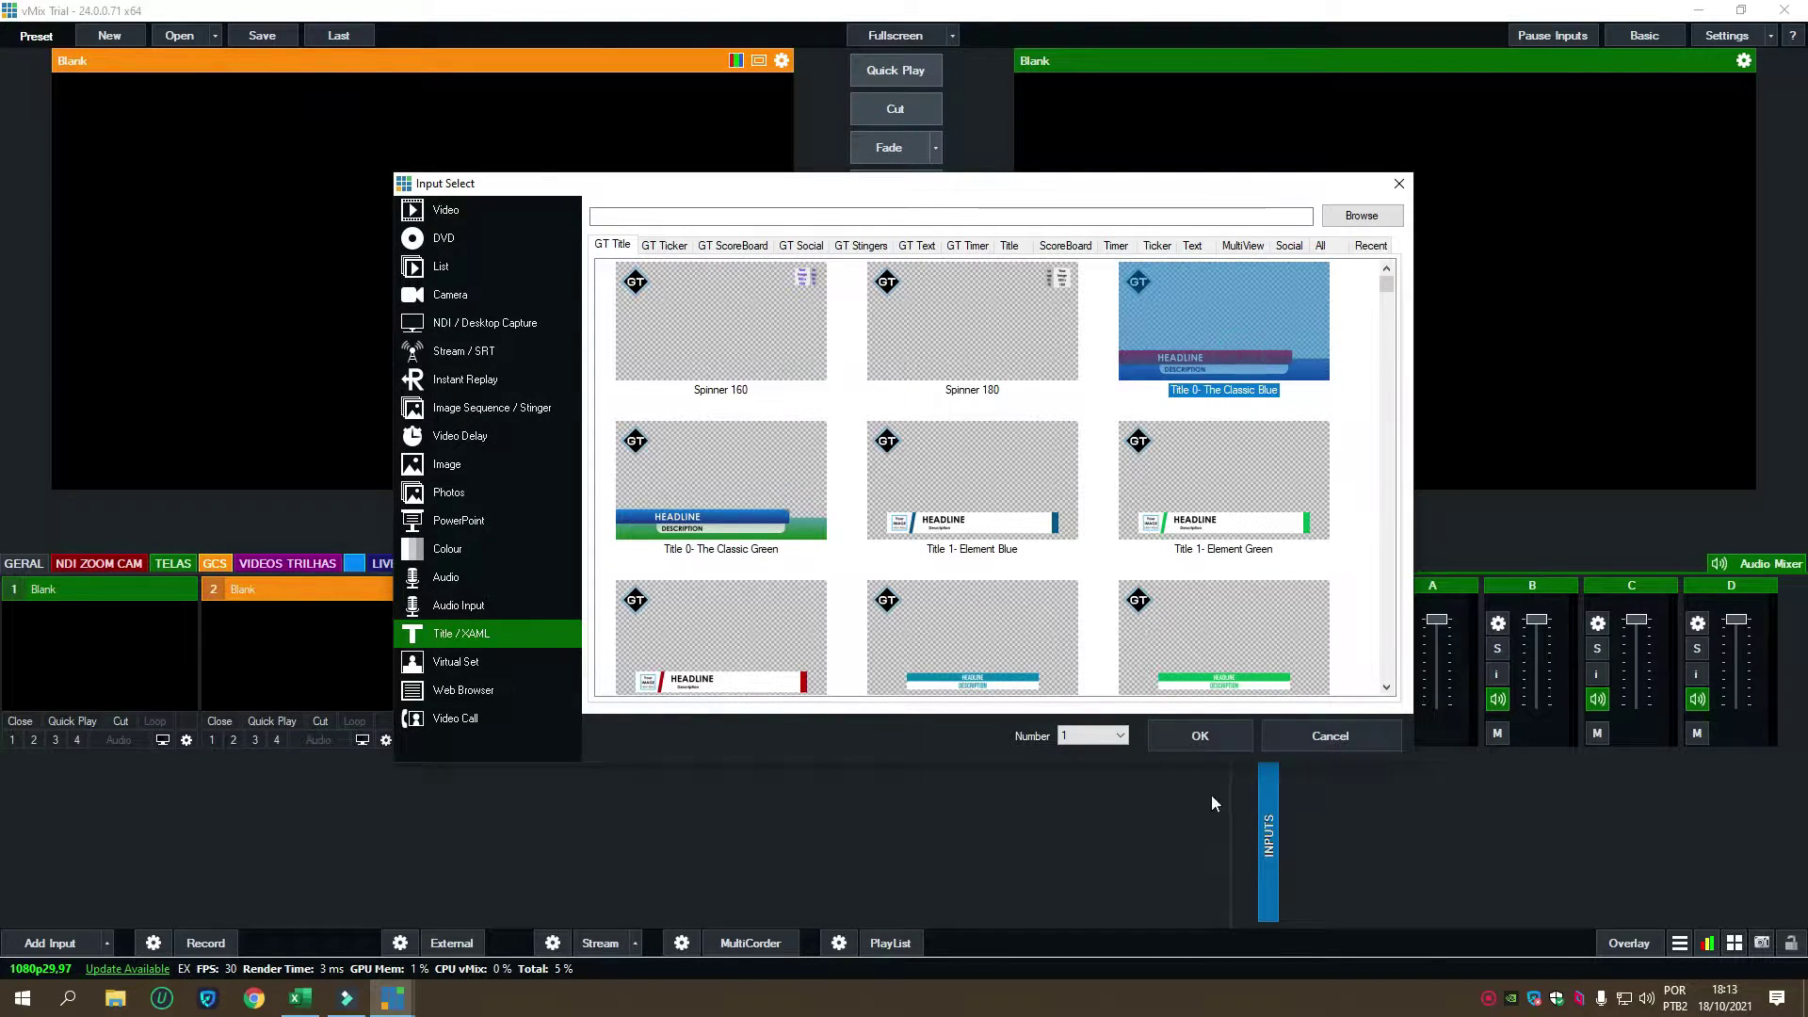
click(1194, 740)
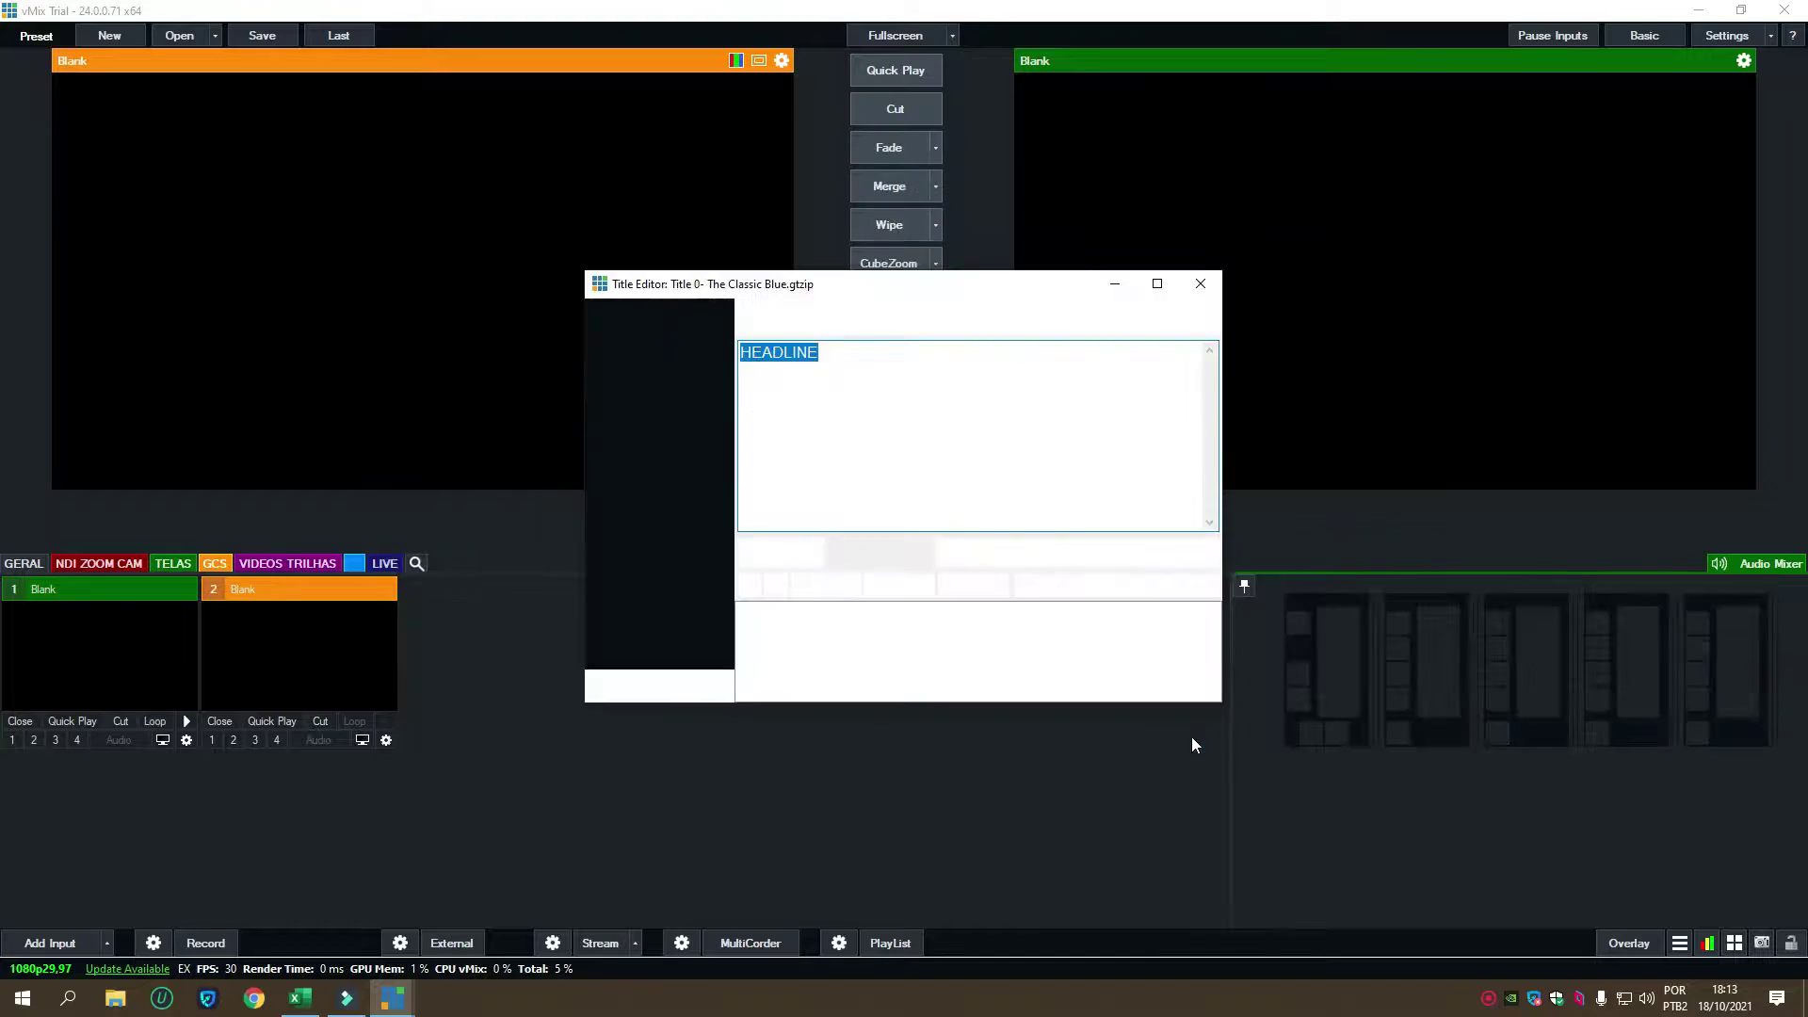
Step: Replace the title's Headline.Text with the person's first name in capitals and close the title editor
drag(1035, 292, 774, 340)
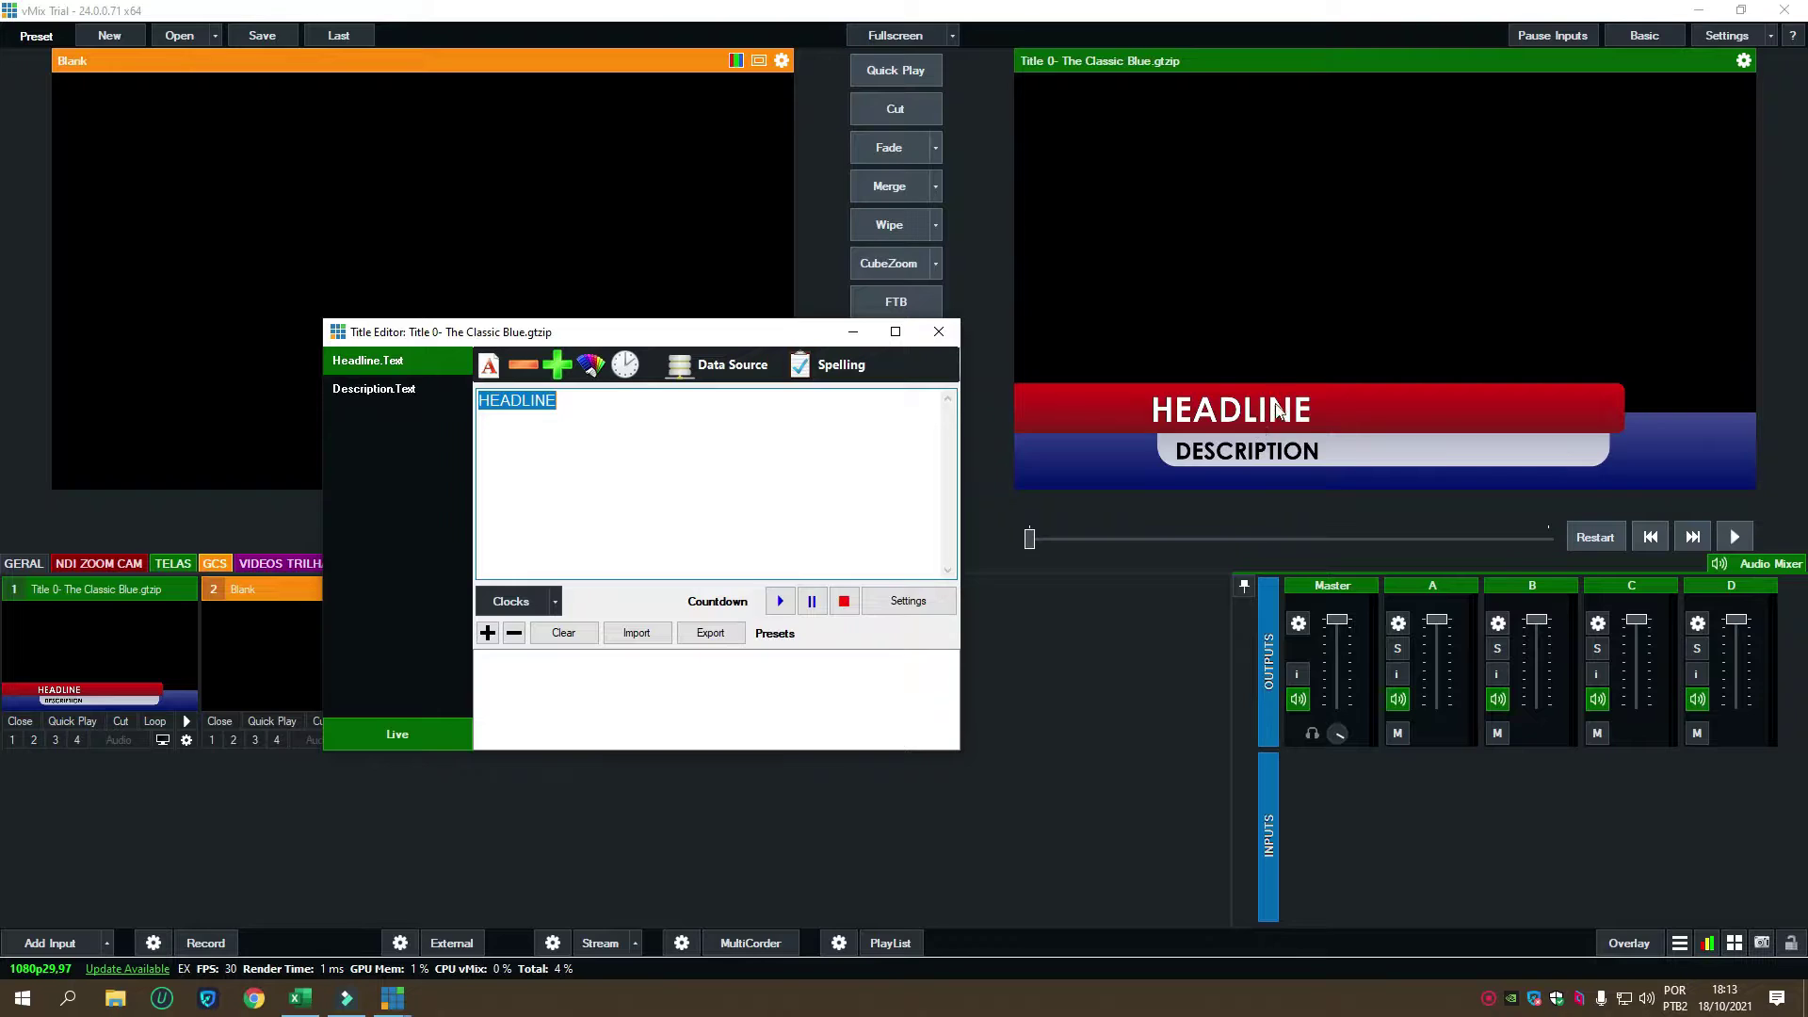
click(386, 363)
click(375, 387)
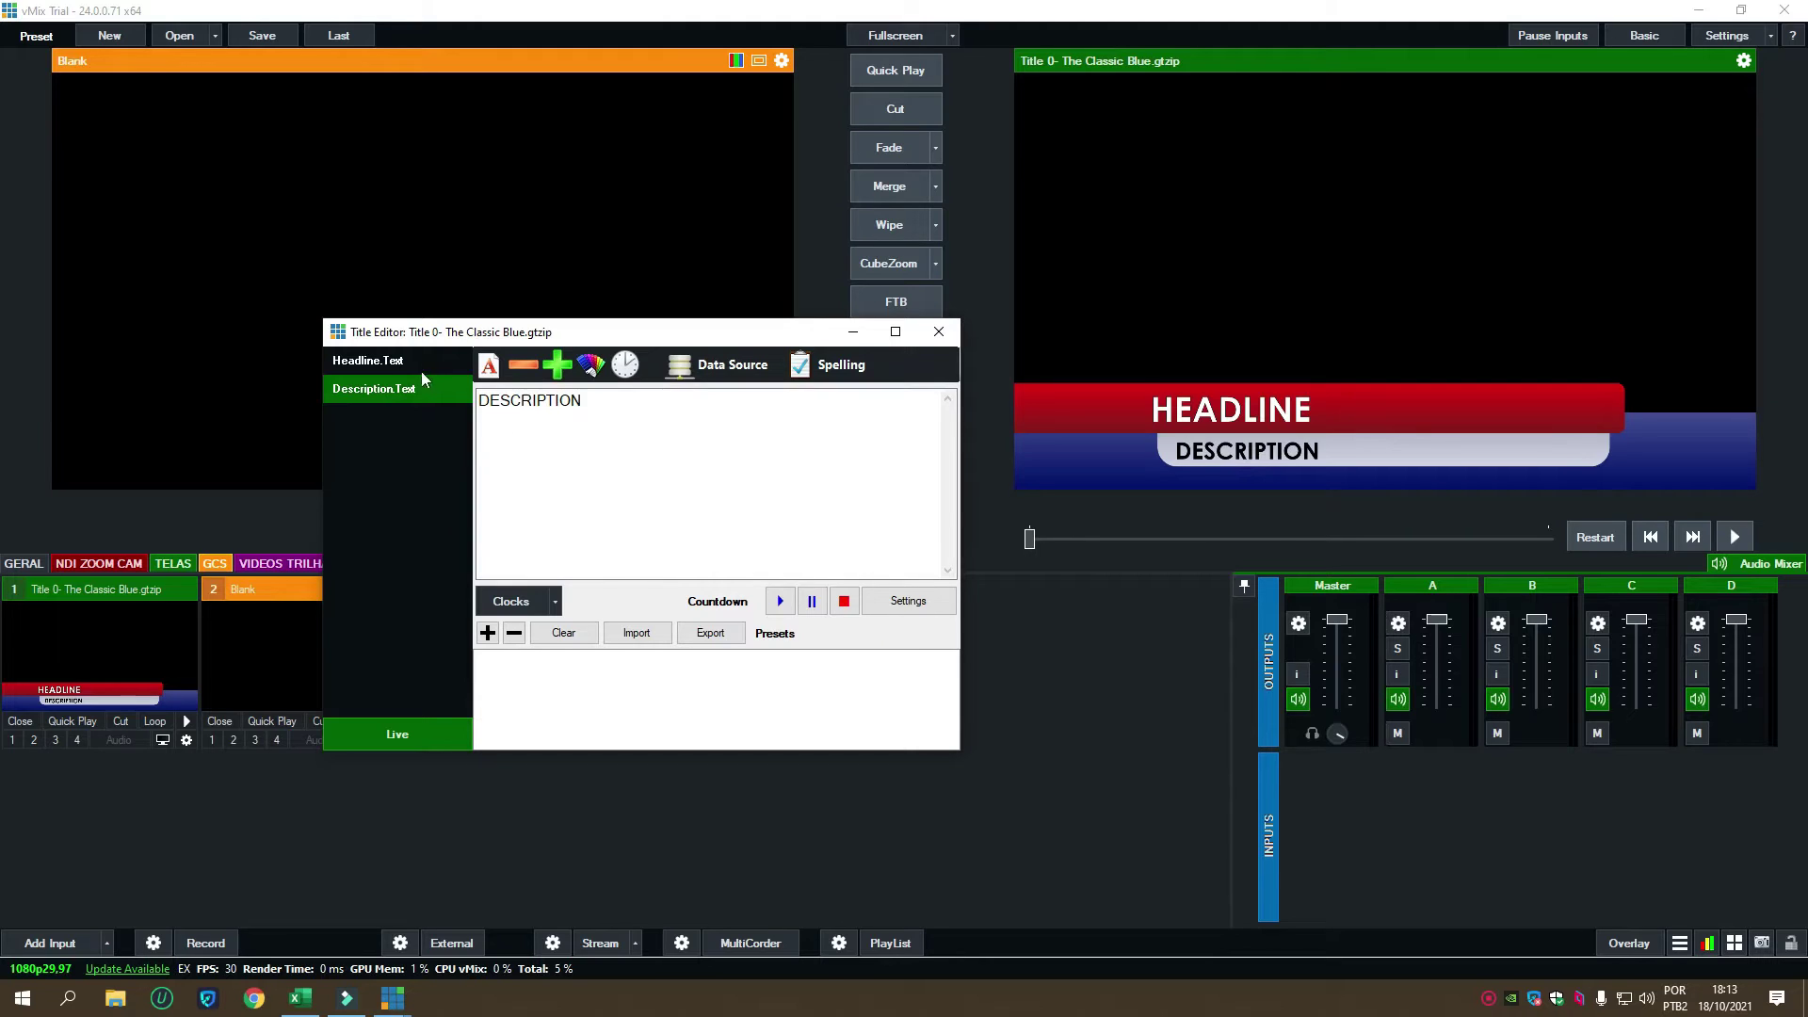
click(385, 361)
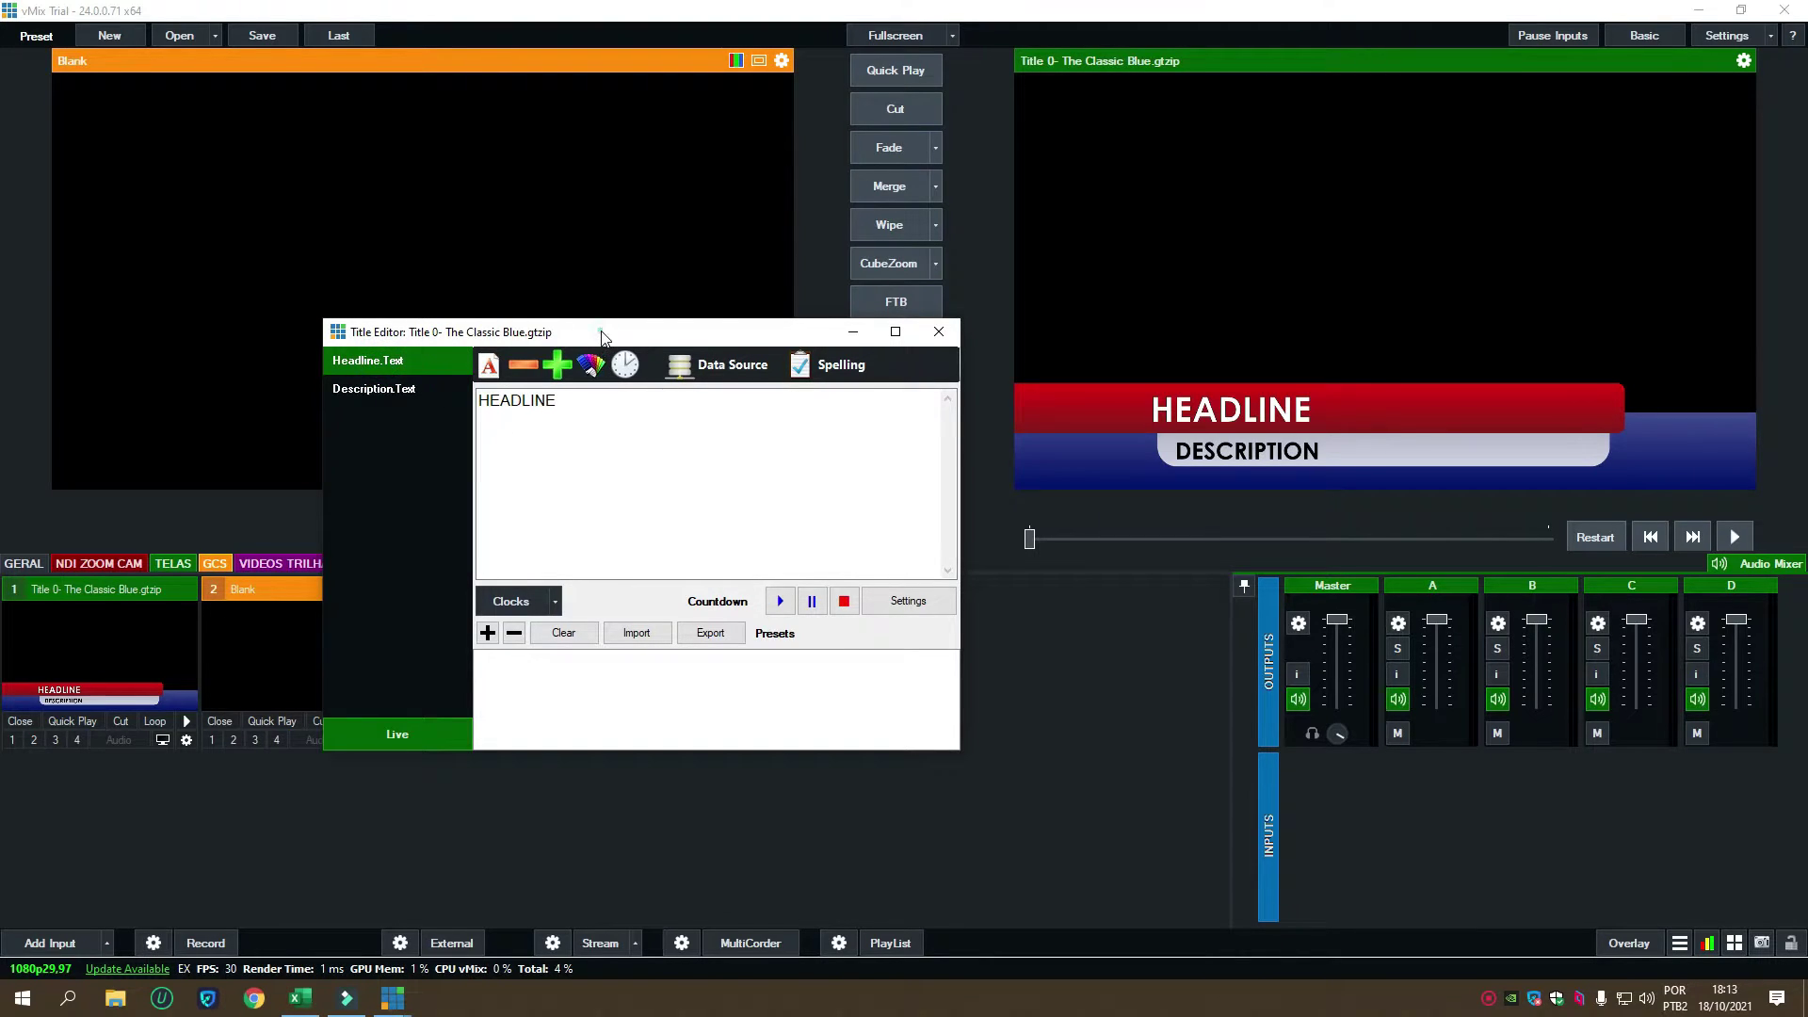
drag(602, 336, 670, 349)
drag(624, 414, 550, 422)
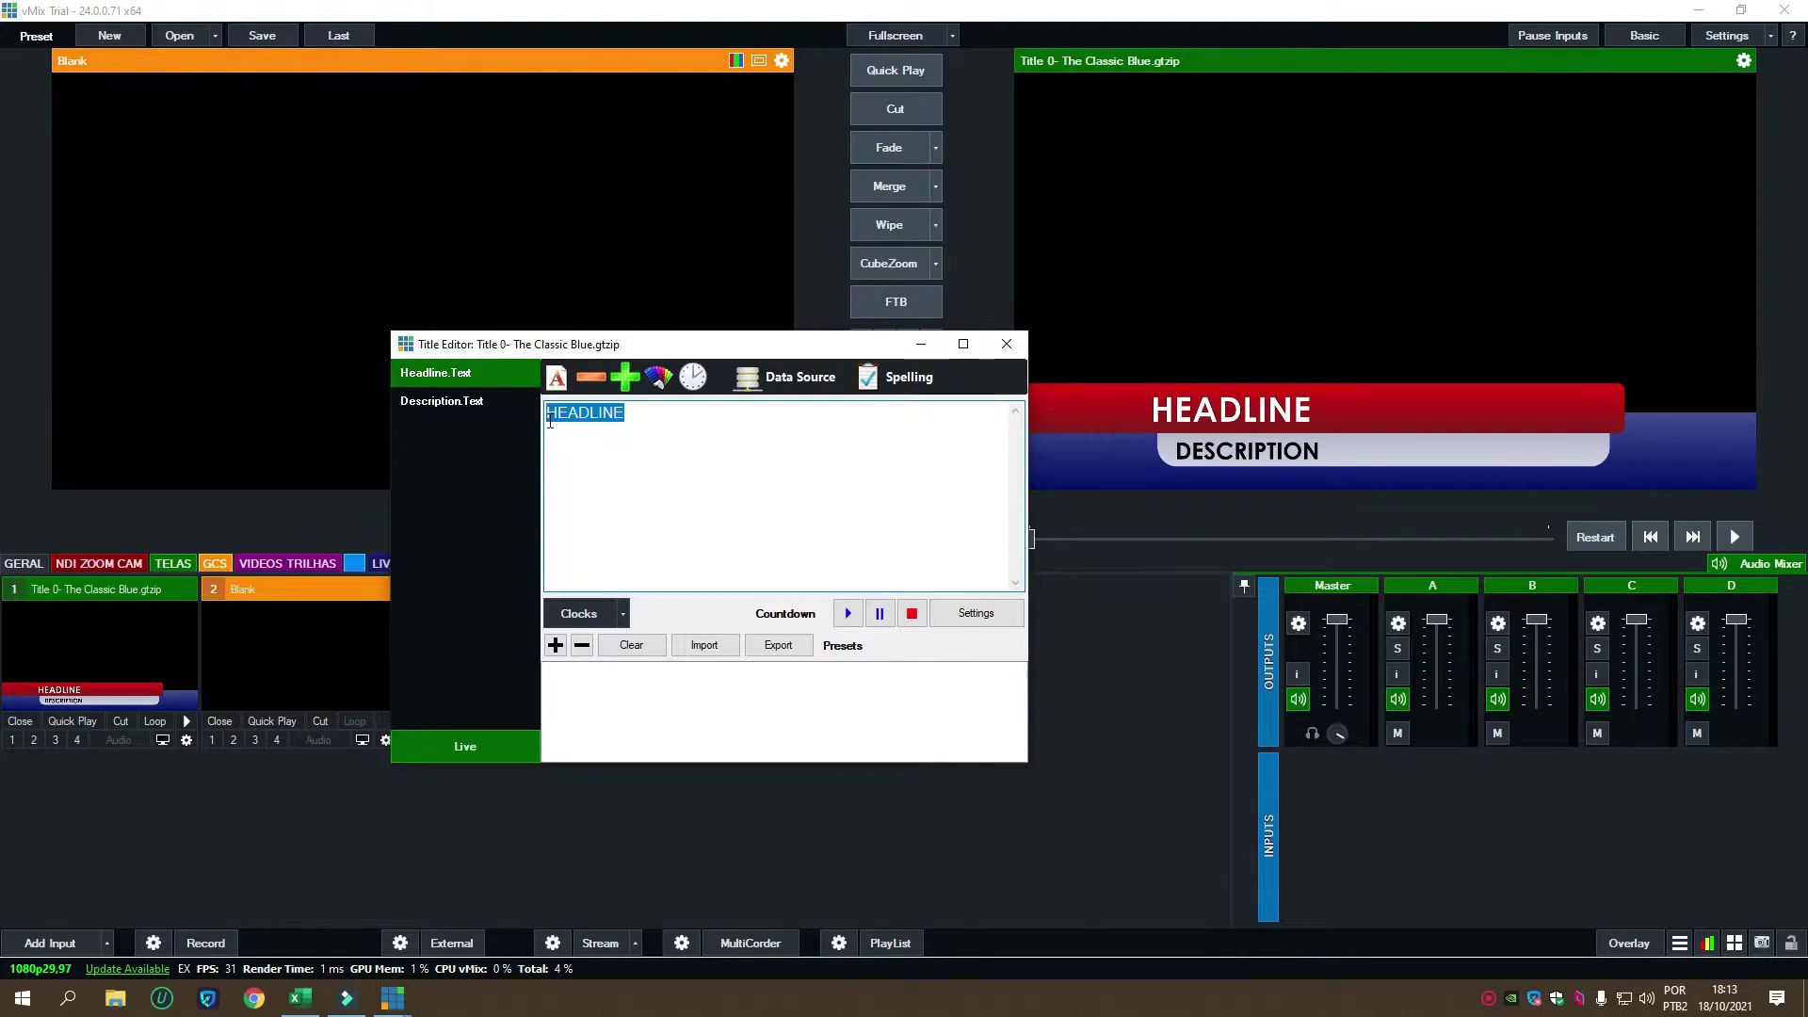
text(M)
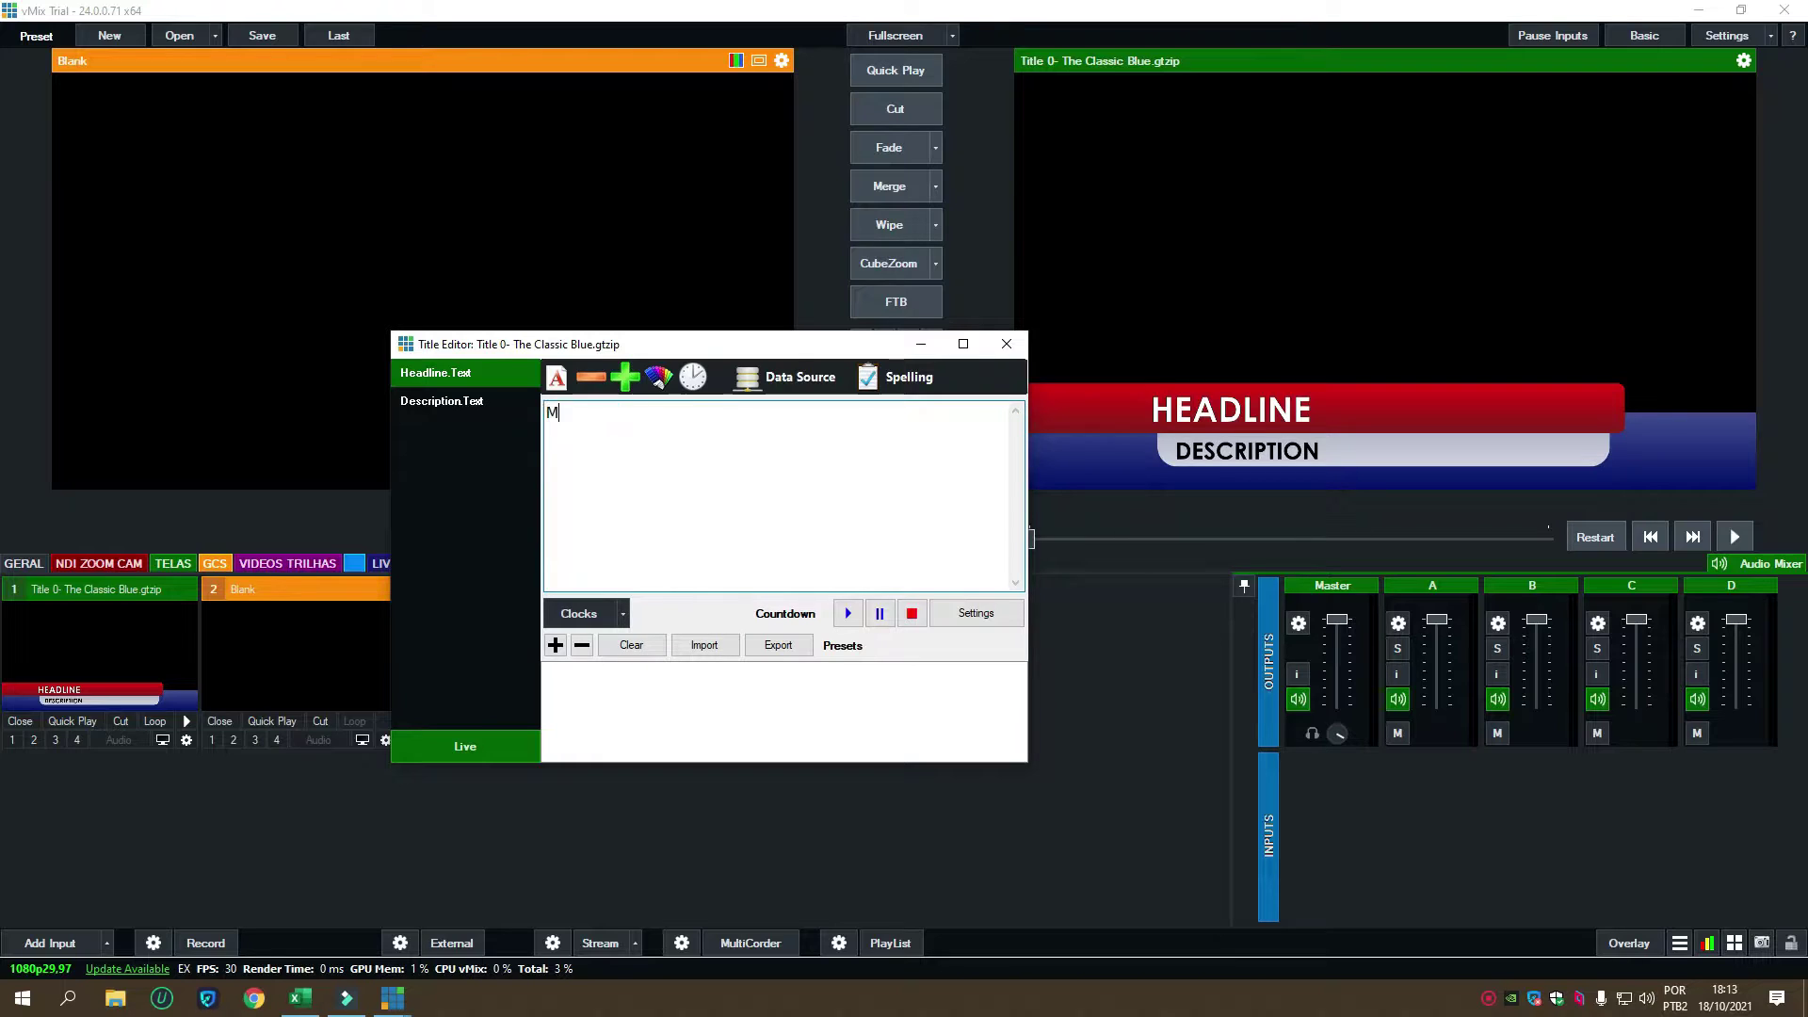
text(ARCIO)
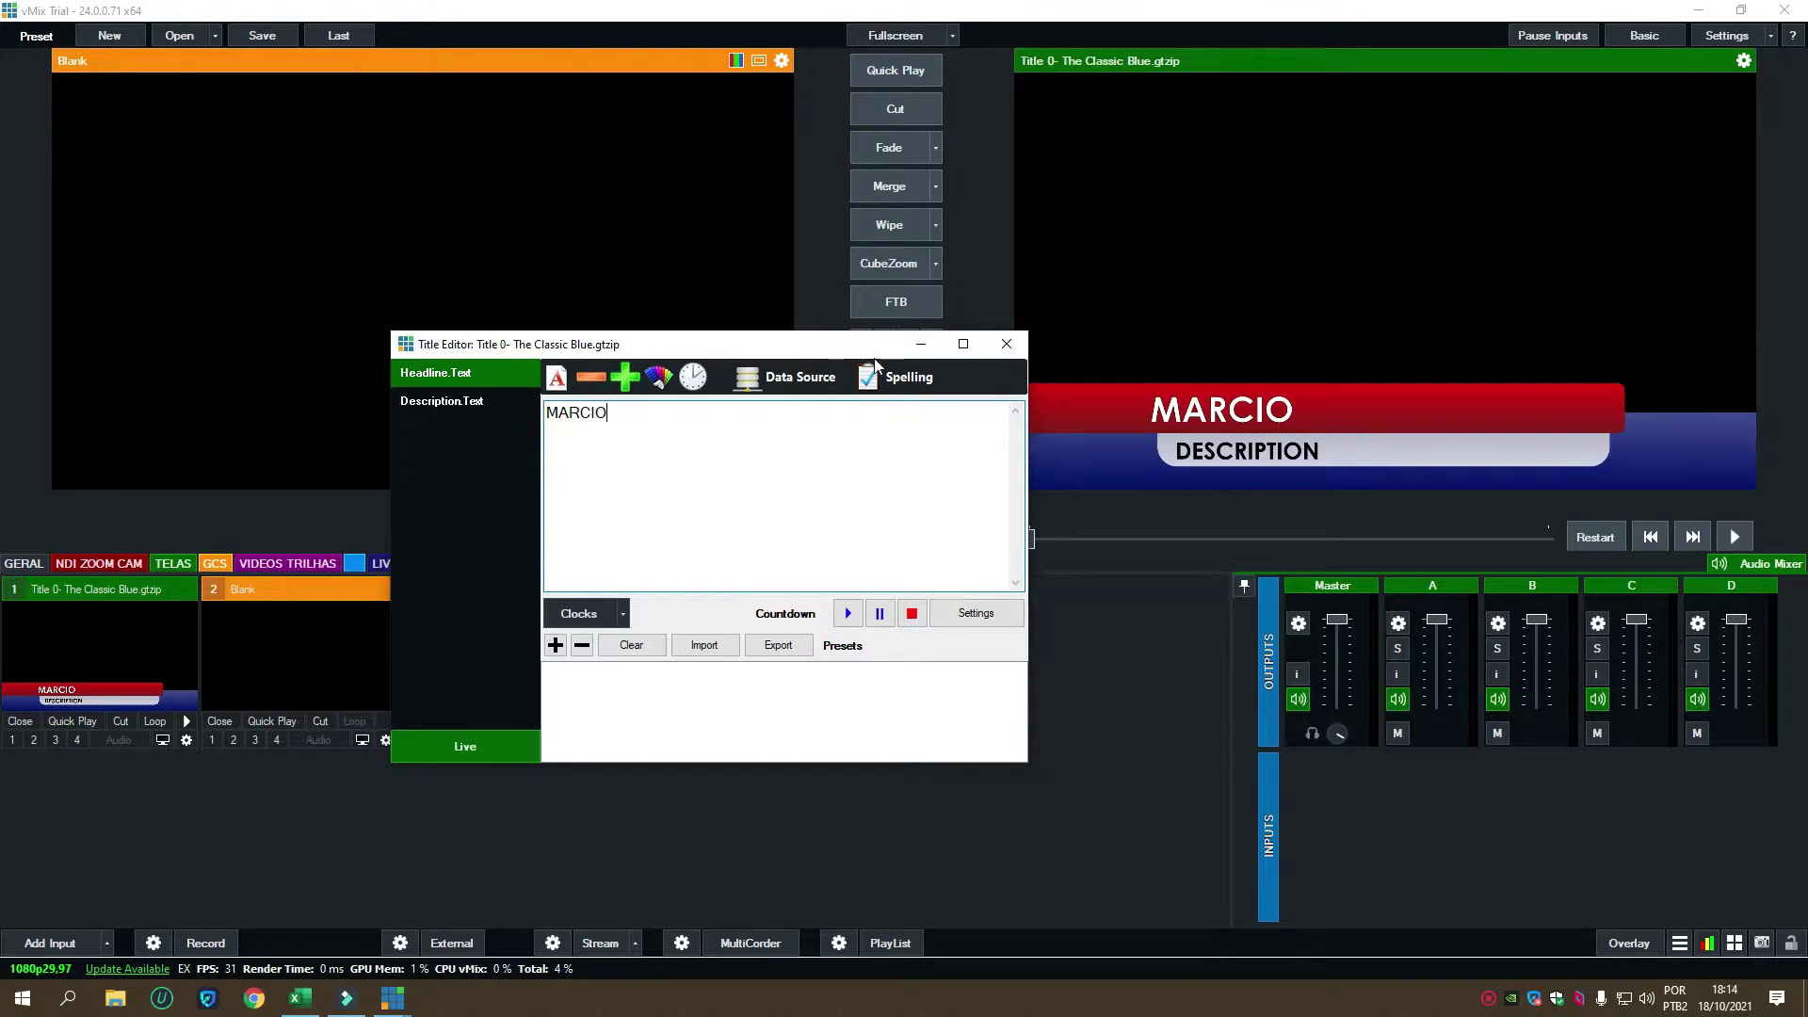
click(1005, 344)
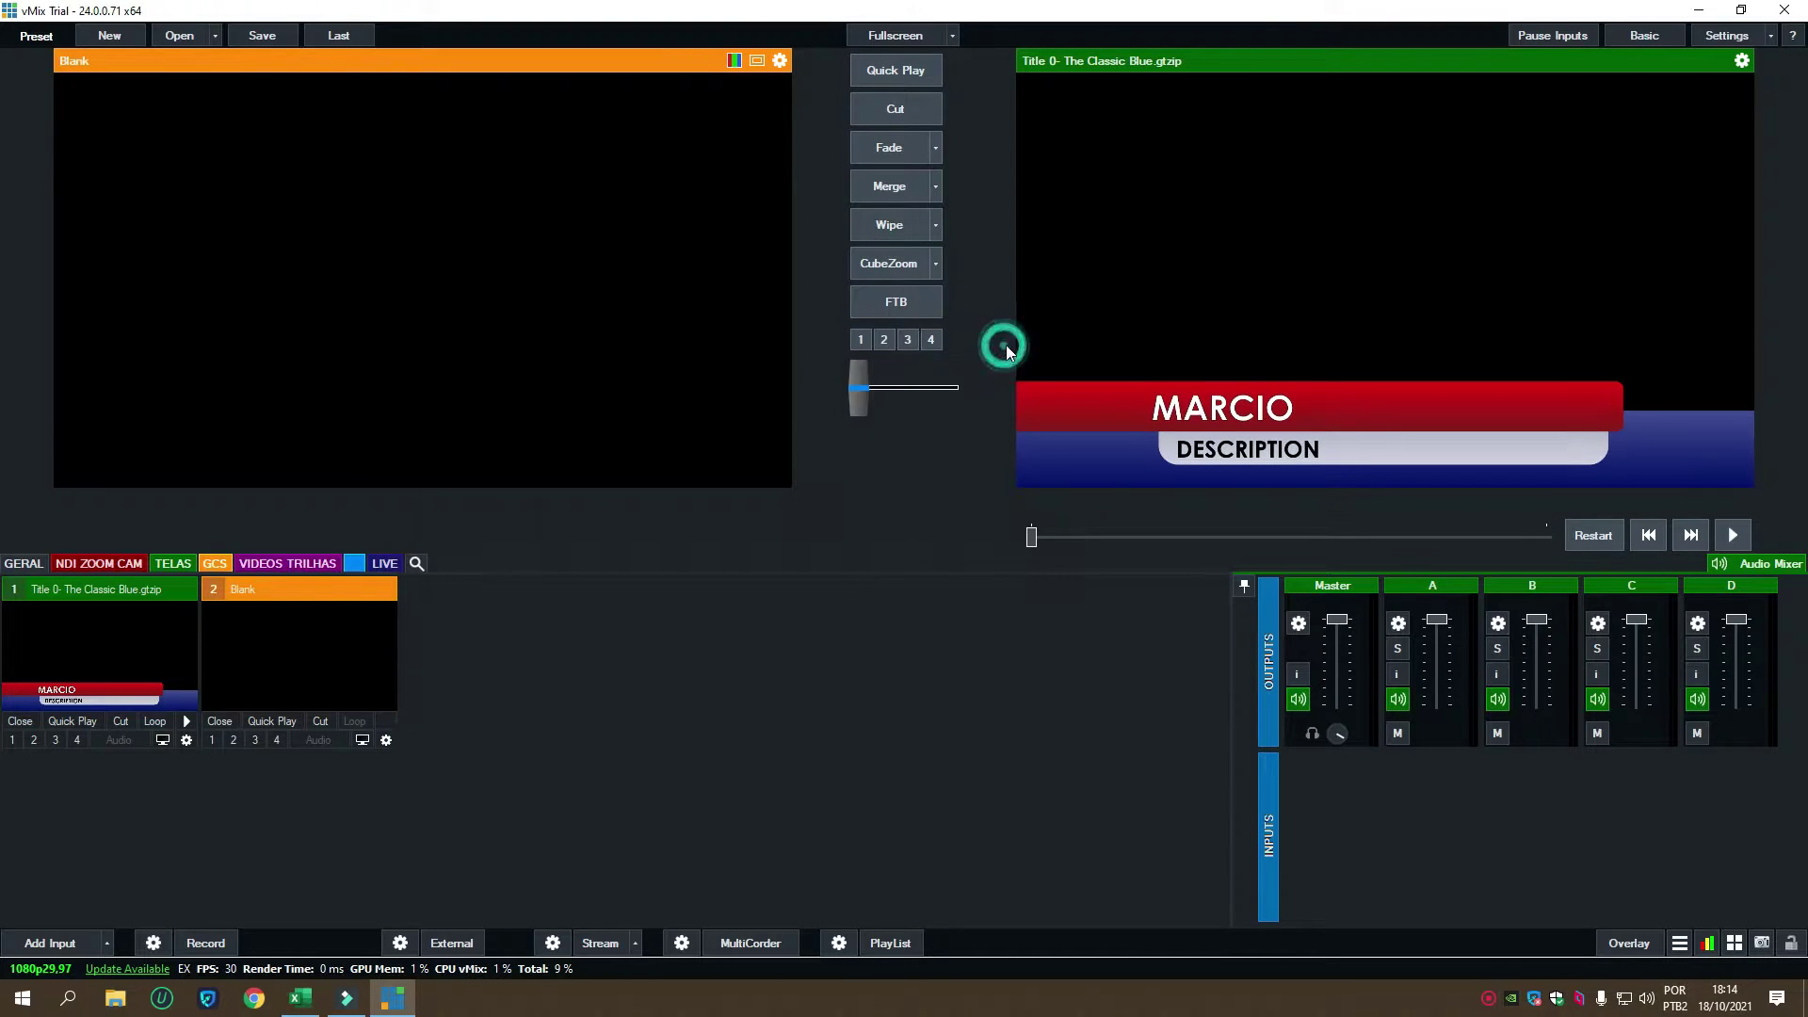
Step: Preview the Classic Blue title, reopen its title editor and set Description.Text to DIRETOR
click(138, 585)
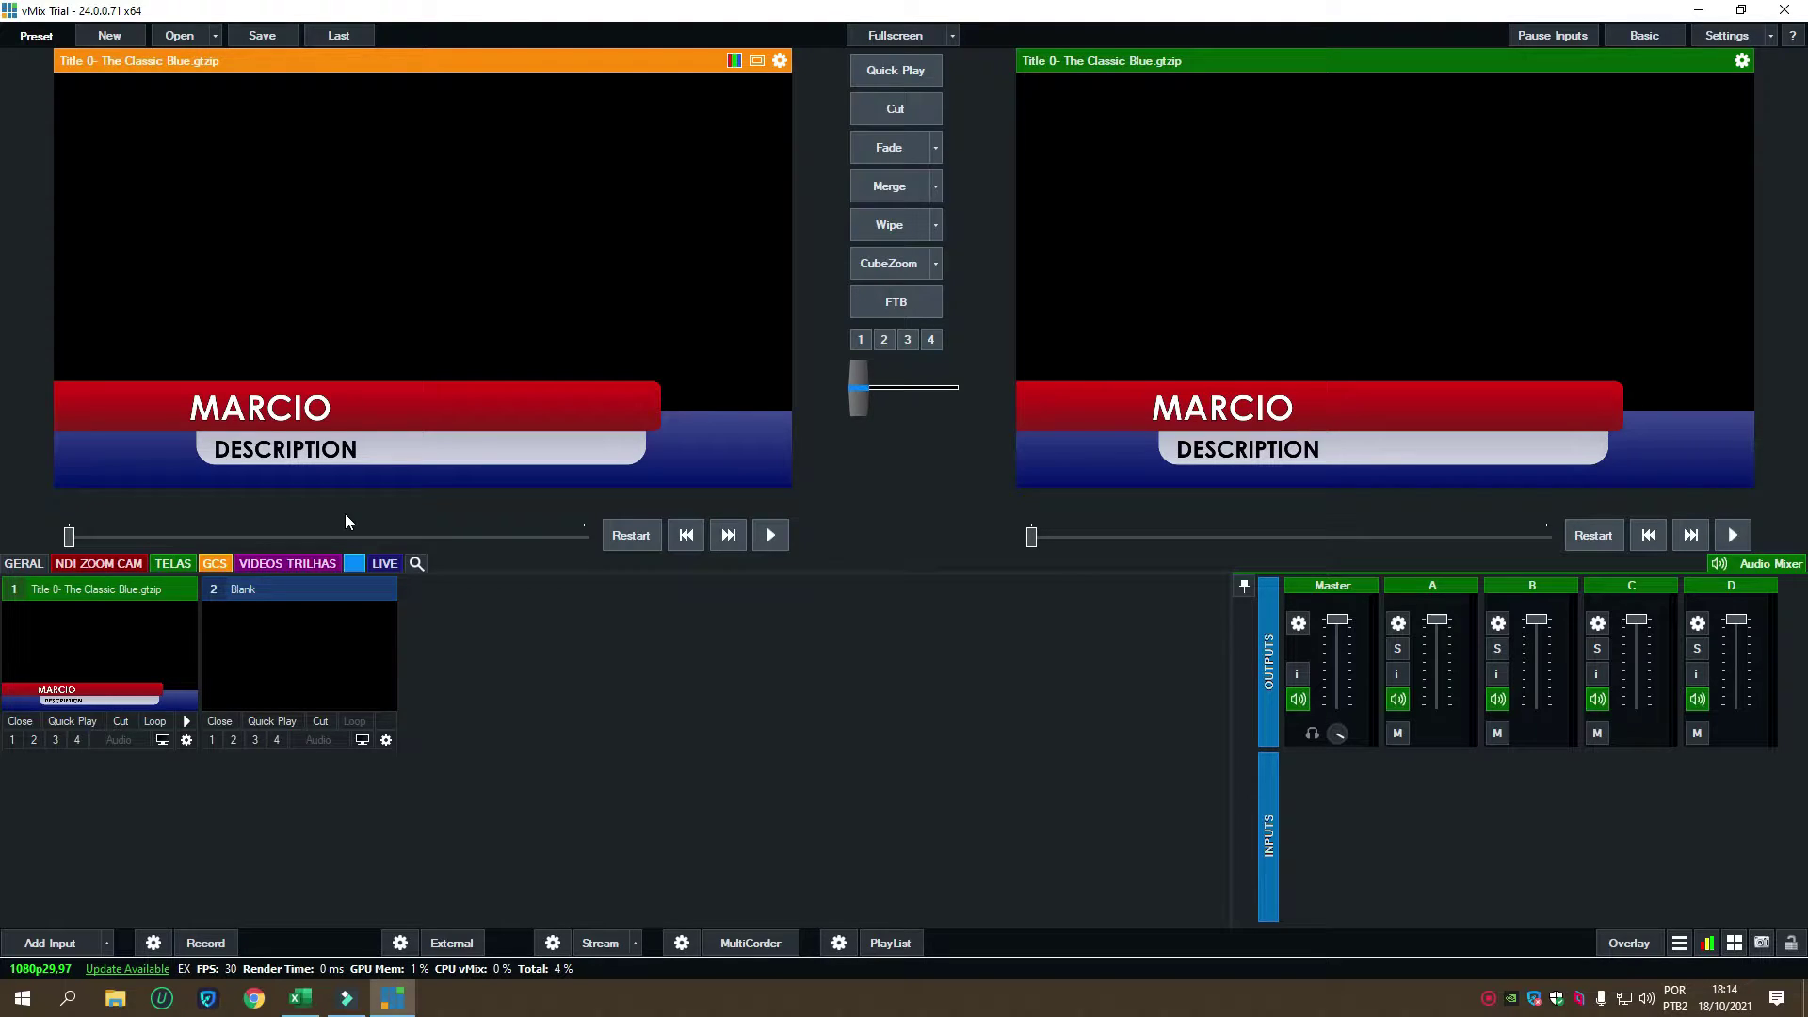
right_click(147, 633)
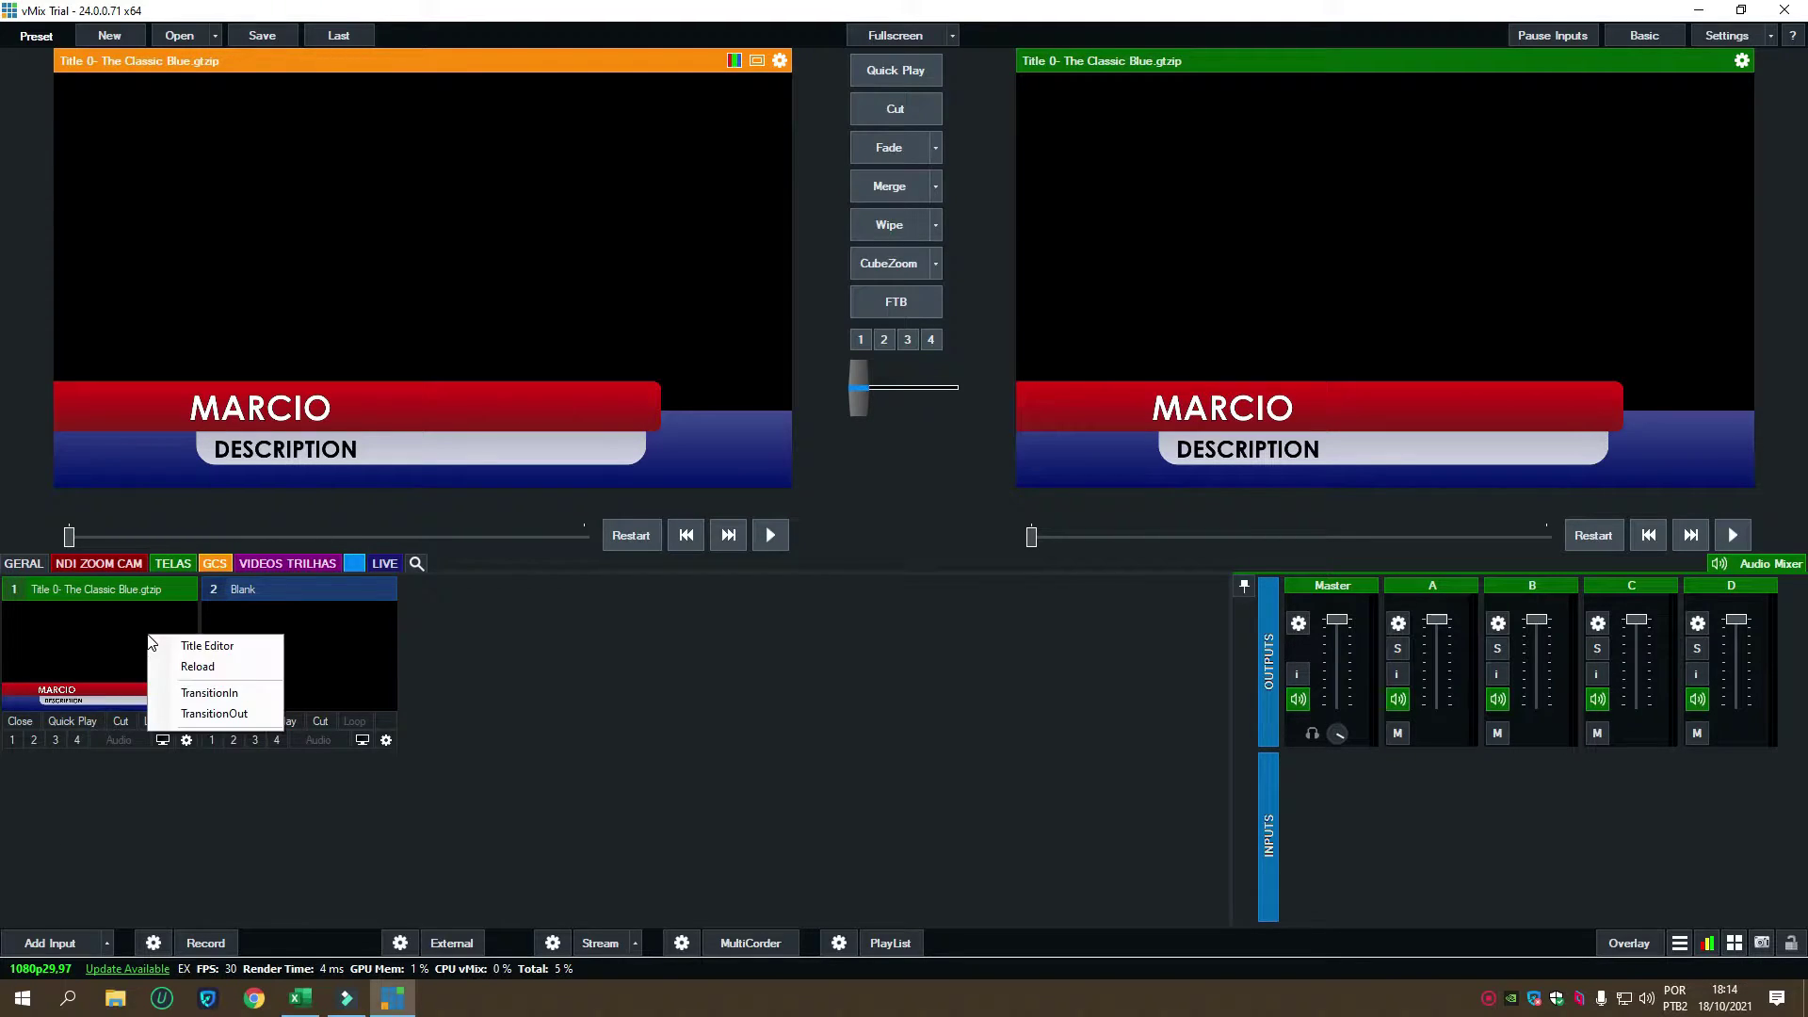
click(205, 642)
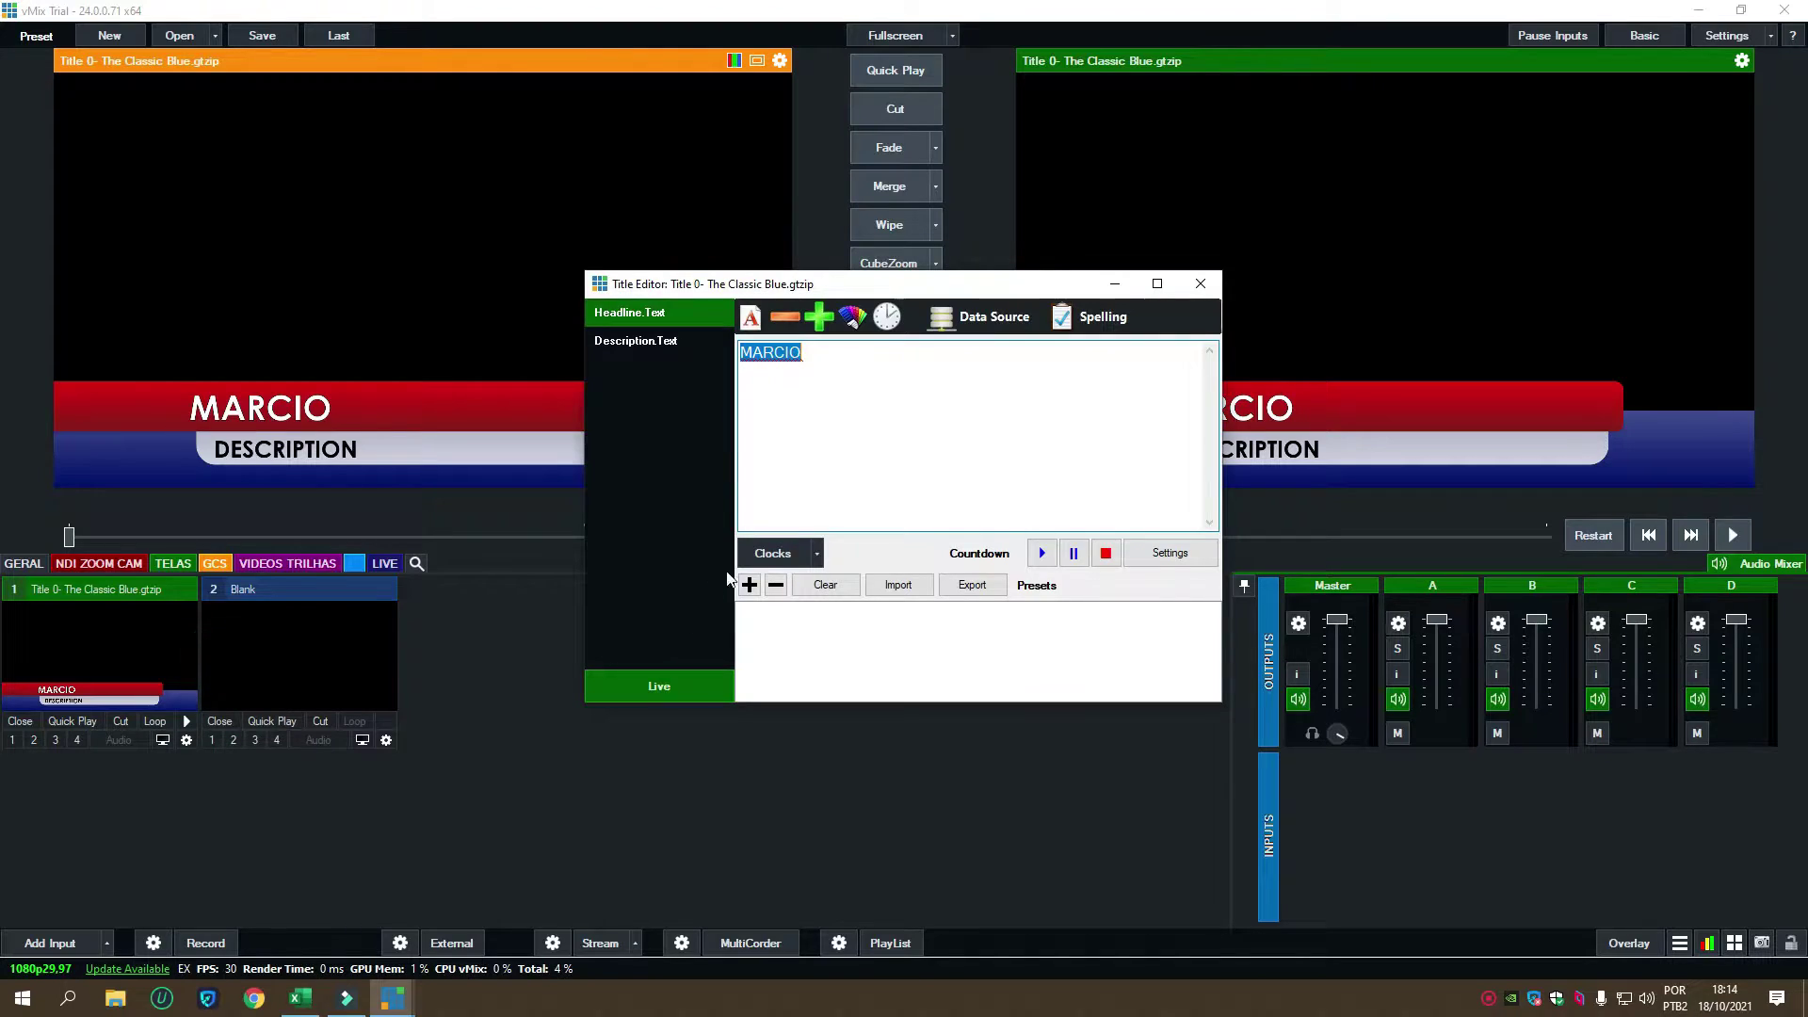
click(663, 345)
drag(848, 353, 717, 355)
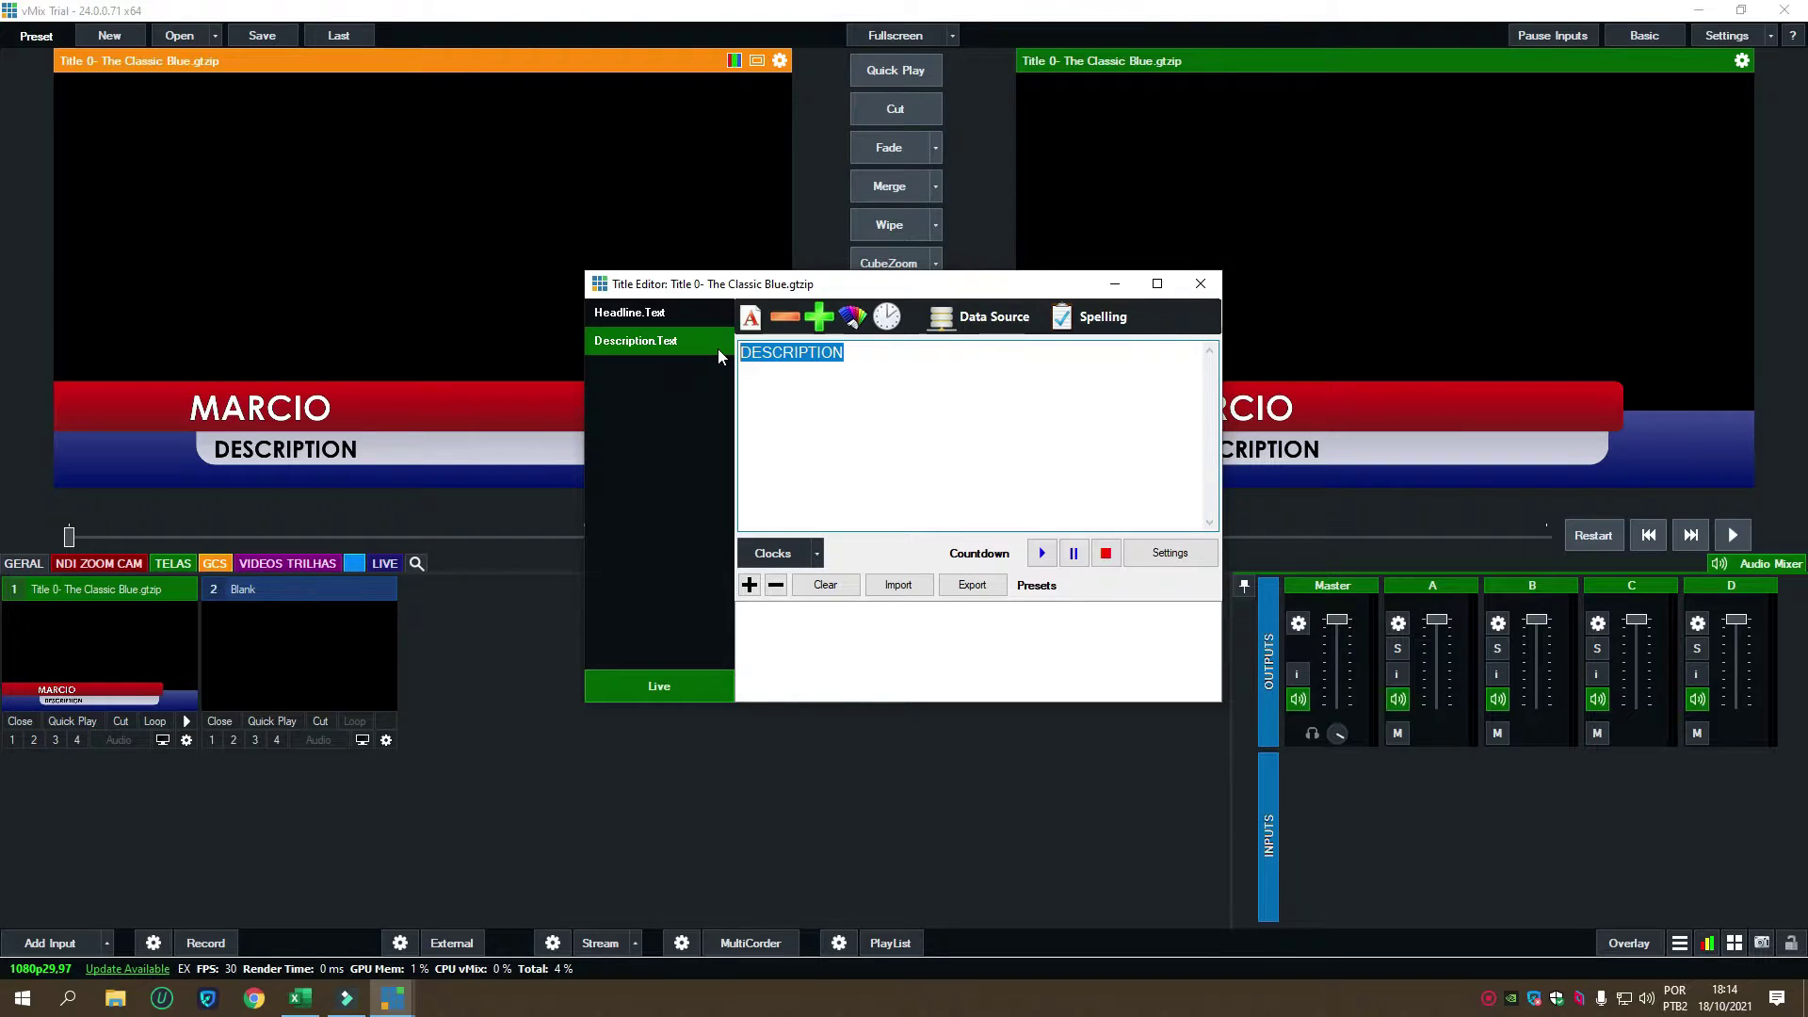
text(DIRE)
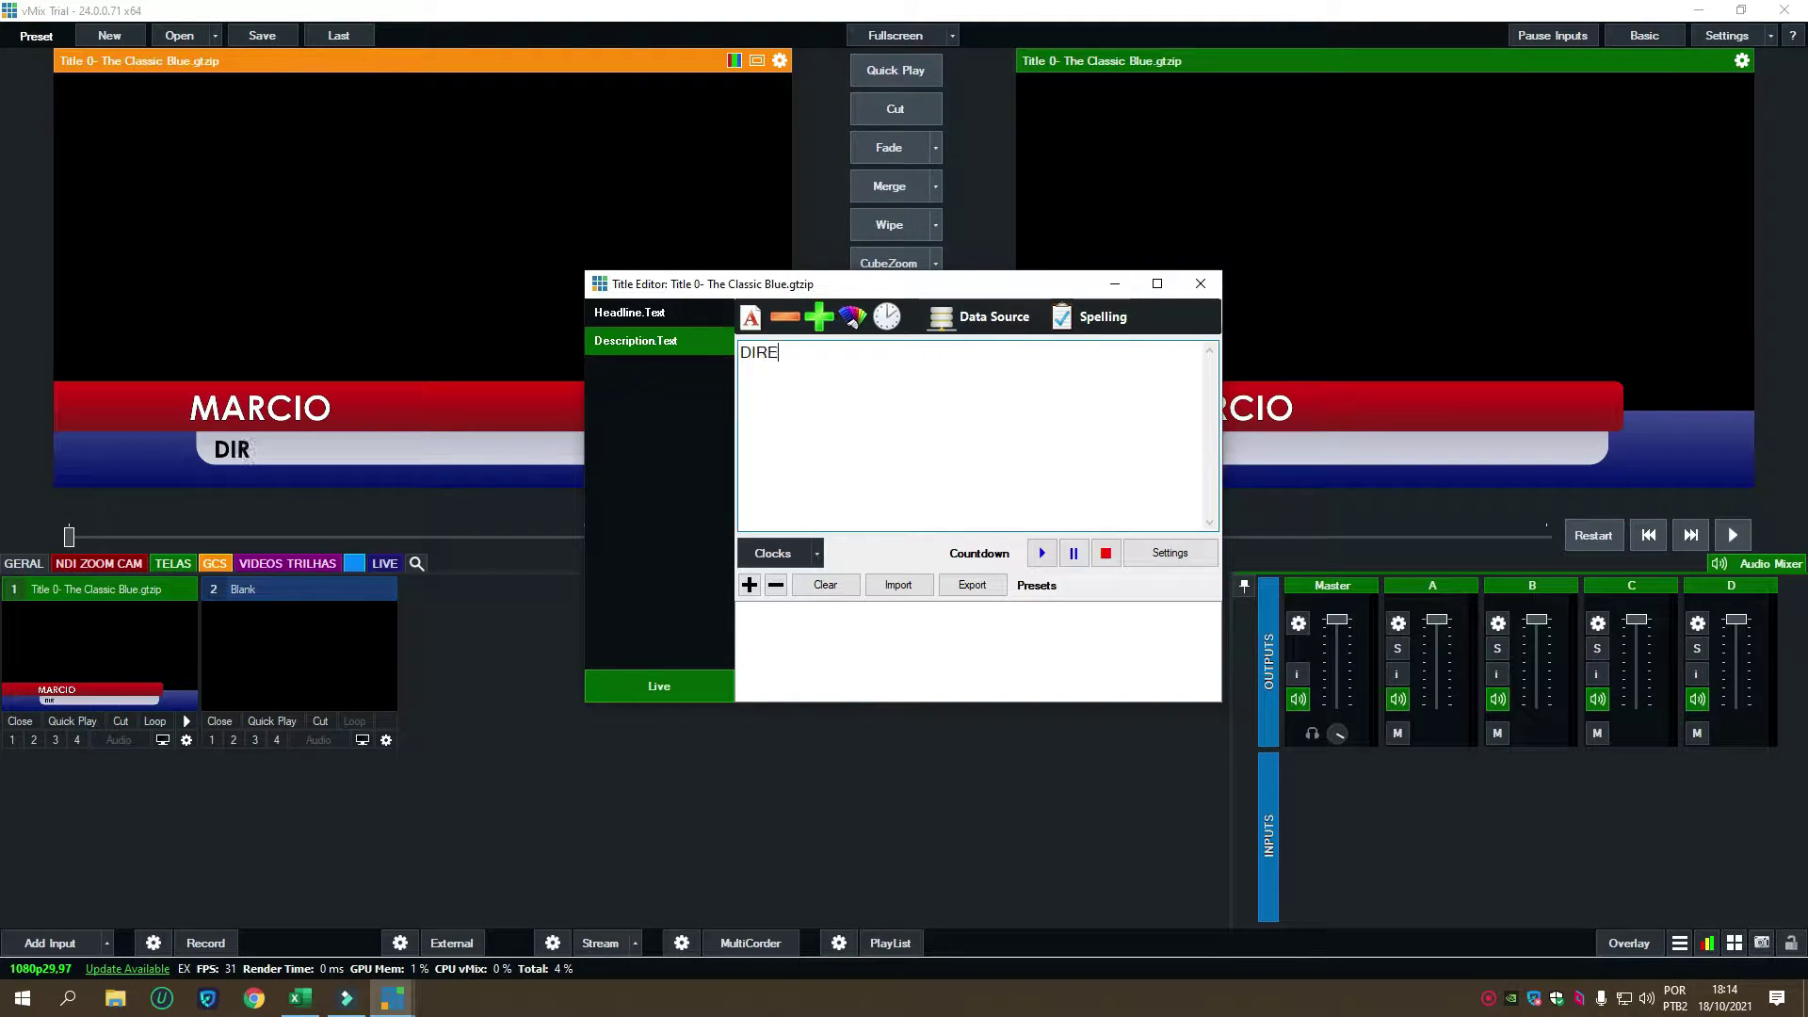
text(TOR)
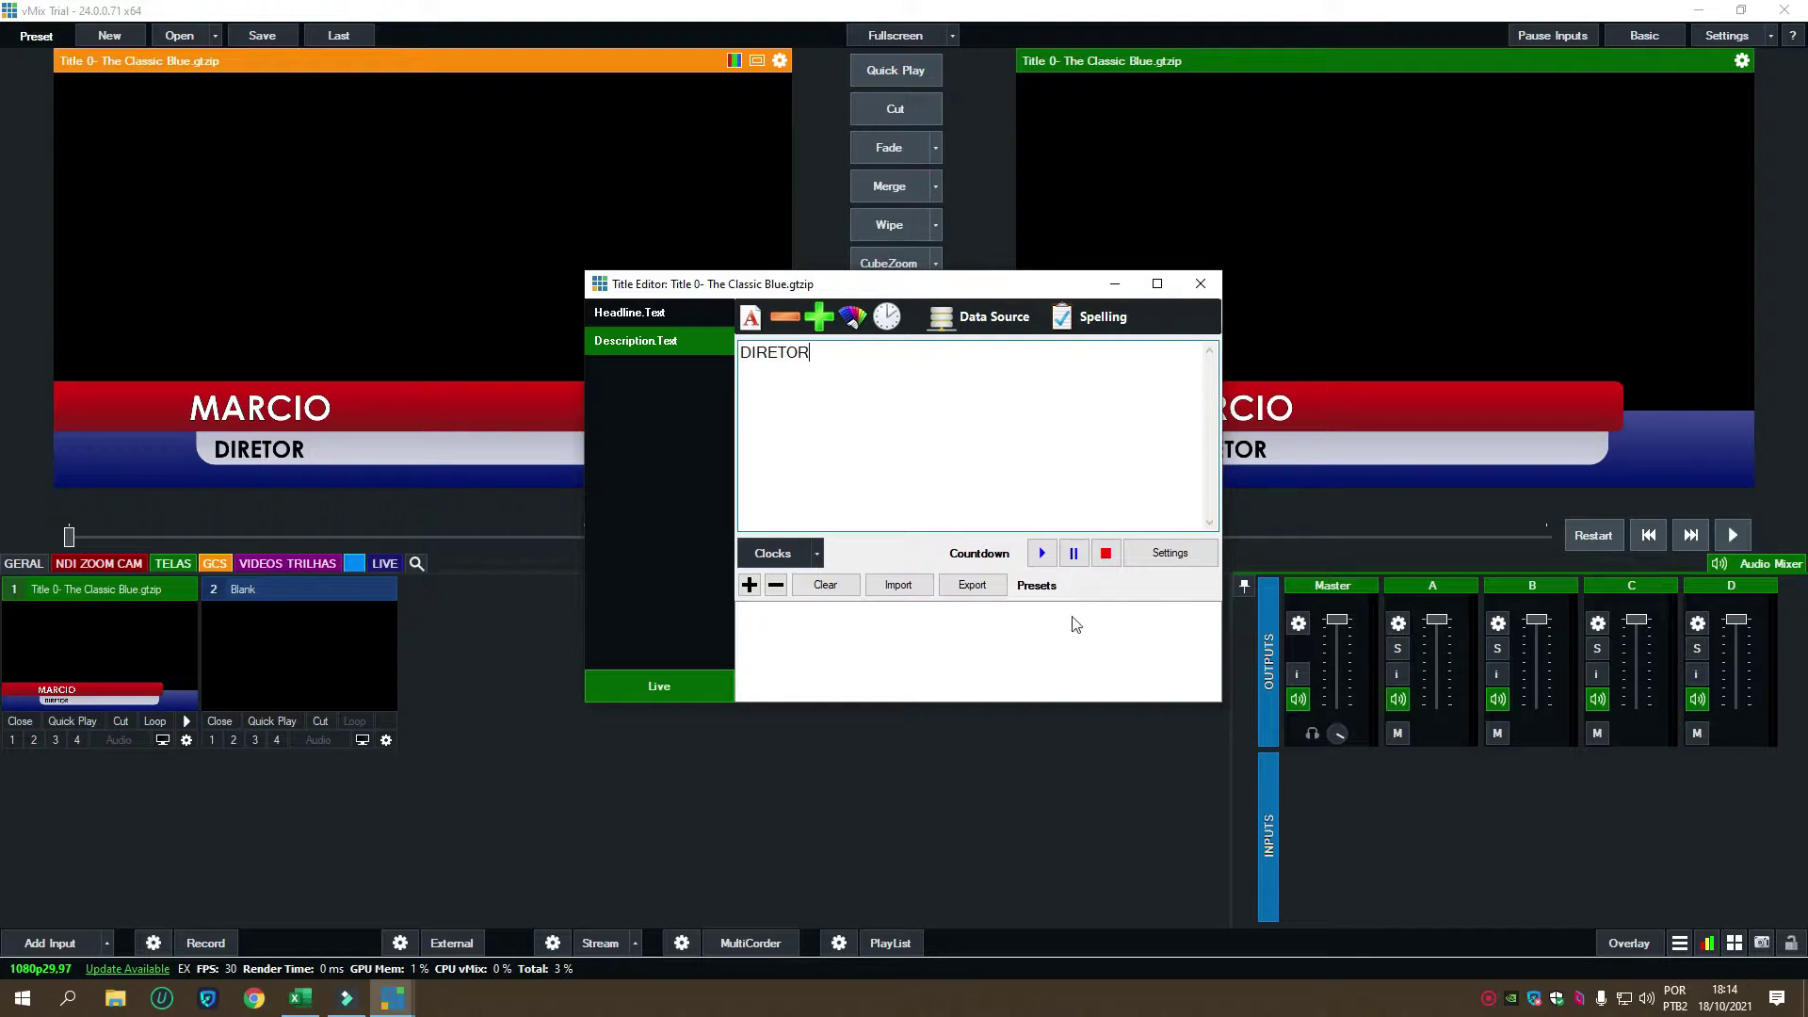
click(1201, 285)
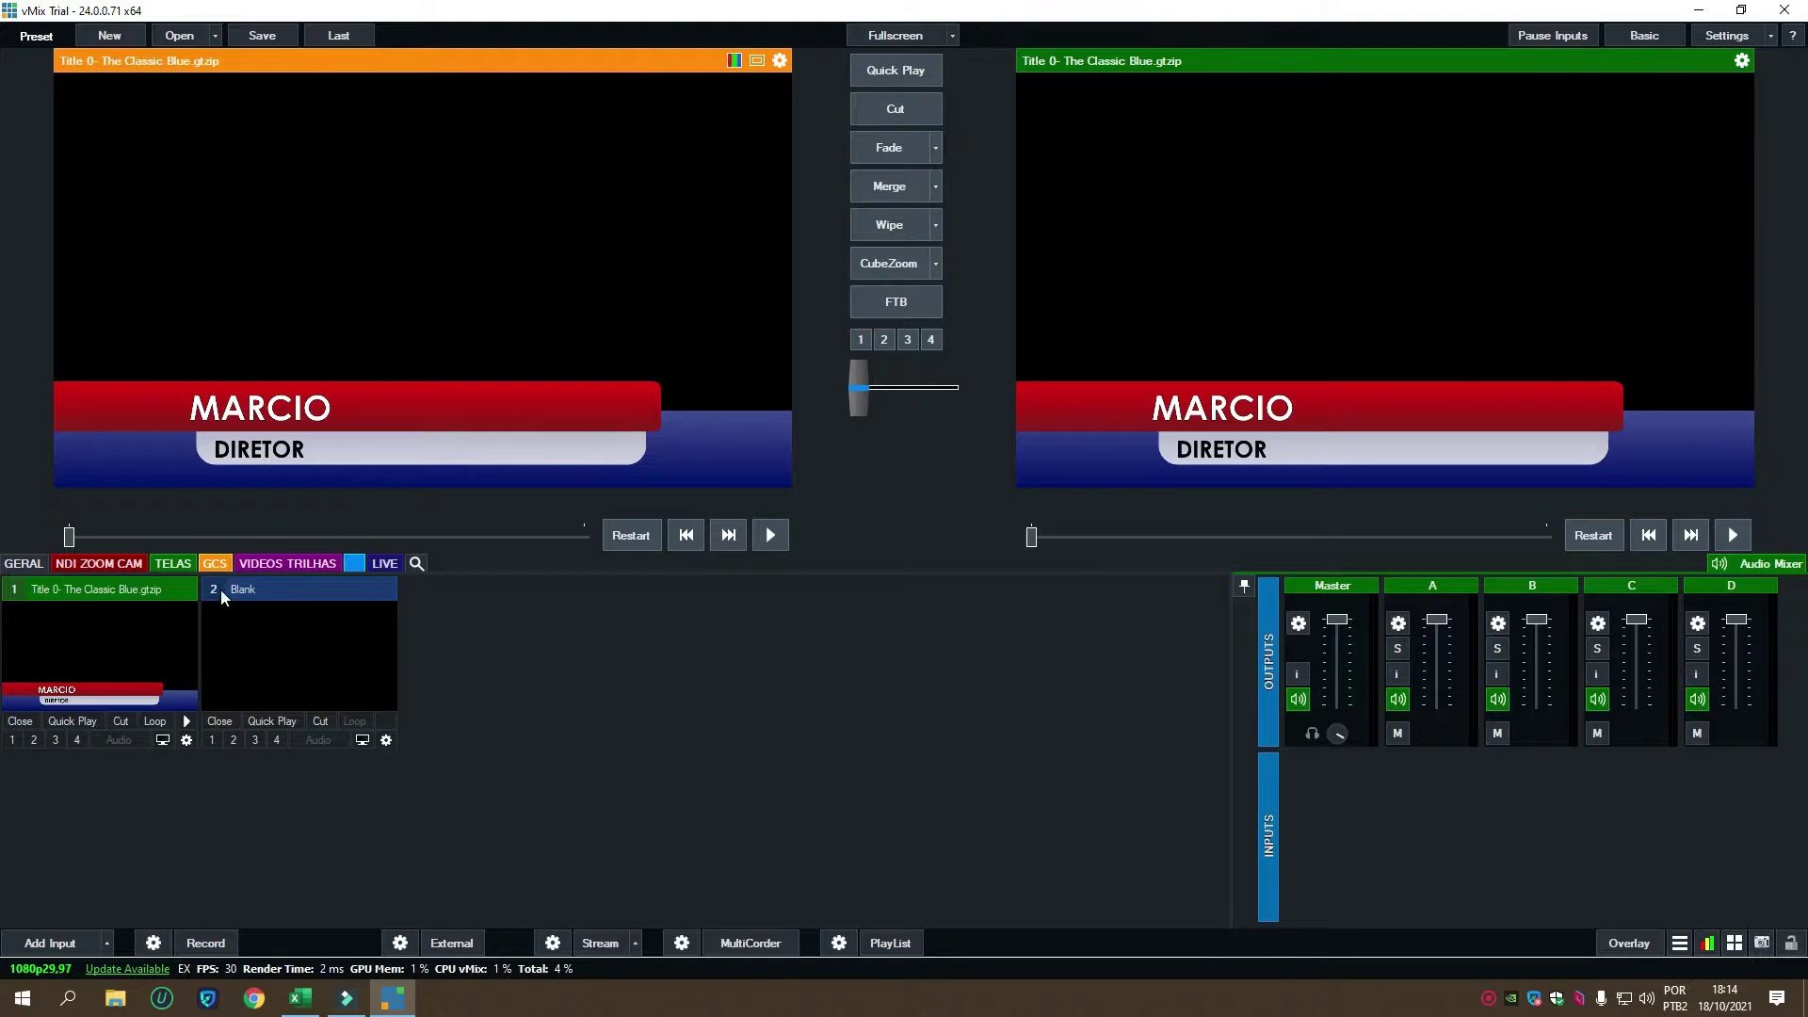
Step: Show all inputs again after checking the GCS category and create three virtual copies of the Classic Blue title
click(217, 564)
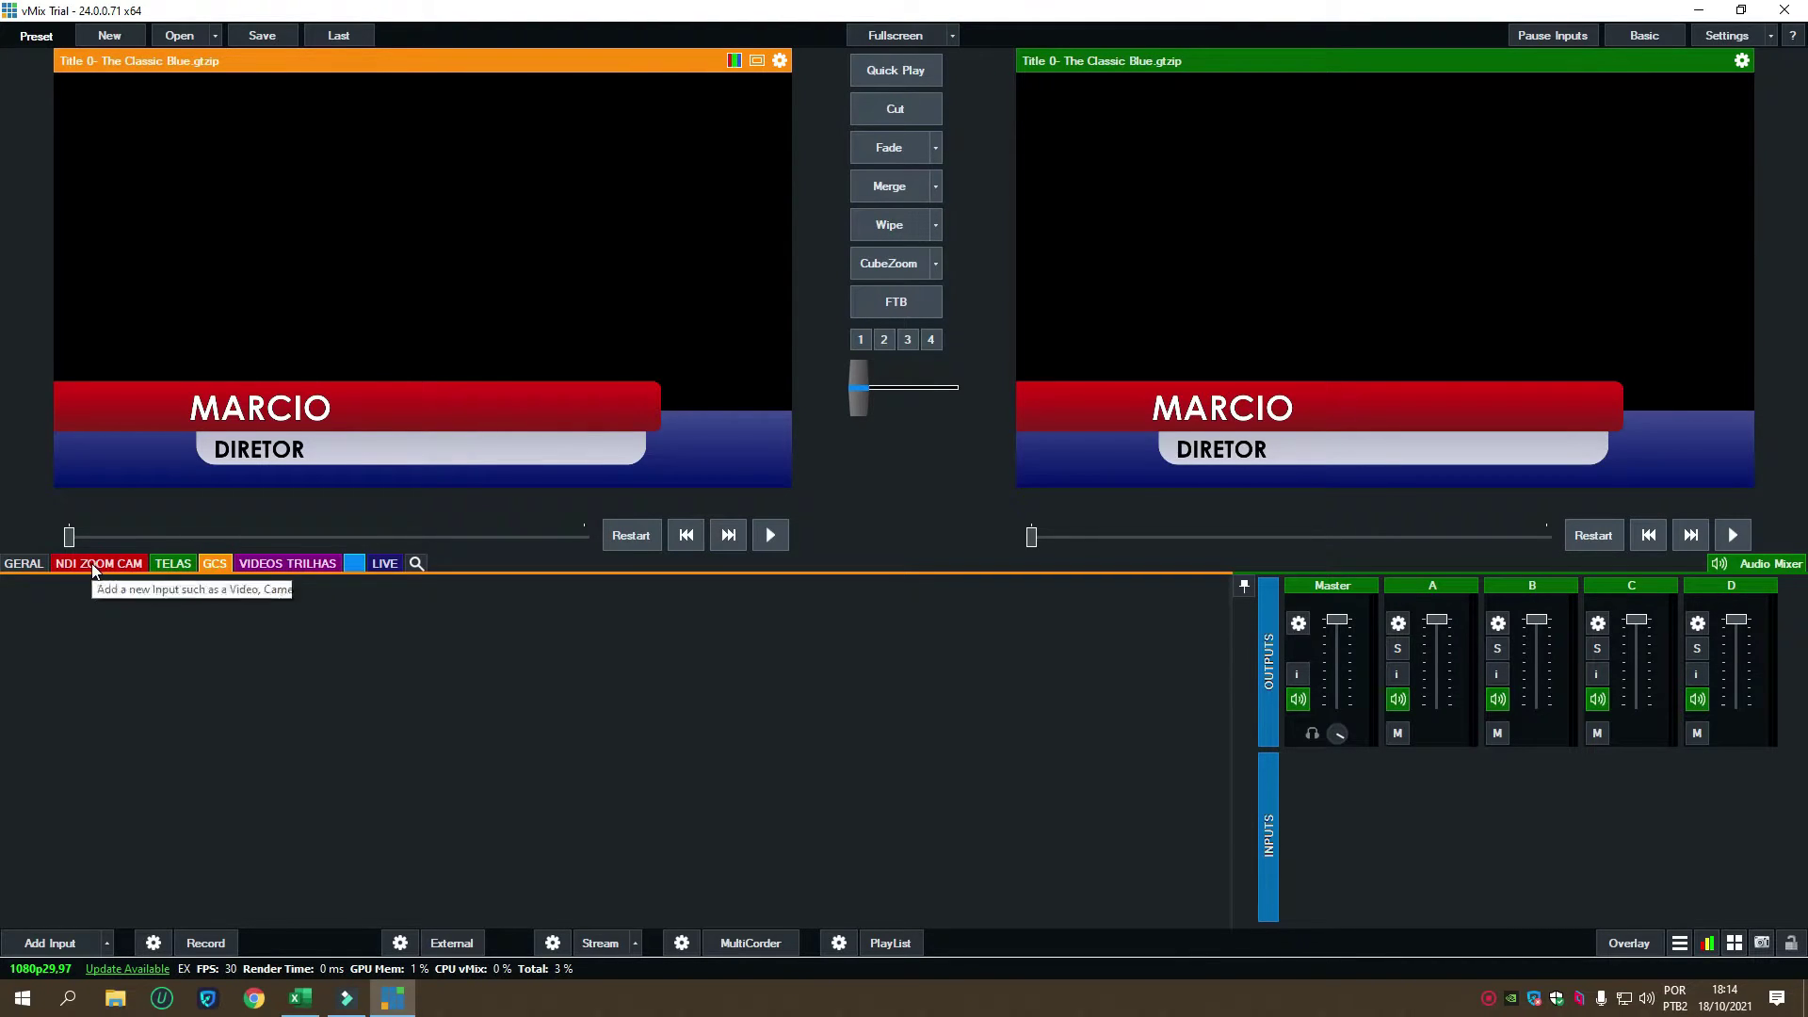
click(23, 563)
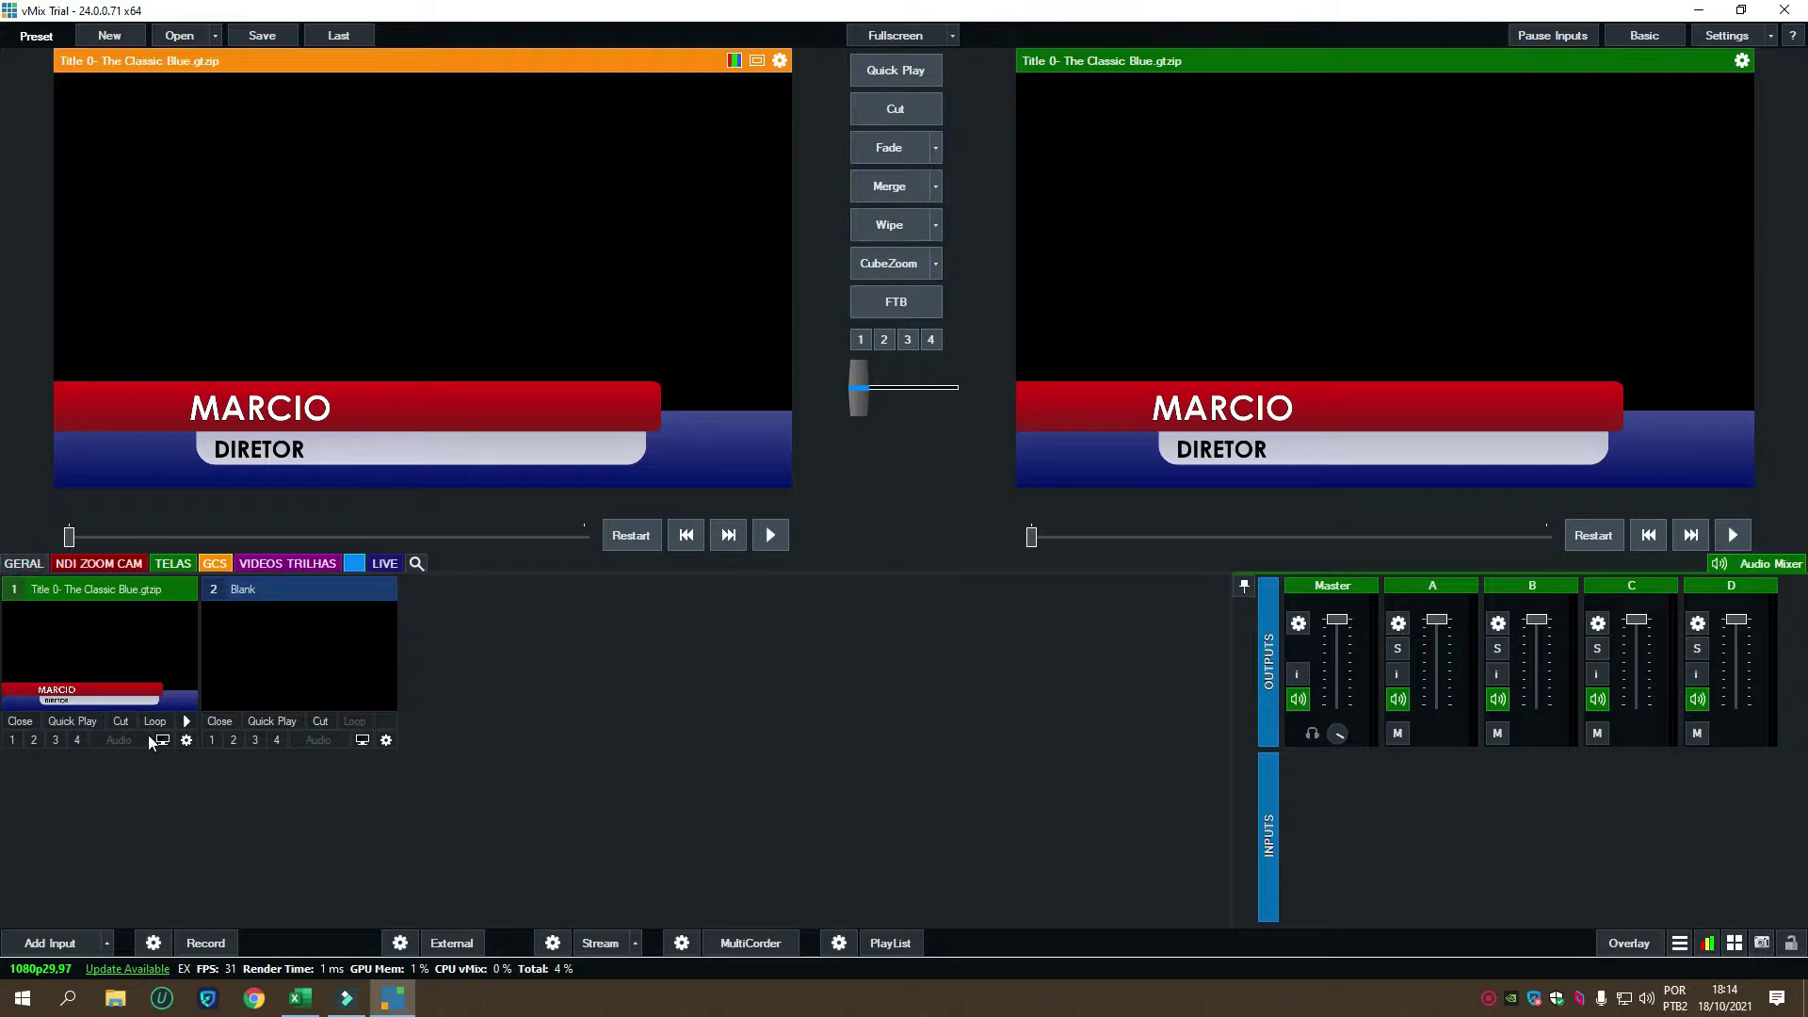
right_click(184, 741)
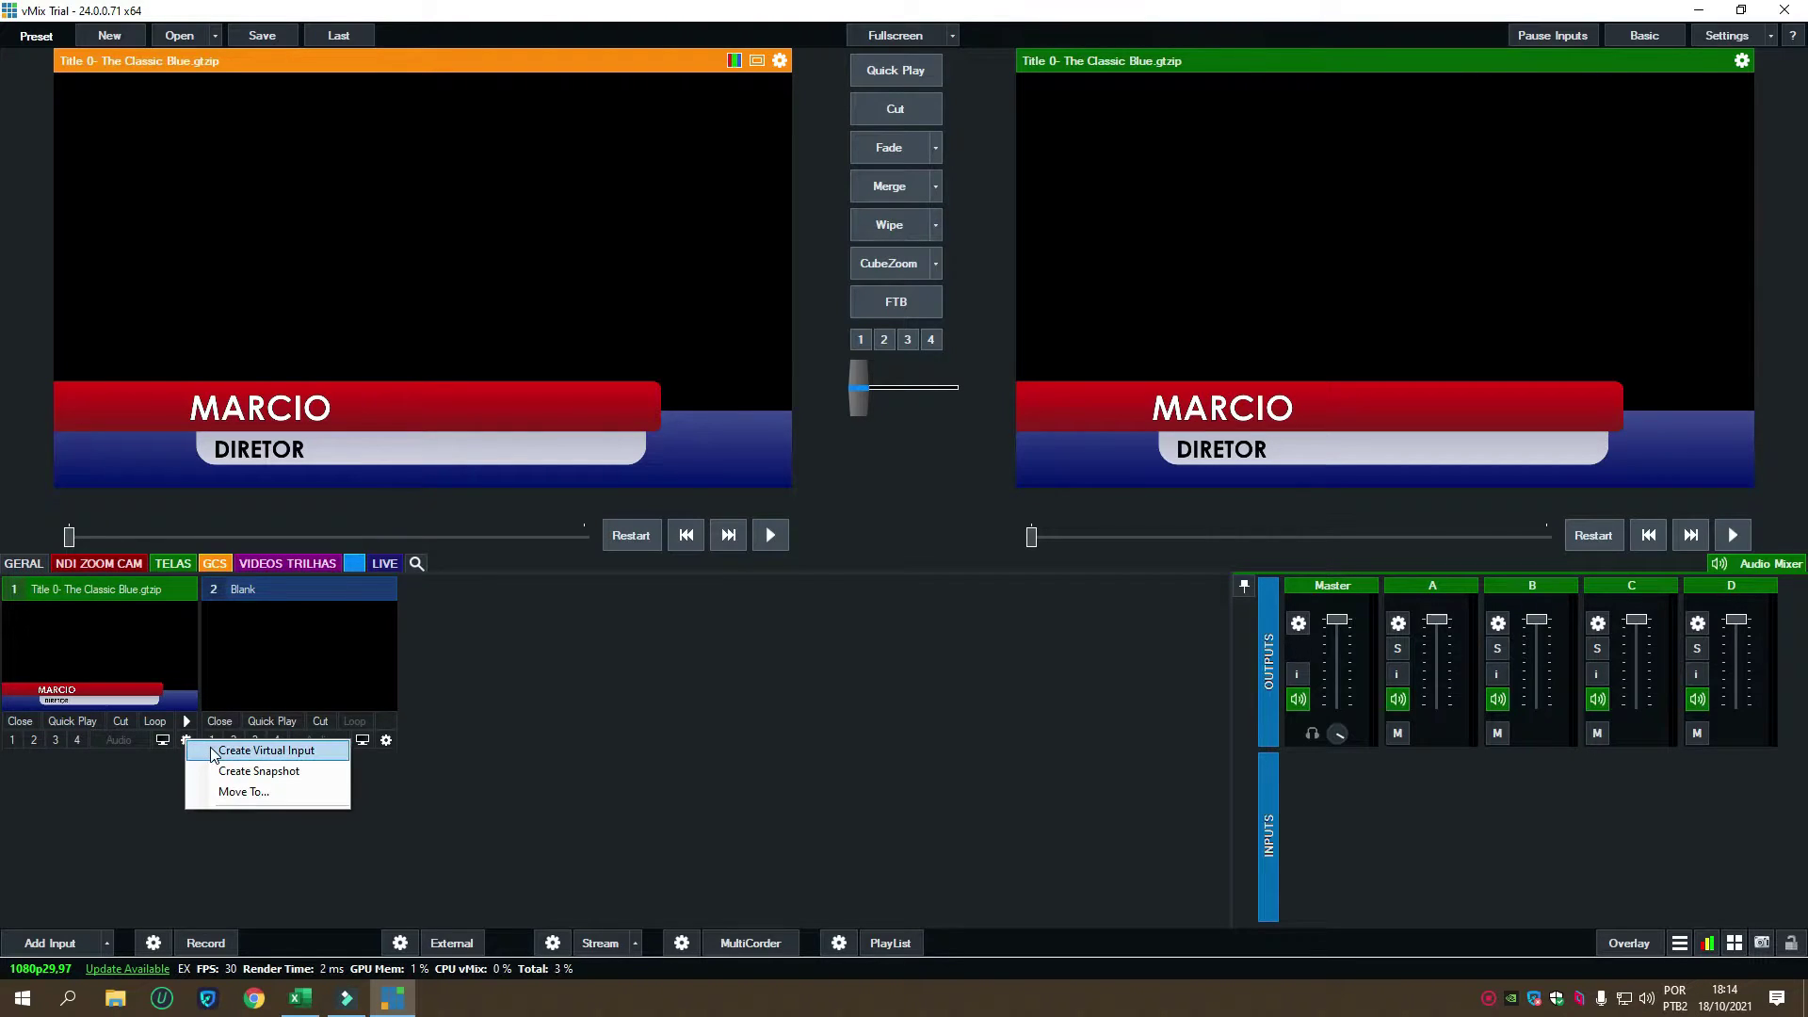
click(266, 751)
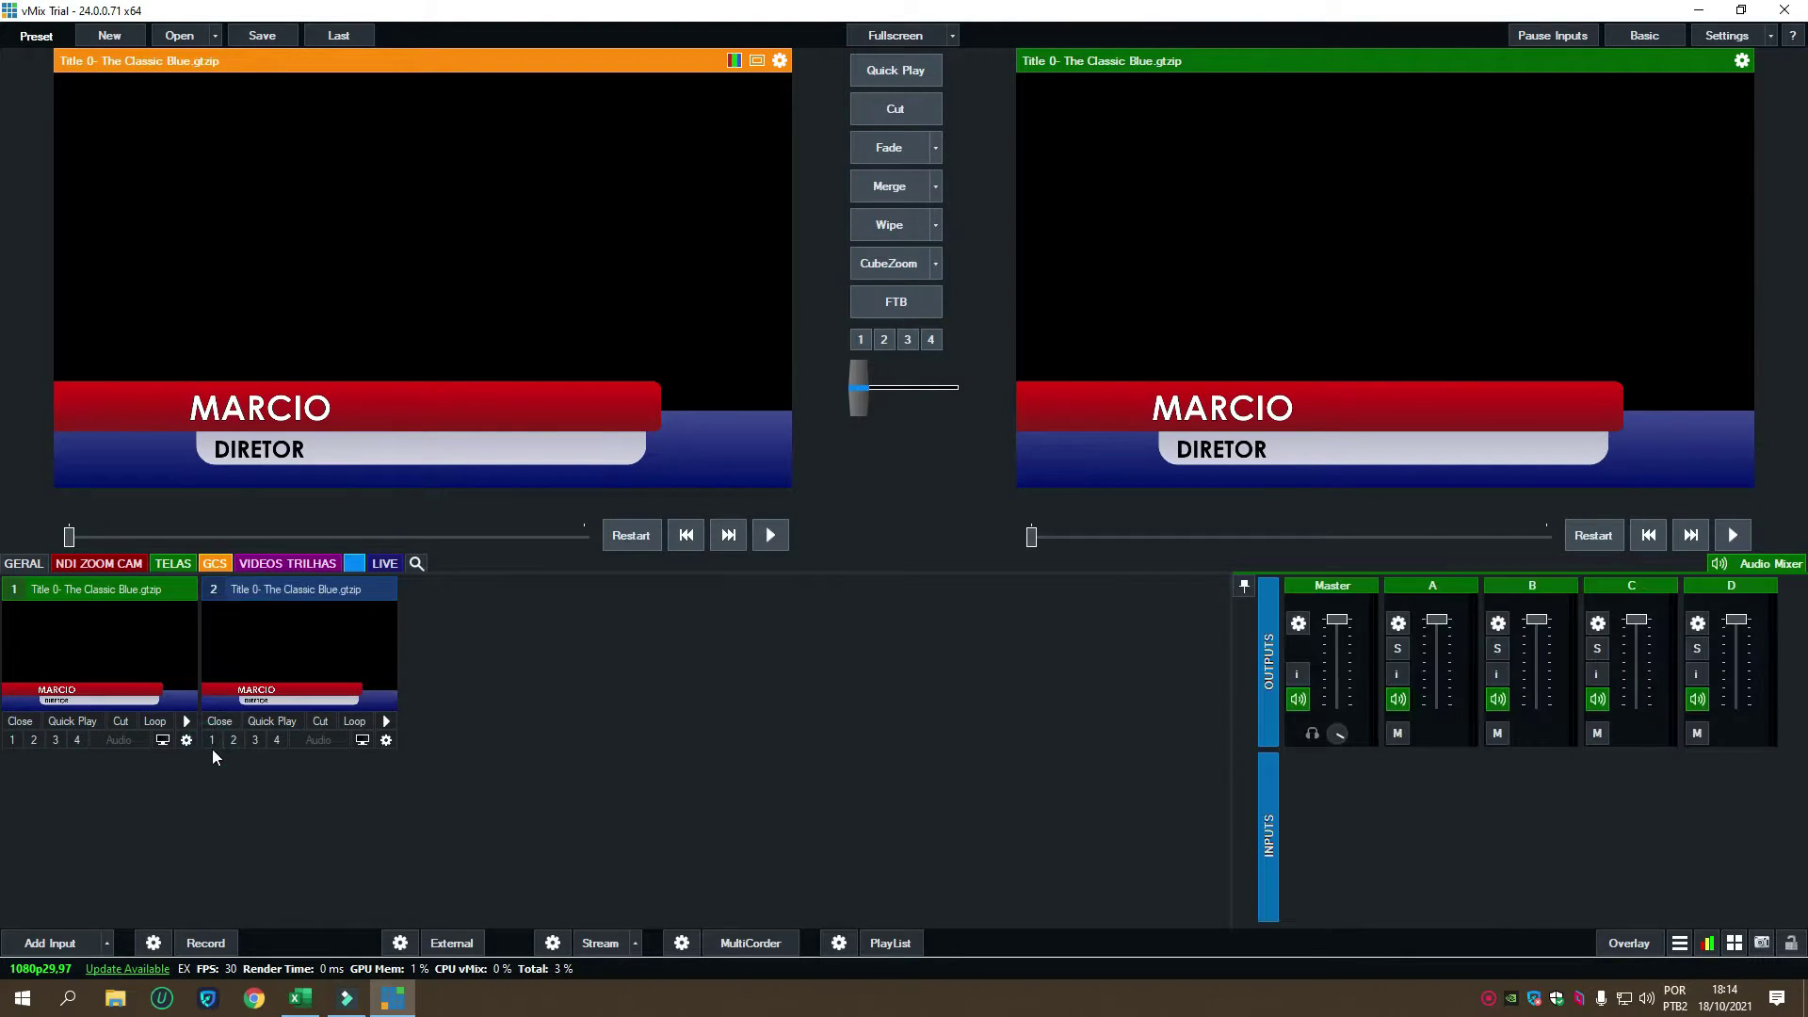
right_click(386, 740)
click(446, 750)
right_click(586, 740)
click(646, 751)
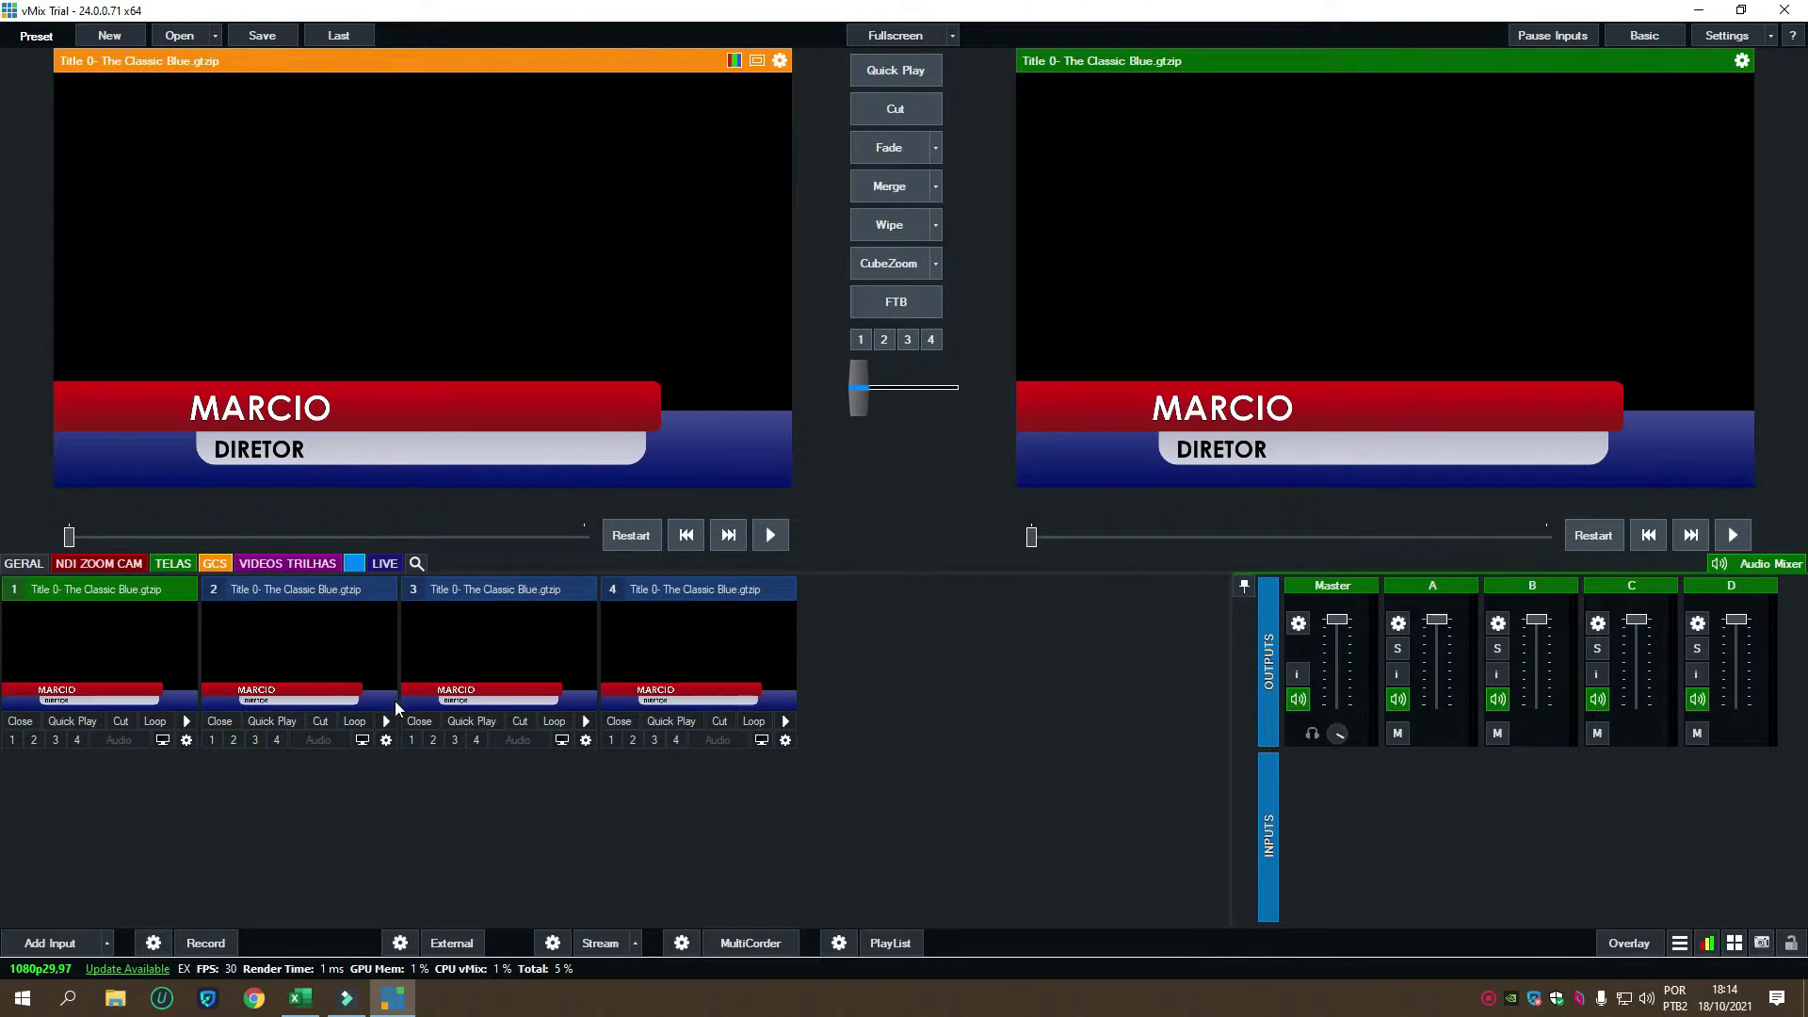
Step: Edit the second title input, setting its headline to LÇMLKPKL and its description to ~JBHKJJ
right_click(325, 634)
click(381, 638)
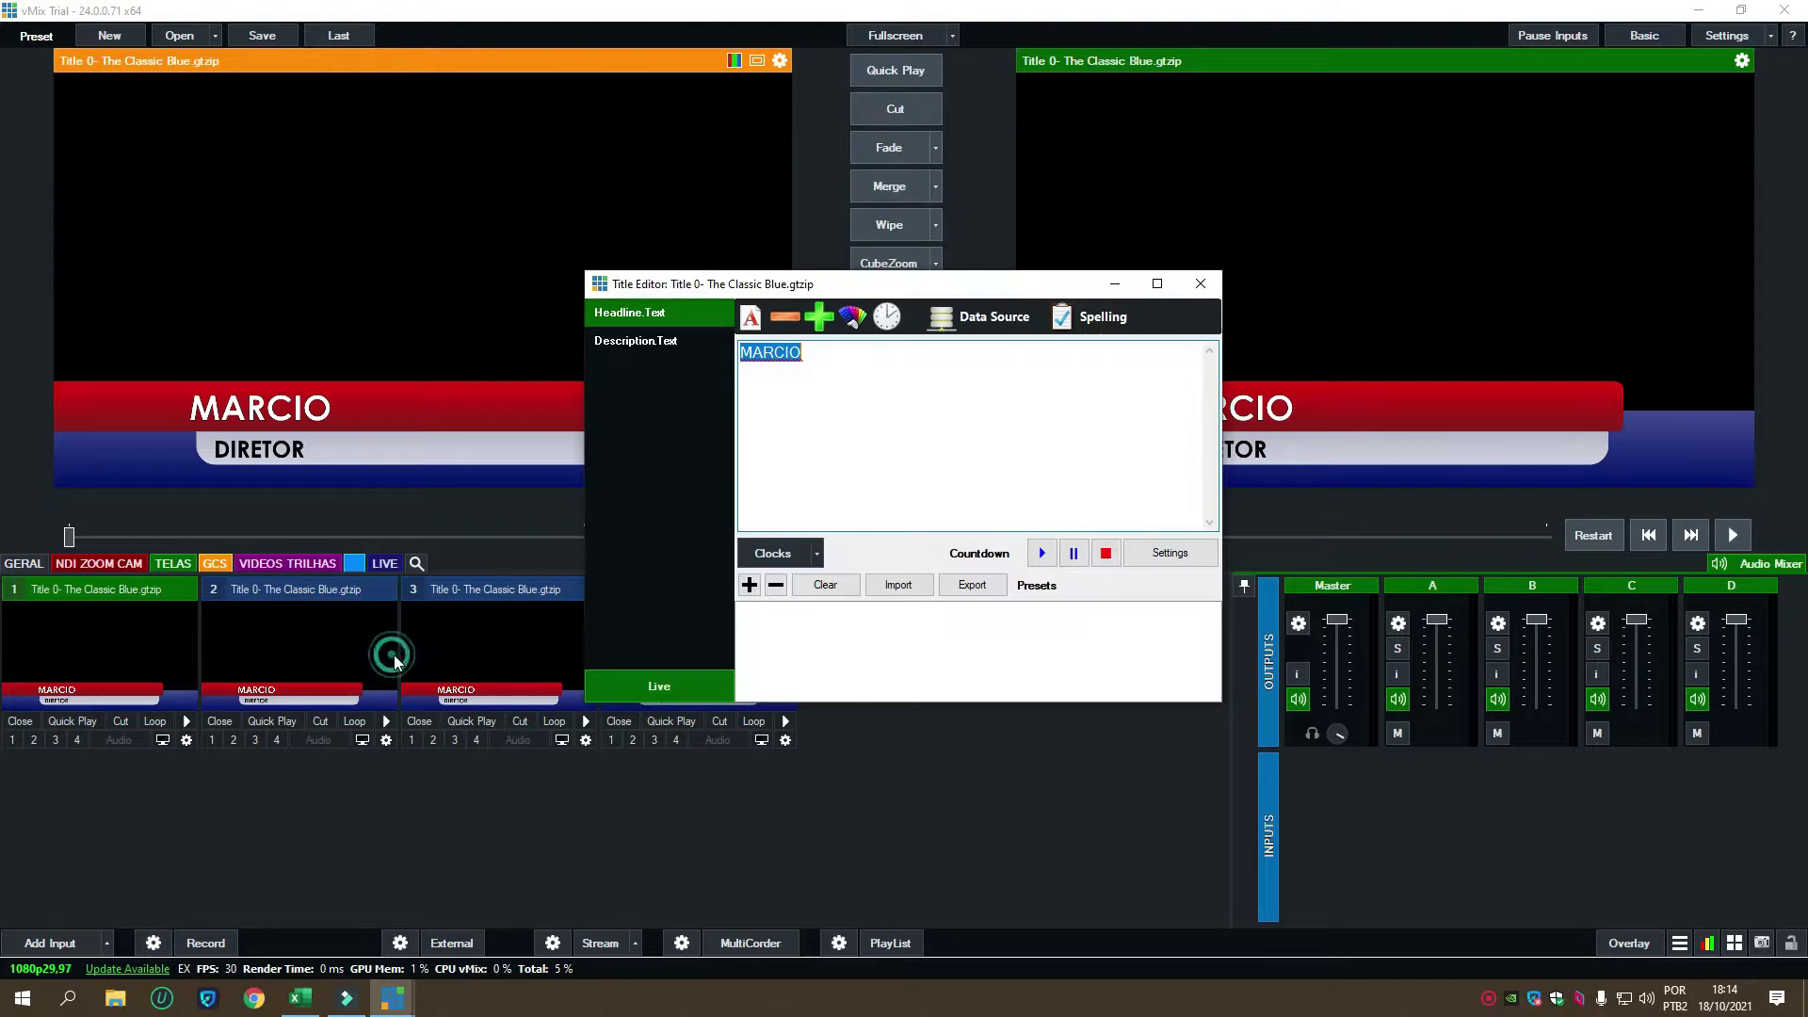
double_click(825, 351)
text(LÇMLKPKL)
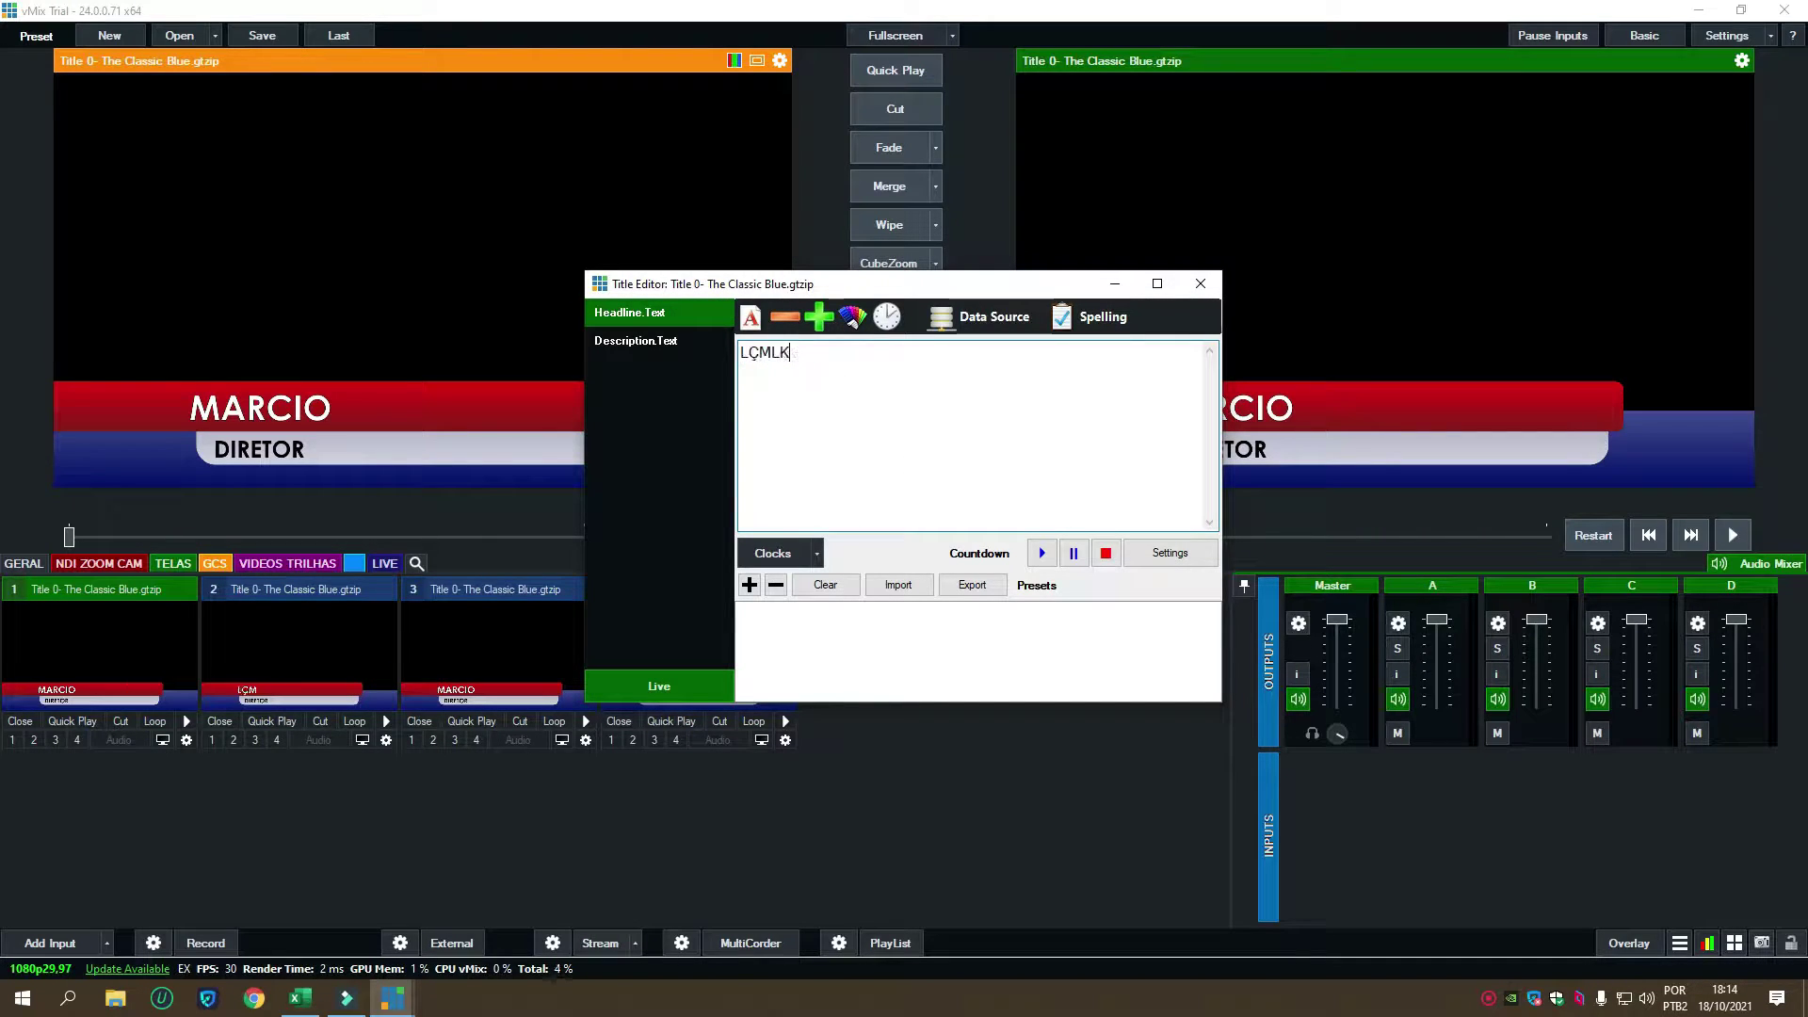
click(637, 341)
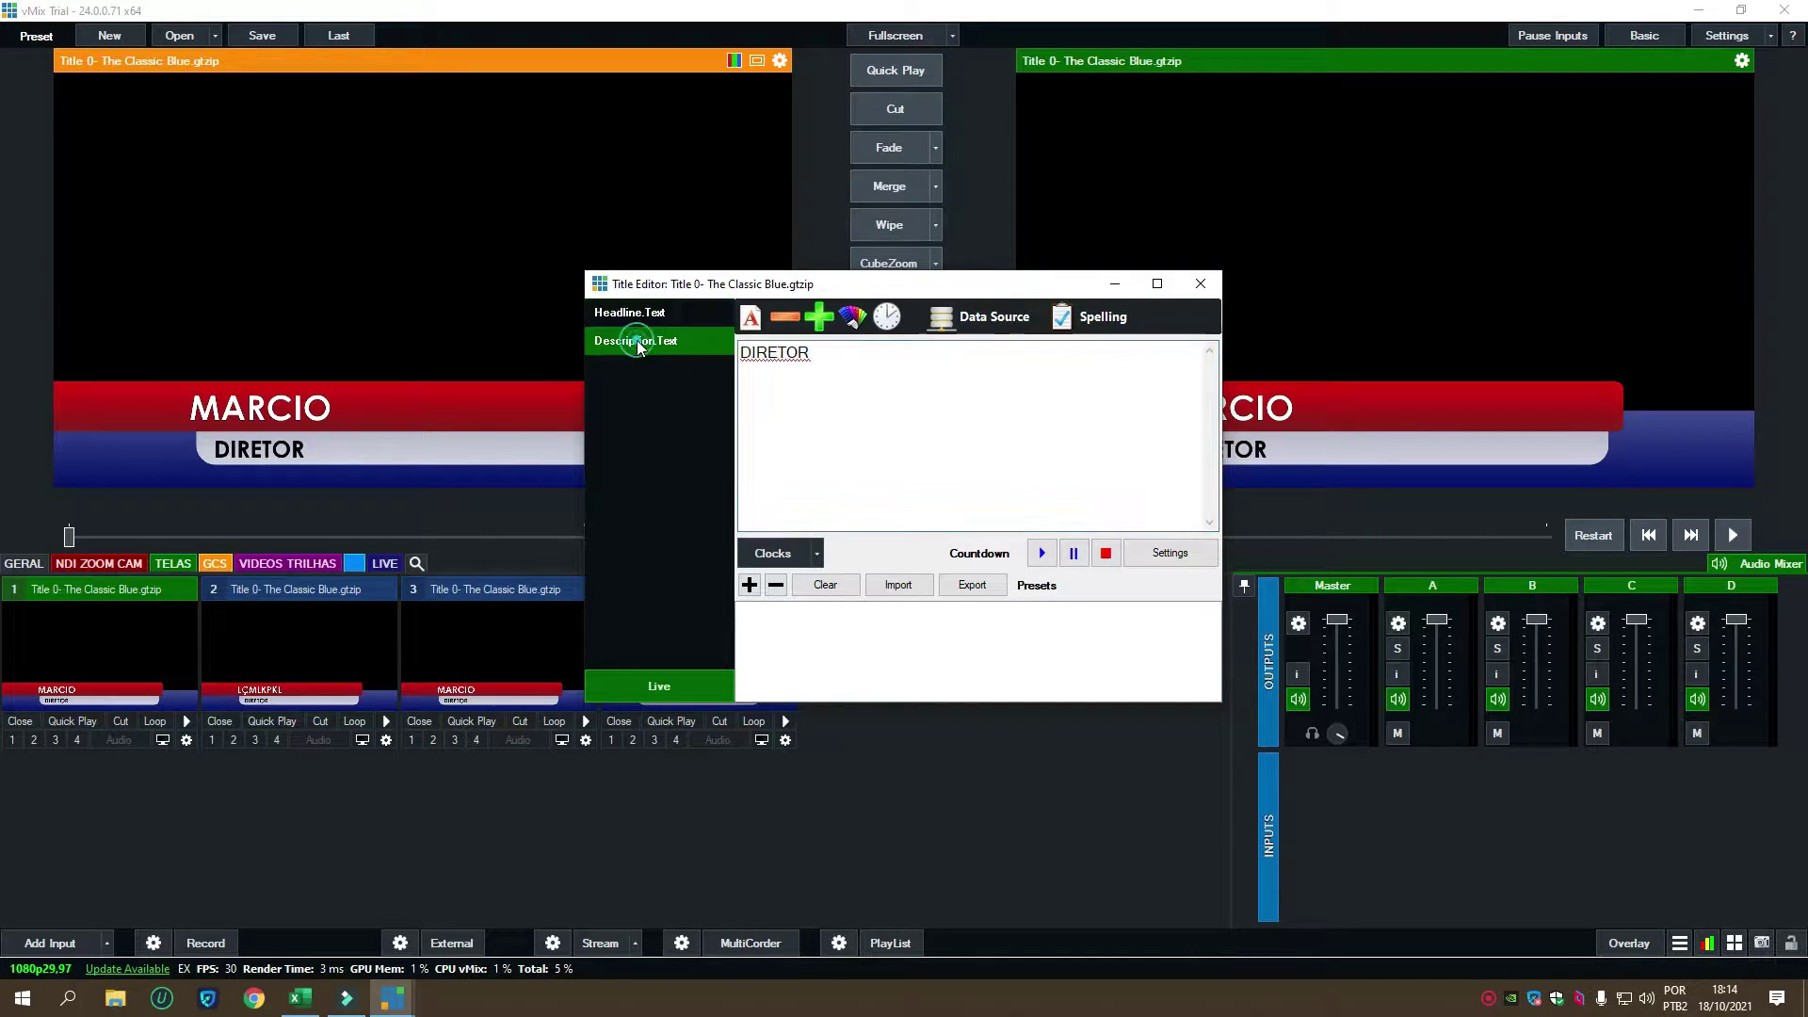
double_click(841, 352)
text(~JBHKJJ)
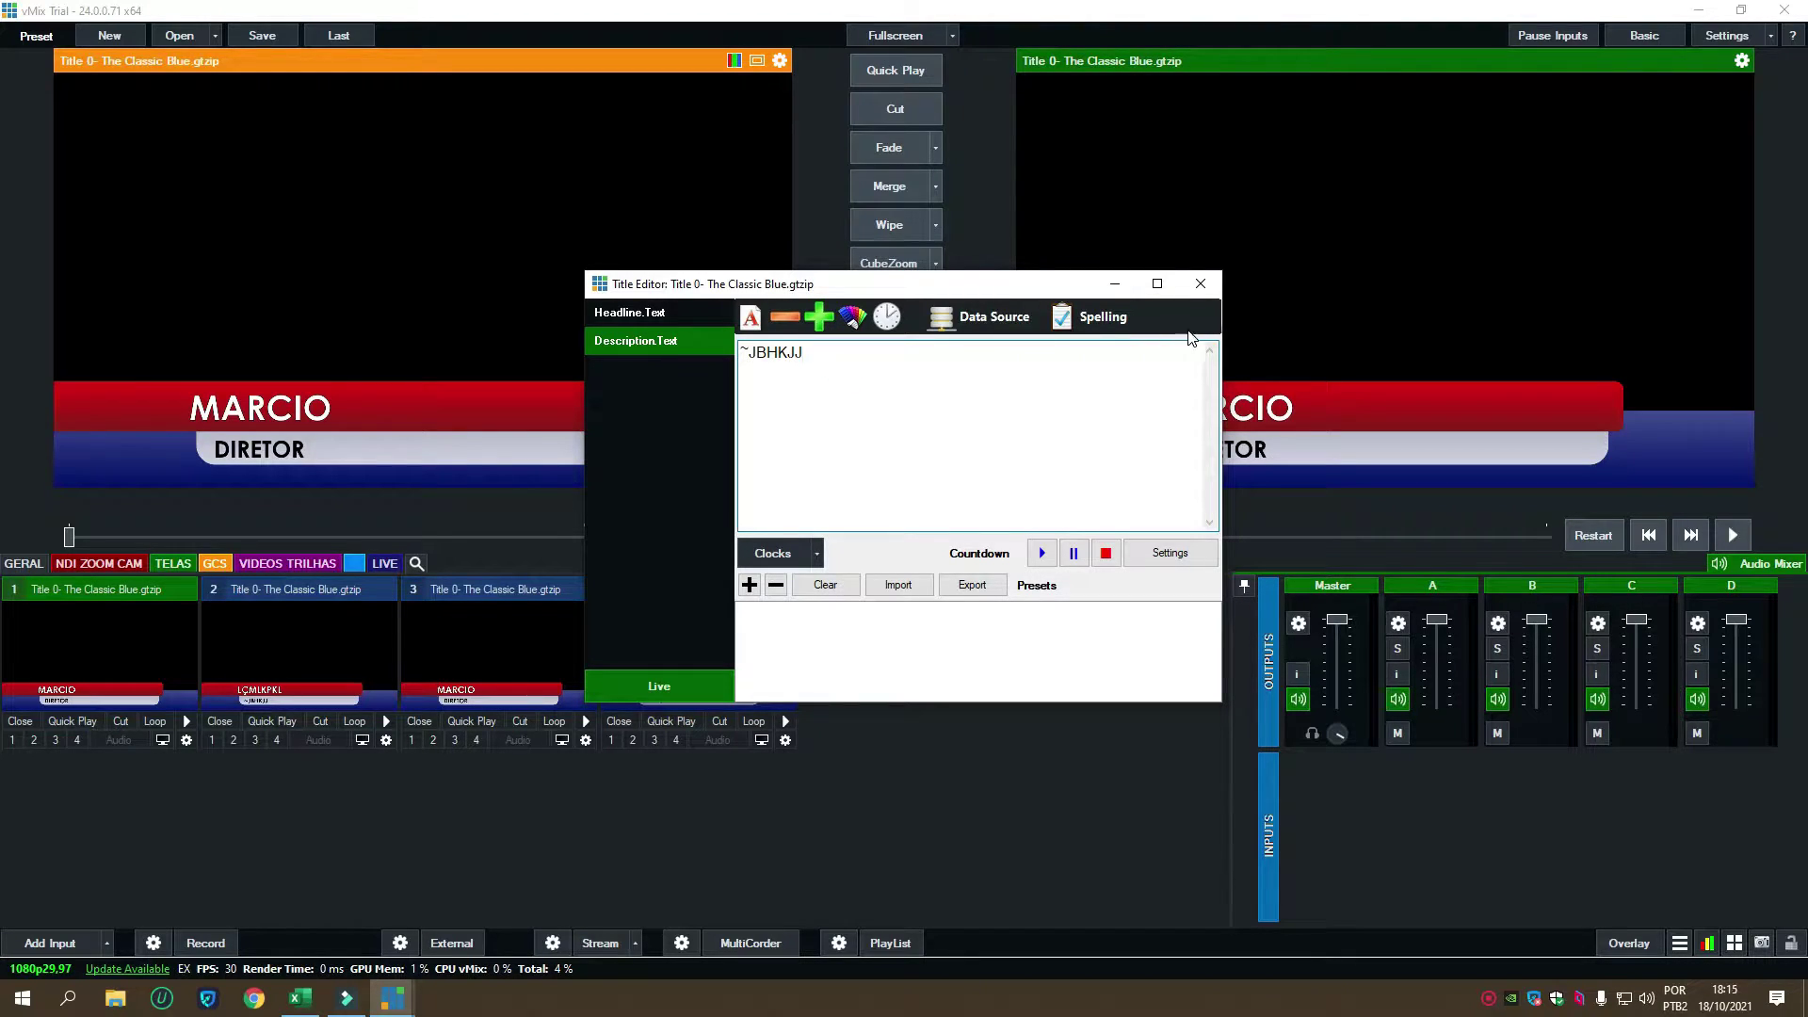
click(1202, 284)
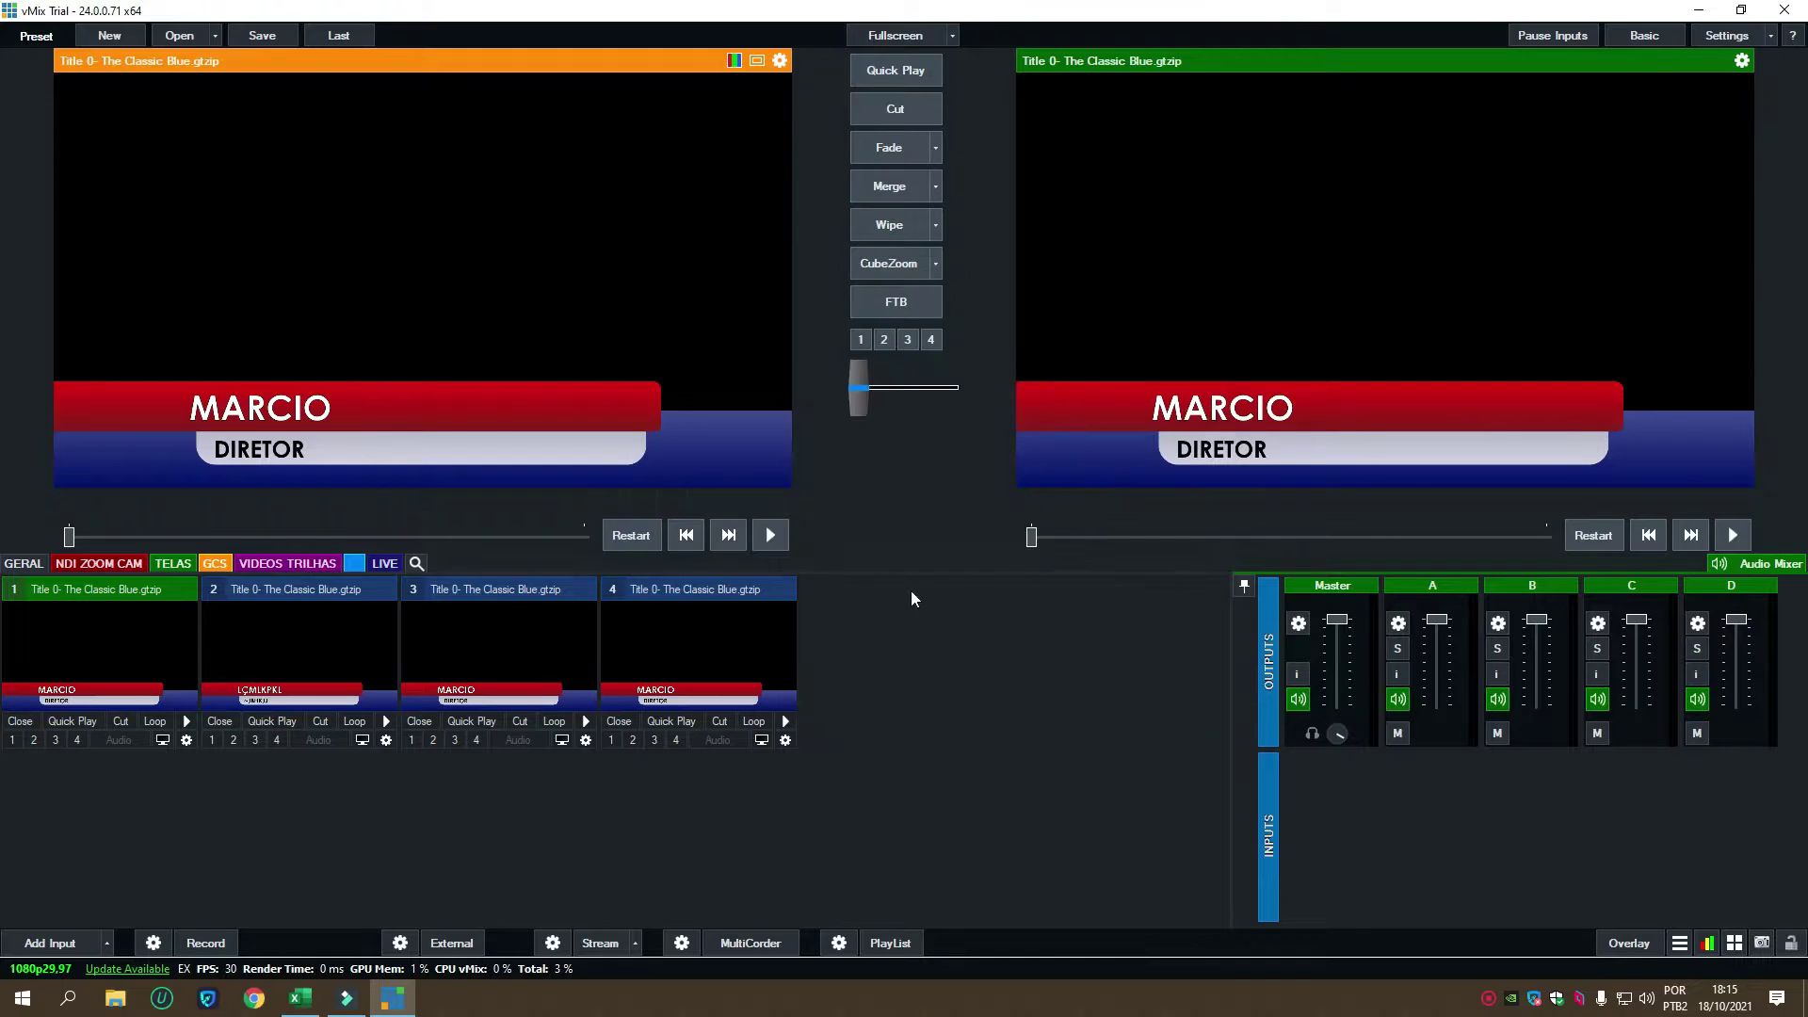
Step: Preview the second and third title inputs, then remove all three virtual copies, keeping only the original title
click(299, 592)
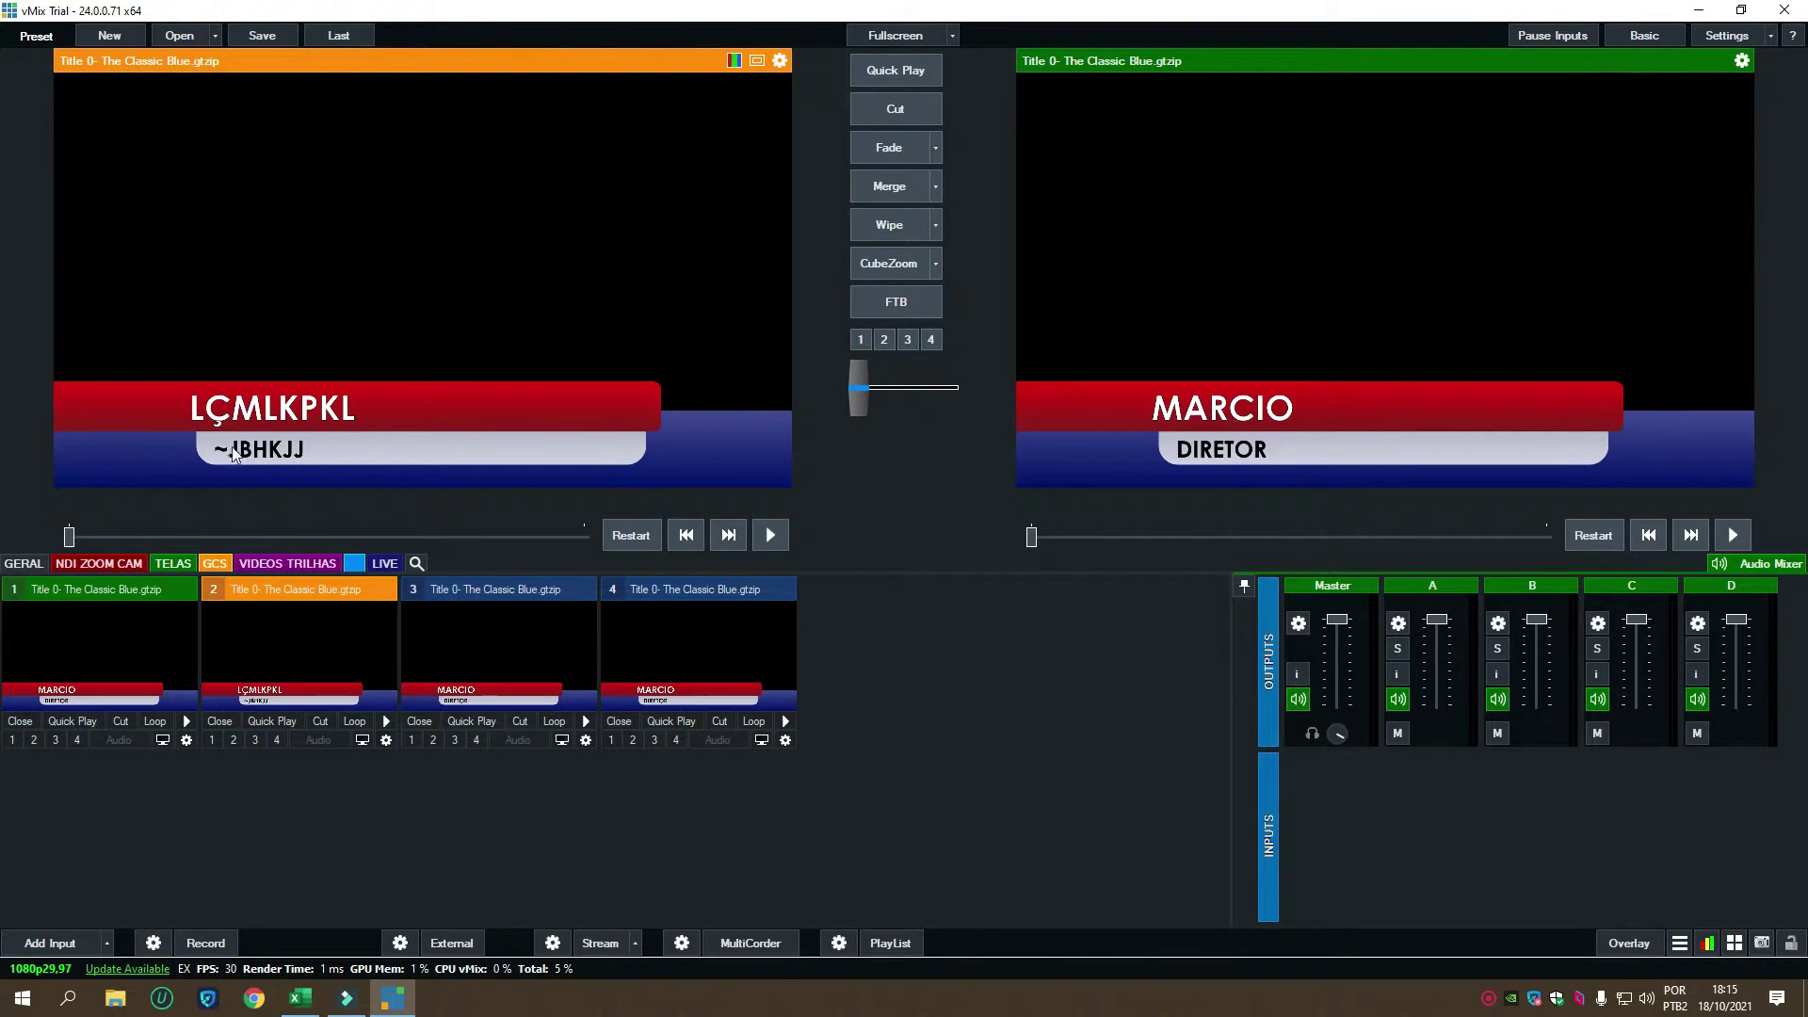
click(490, 589)
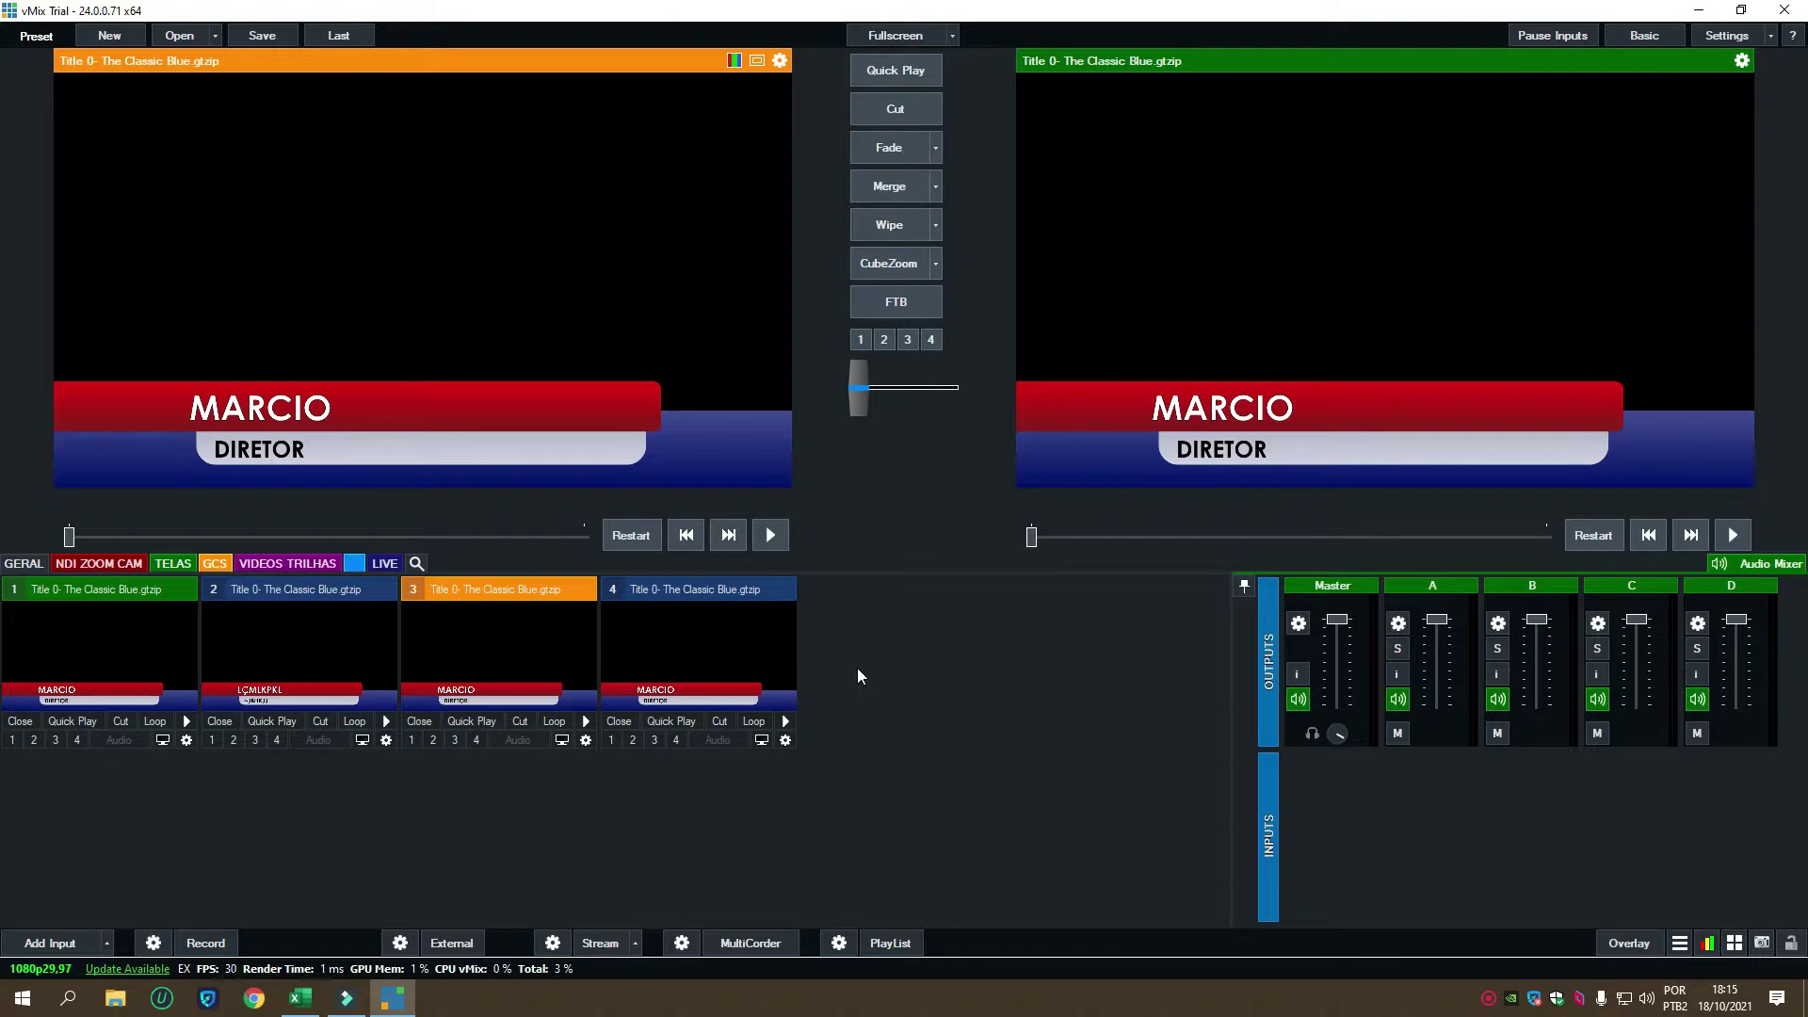
click(220, 723)
click(220, 722)
click(221, 722)
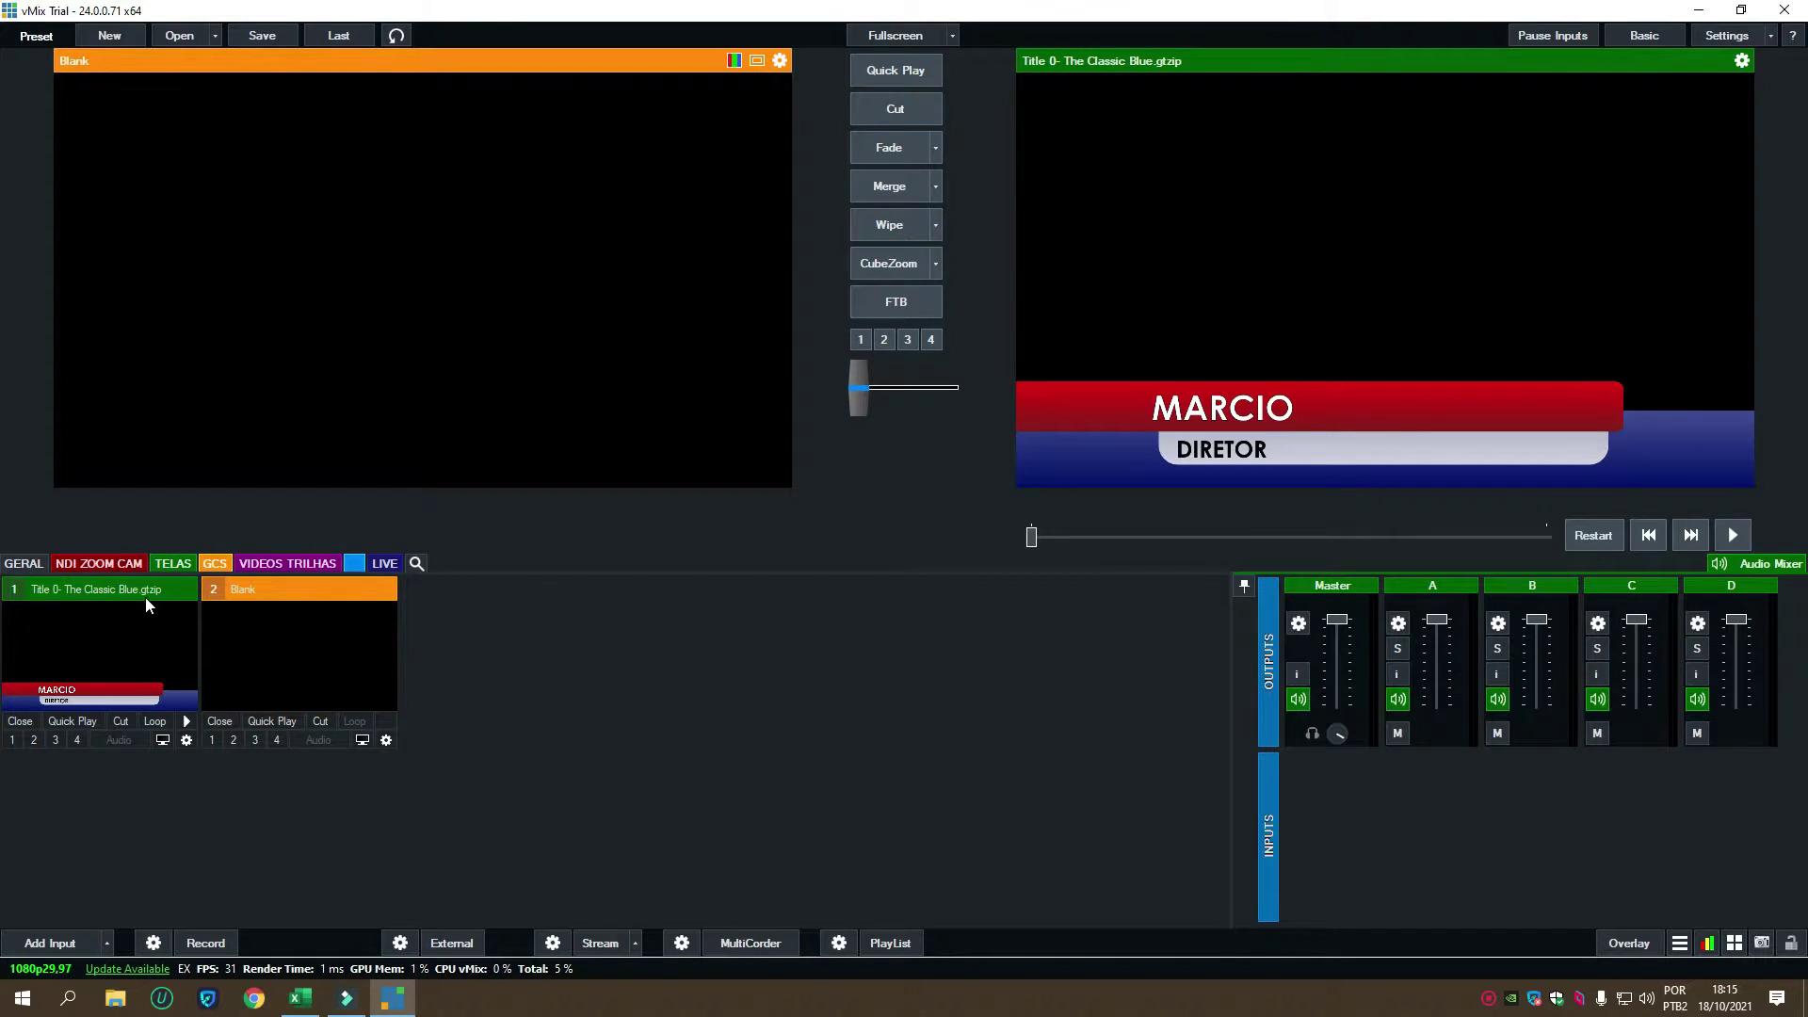
Step: Assign the Classic Blue title input to the orange GCS category and display that category
click(185, 740)
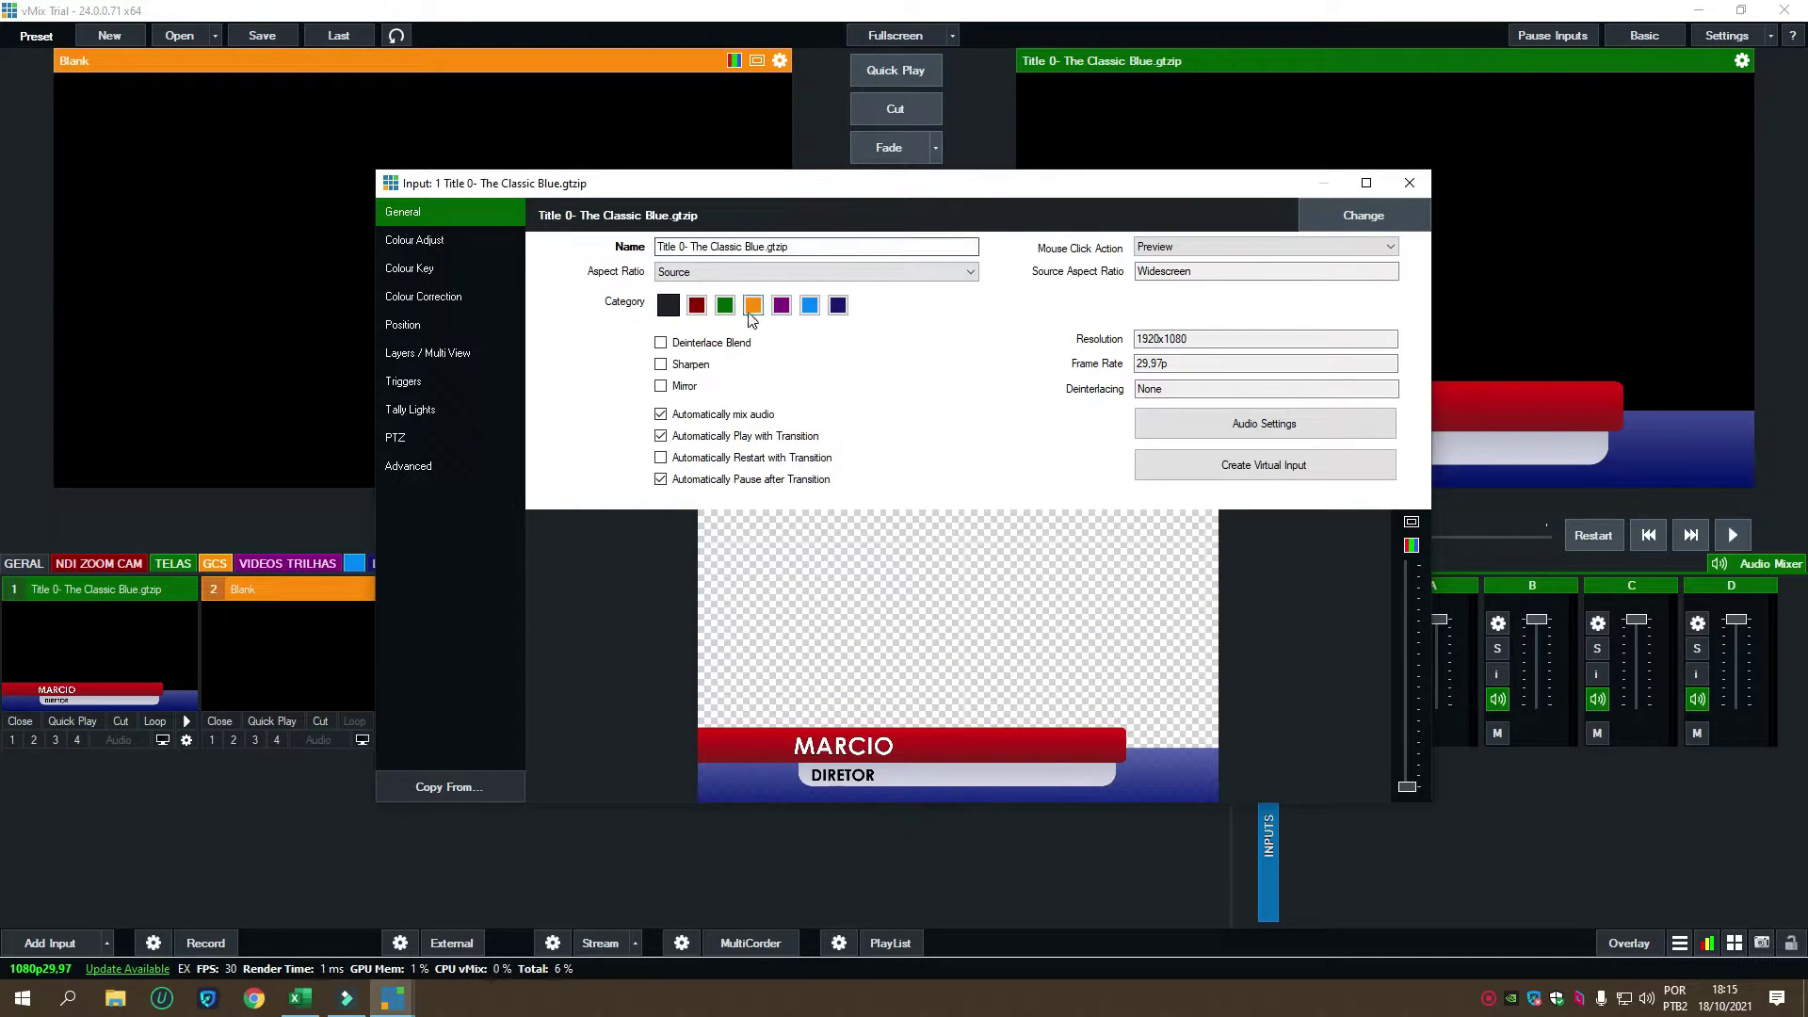
click(1409, 182)
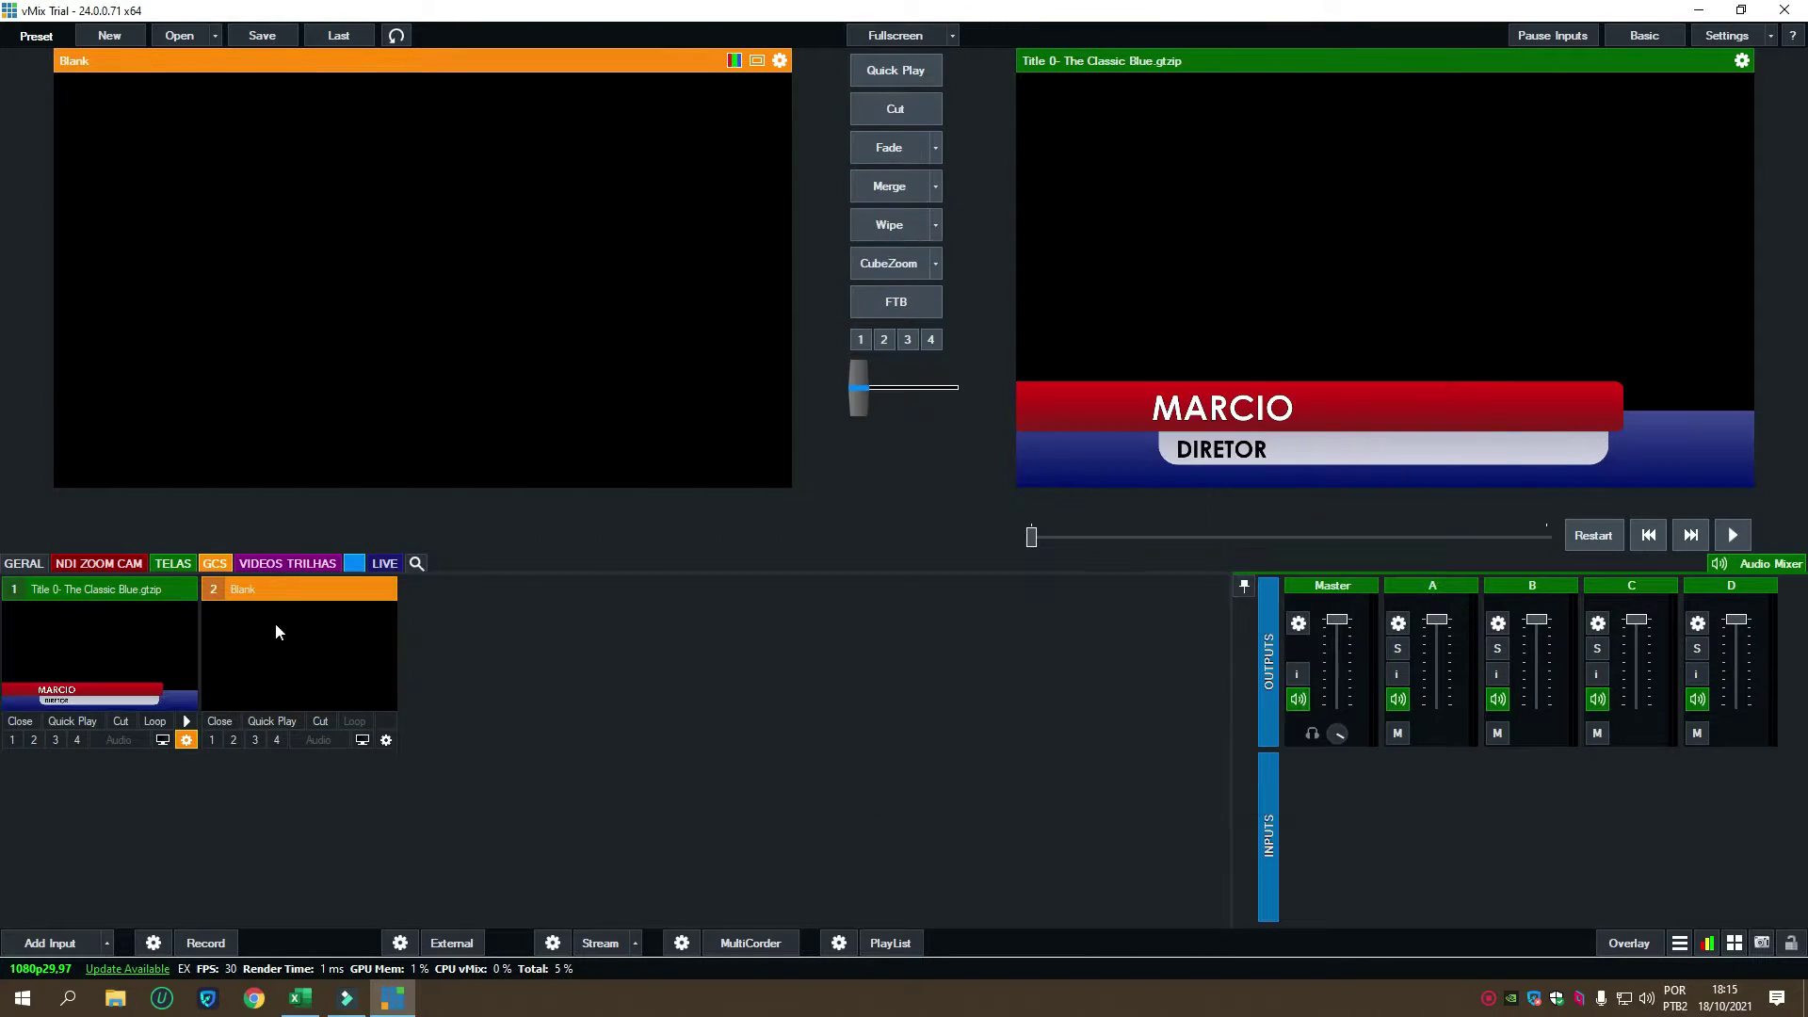
click(221, 562)
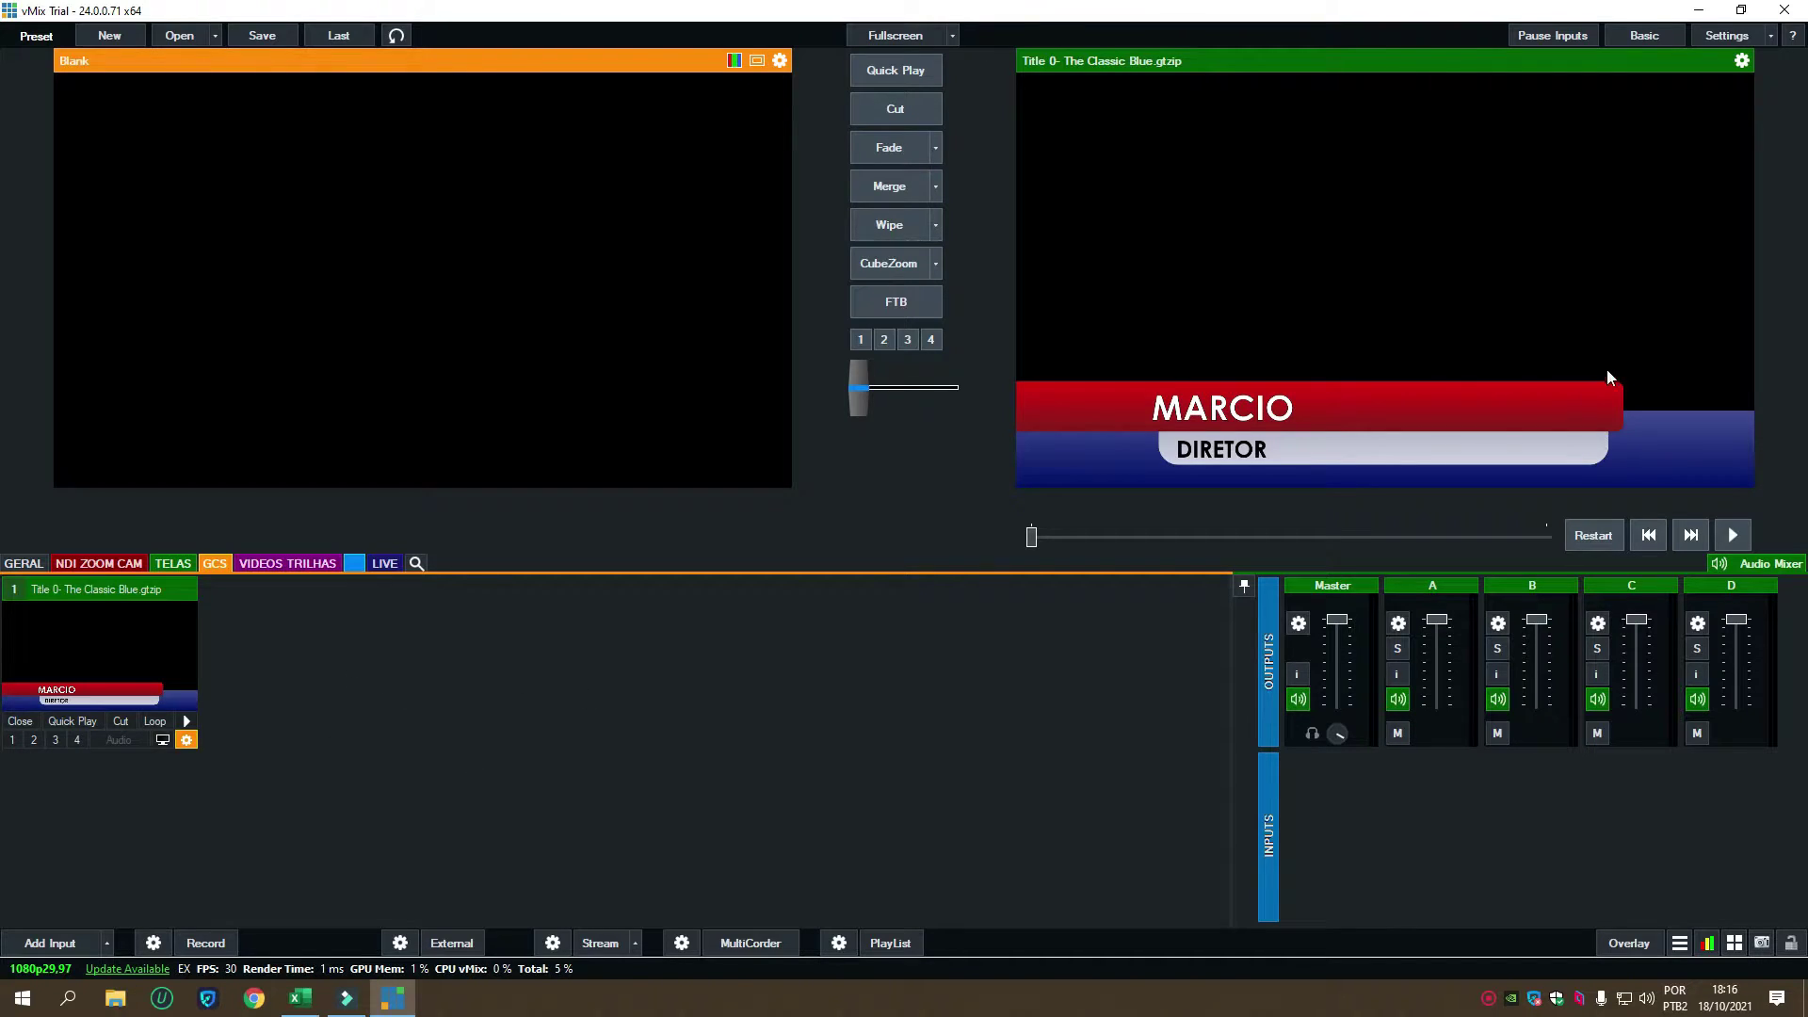
Step: Switch to the desktop, reposition the Lista de GCs file toward the middle and open it in Excel at the presenter list
click(1699, 12)
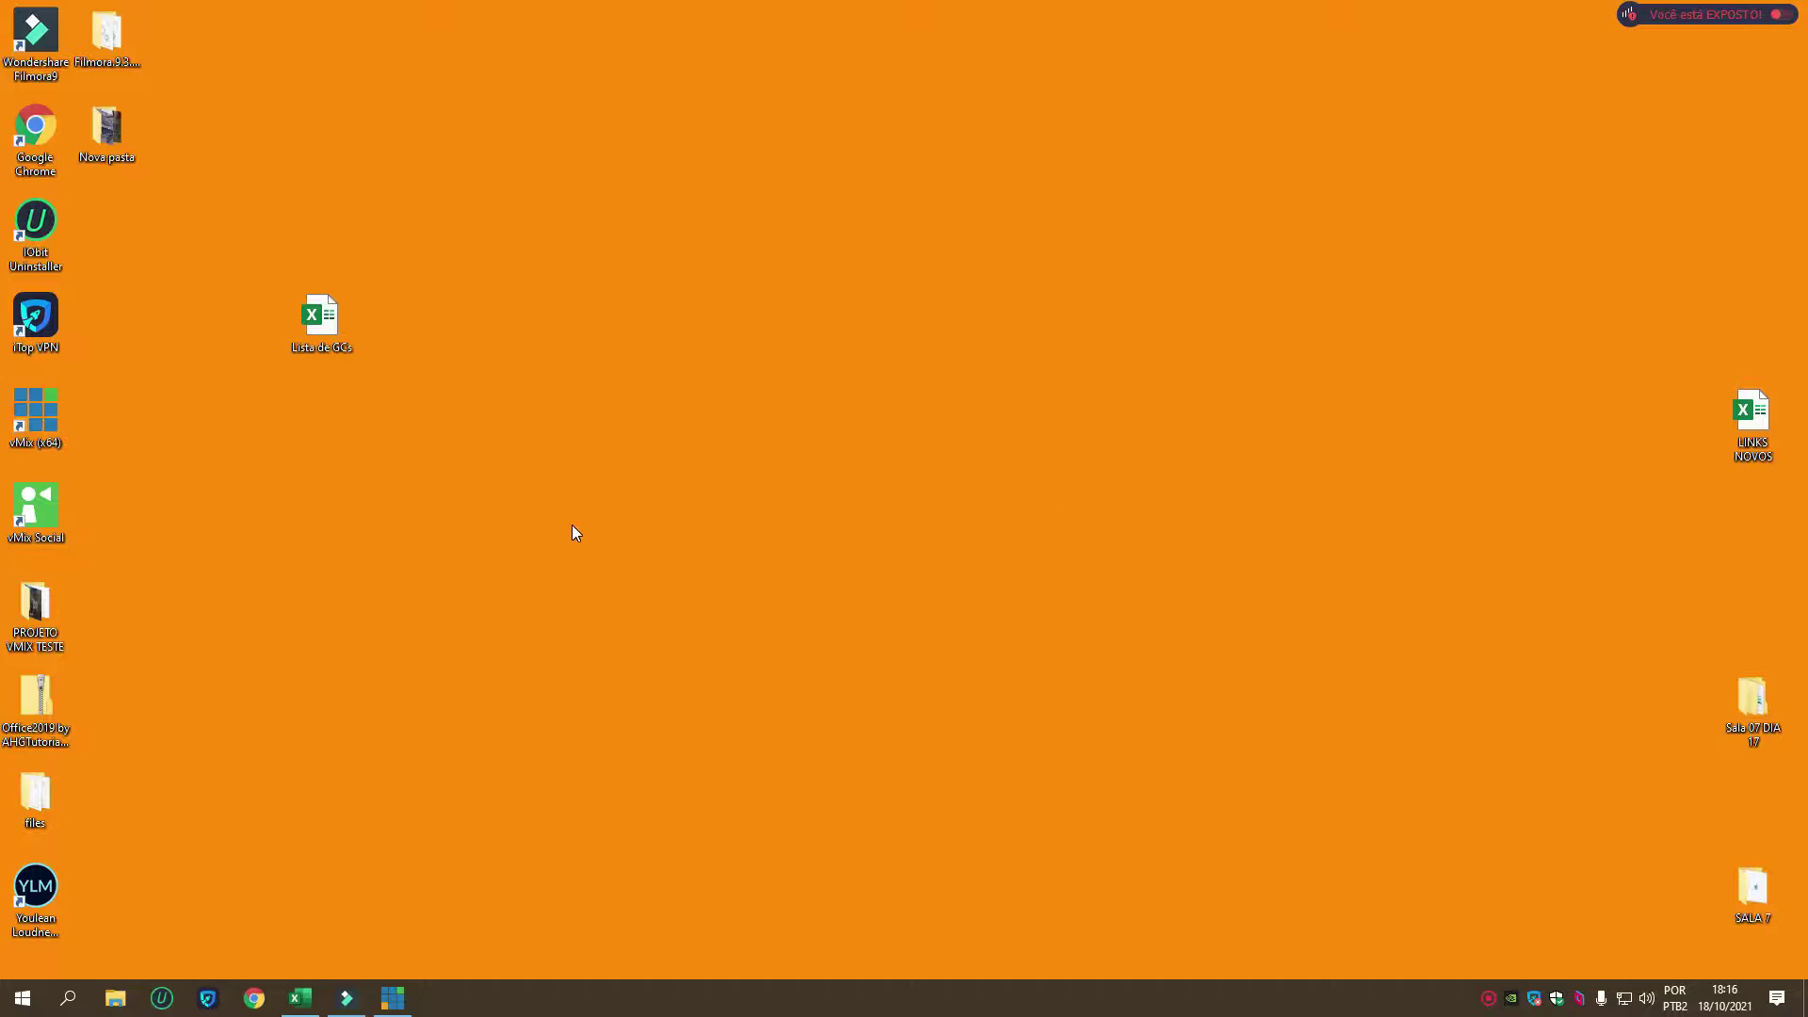
drag(330, 325, 744, 414)
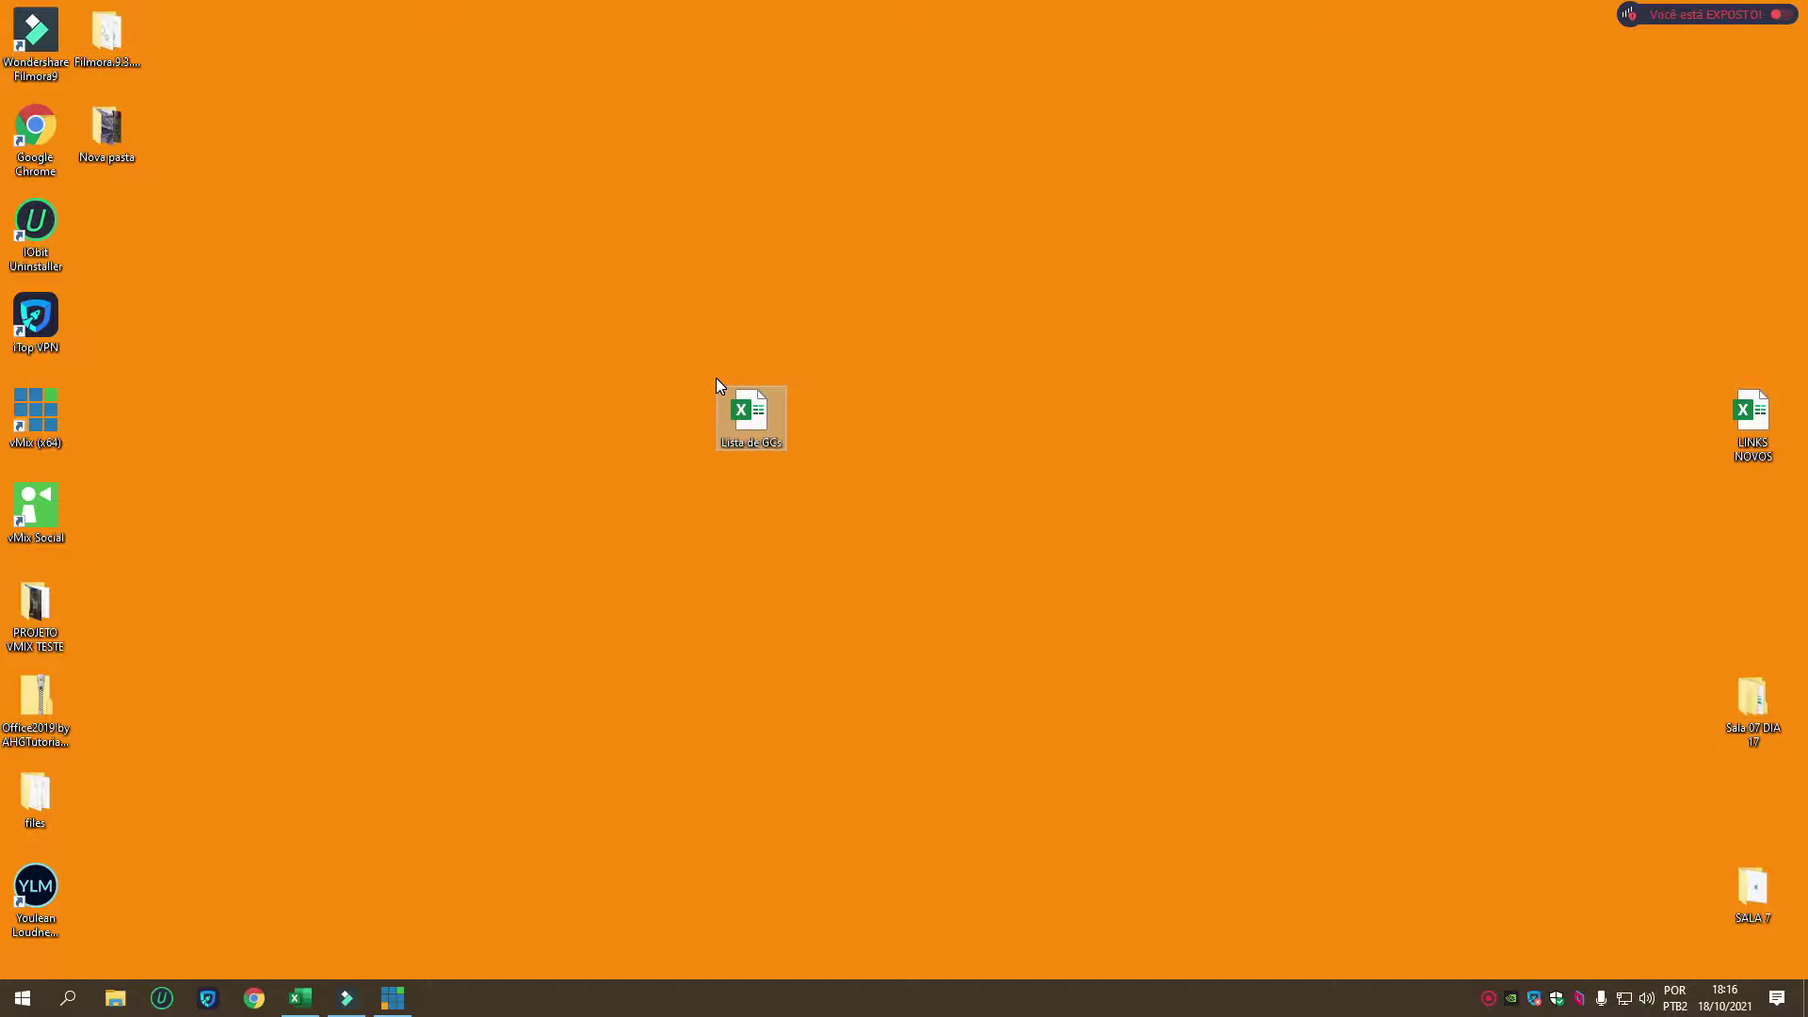
double_click(755, 422)
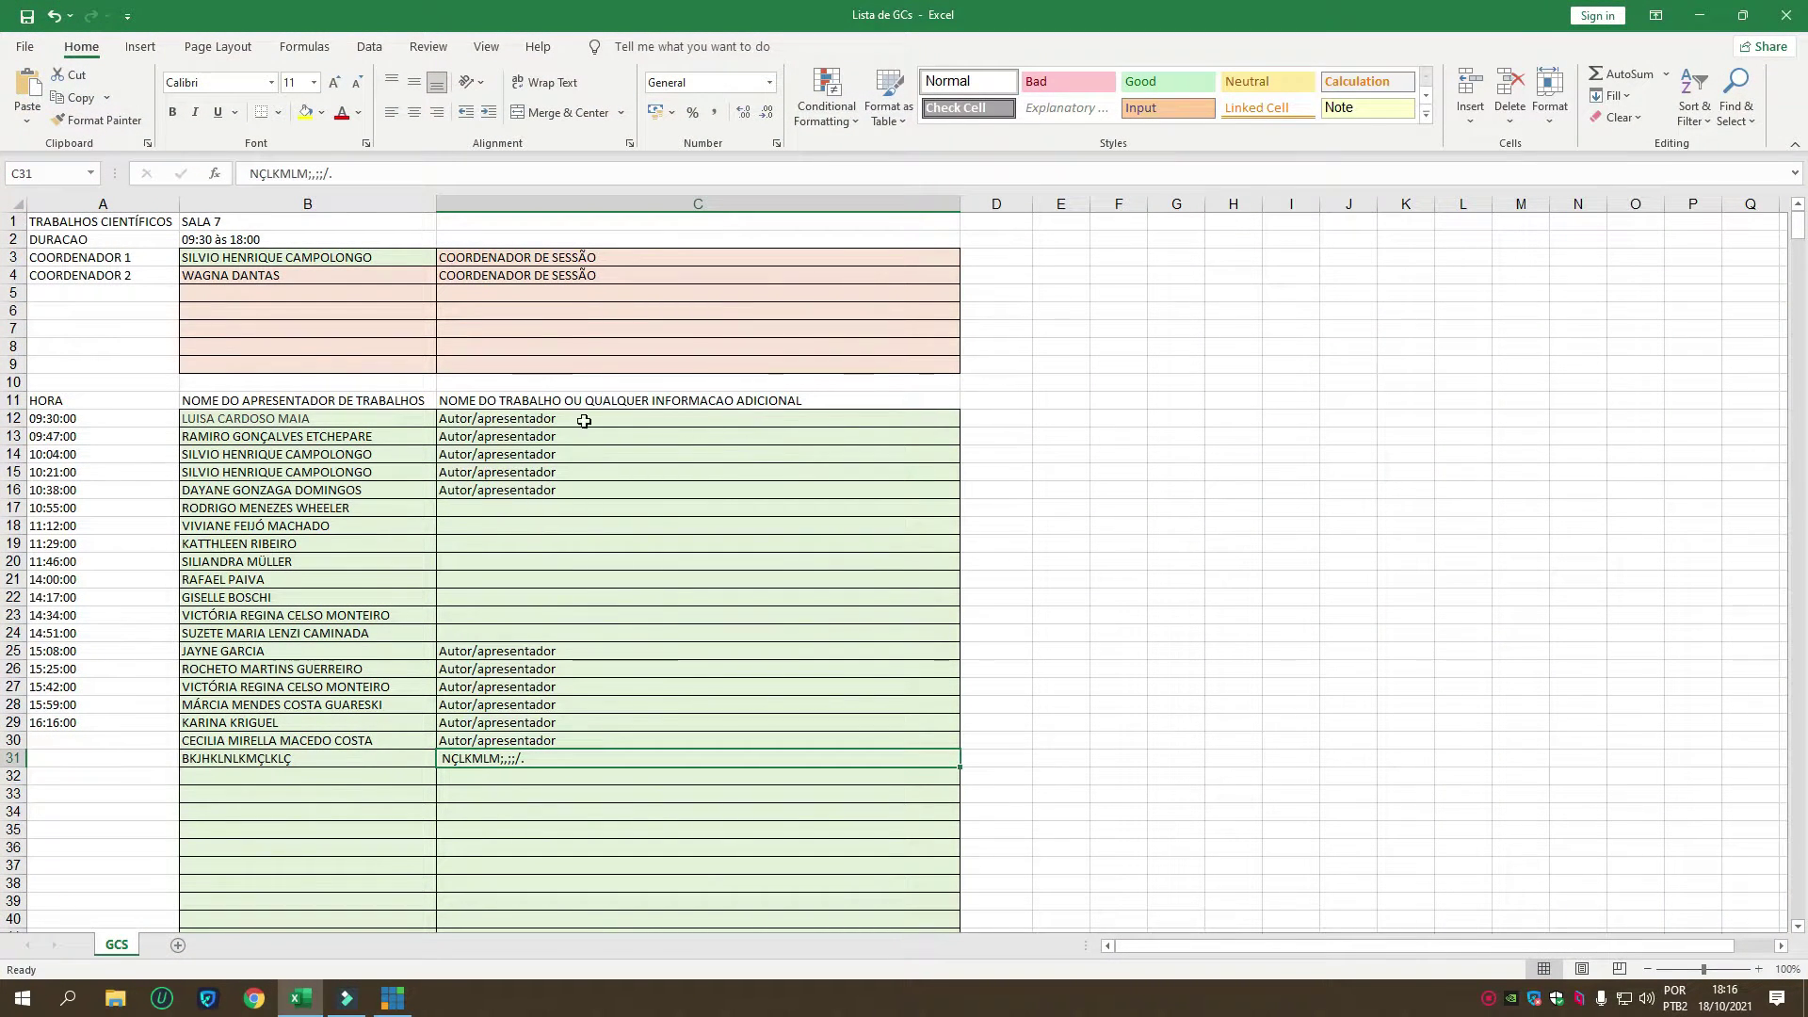
scroll(565, 421, down, 4)
scroll(533, 421, up, 1)
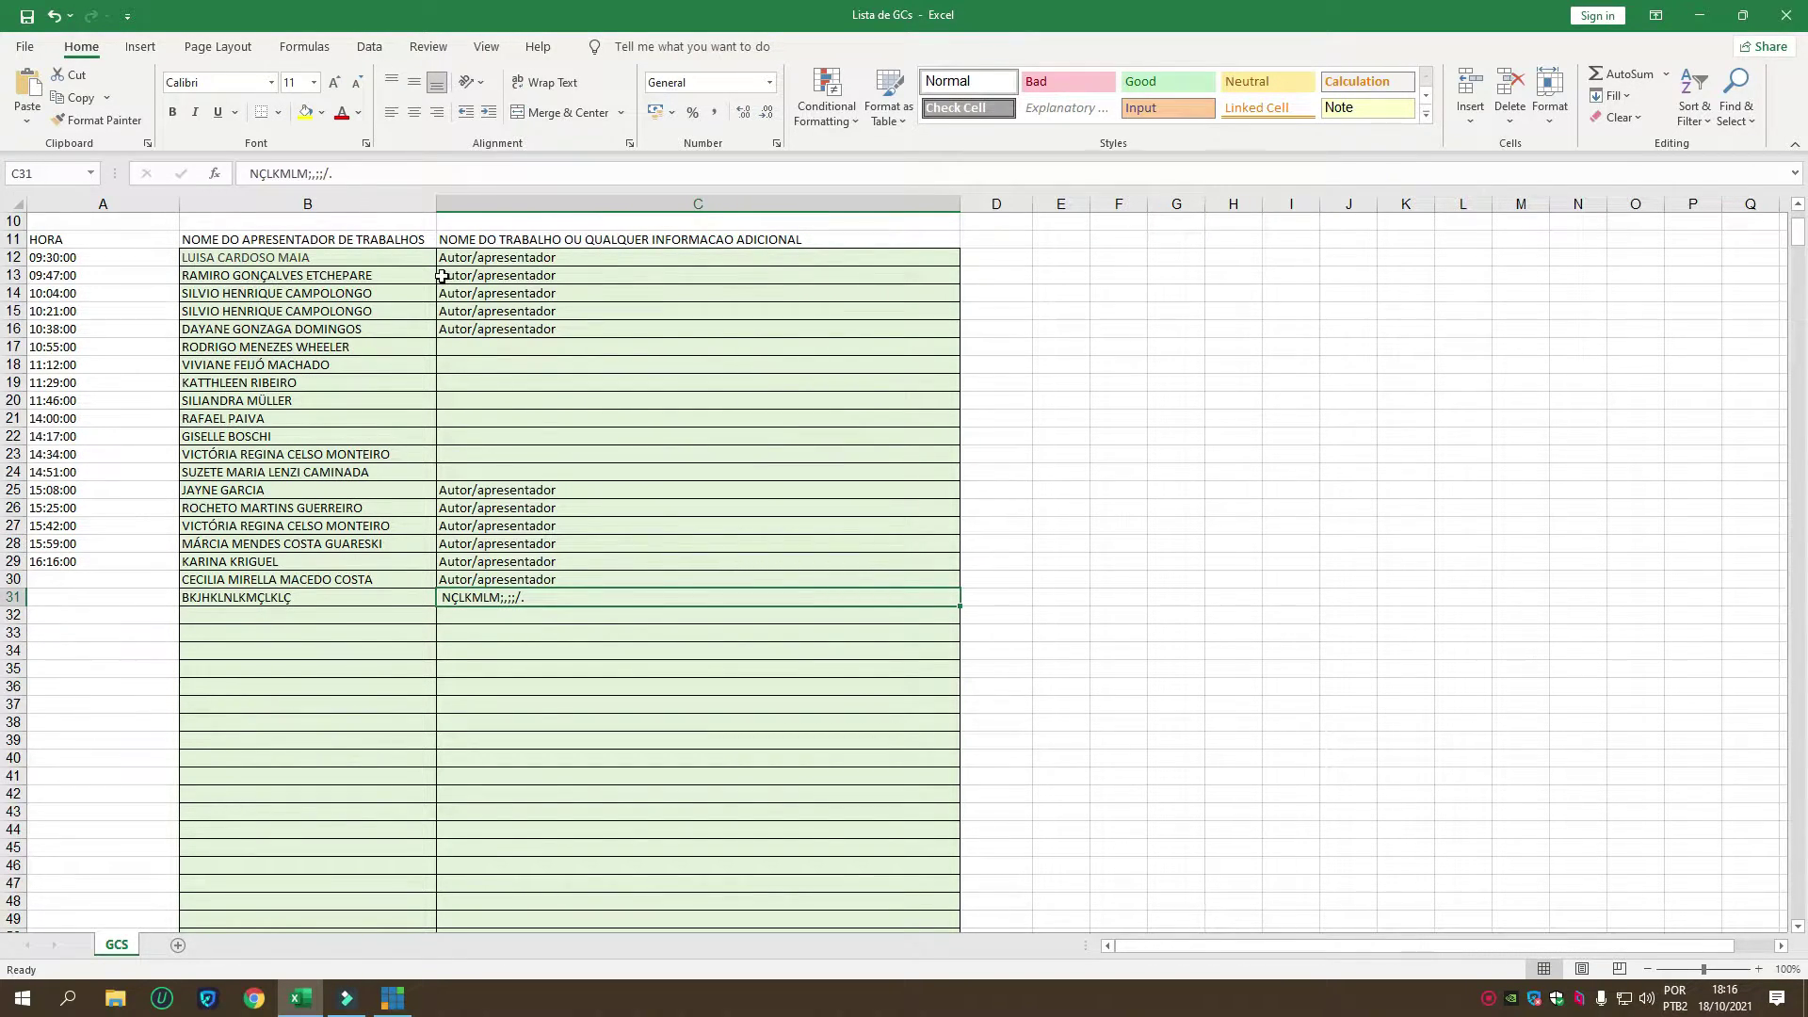
scroll(377, 419, up, 1)
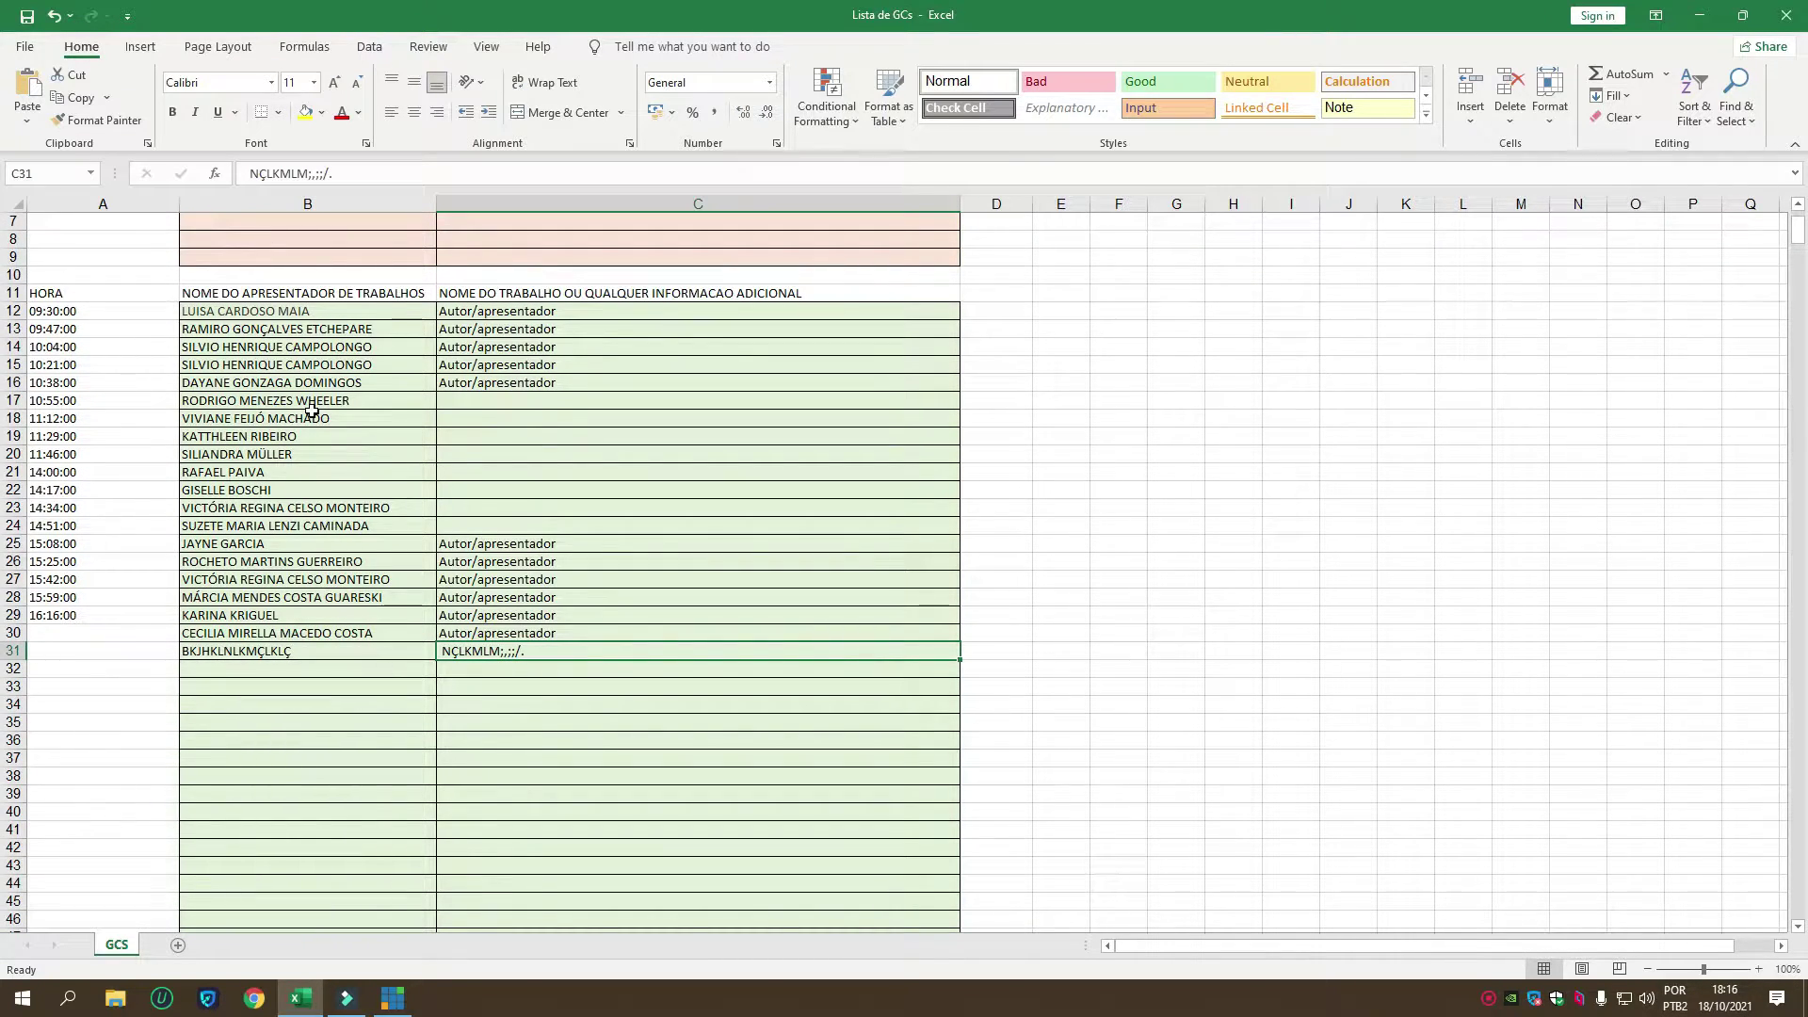
Step: Examine the sheet's layout across columns A, B and C and down the rows to the first presenter in row 12
click(133, 202)
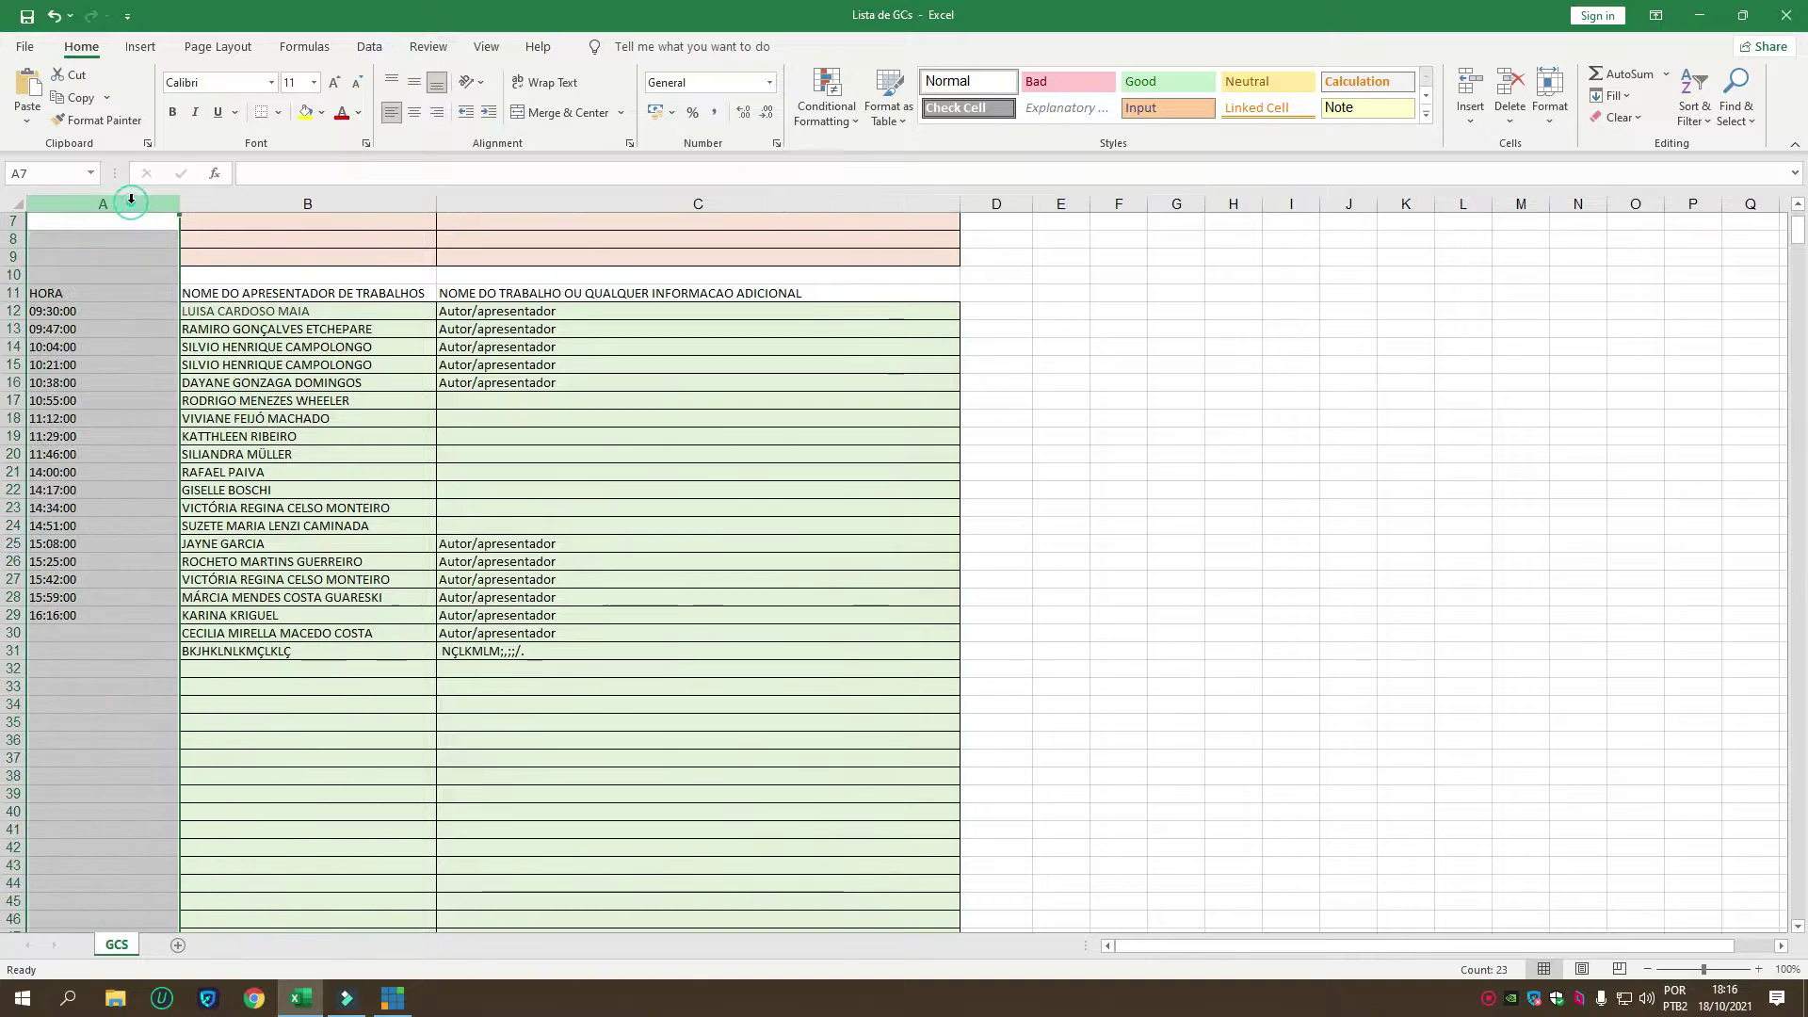
click(230, 200)
click(490, 203)
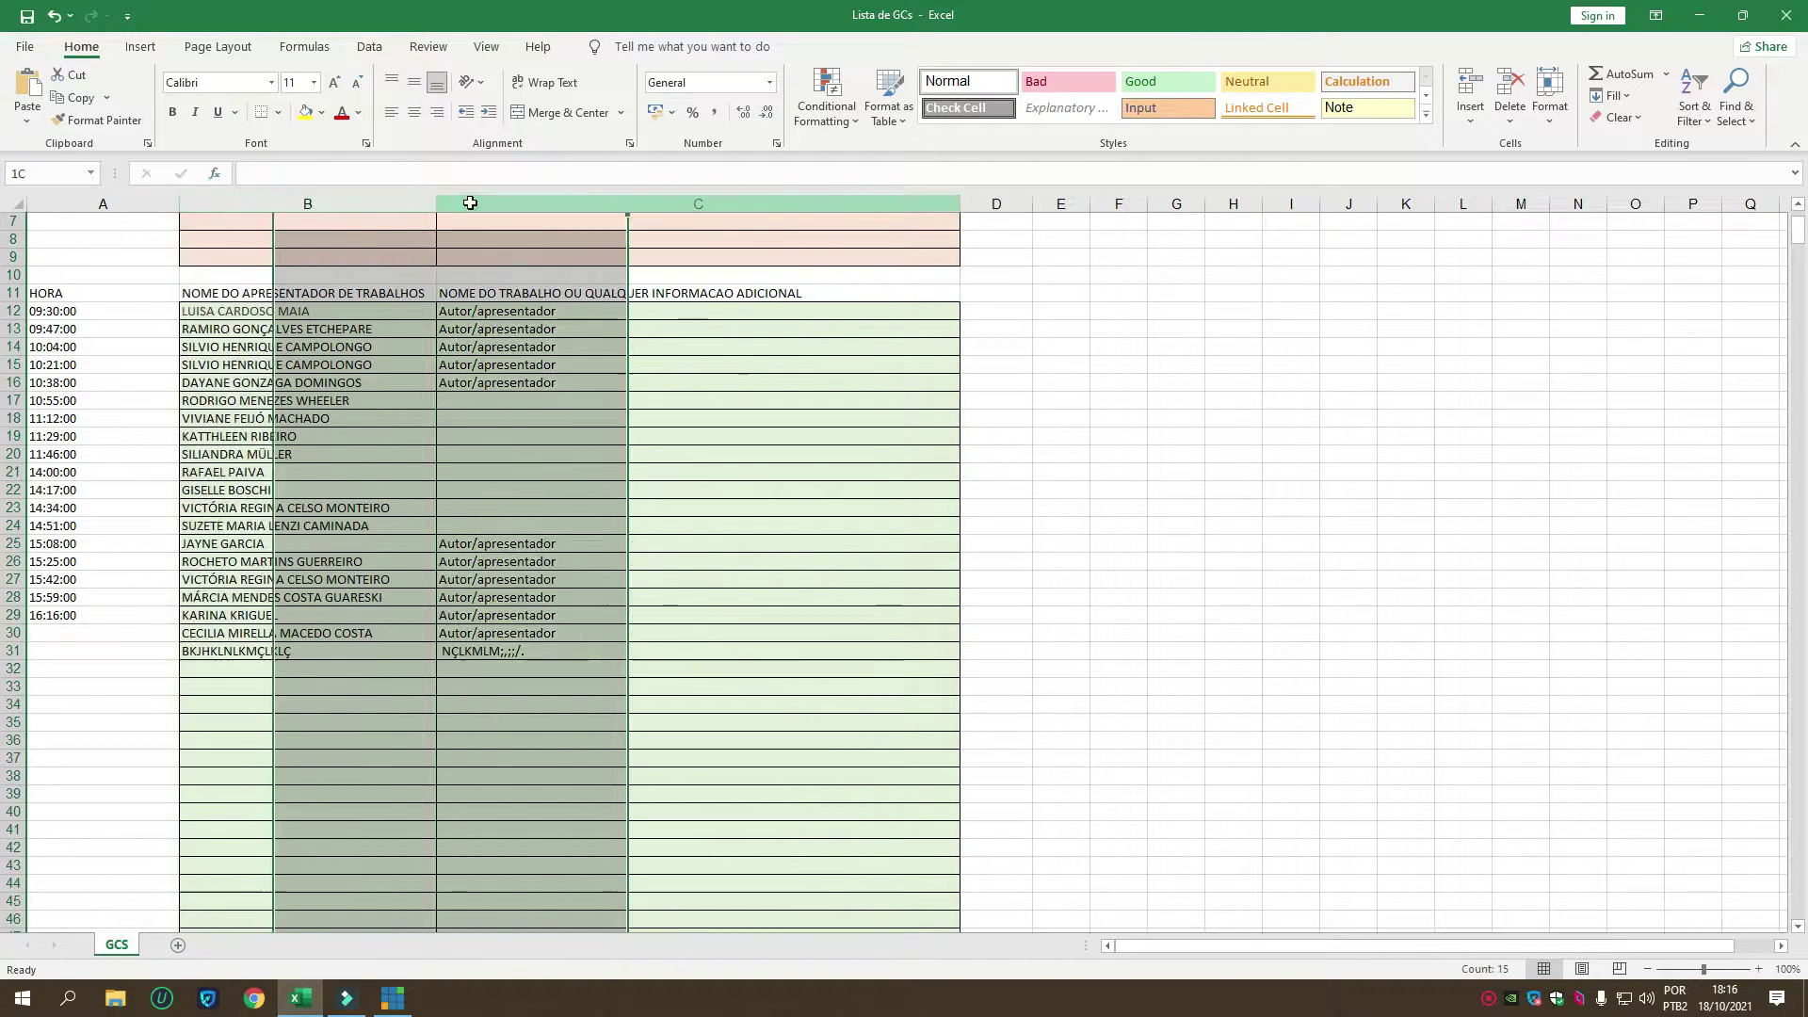
click(14, 221)
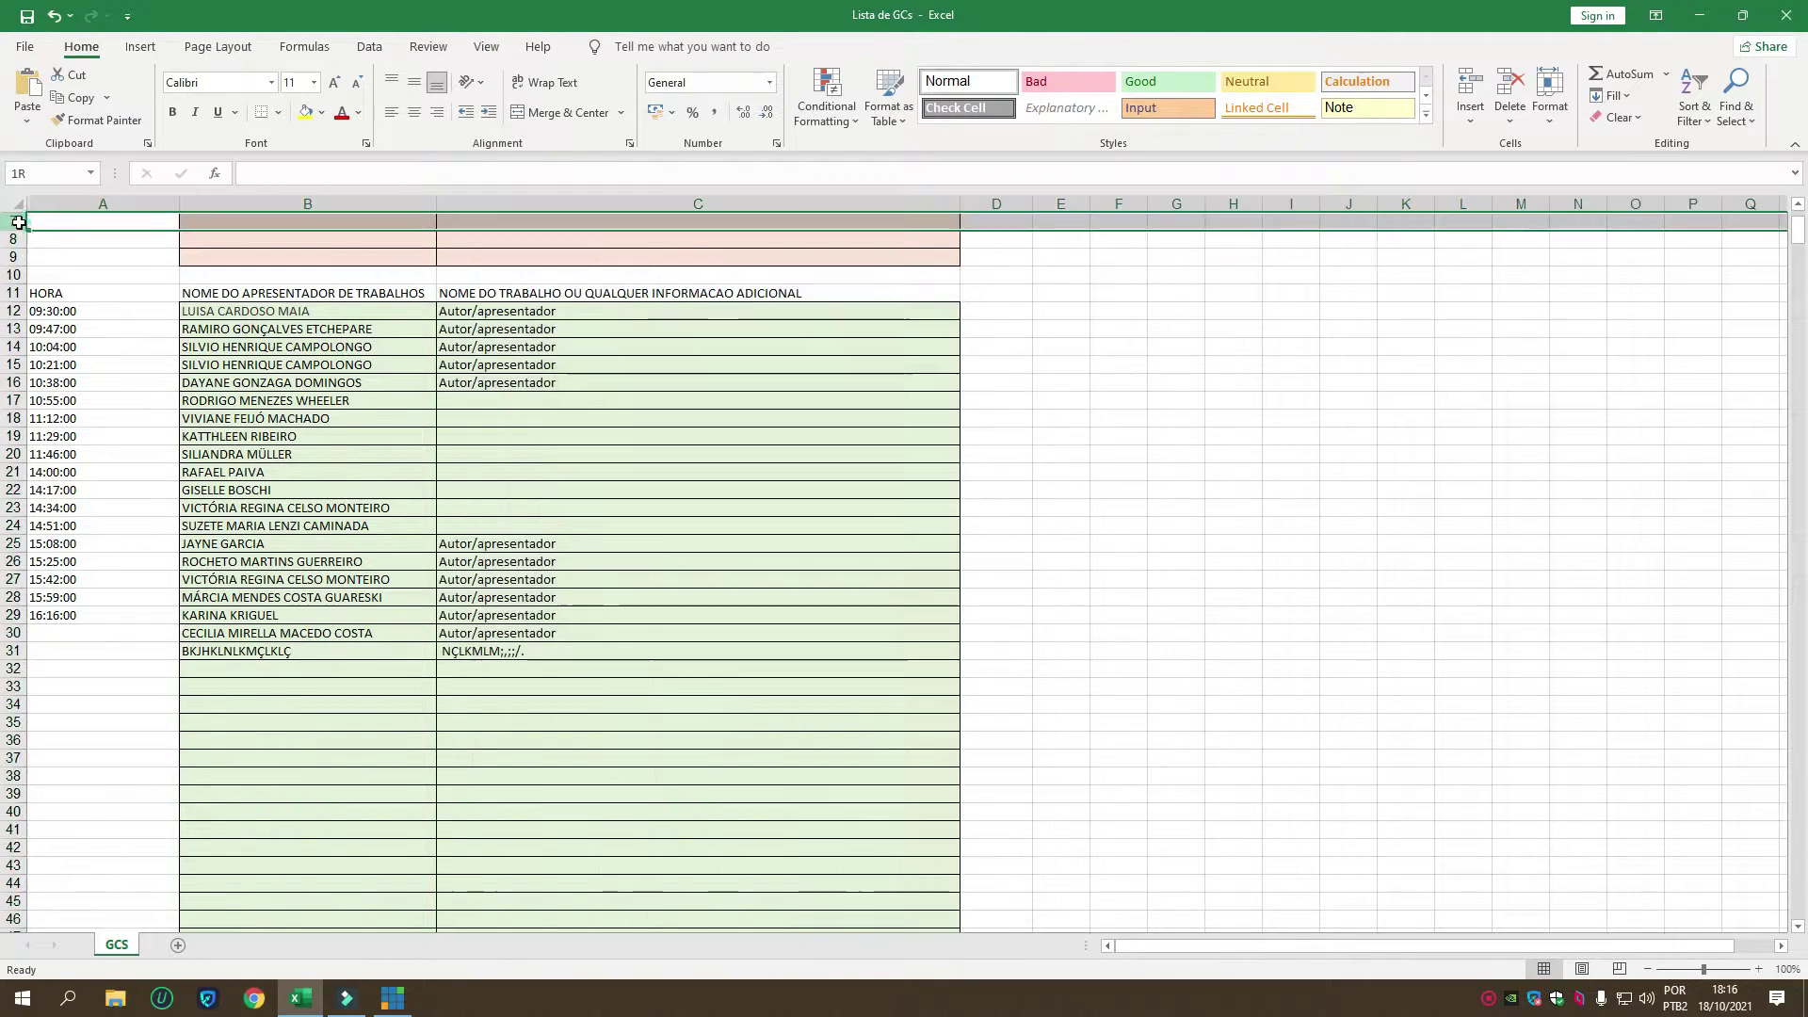
click(14, 275)
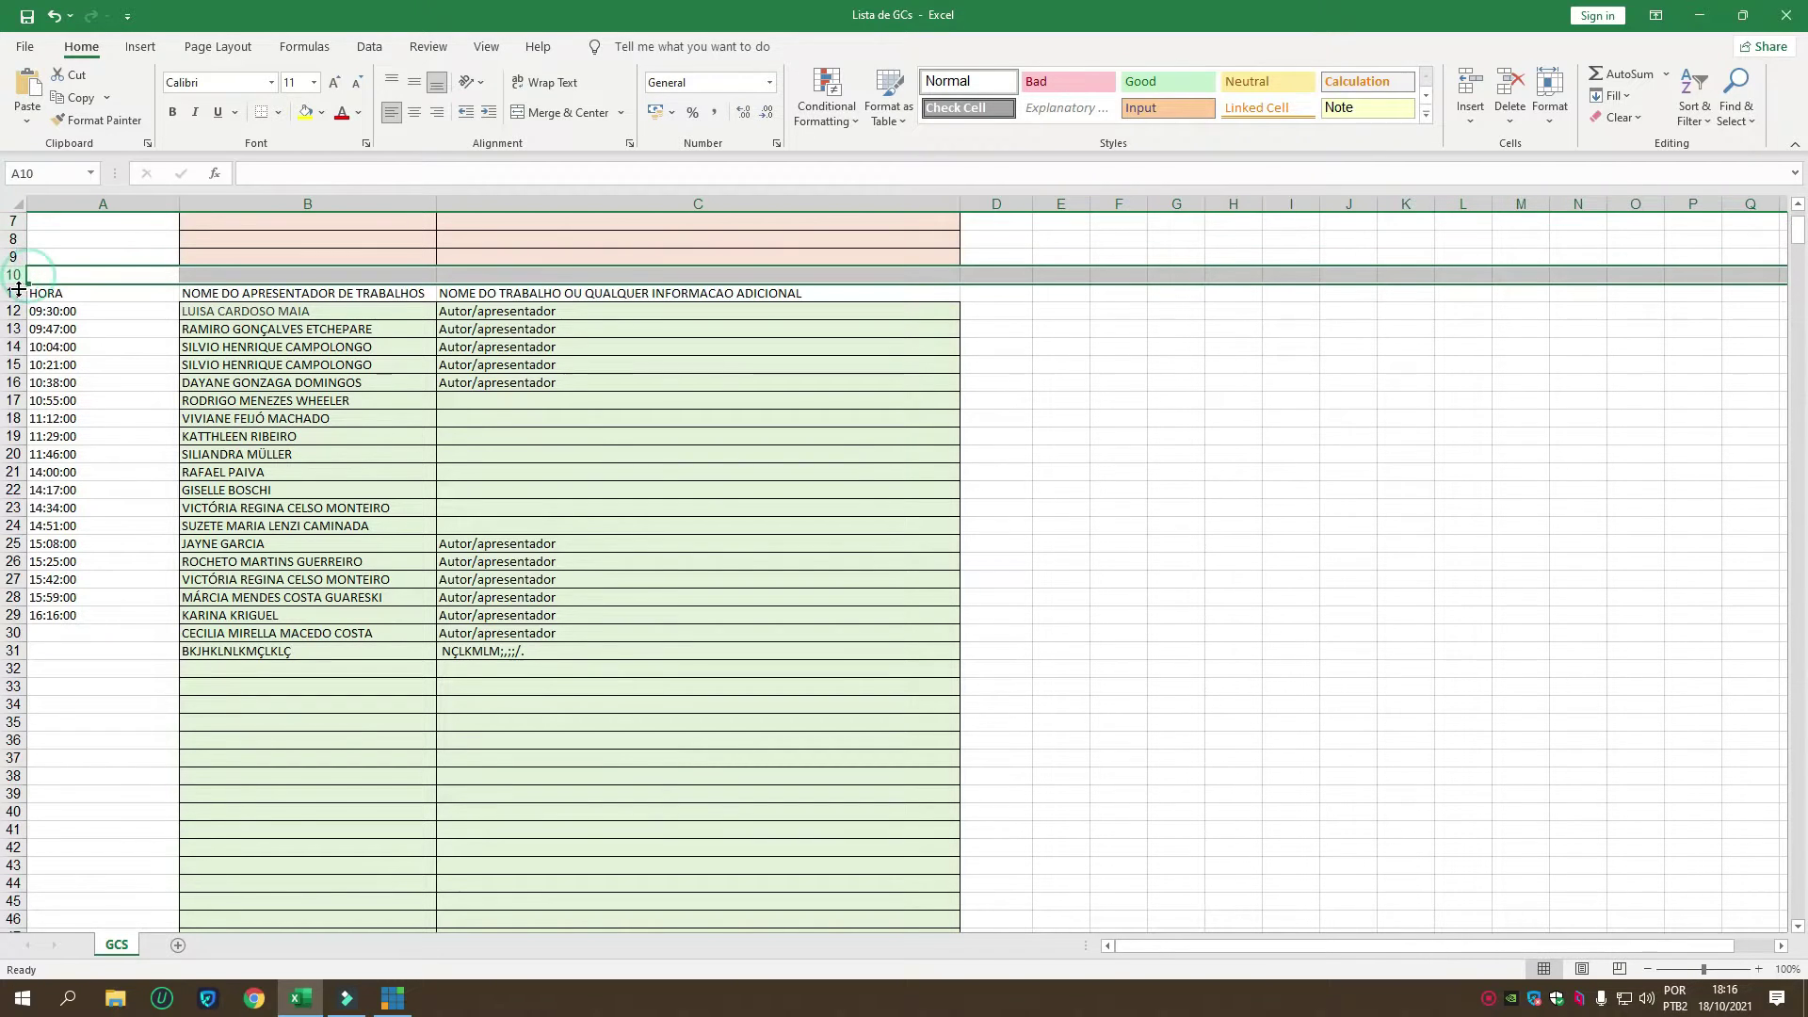
click(14, 293)
click(14, 311)
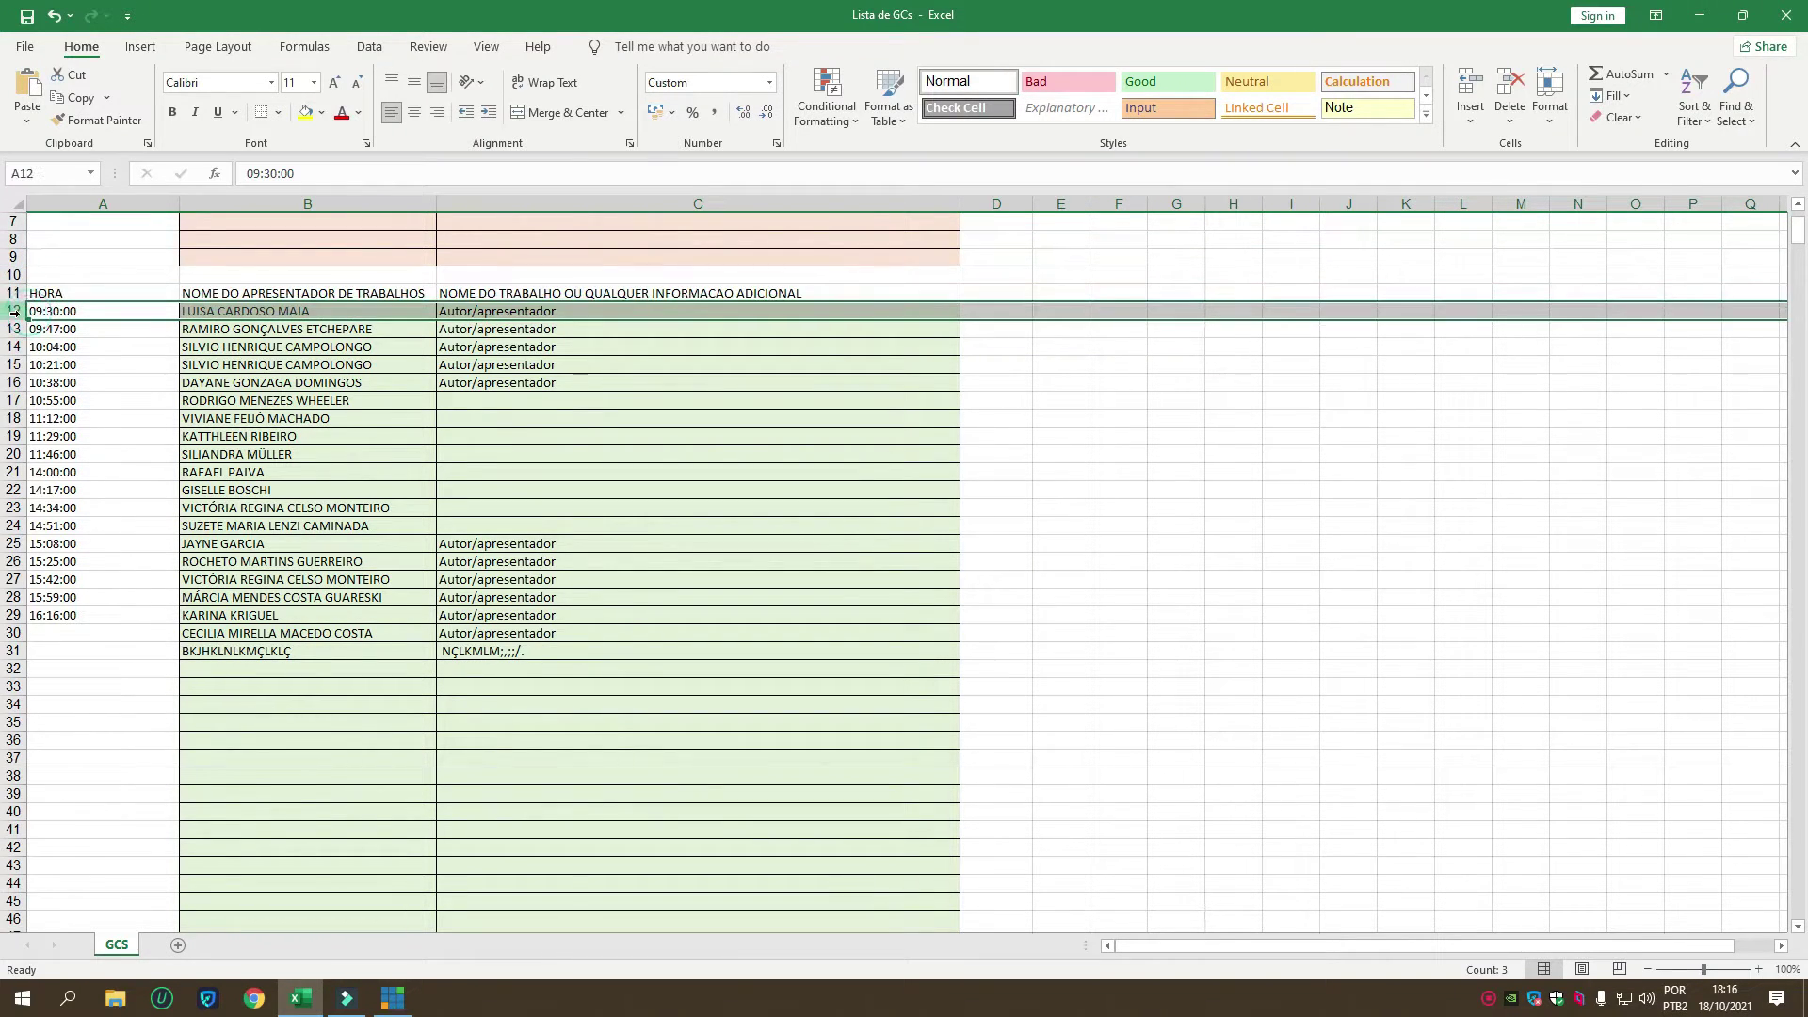
Step: Check how row 12 crosses columns A, B and C for the time, presenter name and additional information
click(77, 205)
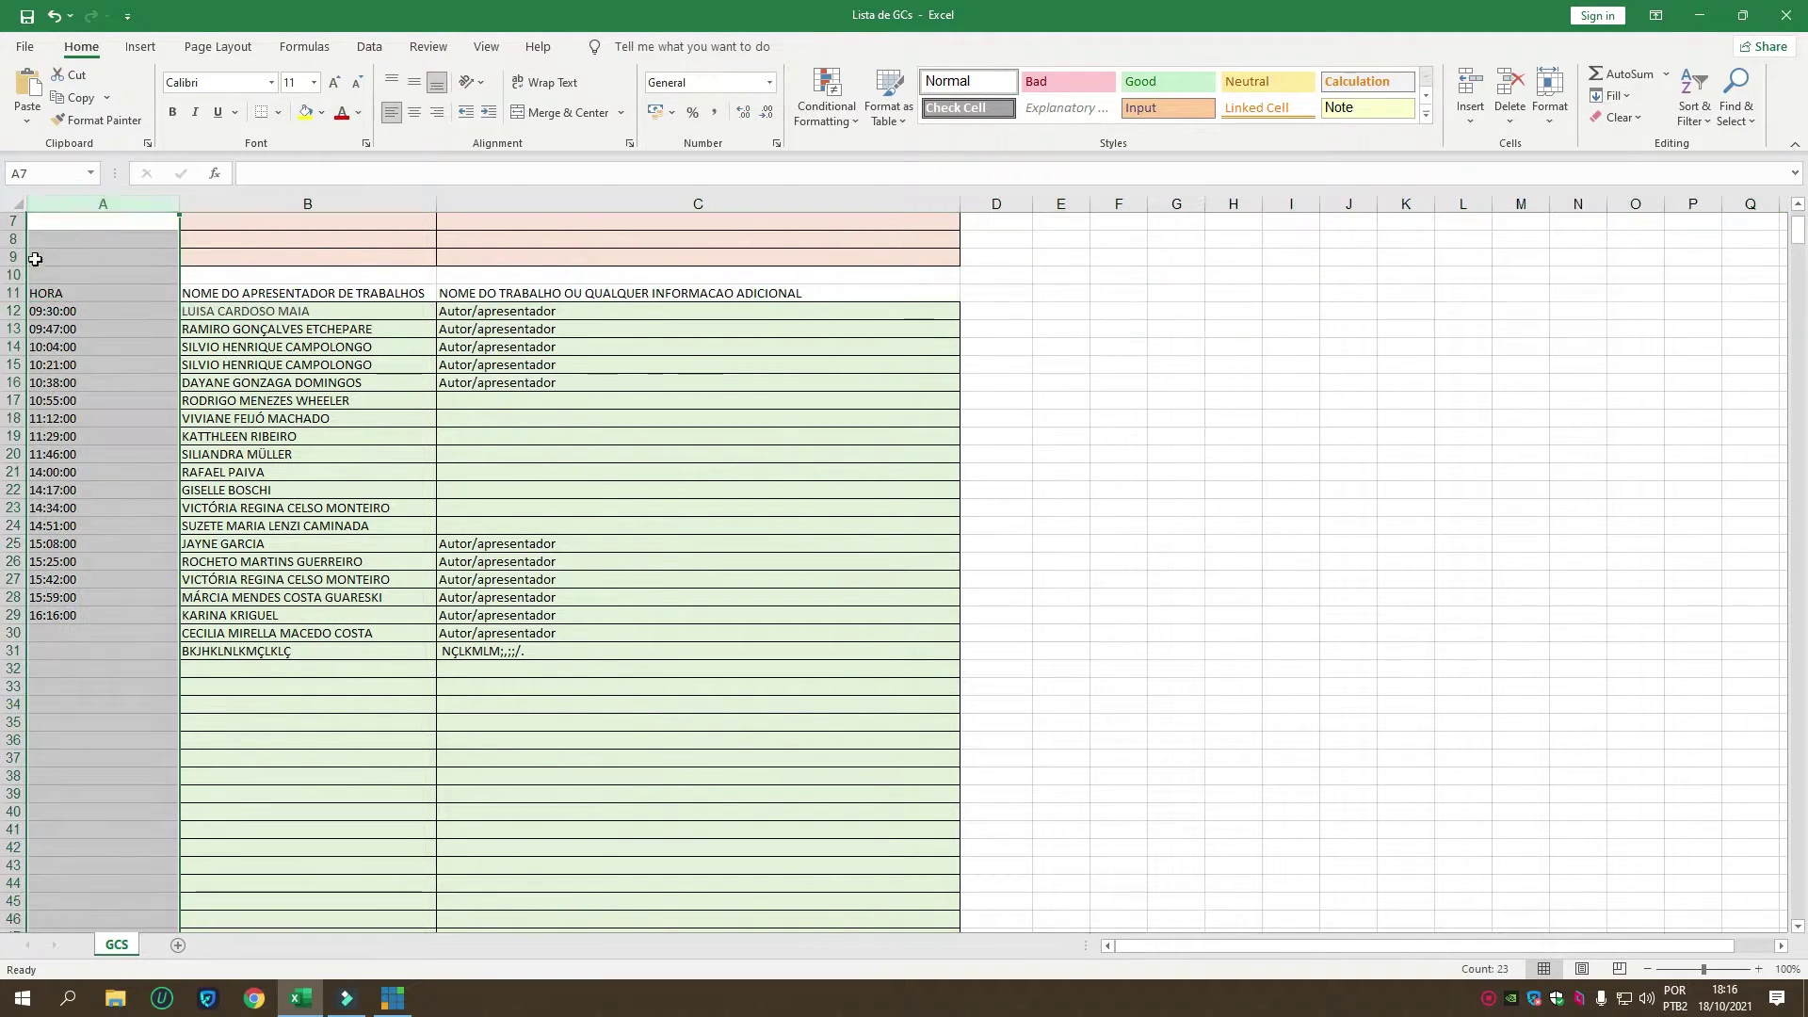
click(11, 310)
click(43, 311)
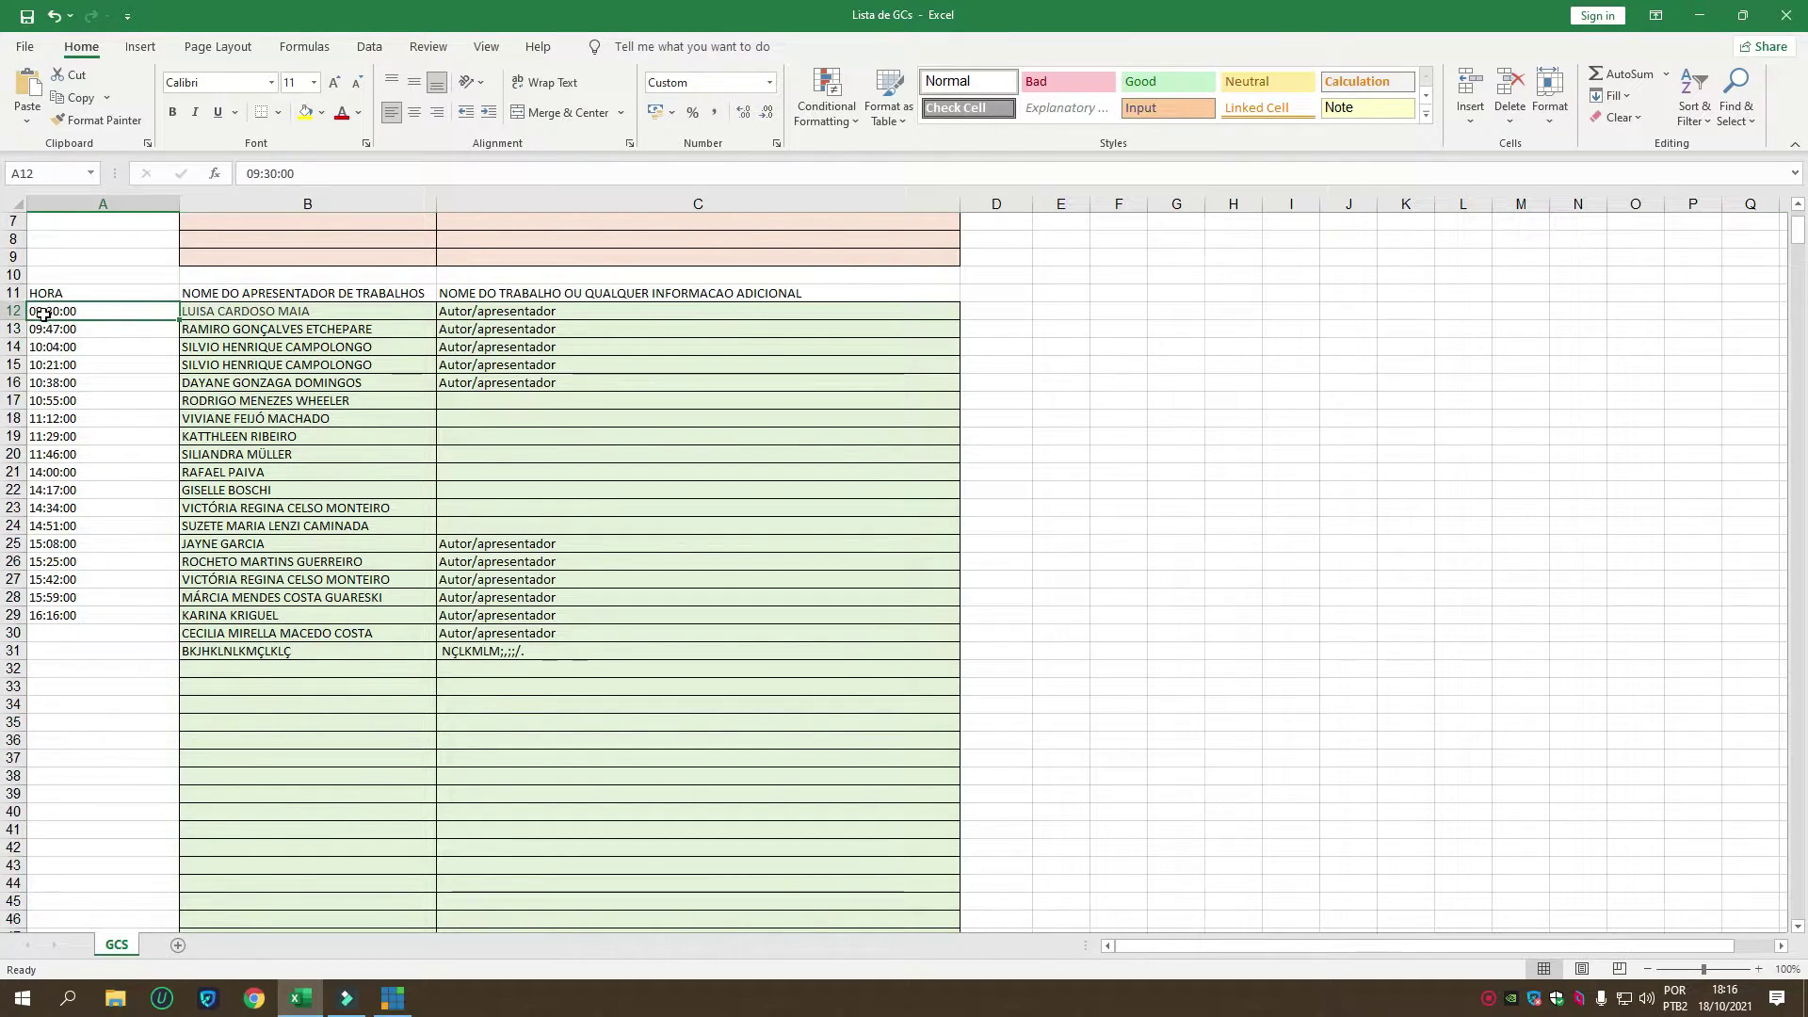
click(251, 205)
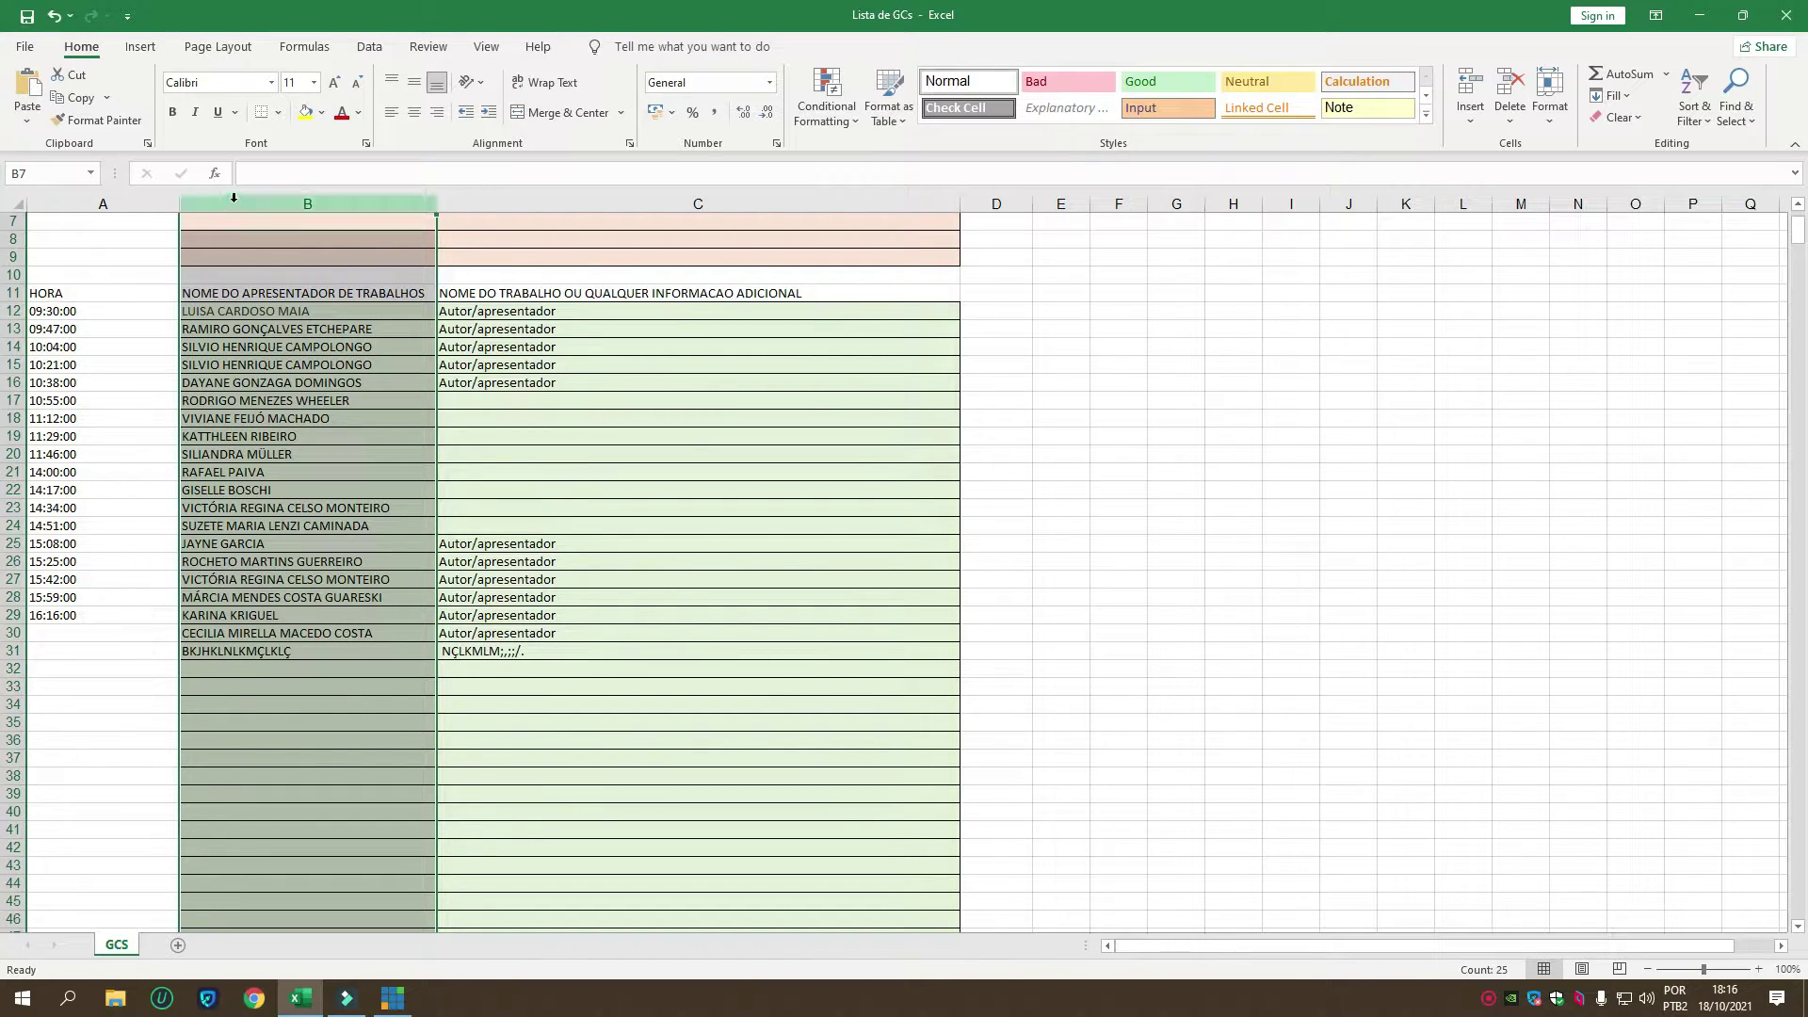
click(13, 311)
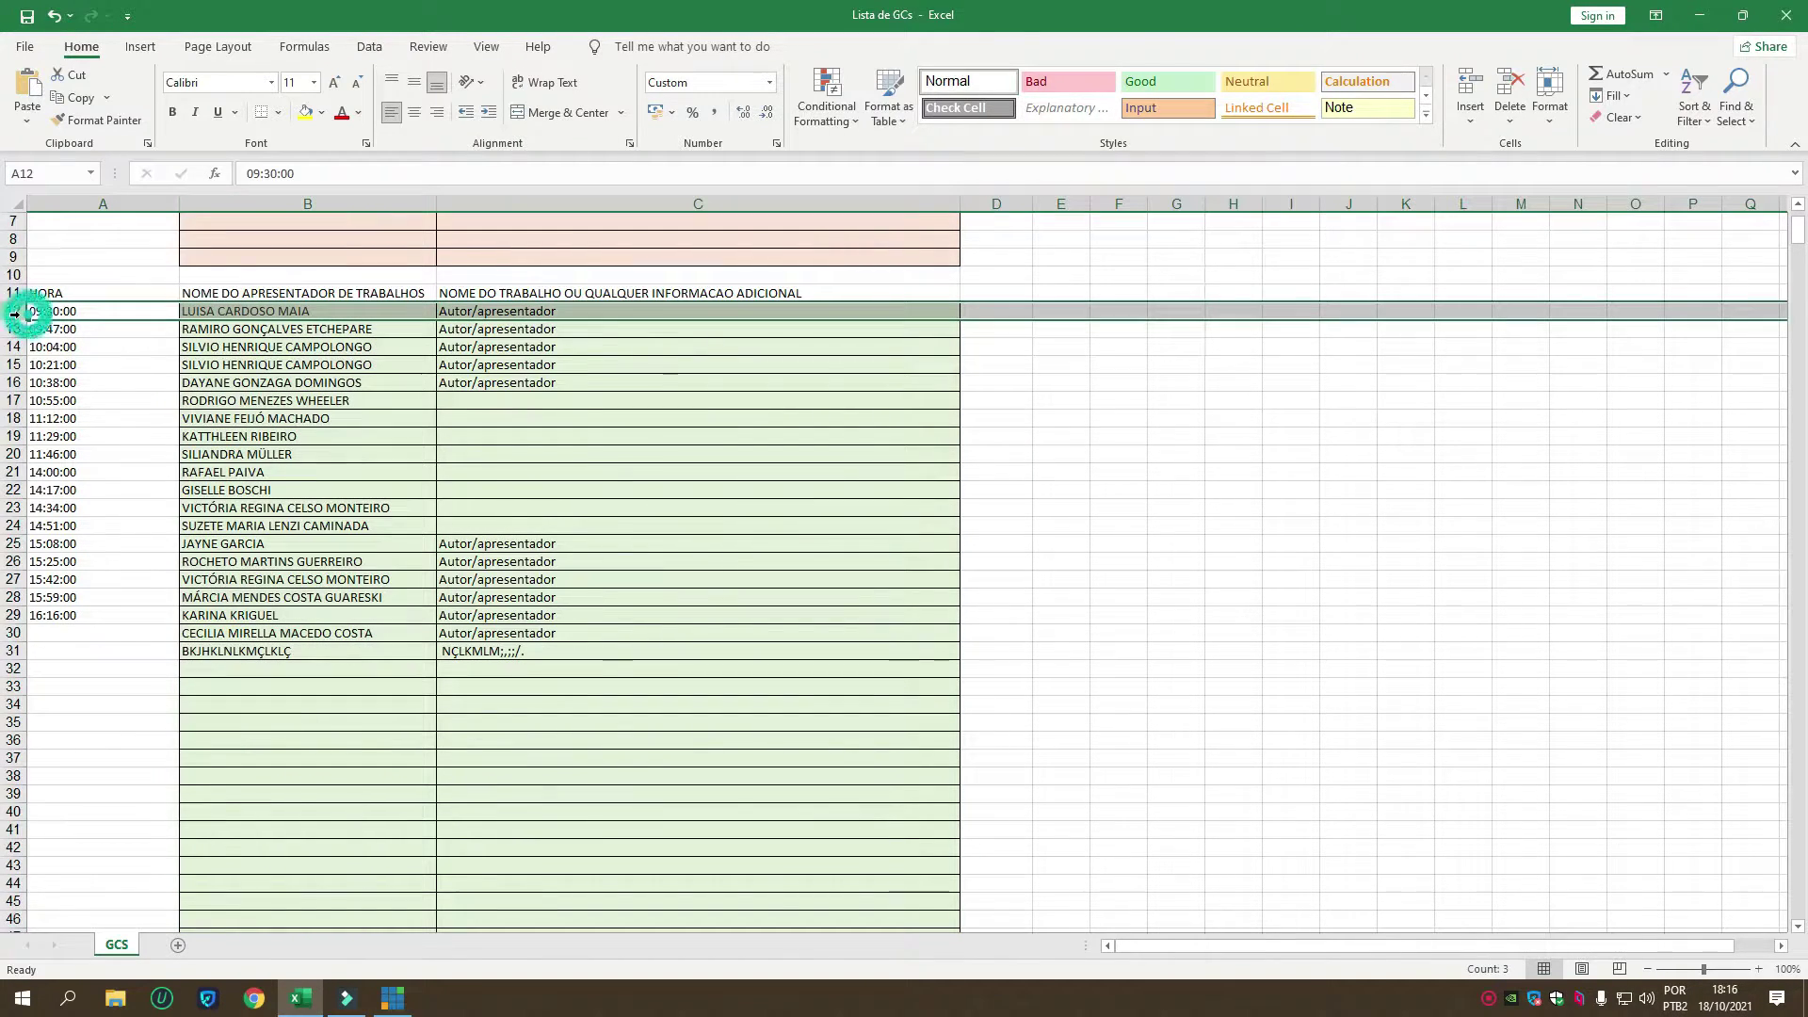
click(482, 205)
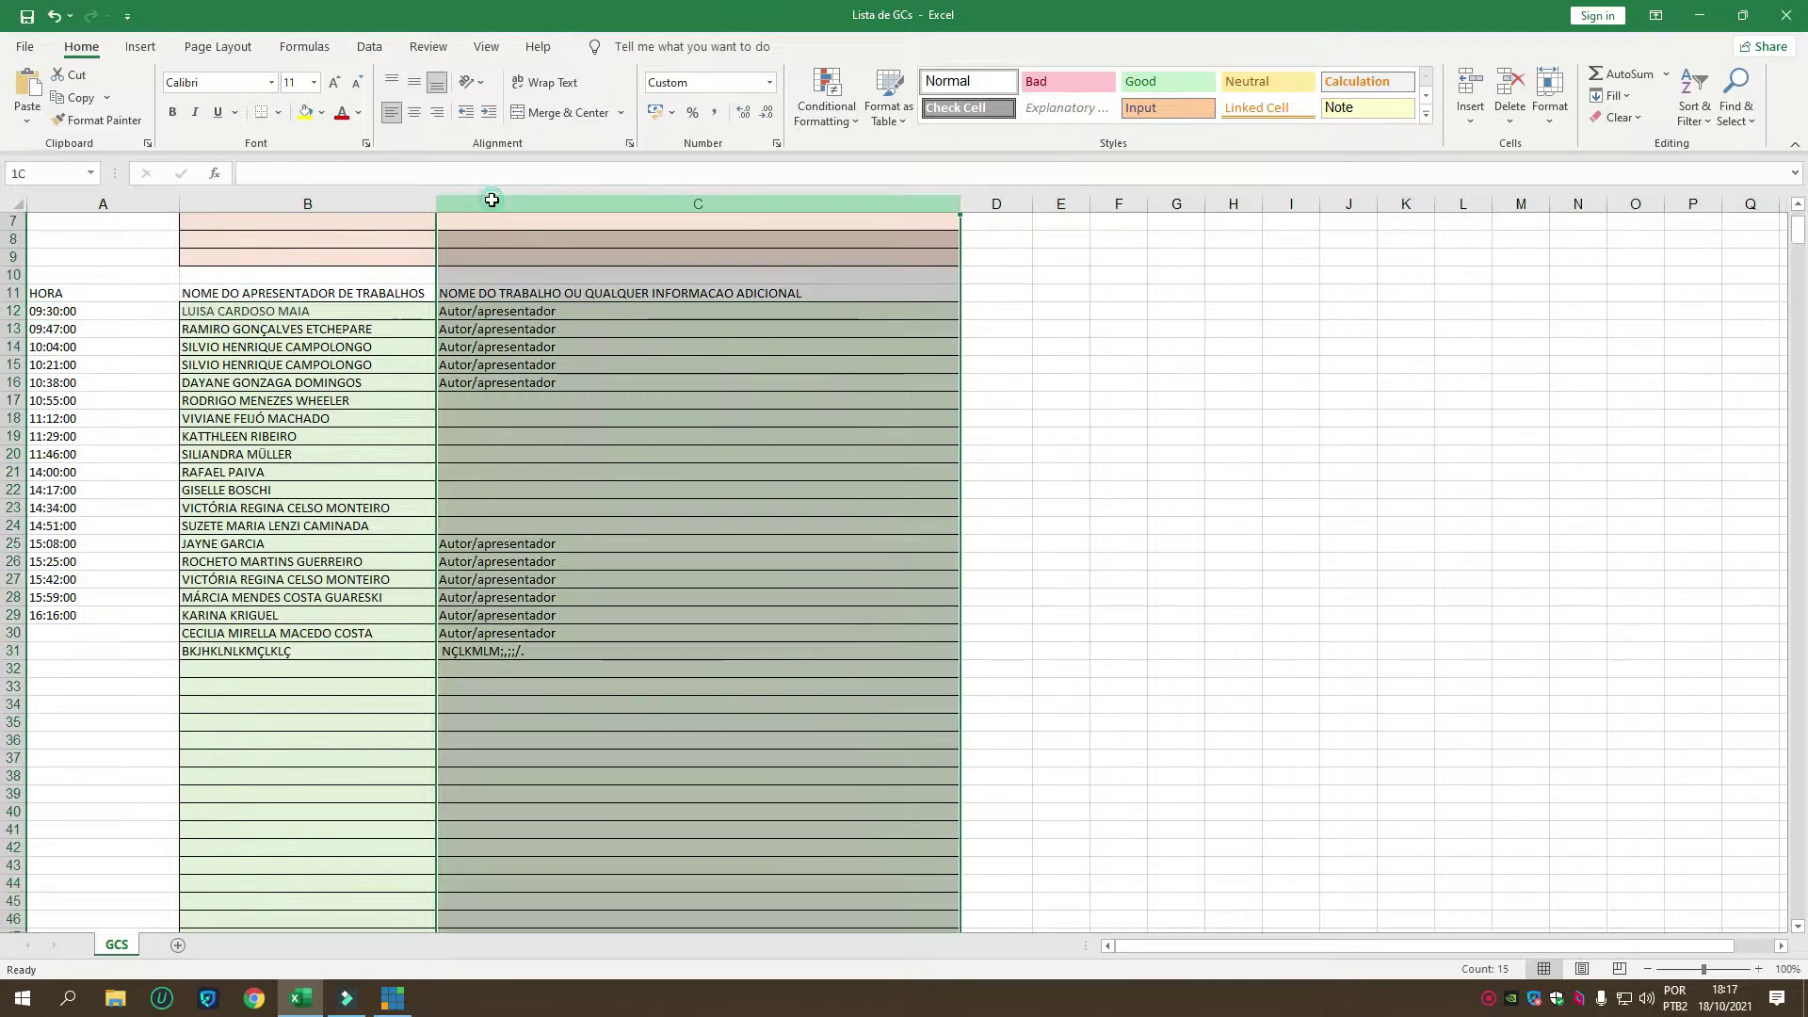
click(13, 310)
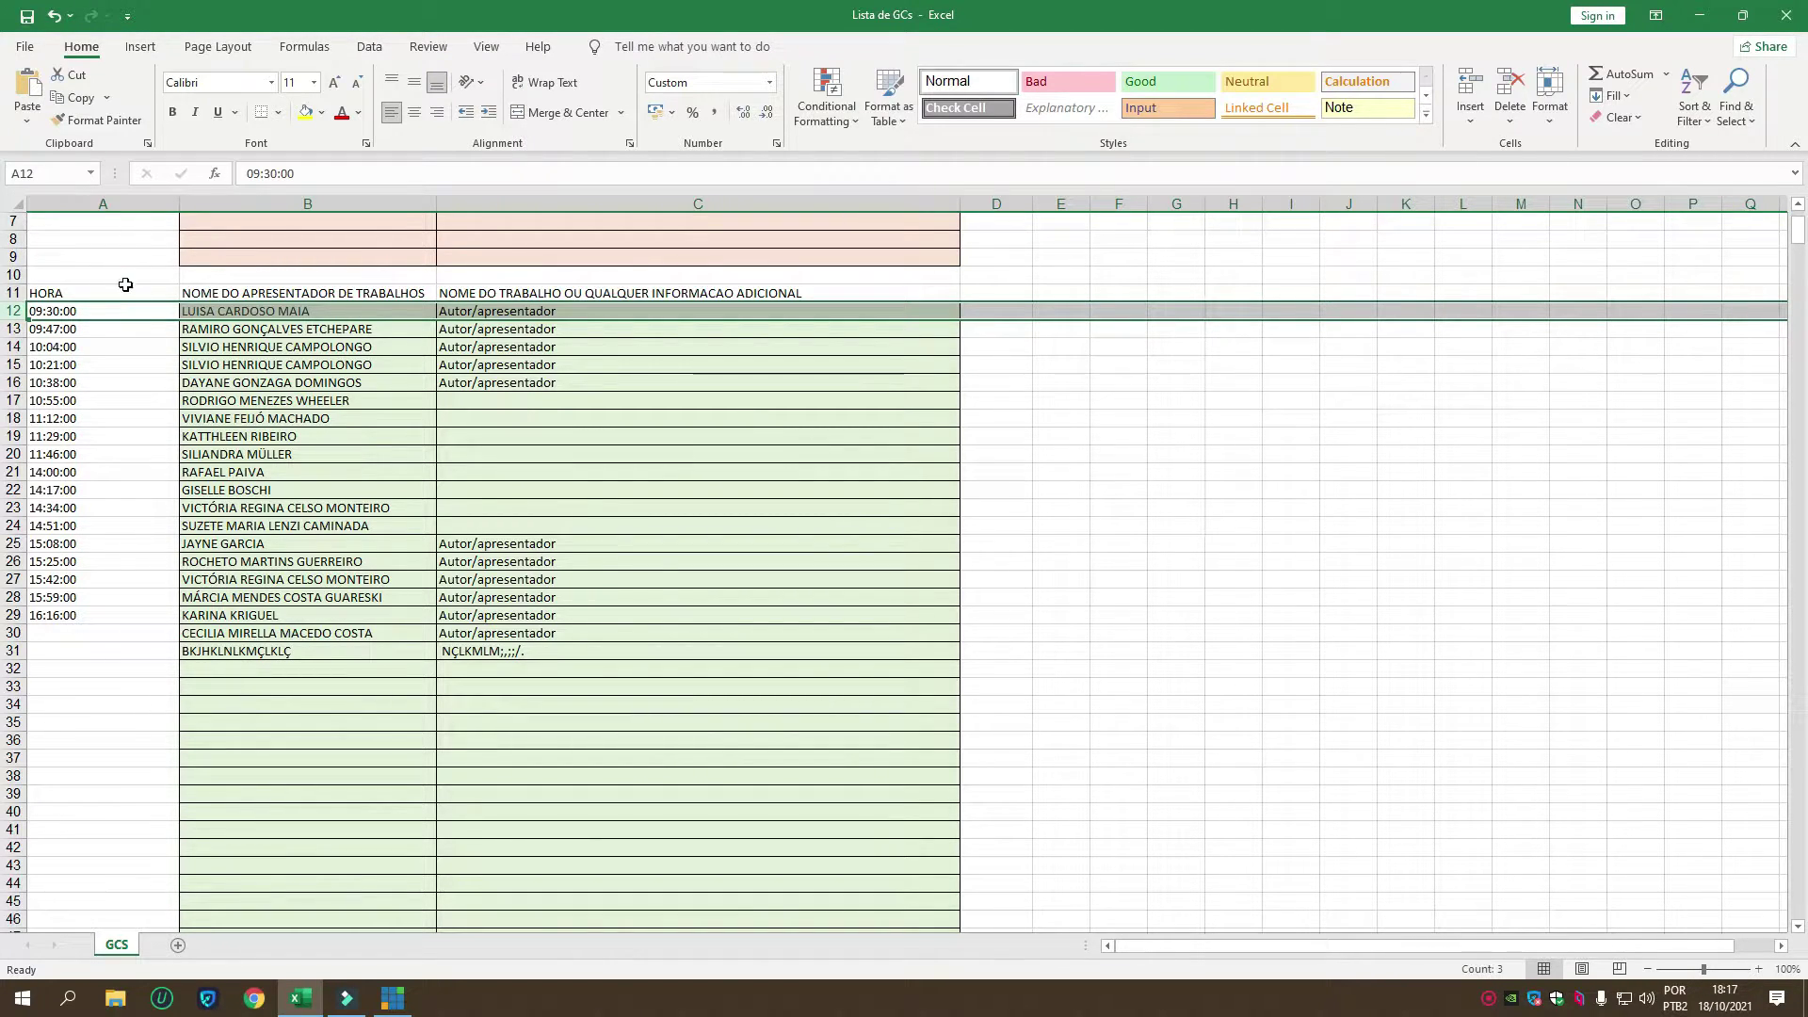
Step: Go through the presentation times in cells A13 to A21 and inspect the presenter name and additional information columns
click(58, 332)
click(56, 351)
click(55, 371)
click(55, 383)
click(51, 401)
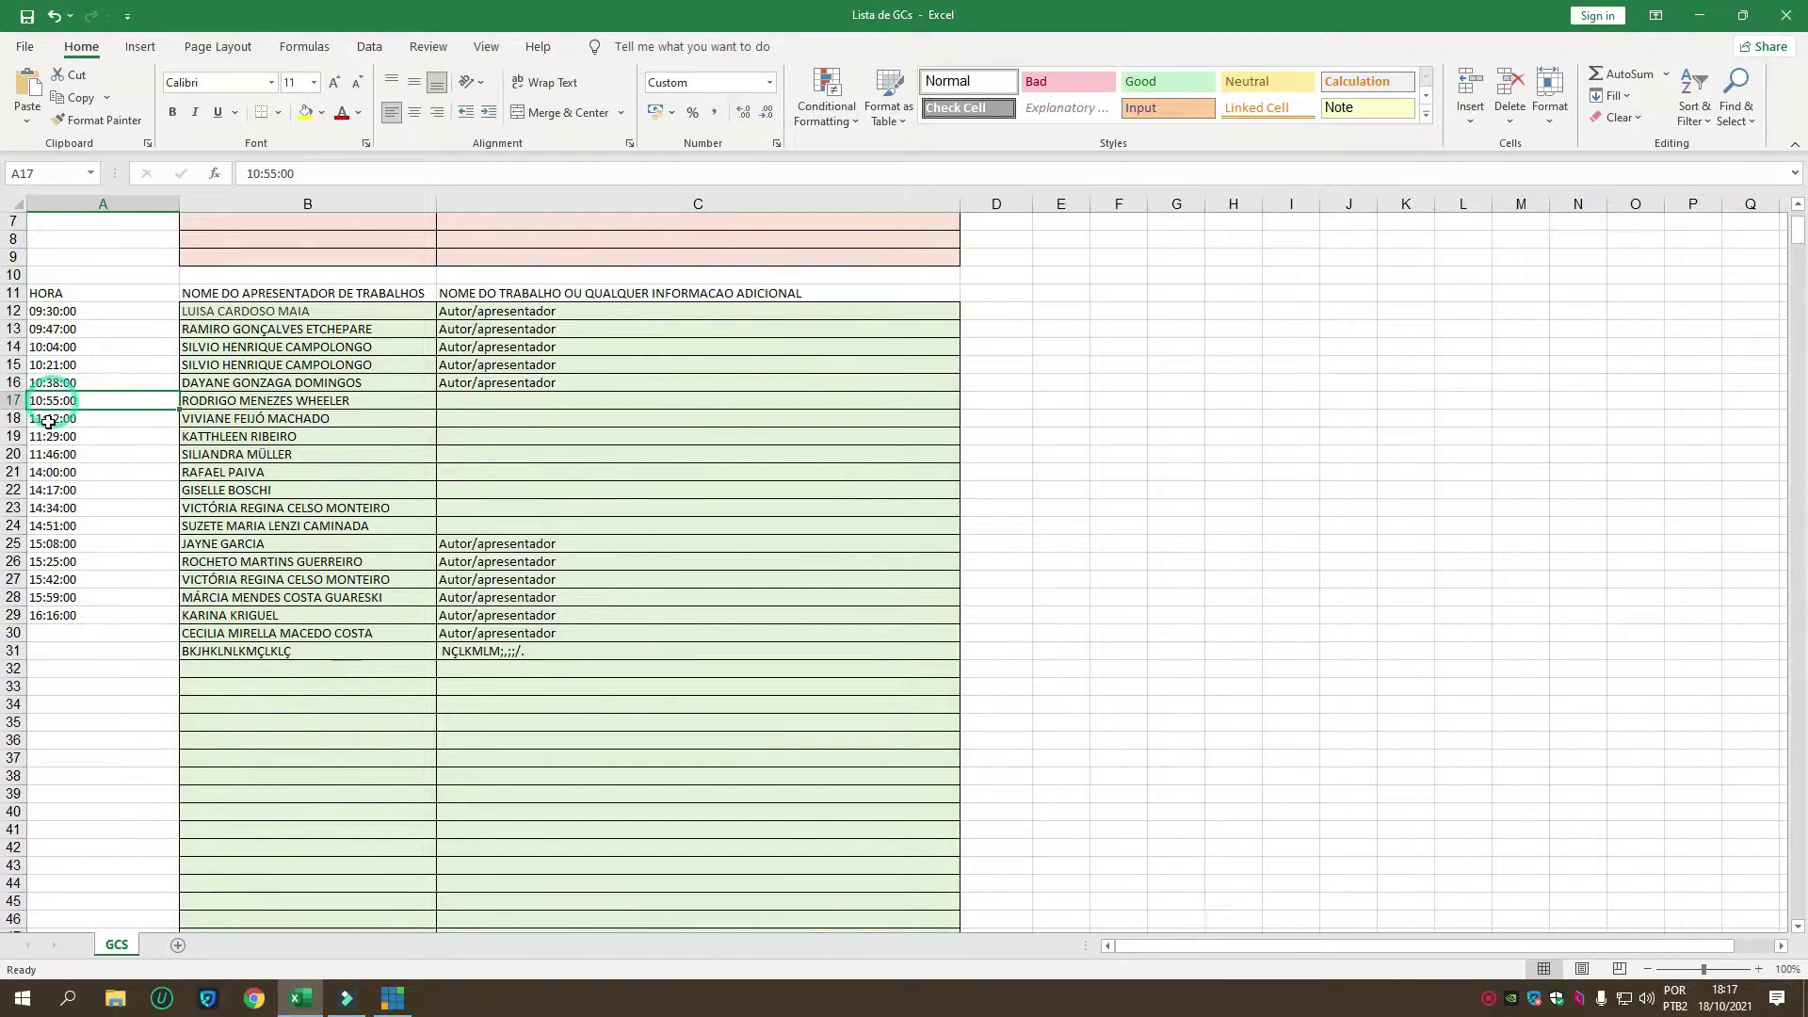
click(48, 420)
click(48, 438)
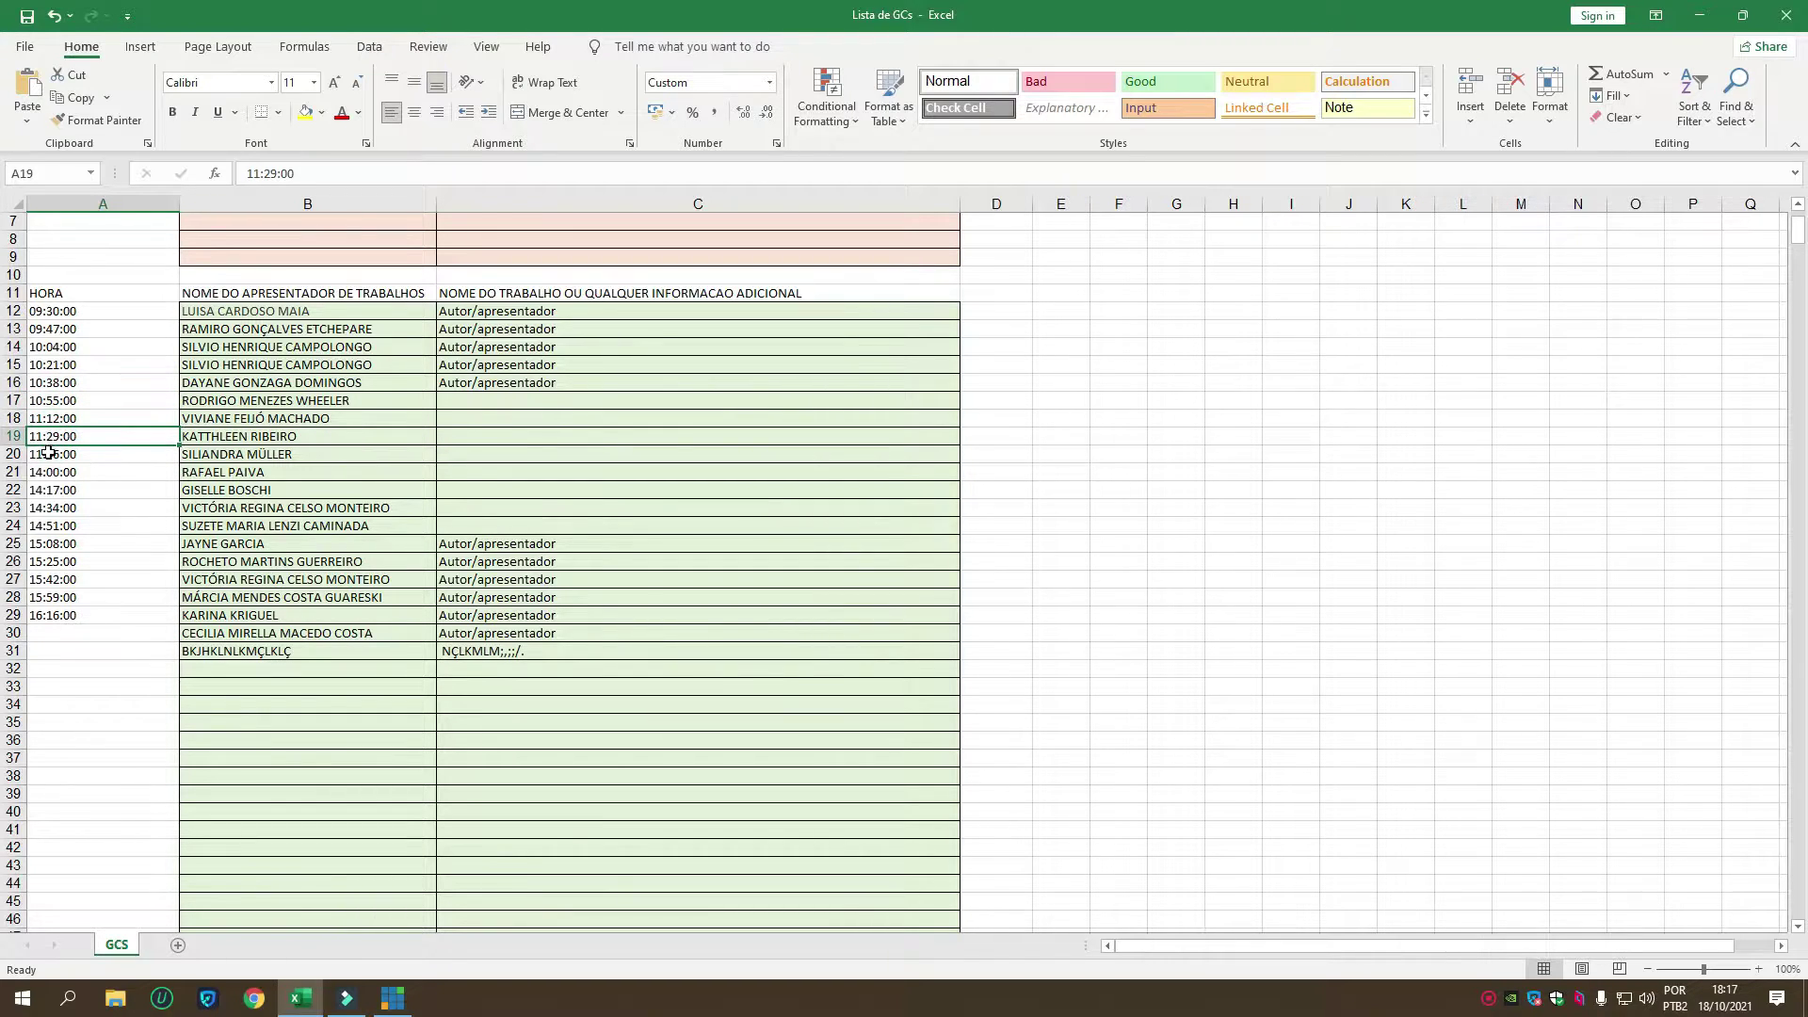
click(48, 454)
click(52, 472)
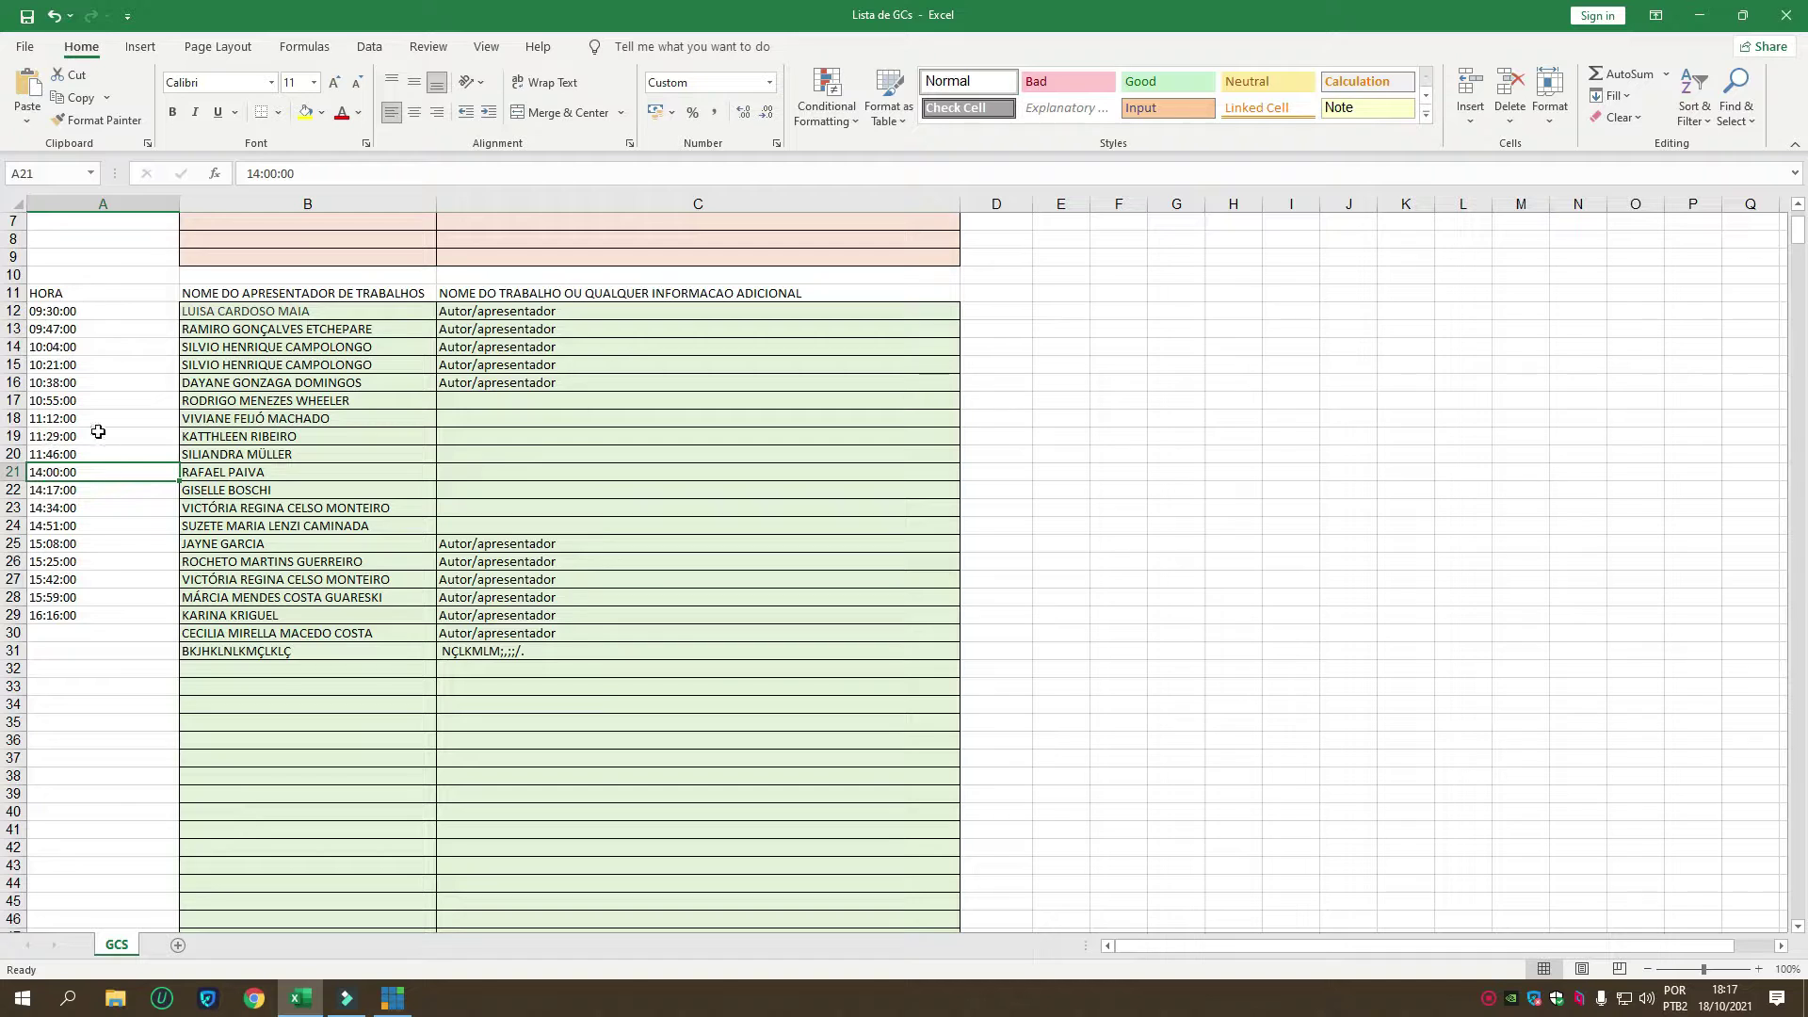
click(251, 200)
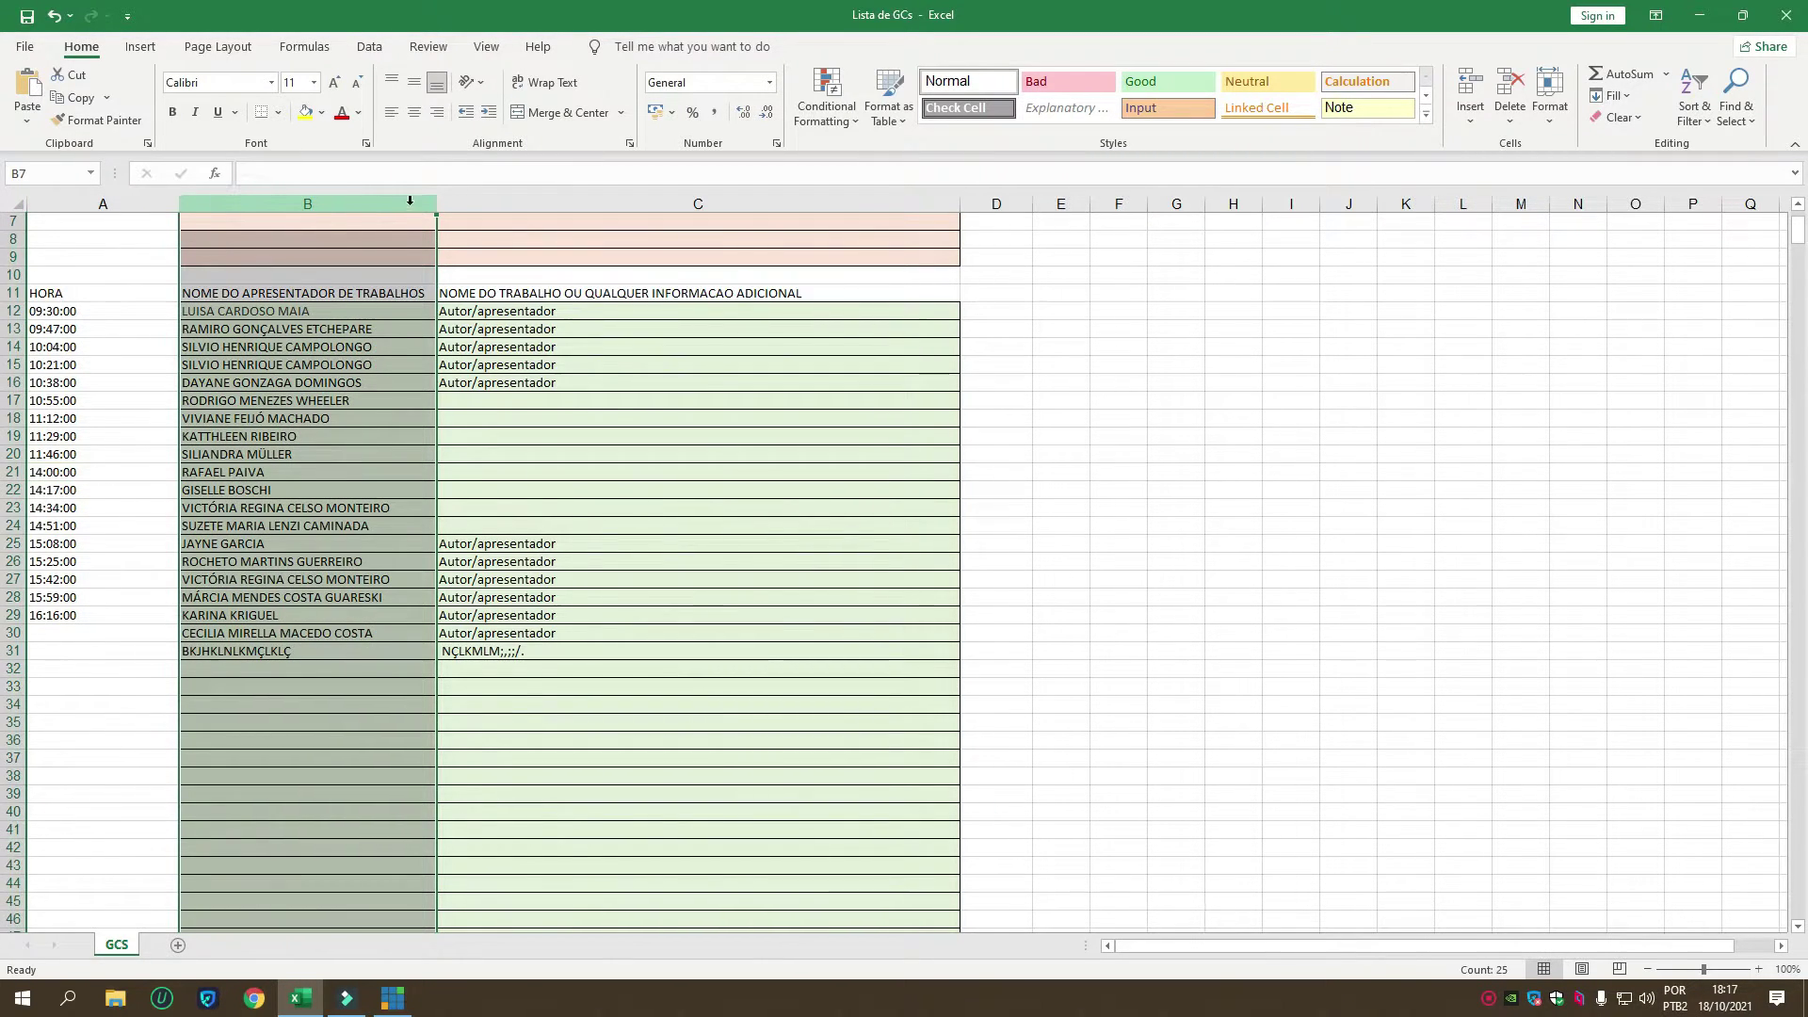
click(491, 204)
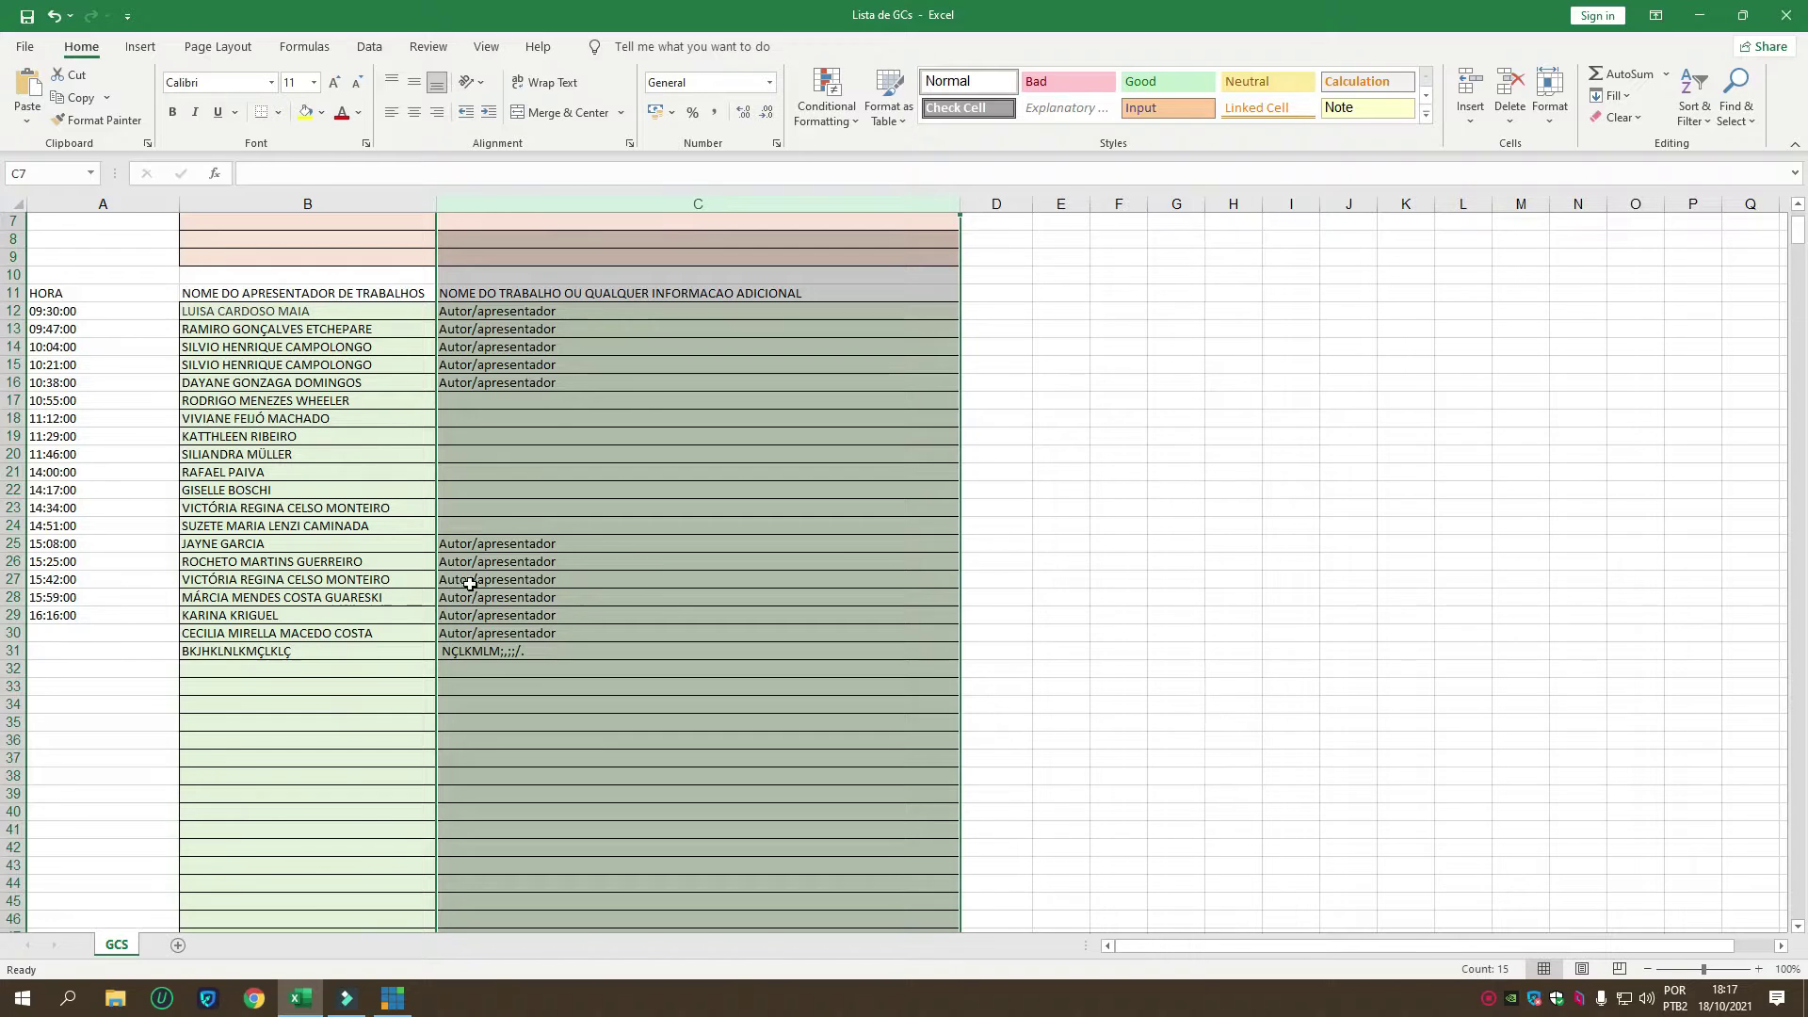
Step: Switch back to vMix and open the Data Sources Manager
click(1700, 15)
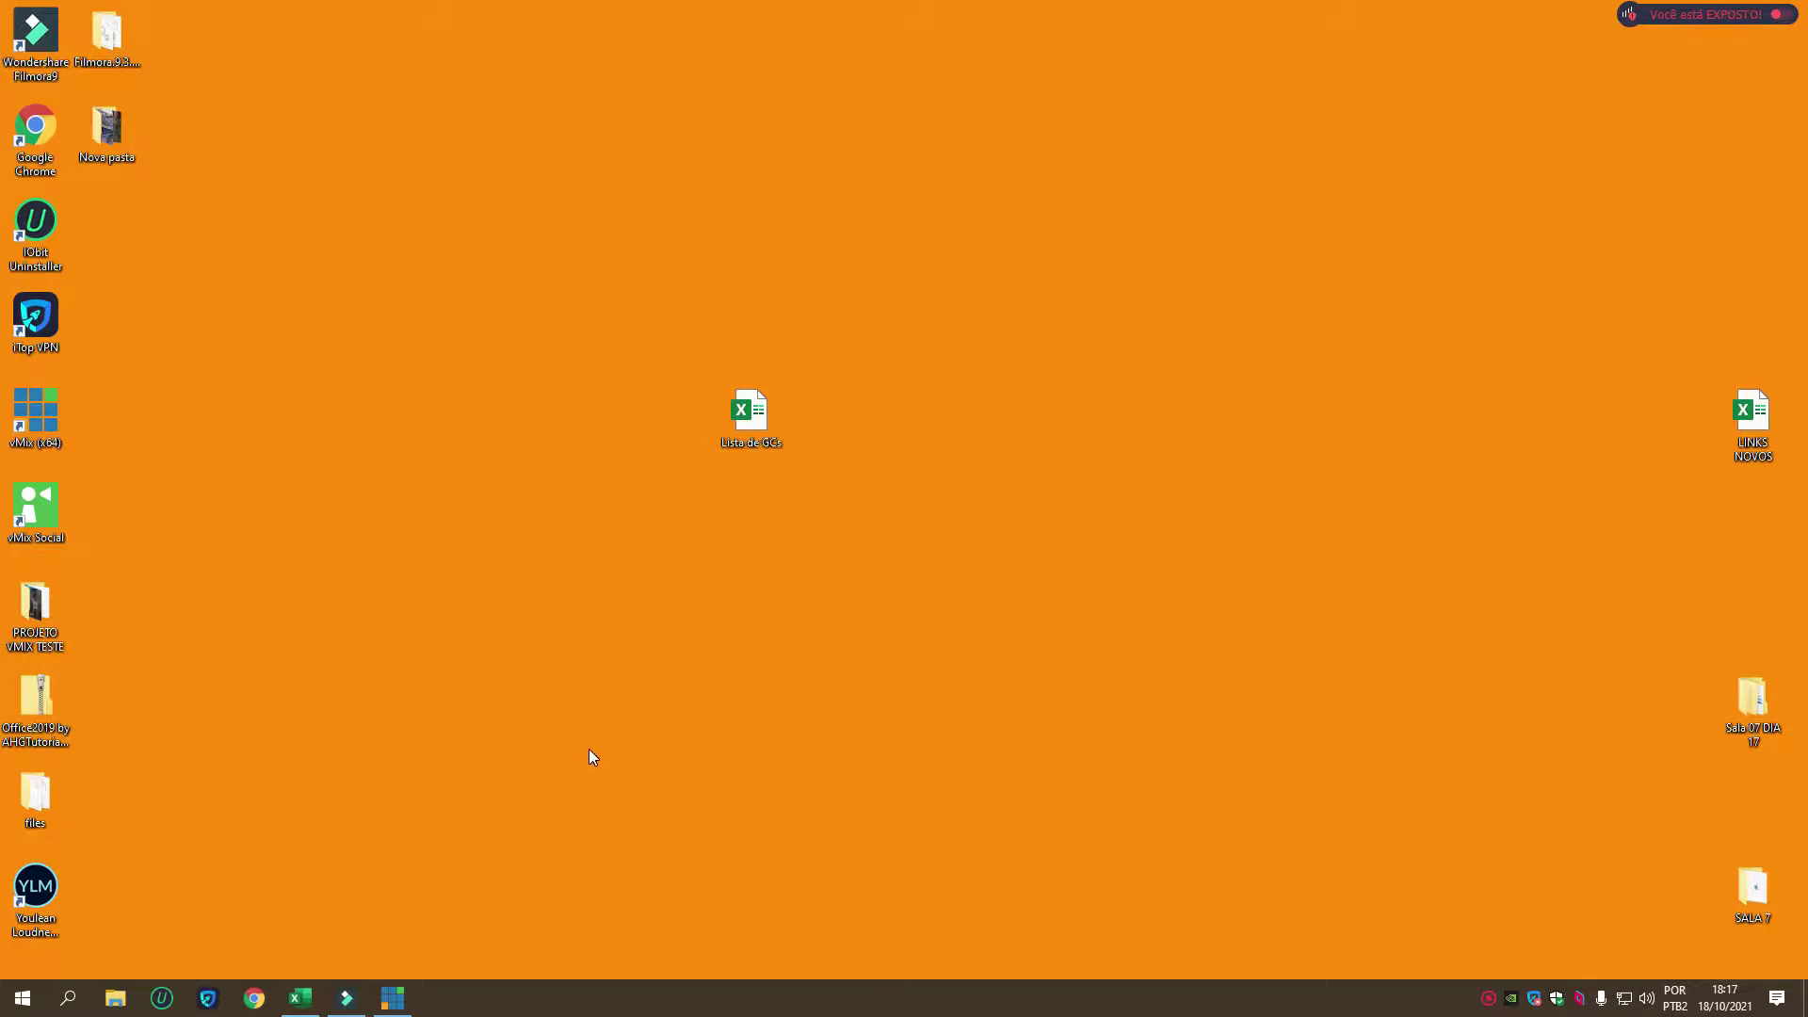
click(392, 996)
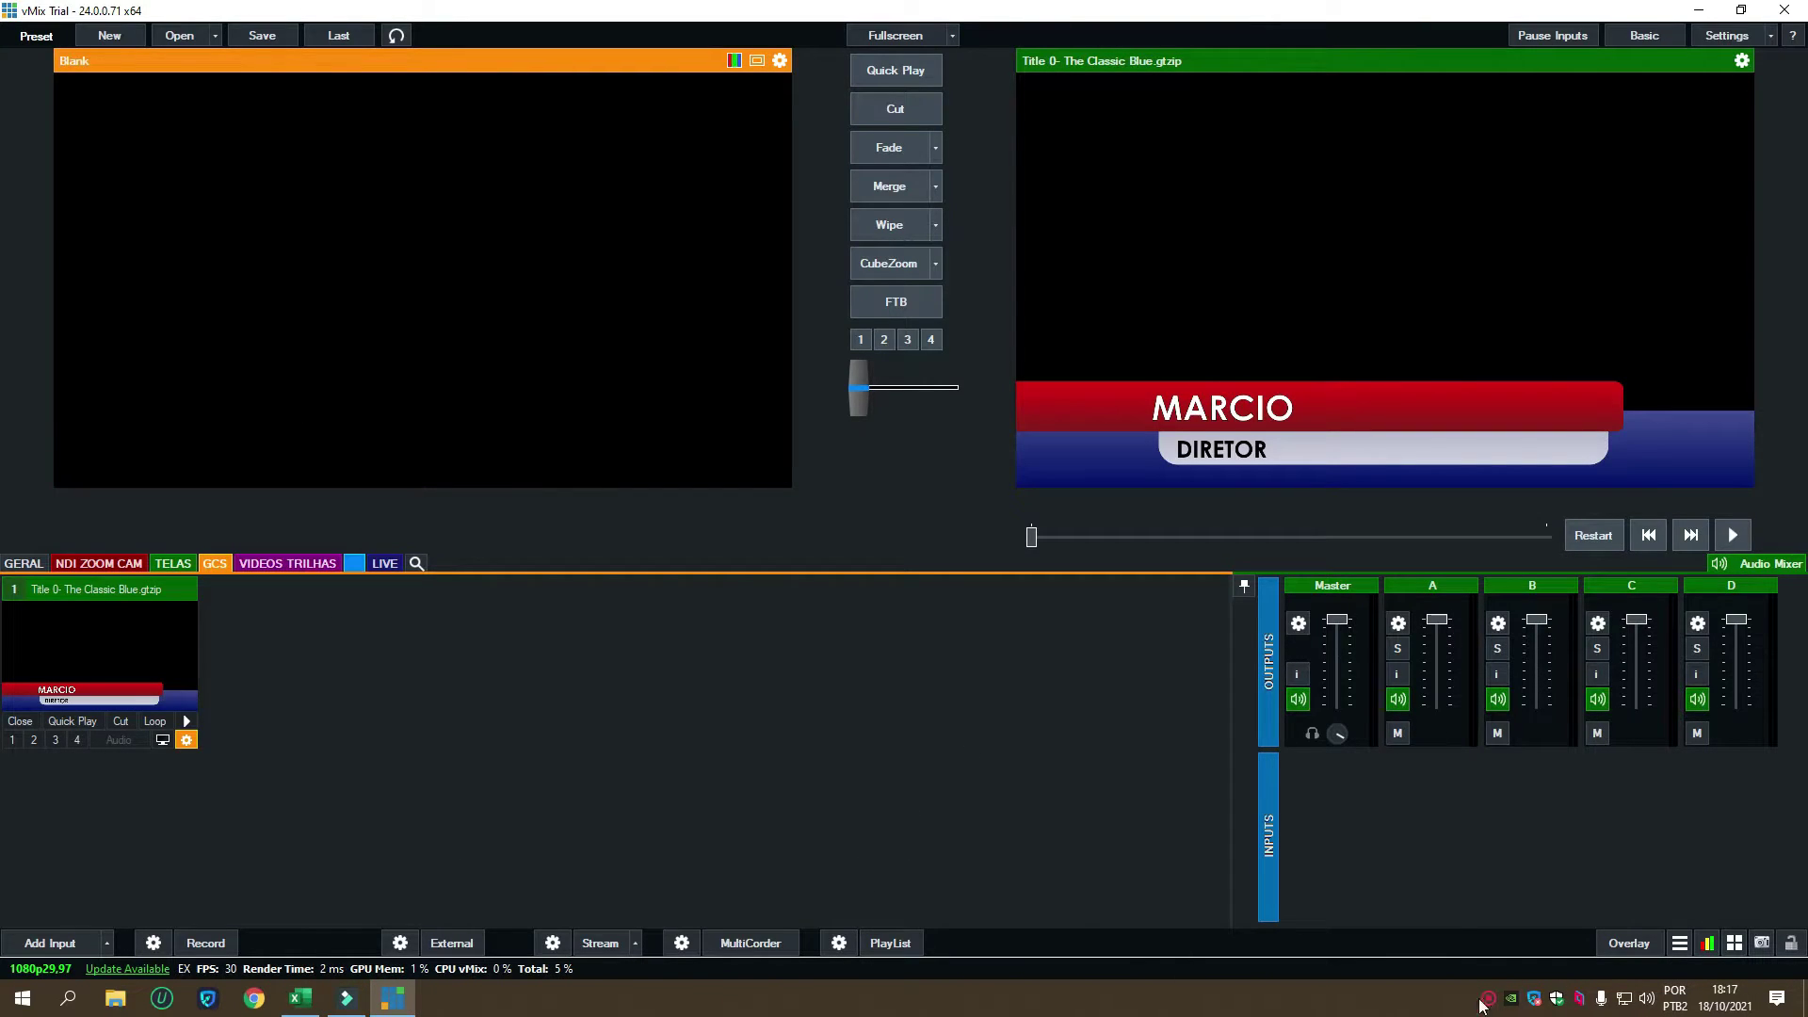
click(1679, 946)
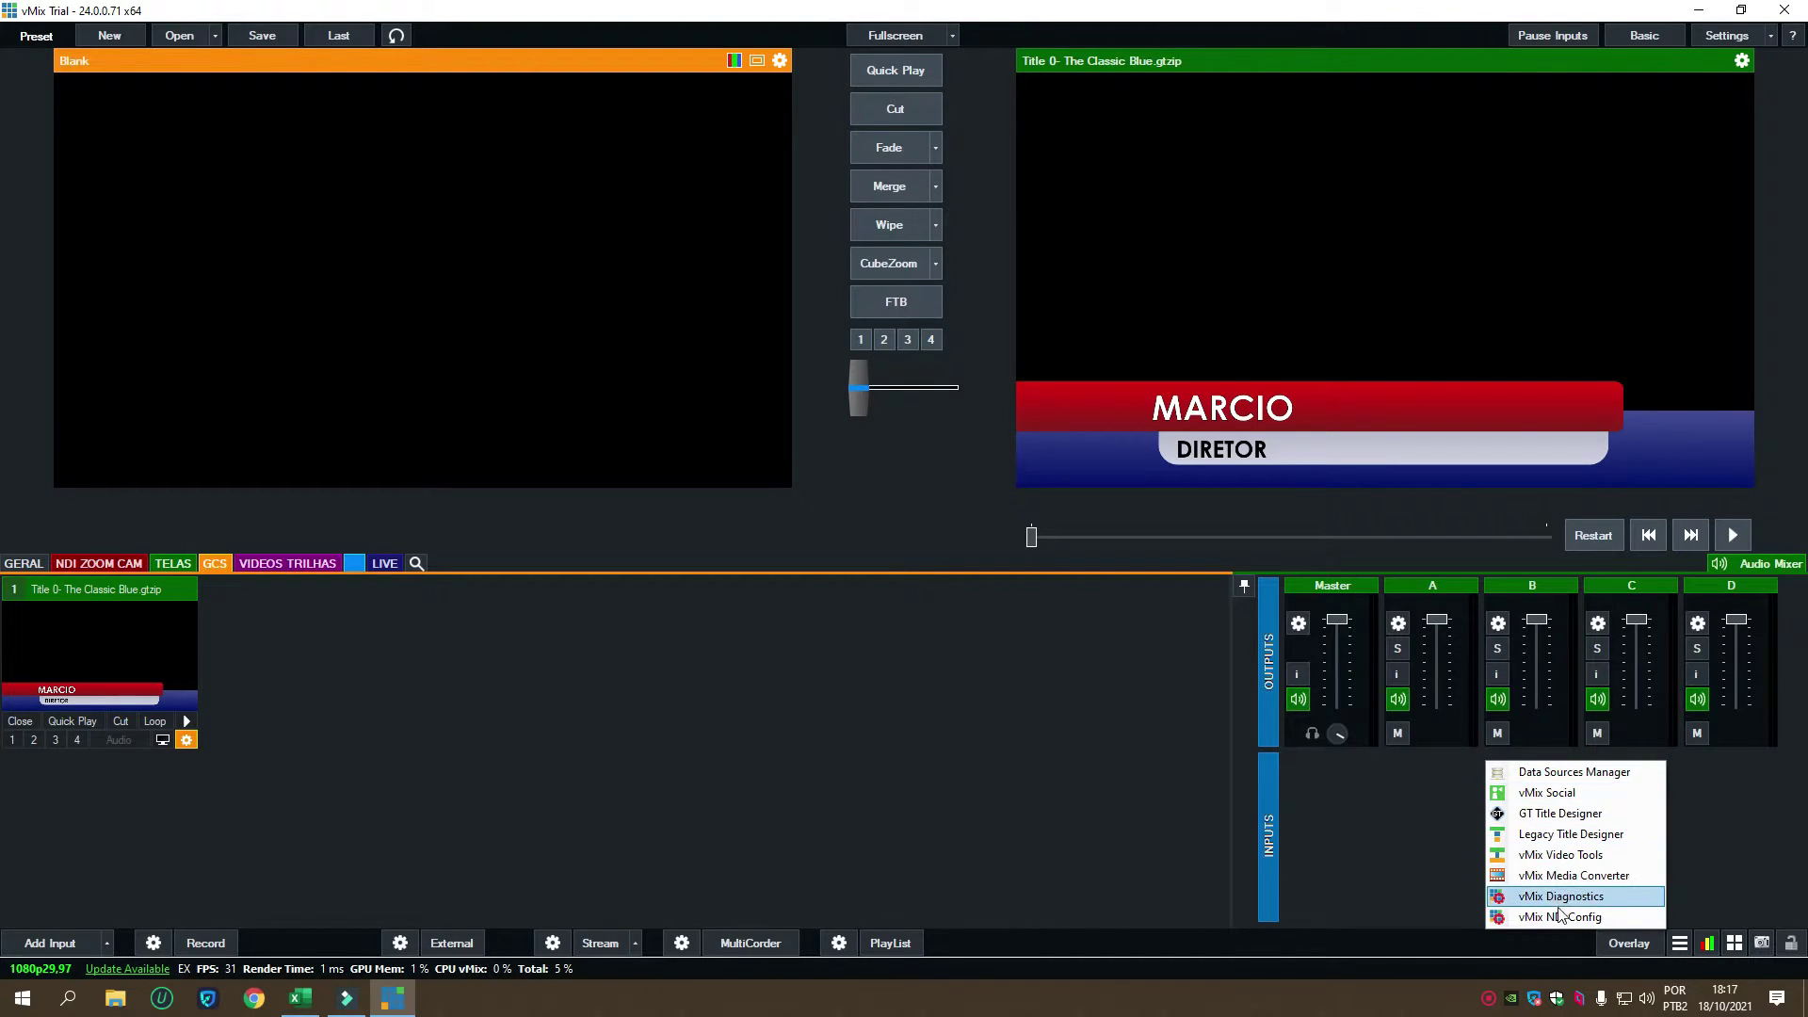
click(1561, 775)
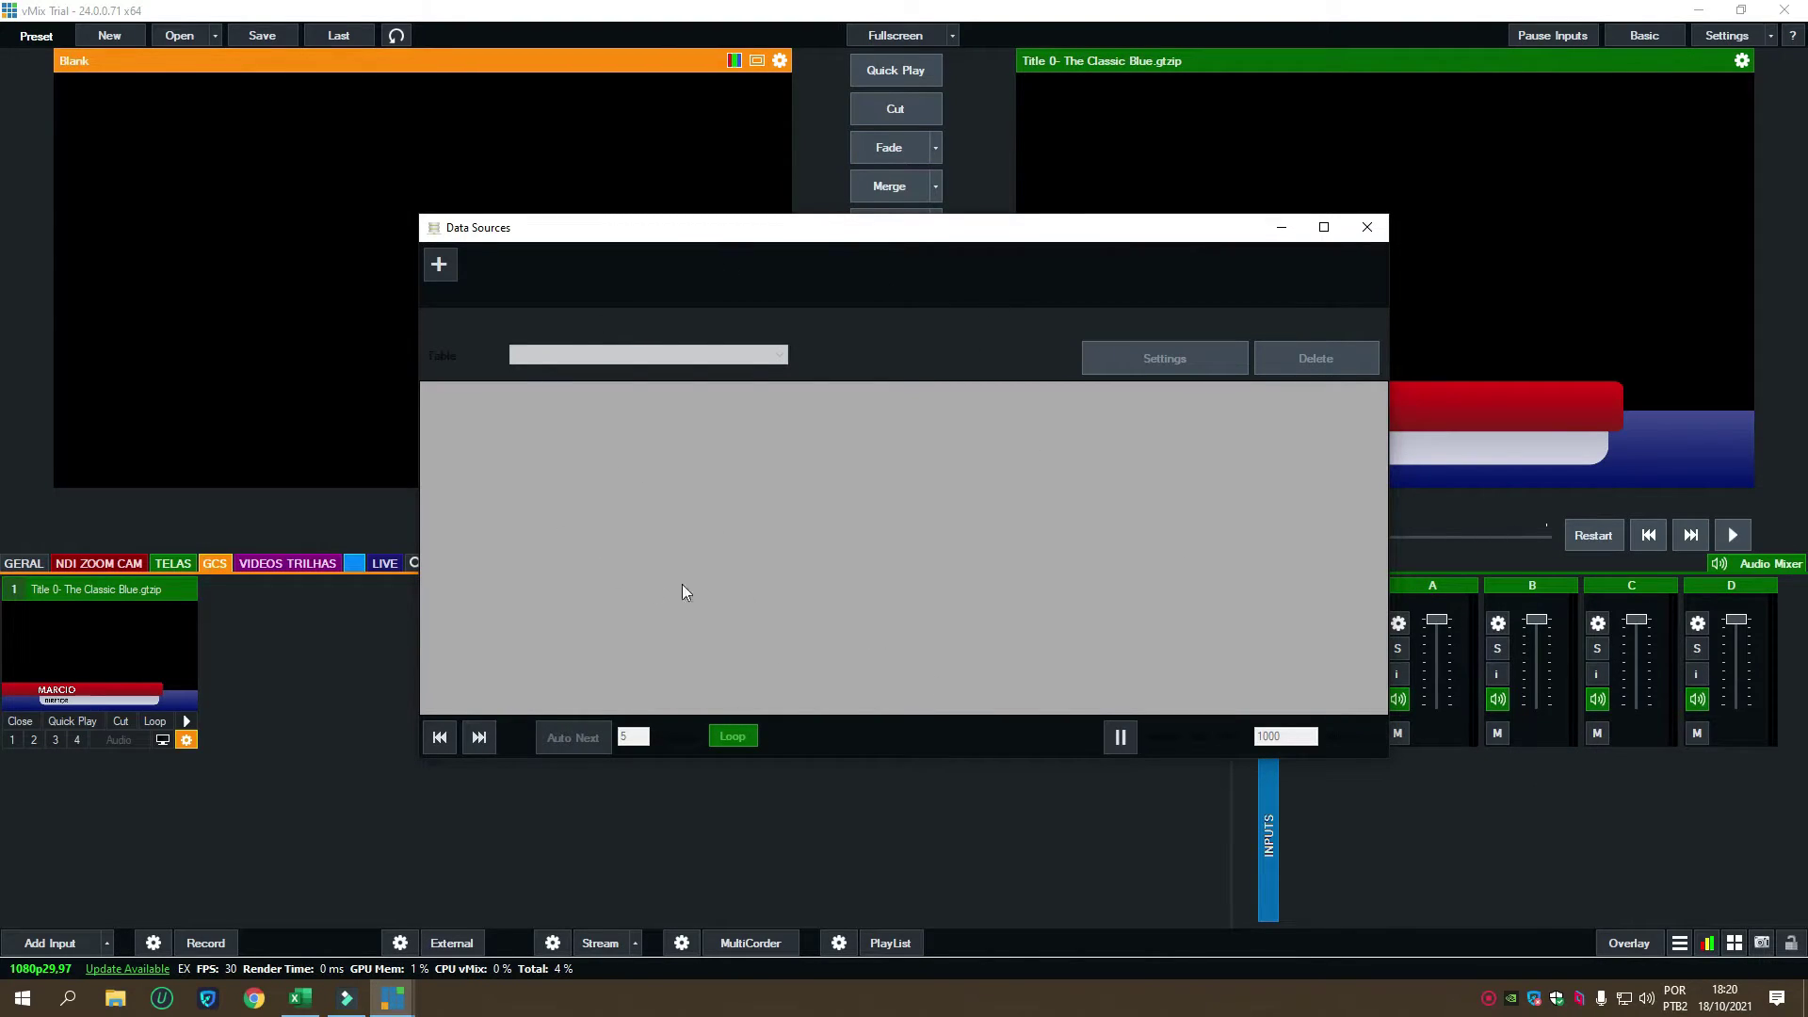
Step: Add an Excel/CSV data source that reads Lista de GCs.xlsx from the desktop, leaving both row and column options off
click(440, 265)
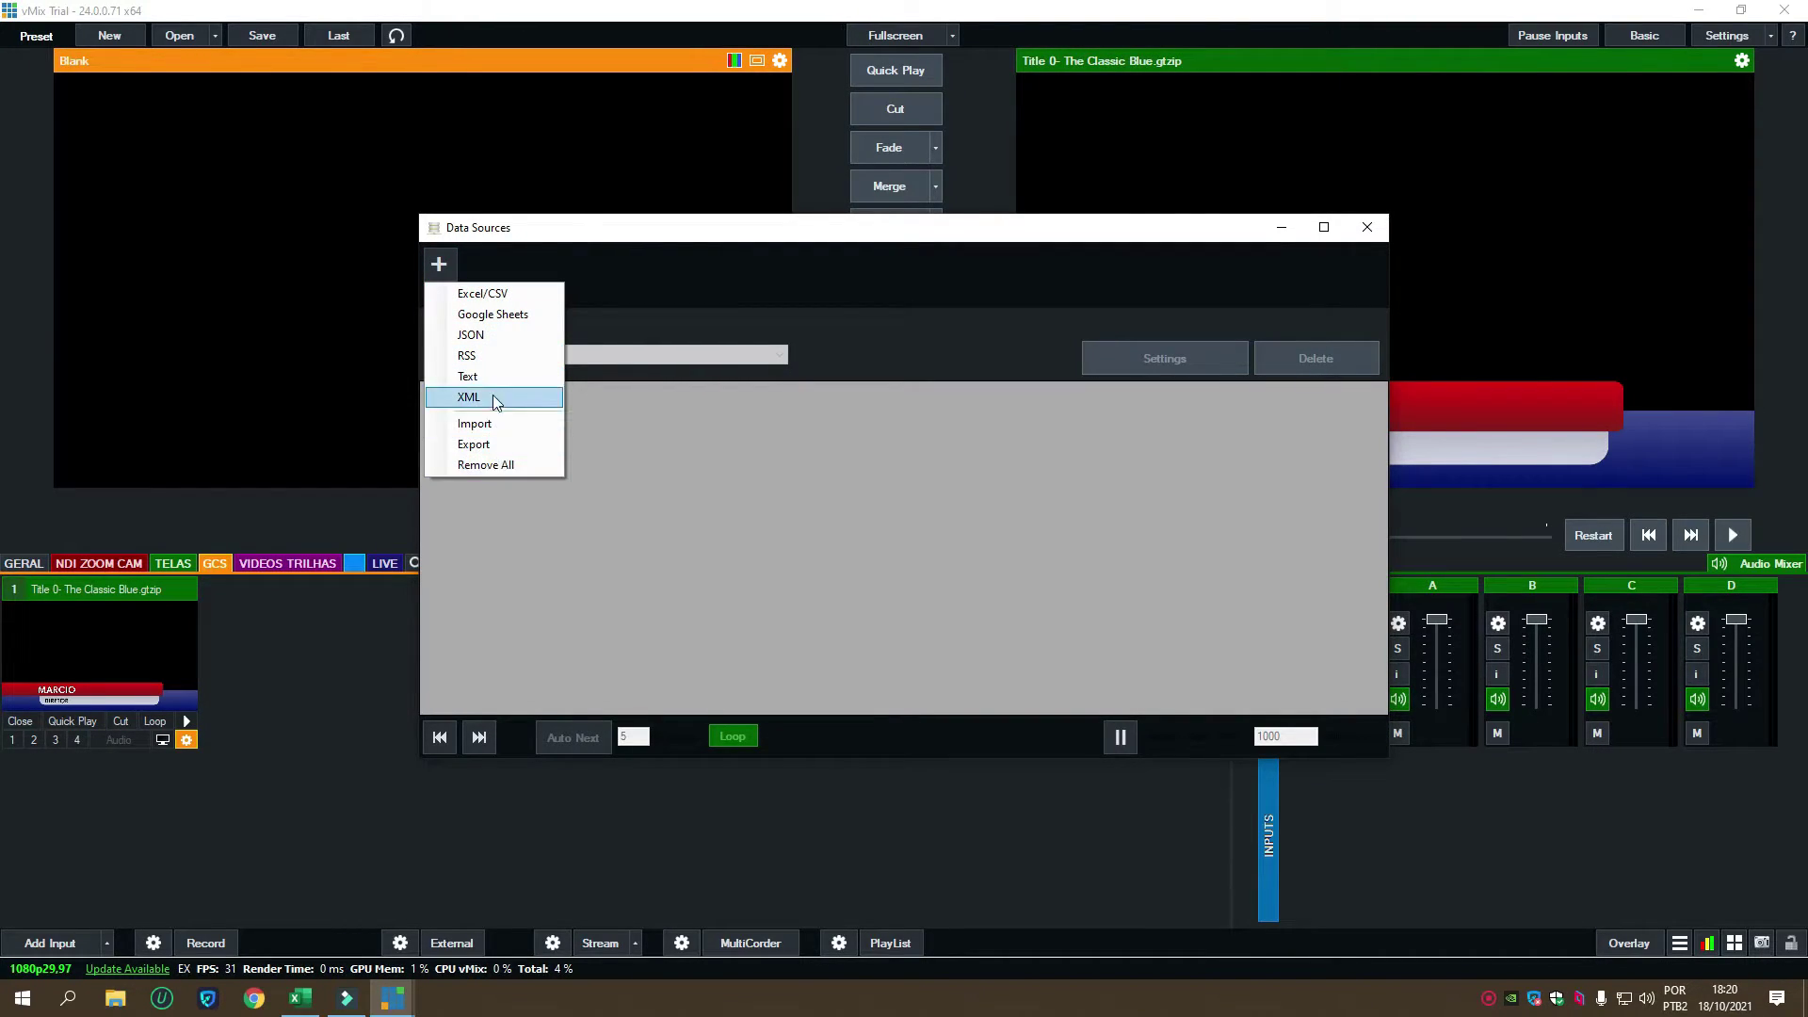
click(463, 297)
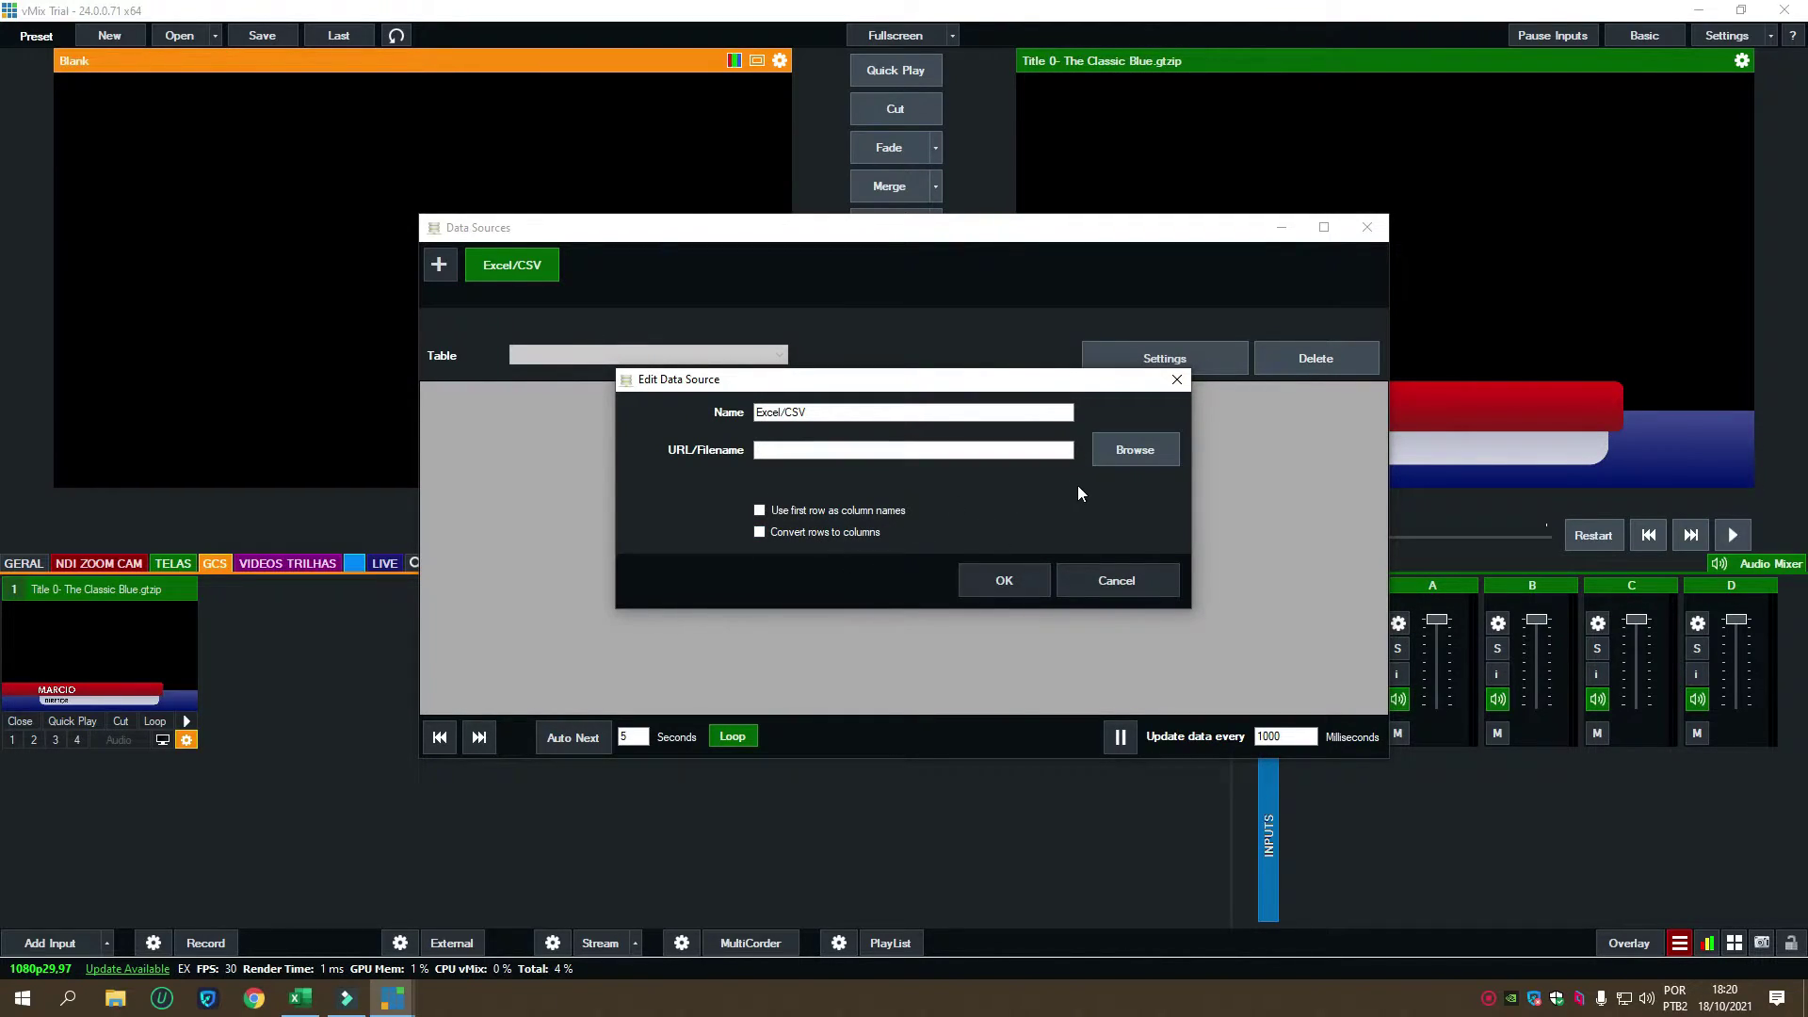
click(1129, 456)
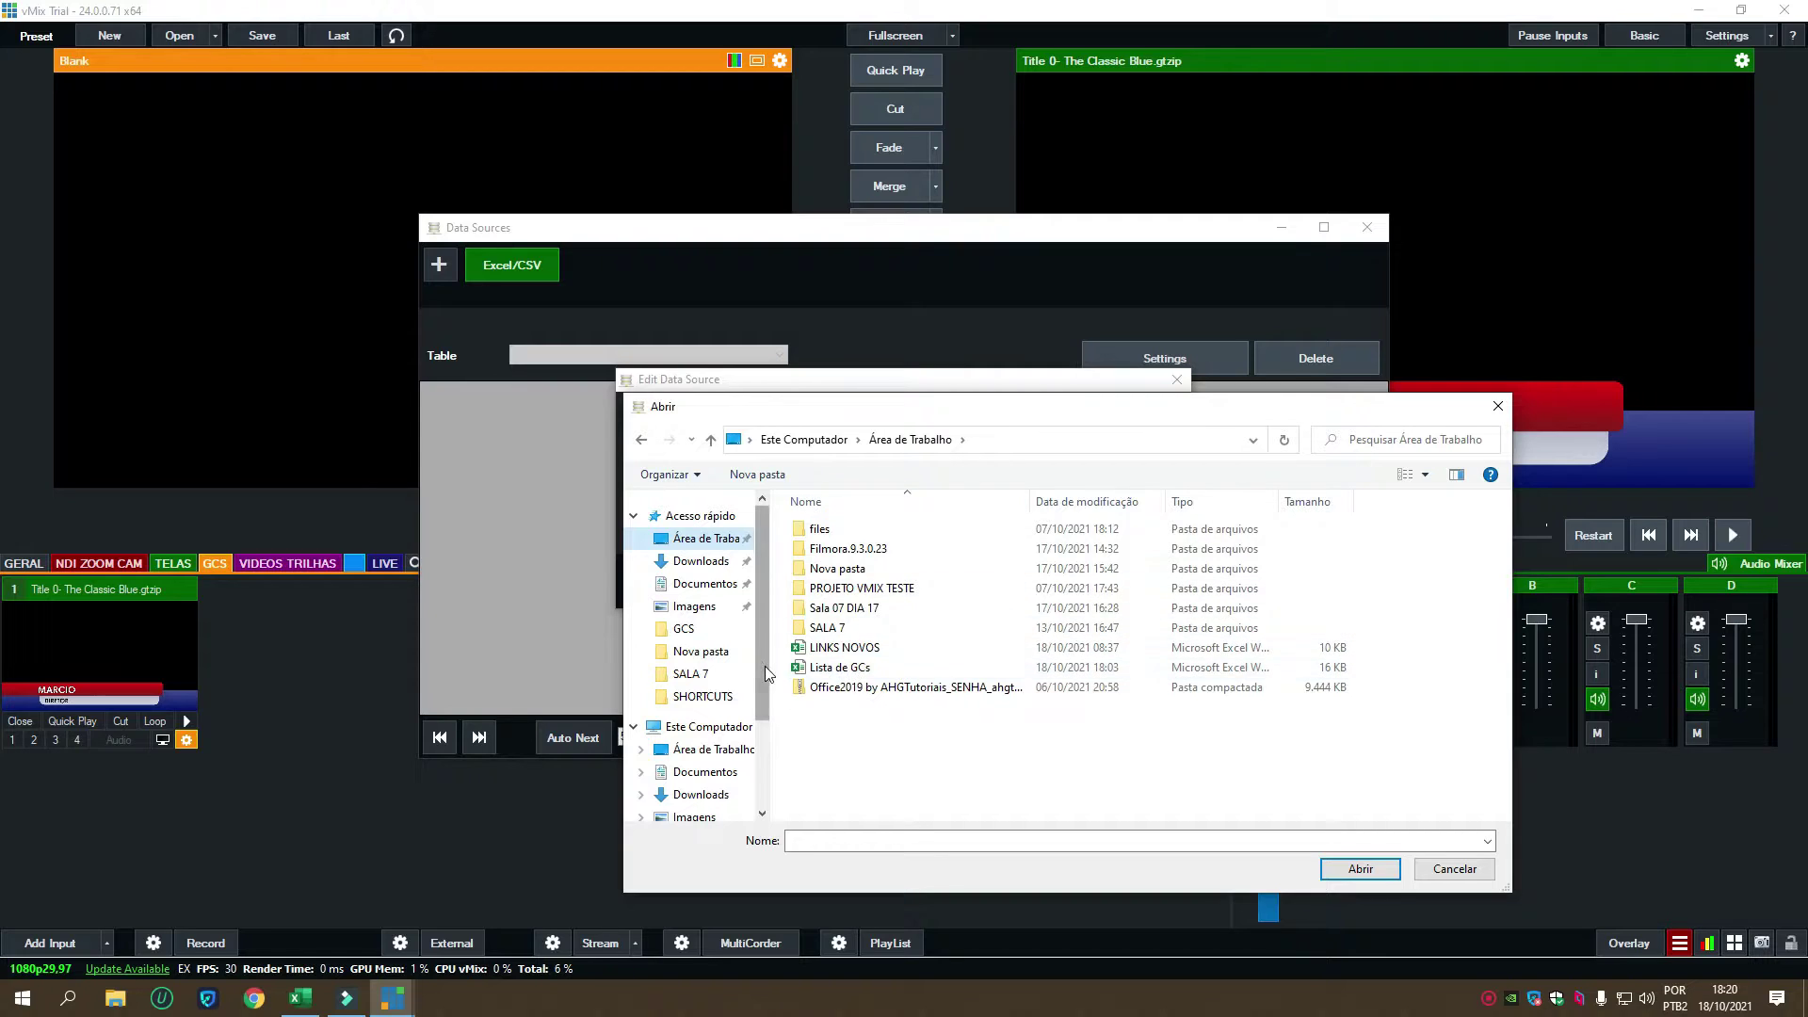
click(807, 669)
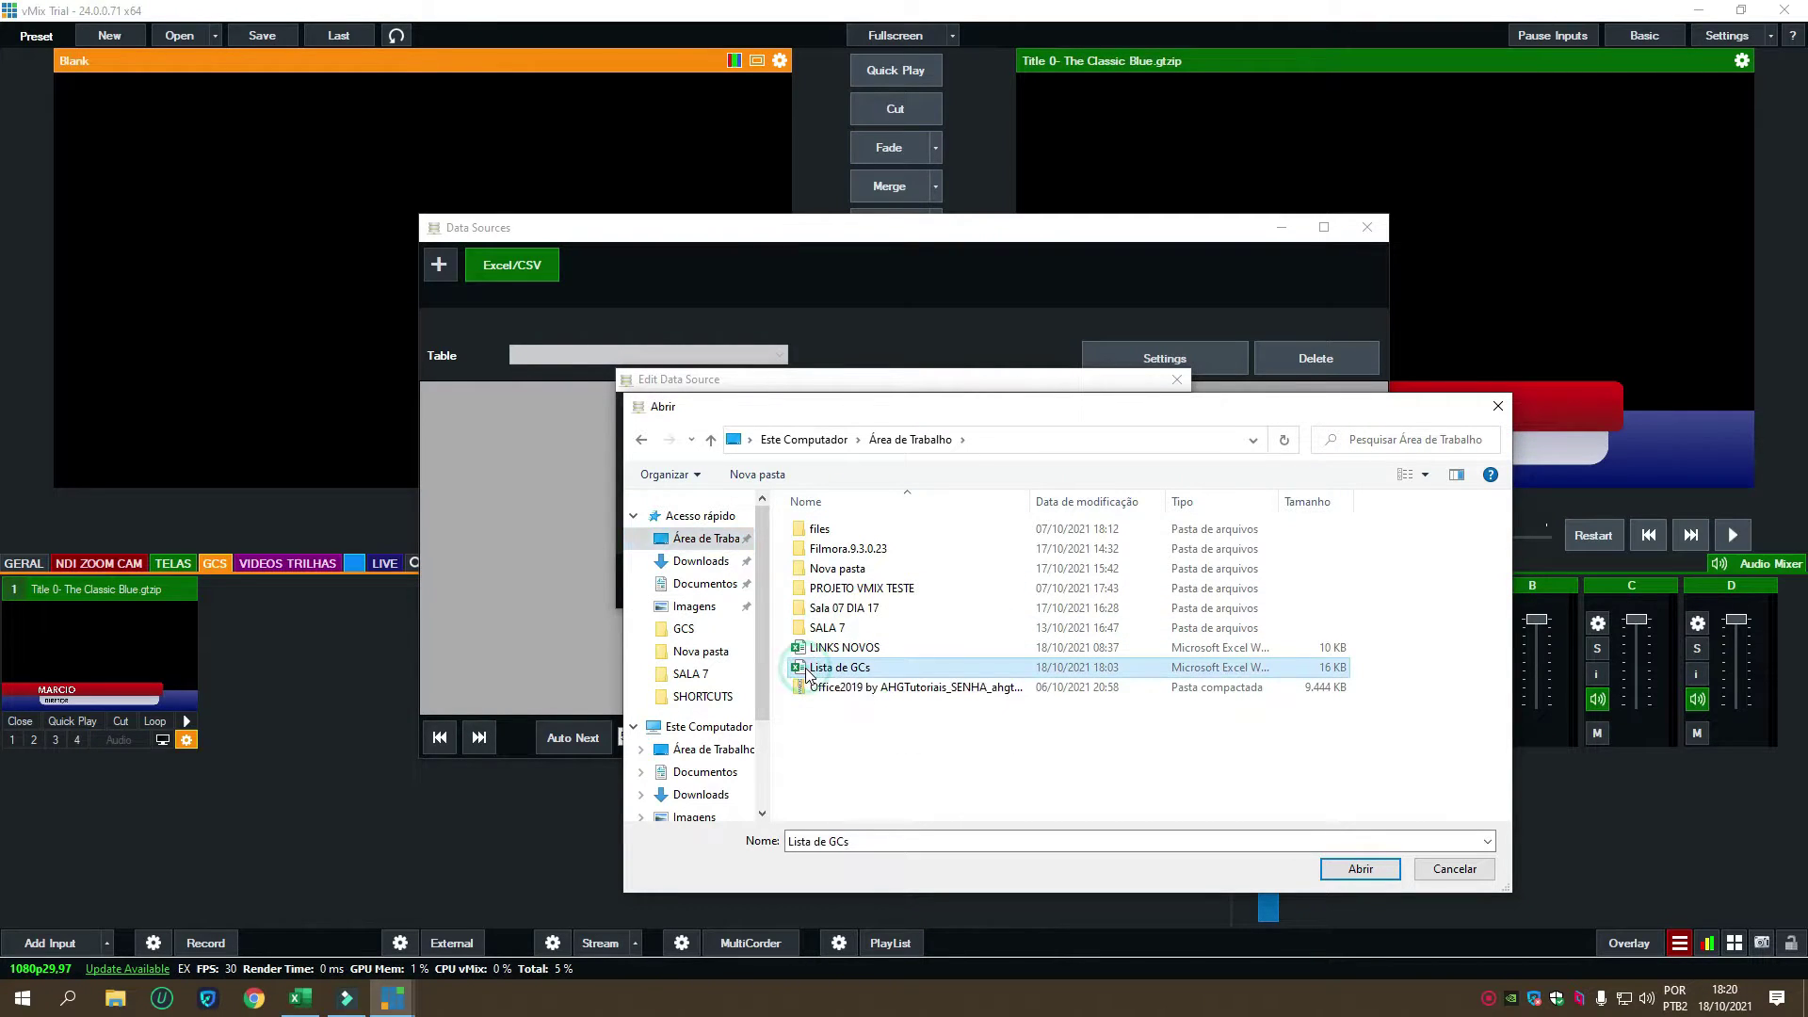
click(1353, 868)
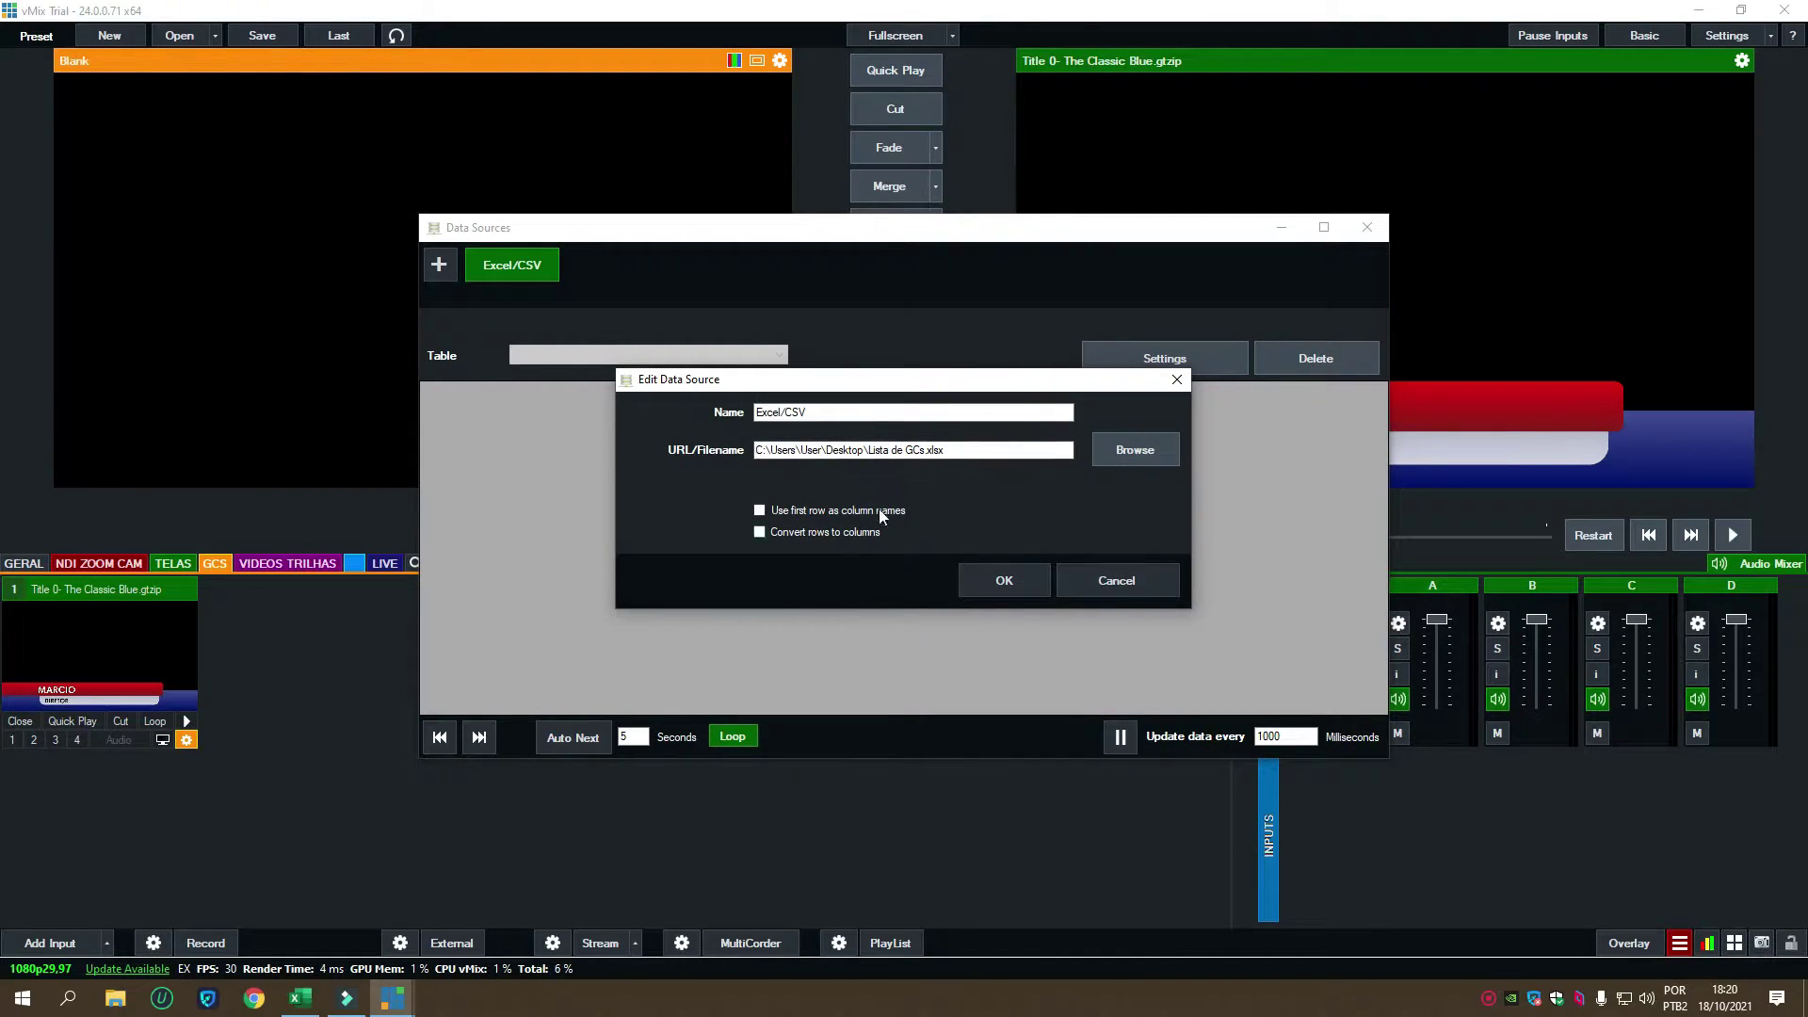
click(991, 584)
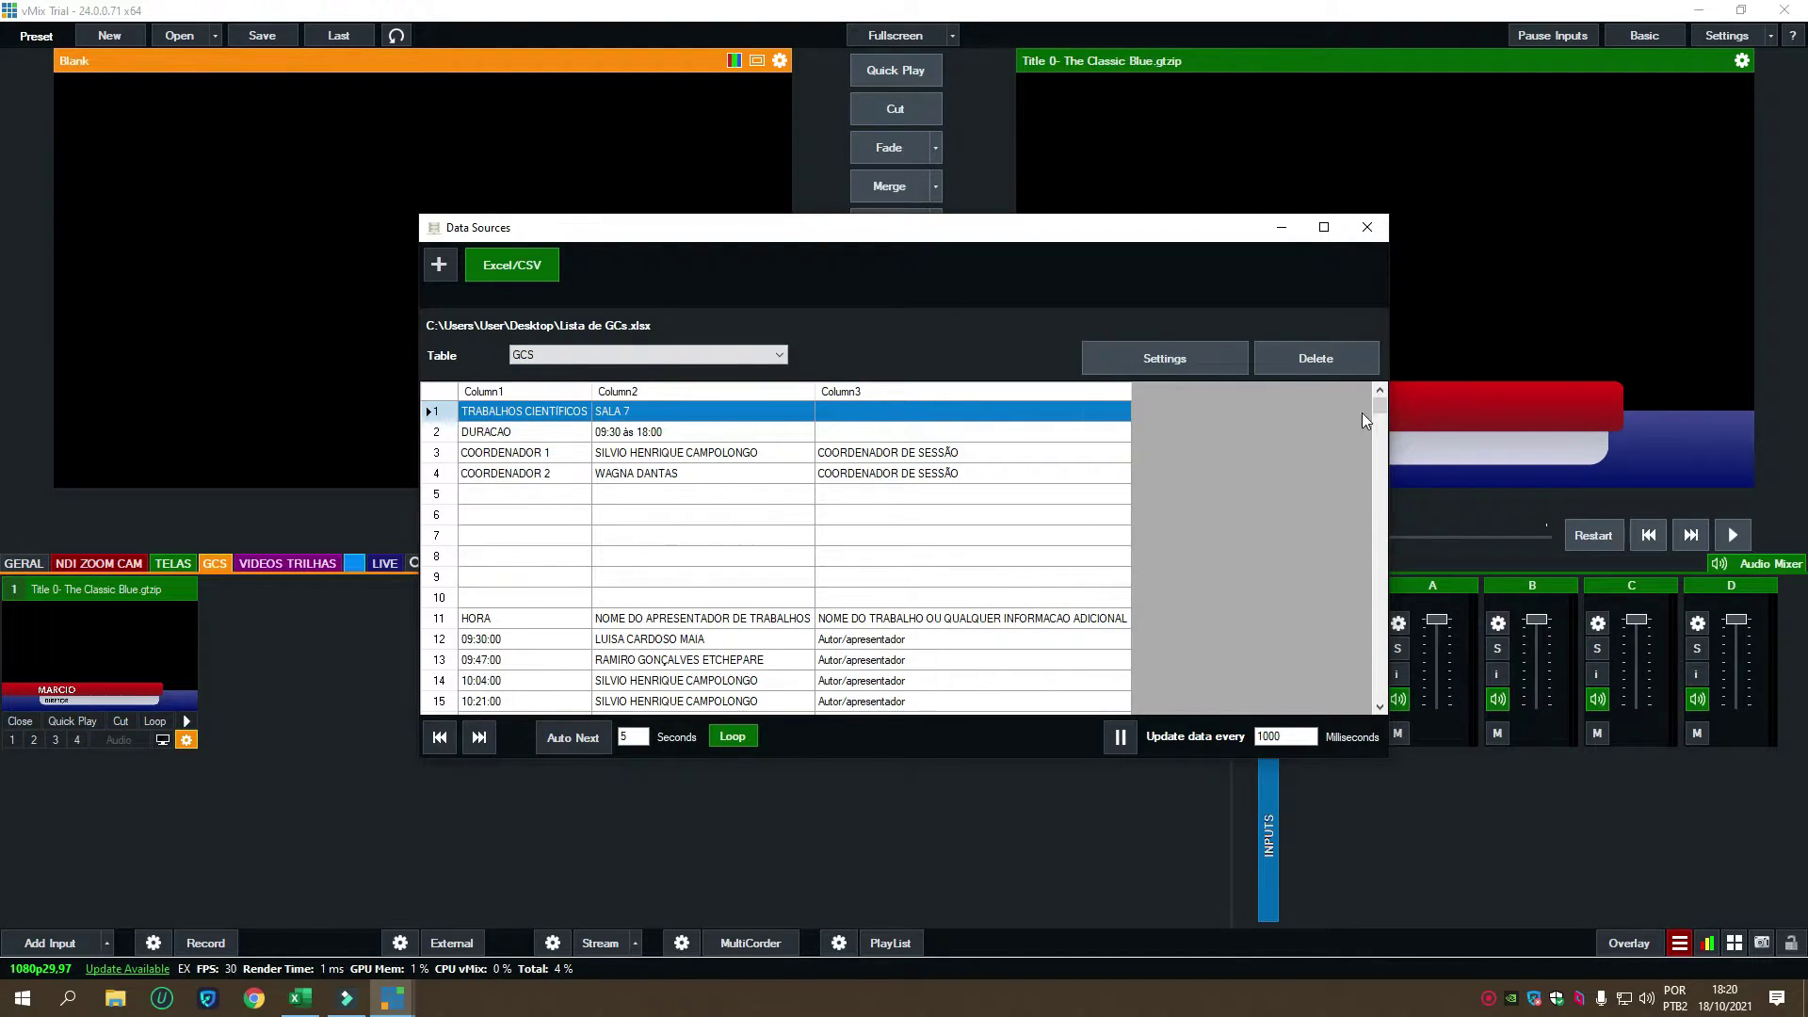
Step: Look through the imported GCS table rows in the data source and switch to the Lista de GCs workbook in Excel
scroll(1380, 411, down, 4)
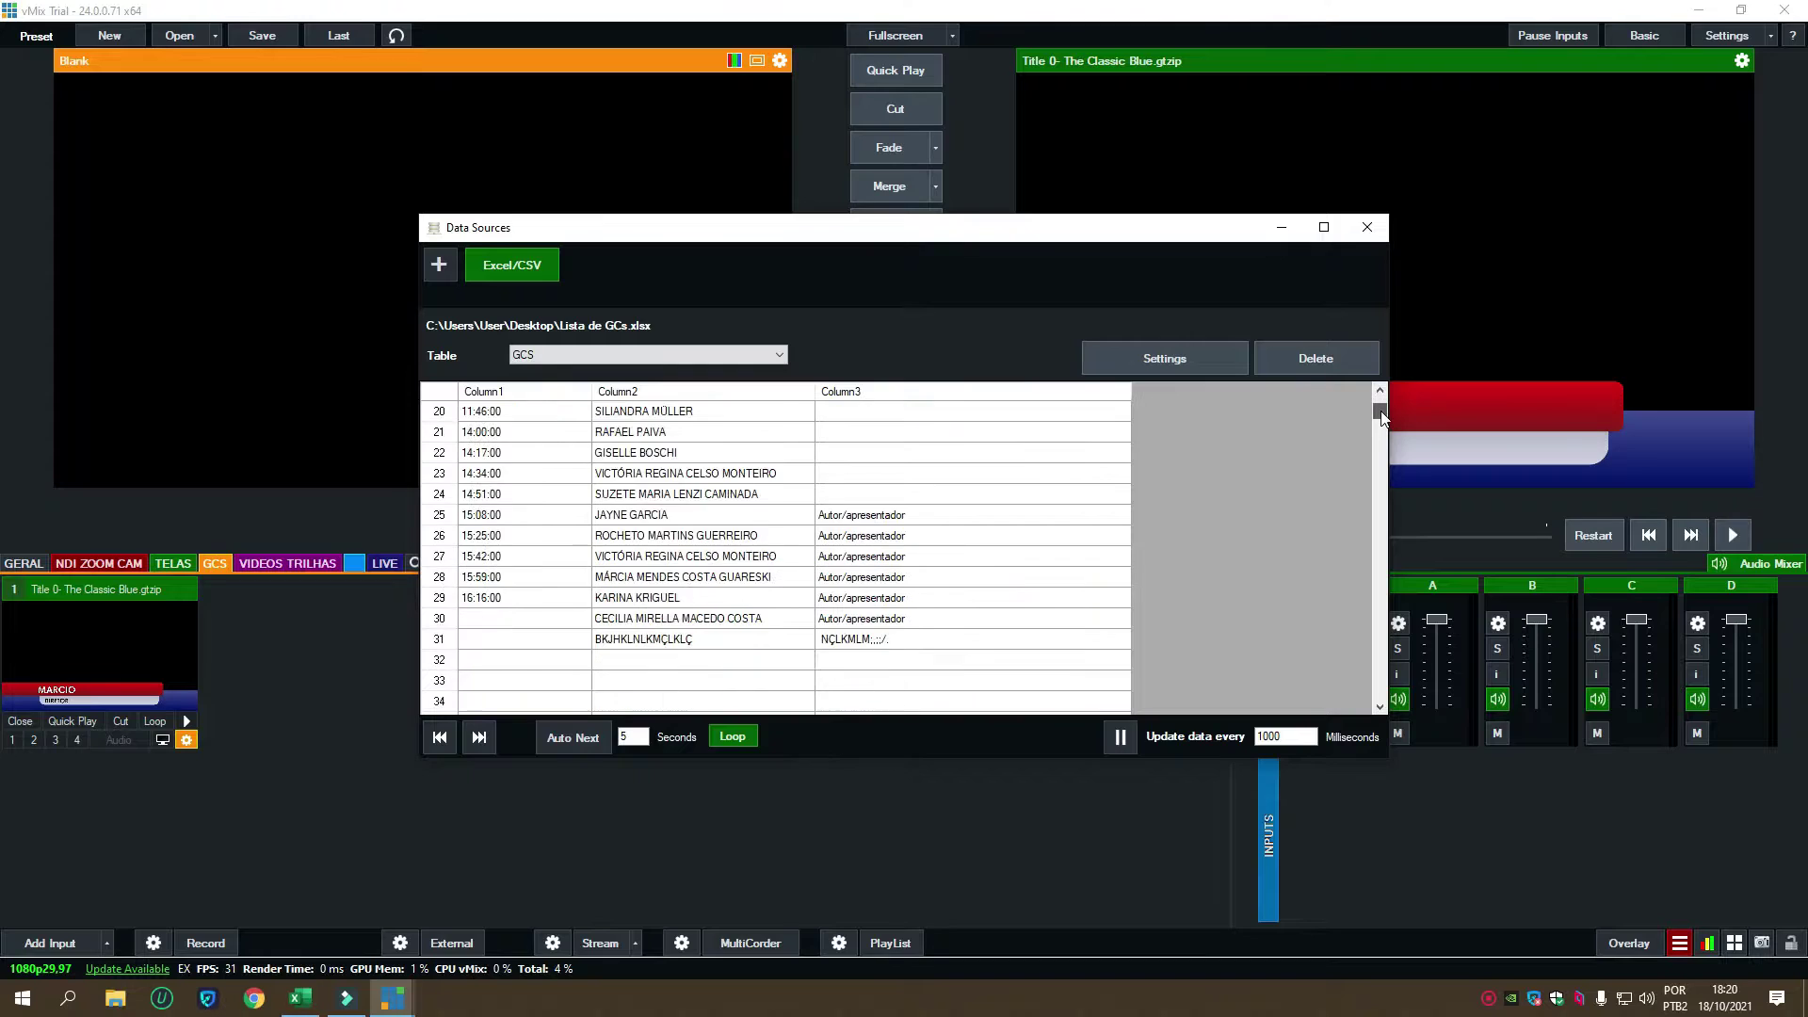
scroll(1380, 411, up, 4)
scroll(1380, 411, down, 12)
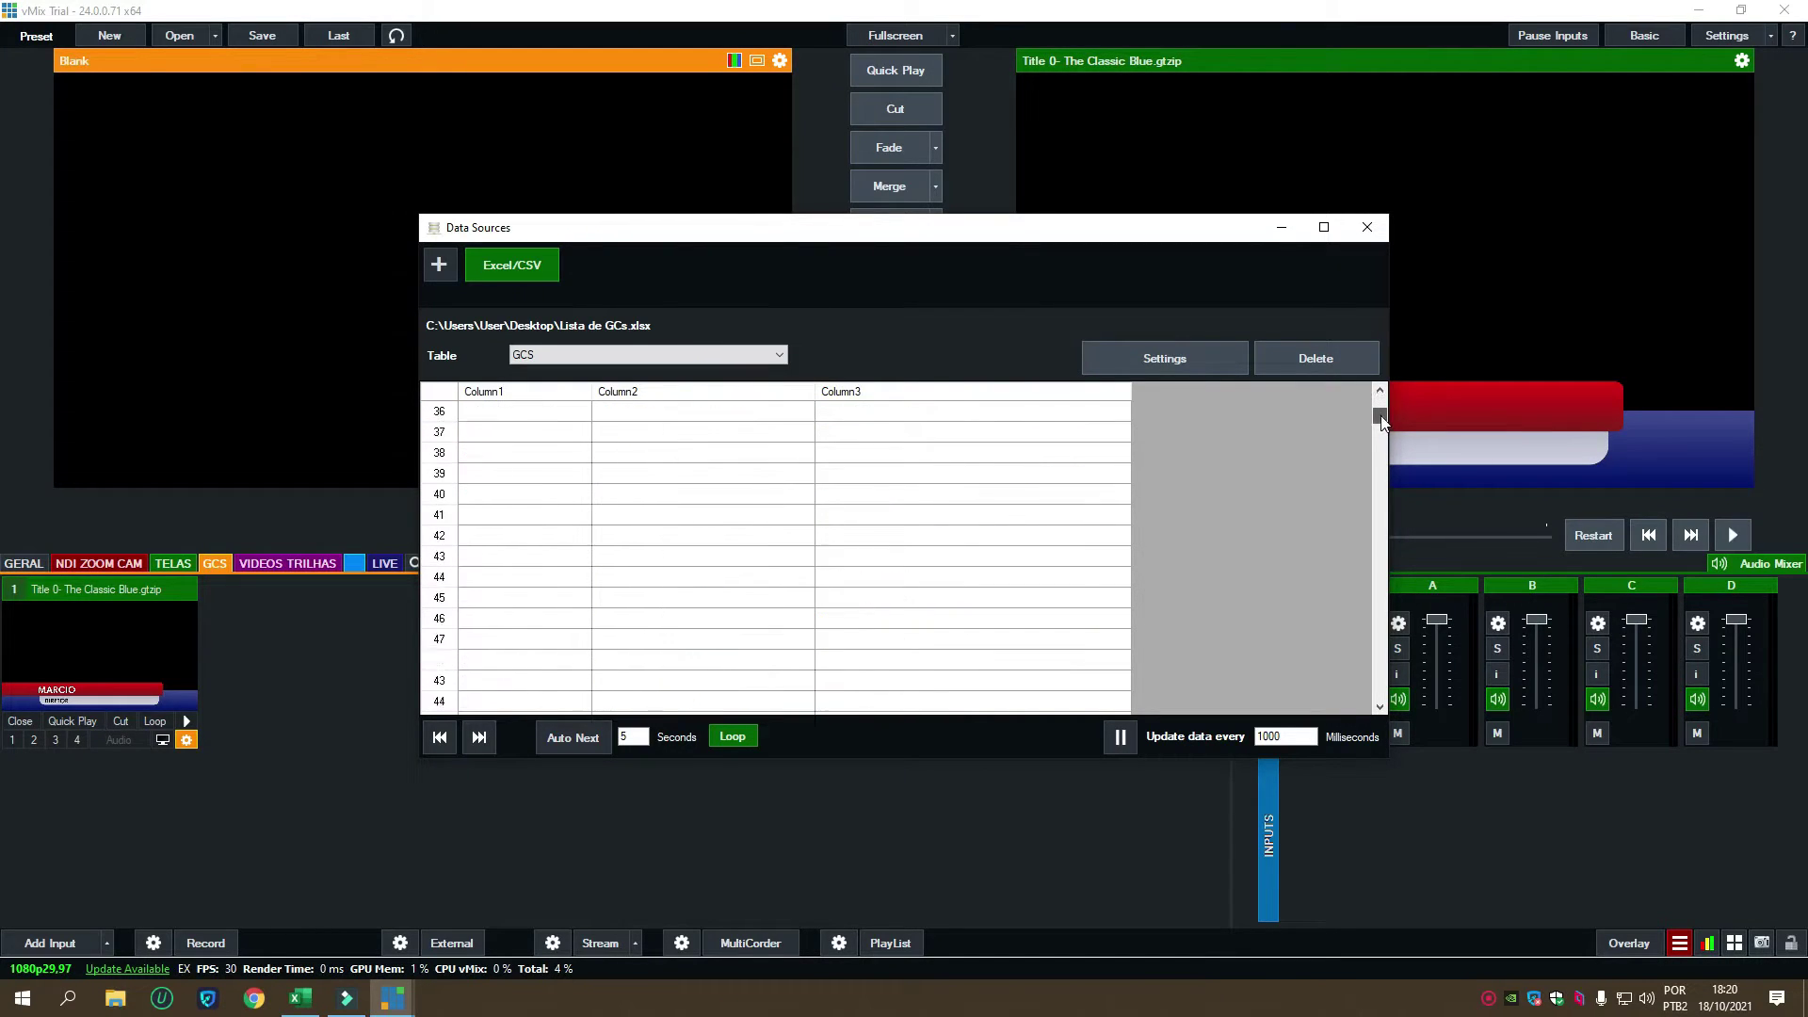
scroll(1381, 410, up, 10)
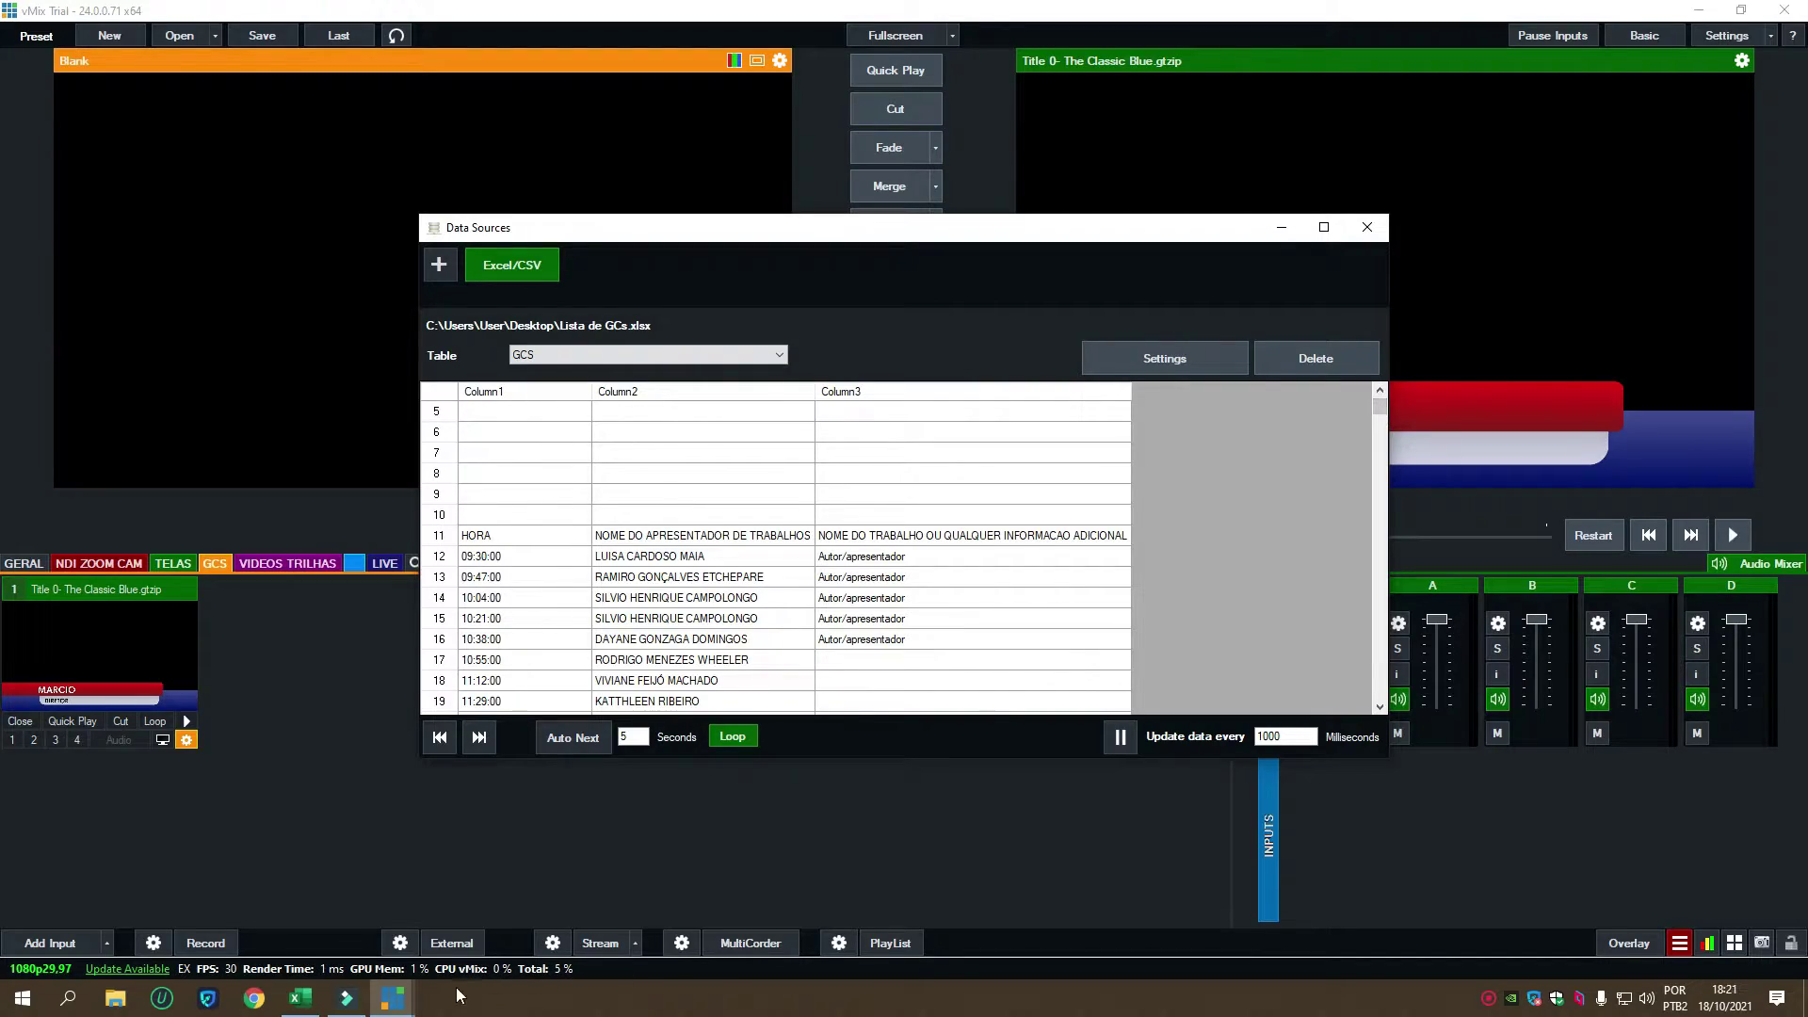
click(302, 1000)
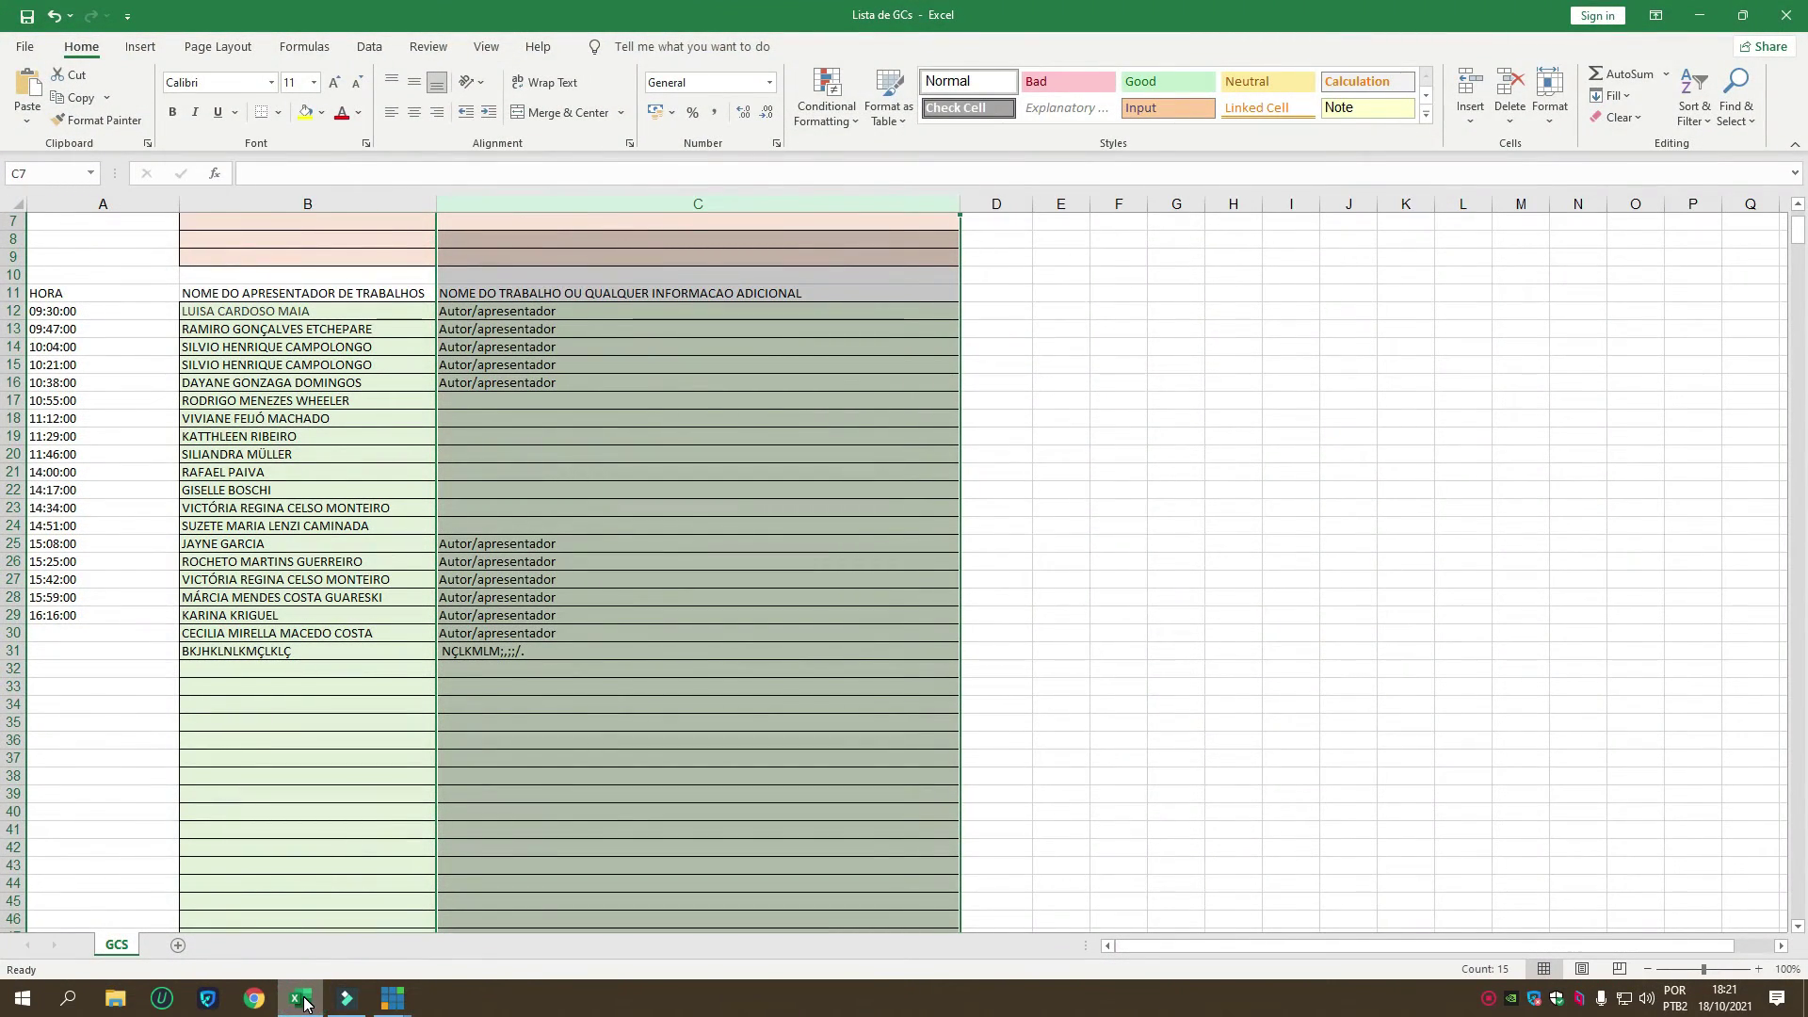
Step: Switch back to vMix, select row 12 (09:30:00) in the imported GCS table, and minimize the Data Sources window
click(301, 1000)
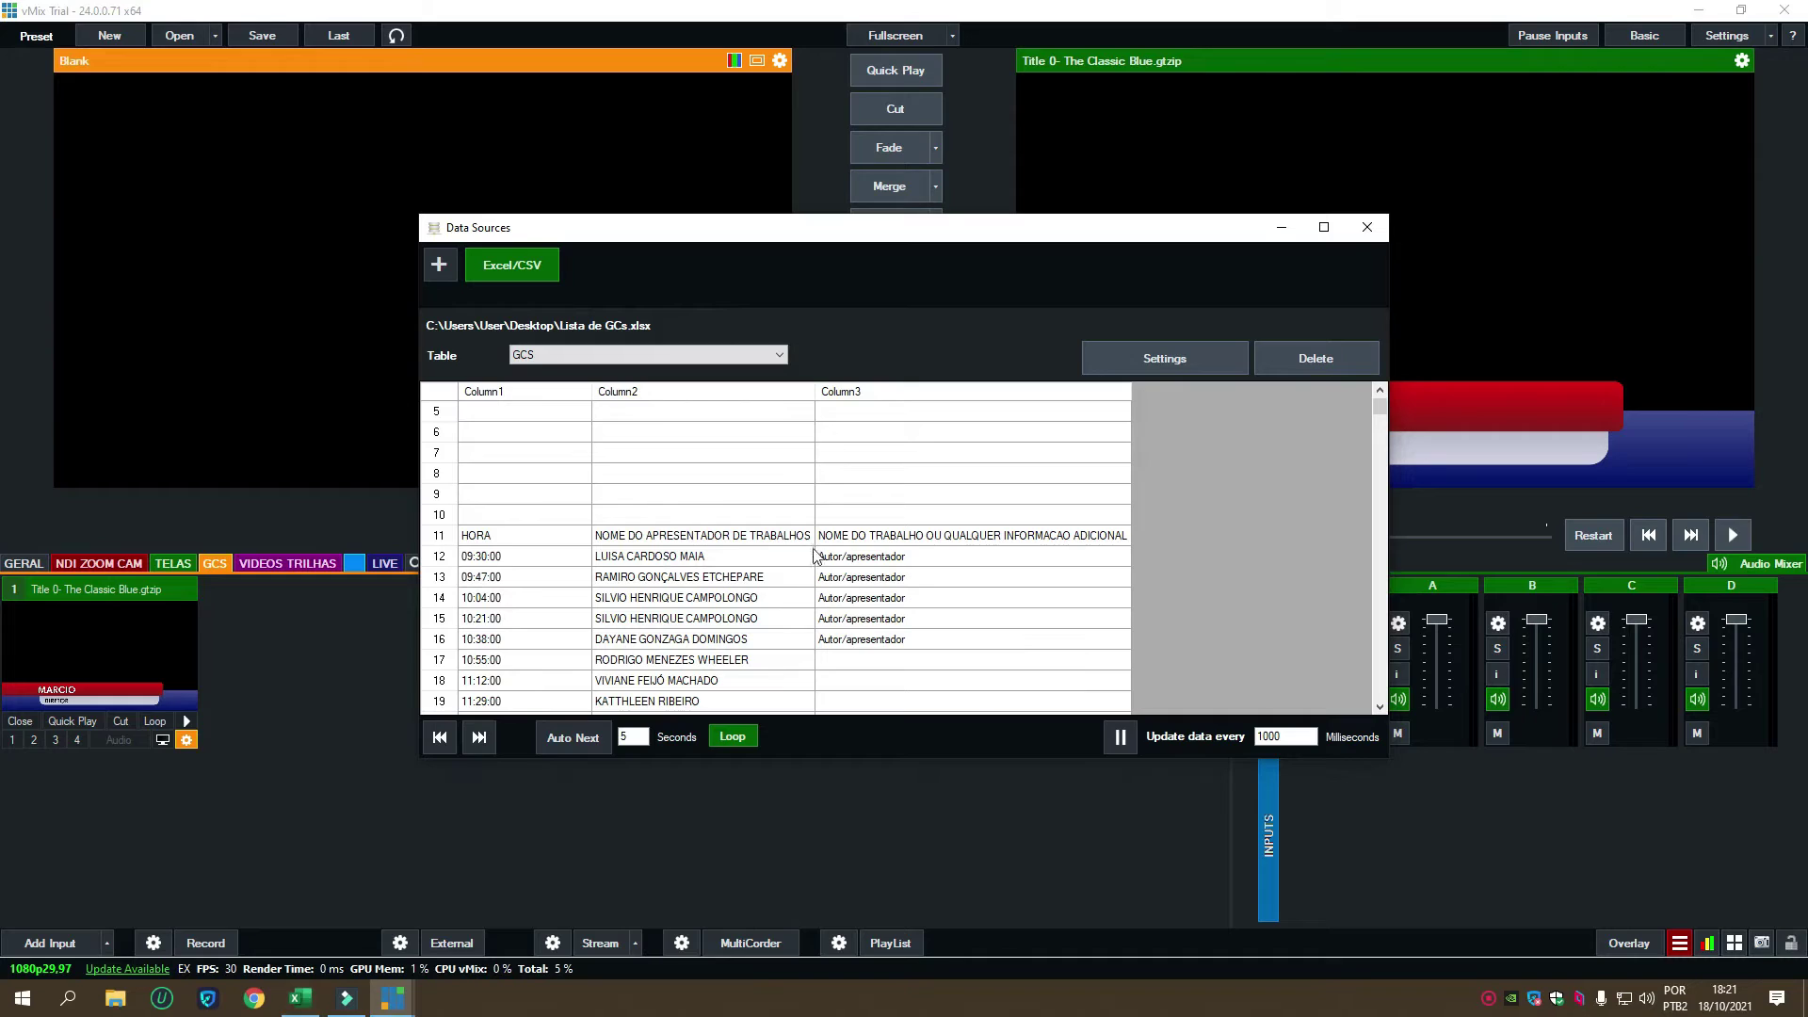
scroll(711, 564, down, 3)
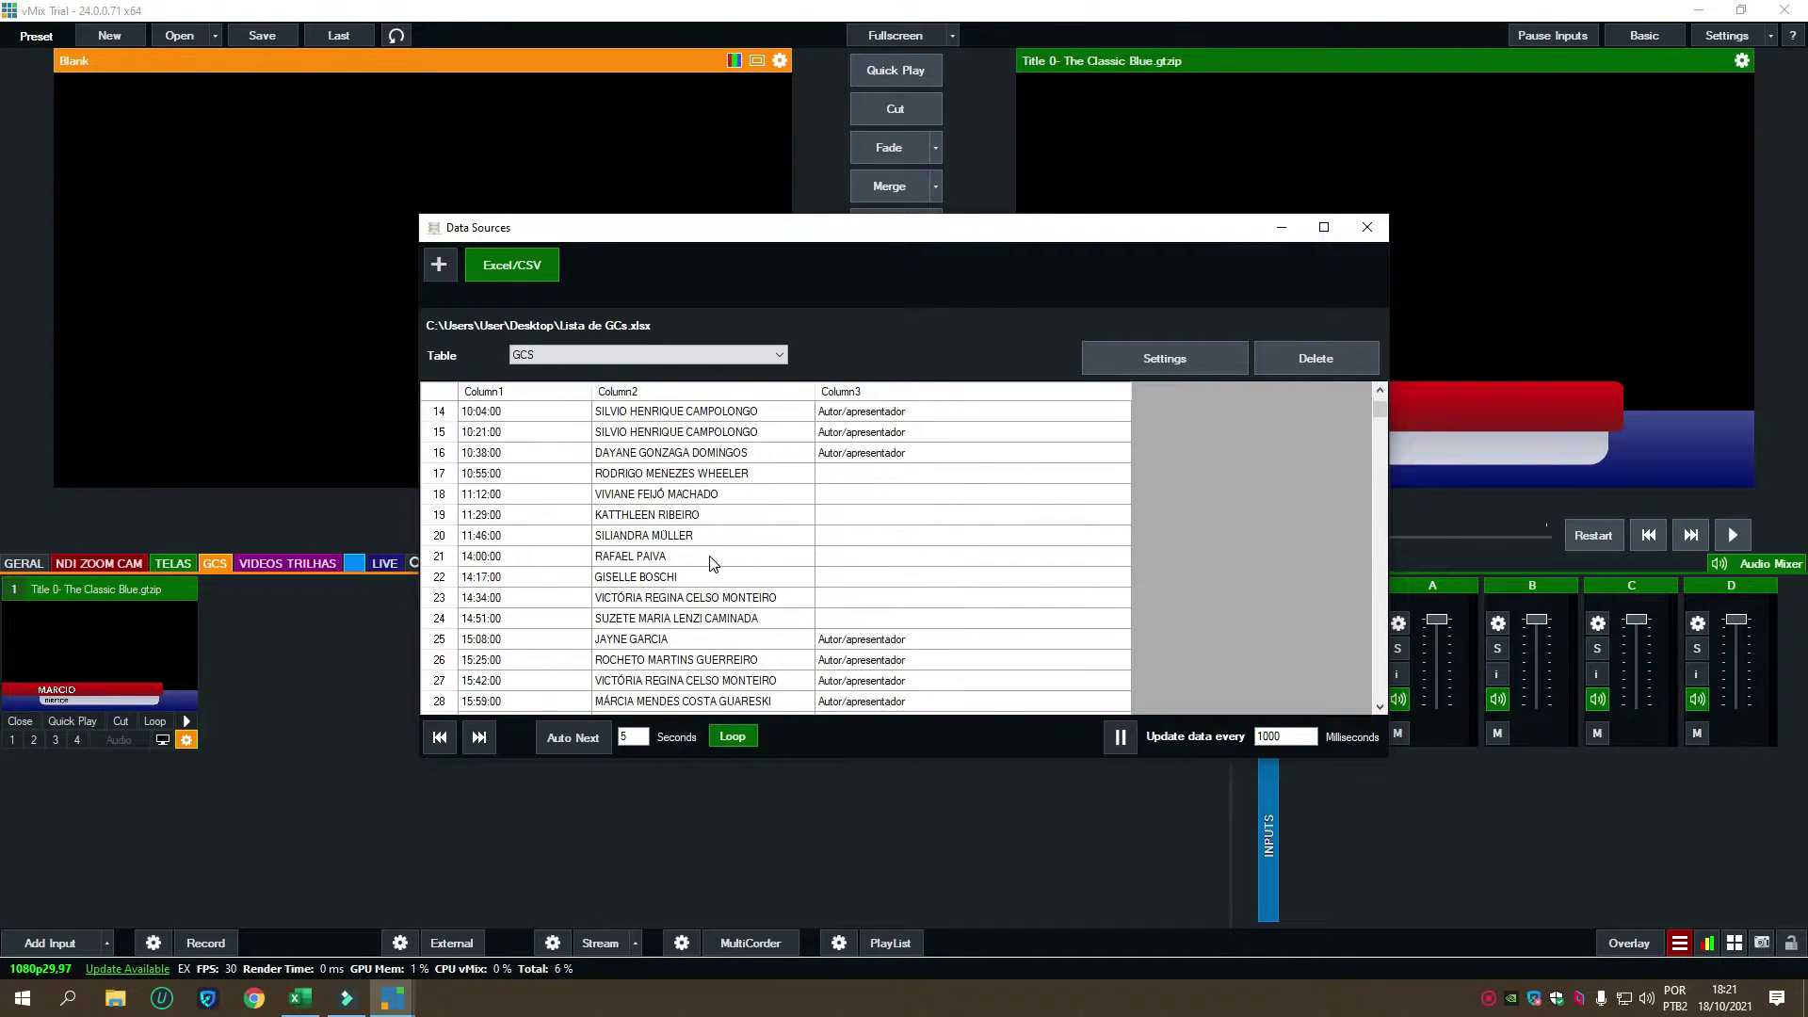
scroll(571, 599, down, 2)
scroll(571, 599, up, 4)
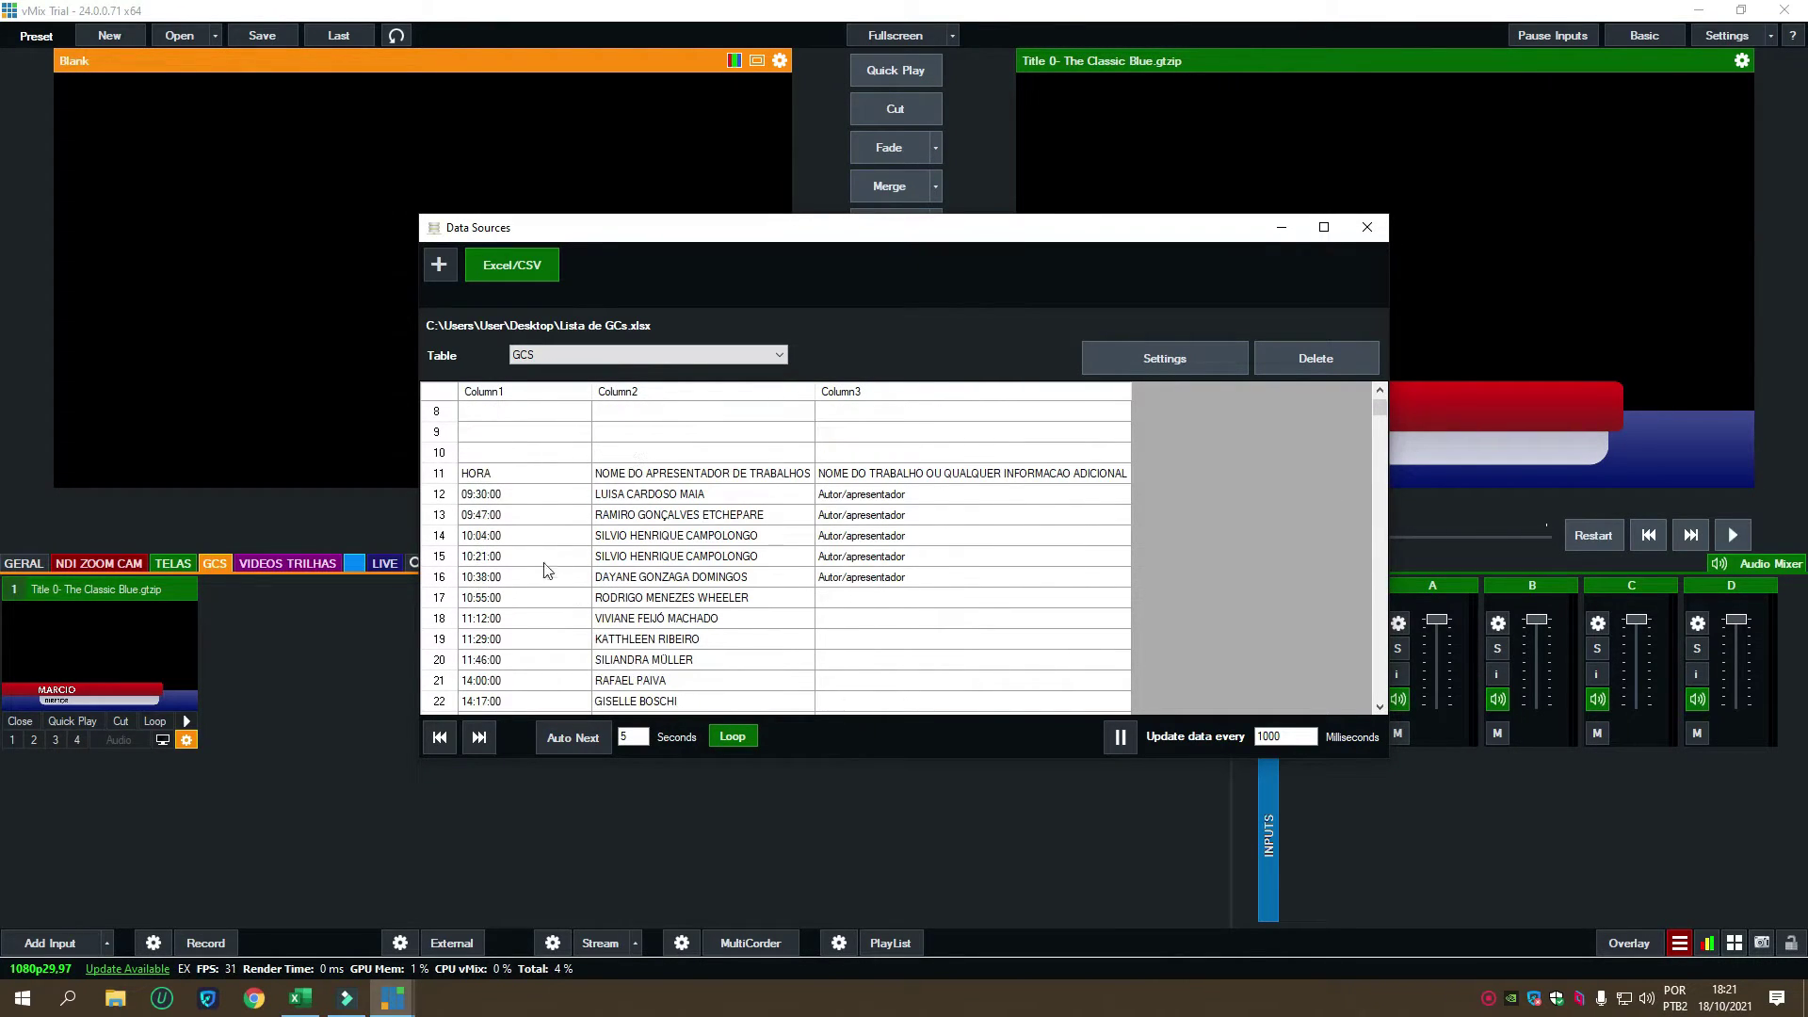
click(440, 503)
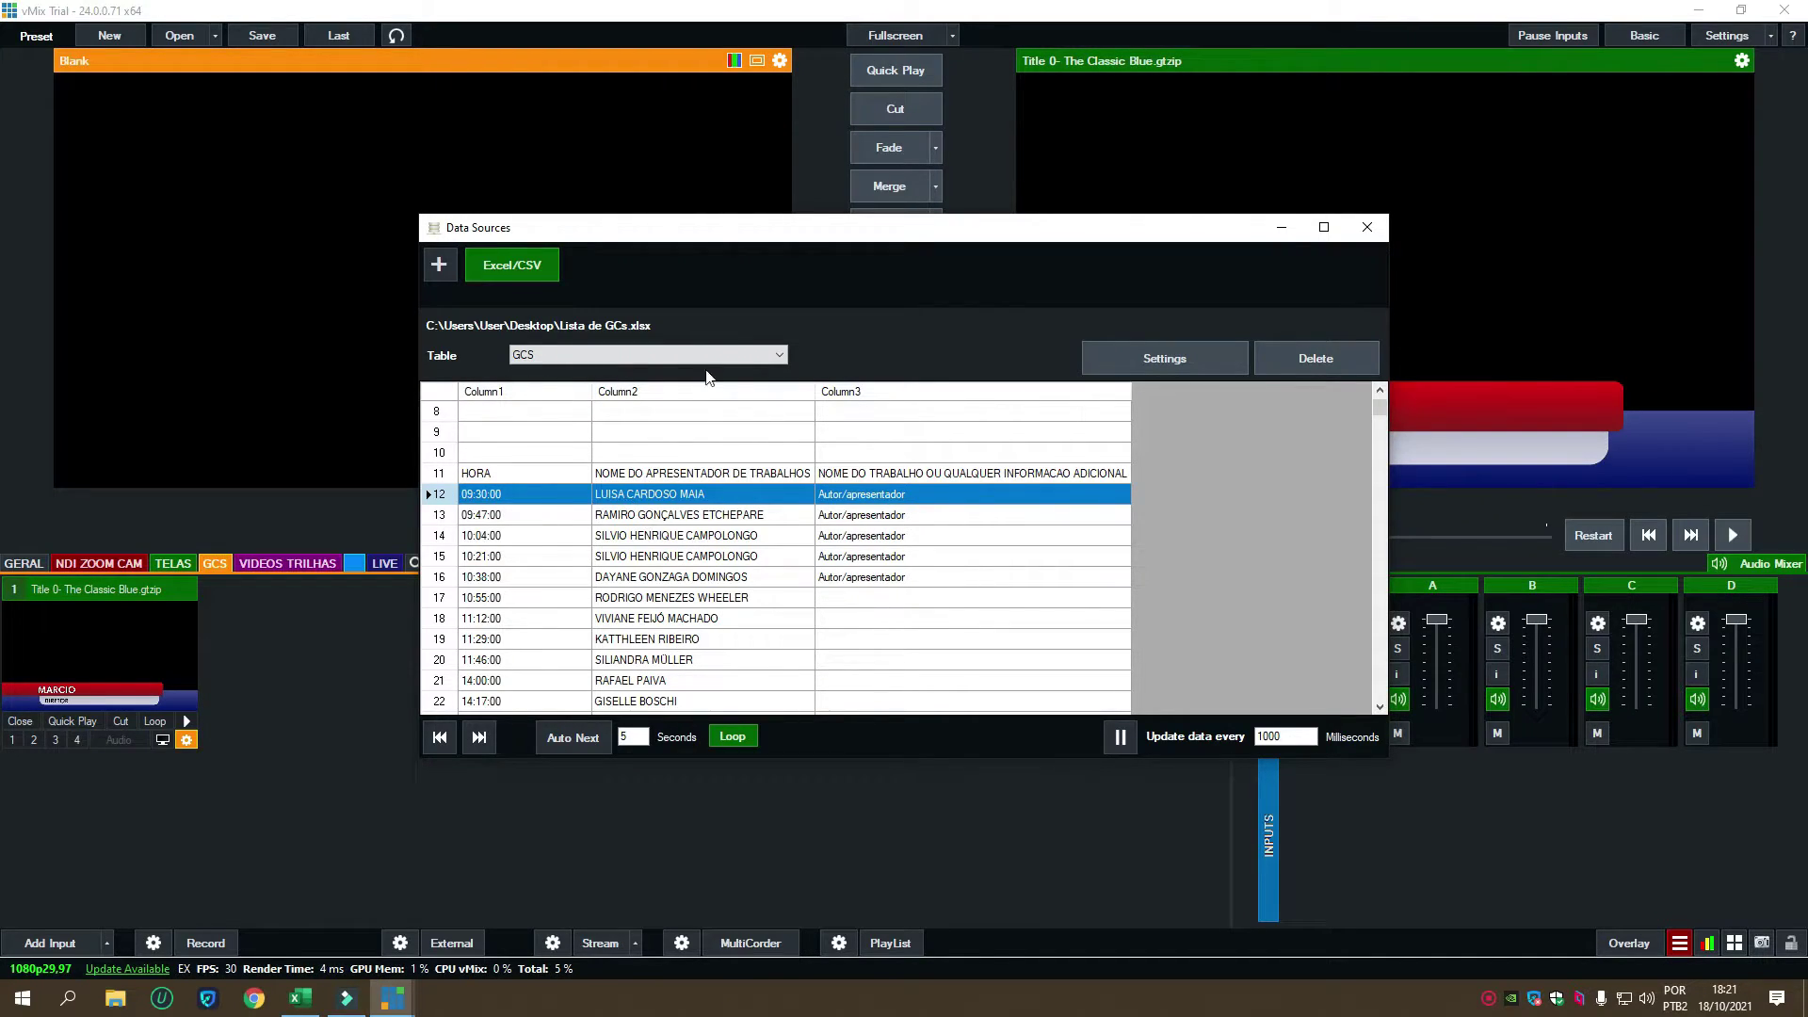
drag(1109, 227, 966, 288)
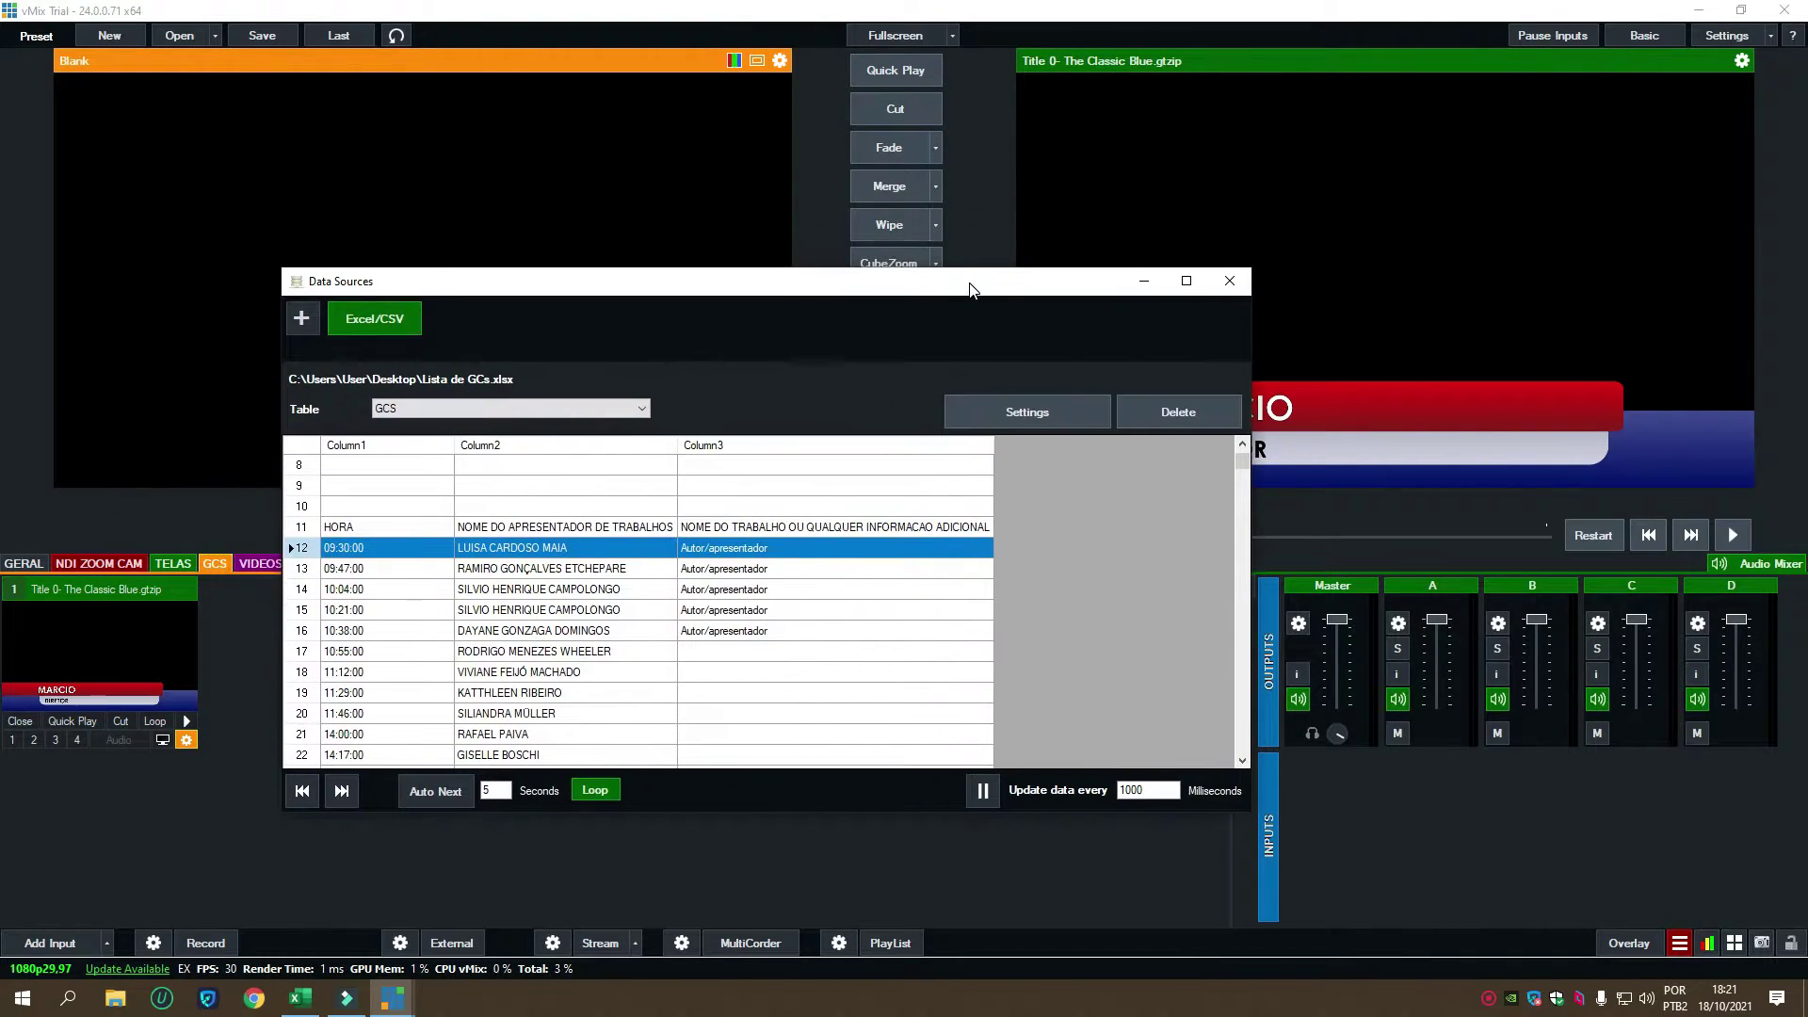
click(1144, 283)
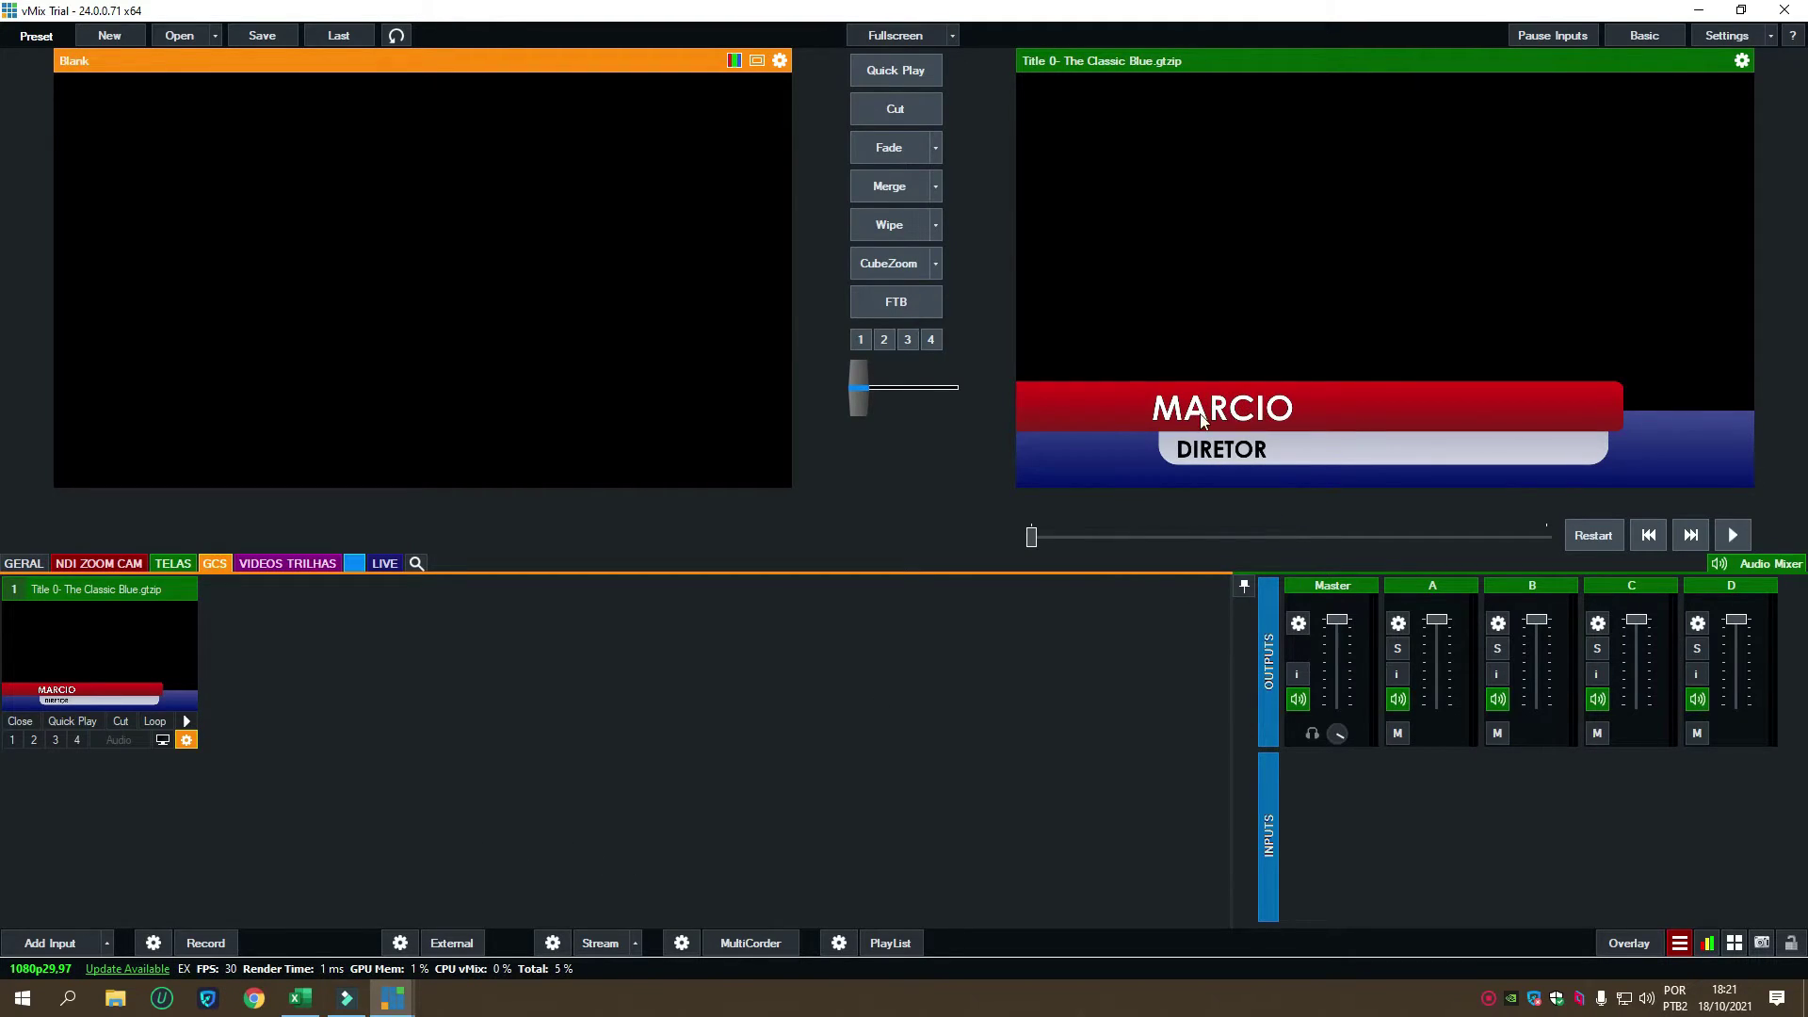
Step: Load the Classic Blue title into the preview and open its Title Editor with the headline text selected
click(121, 593)
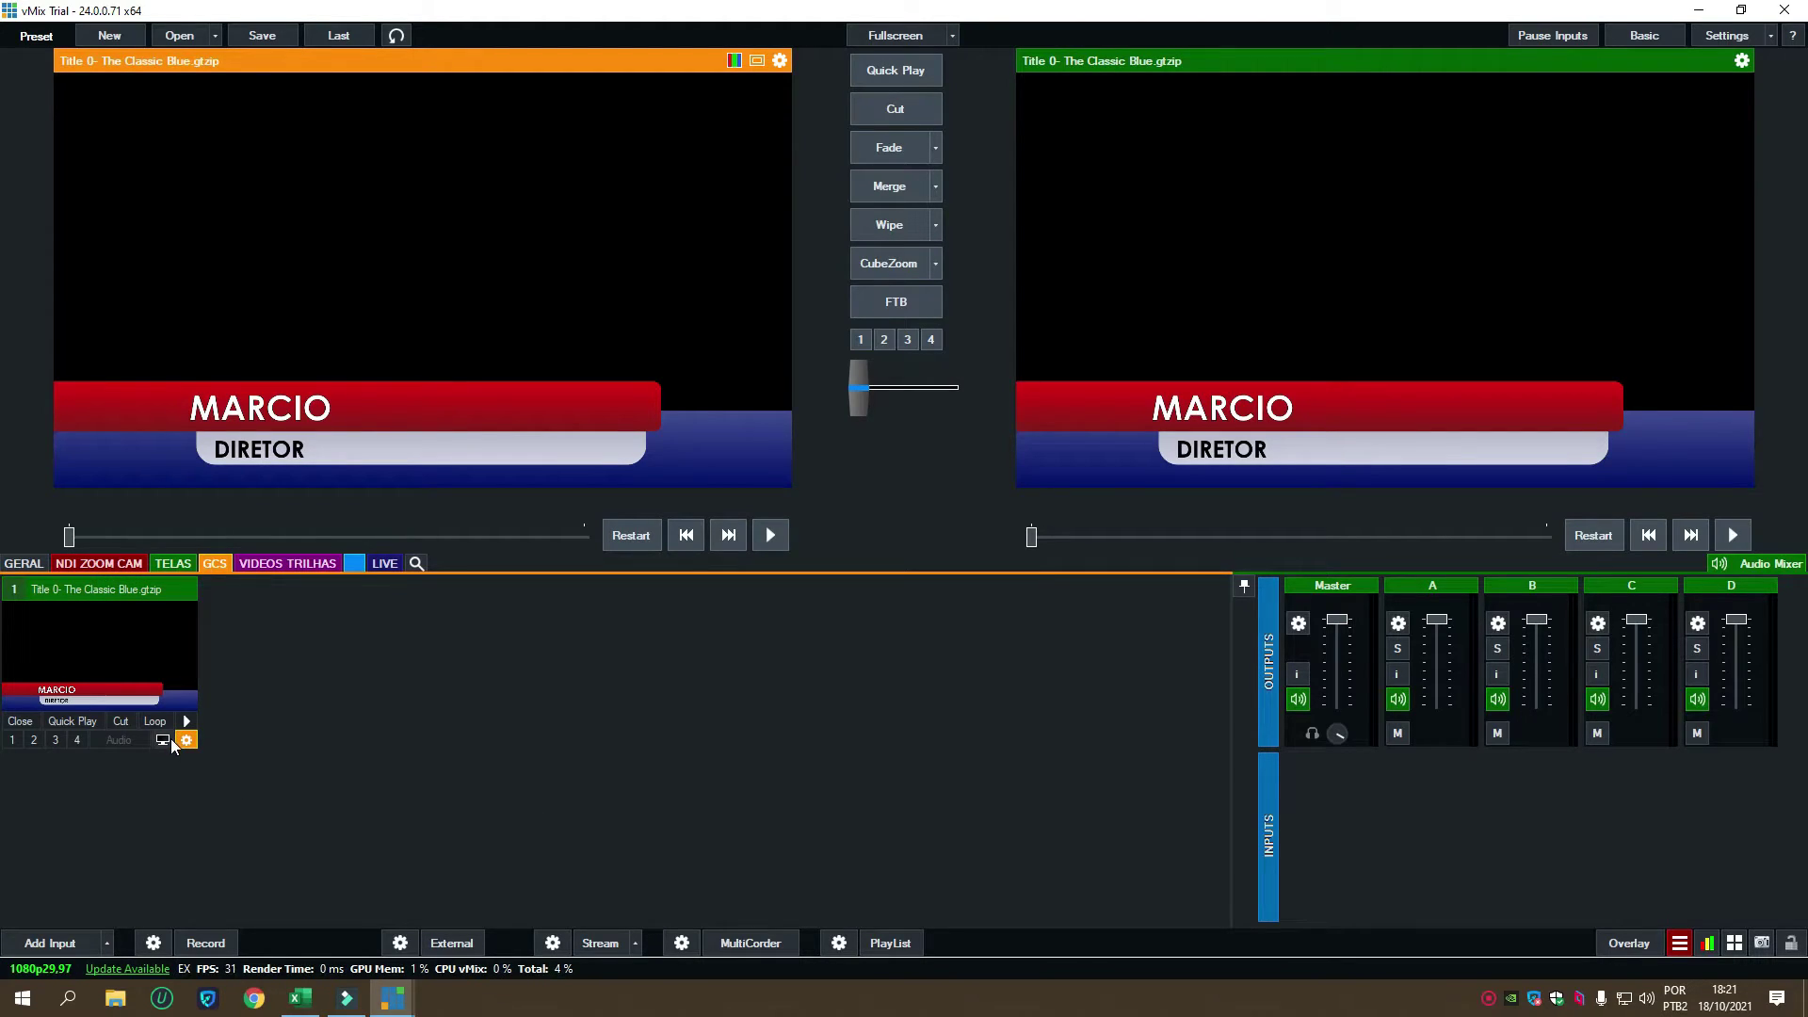
right_click(144, 631)
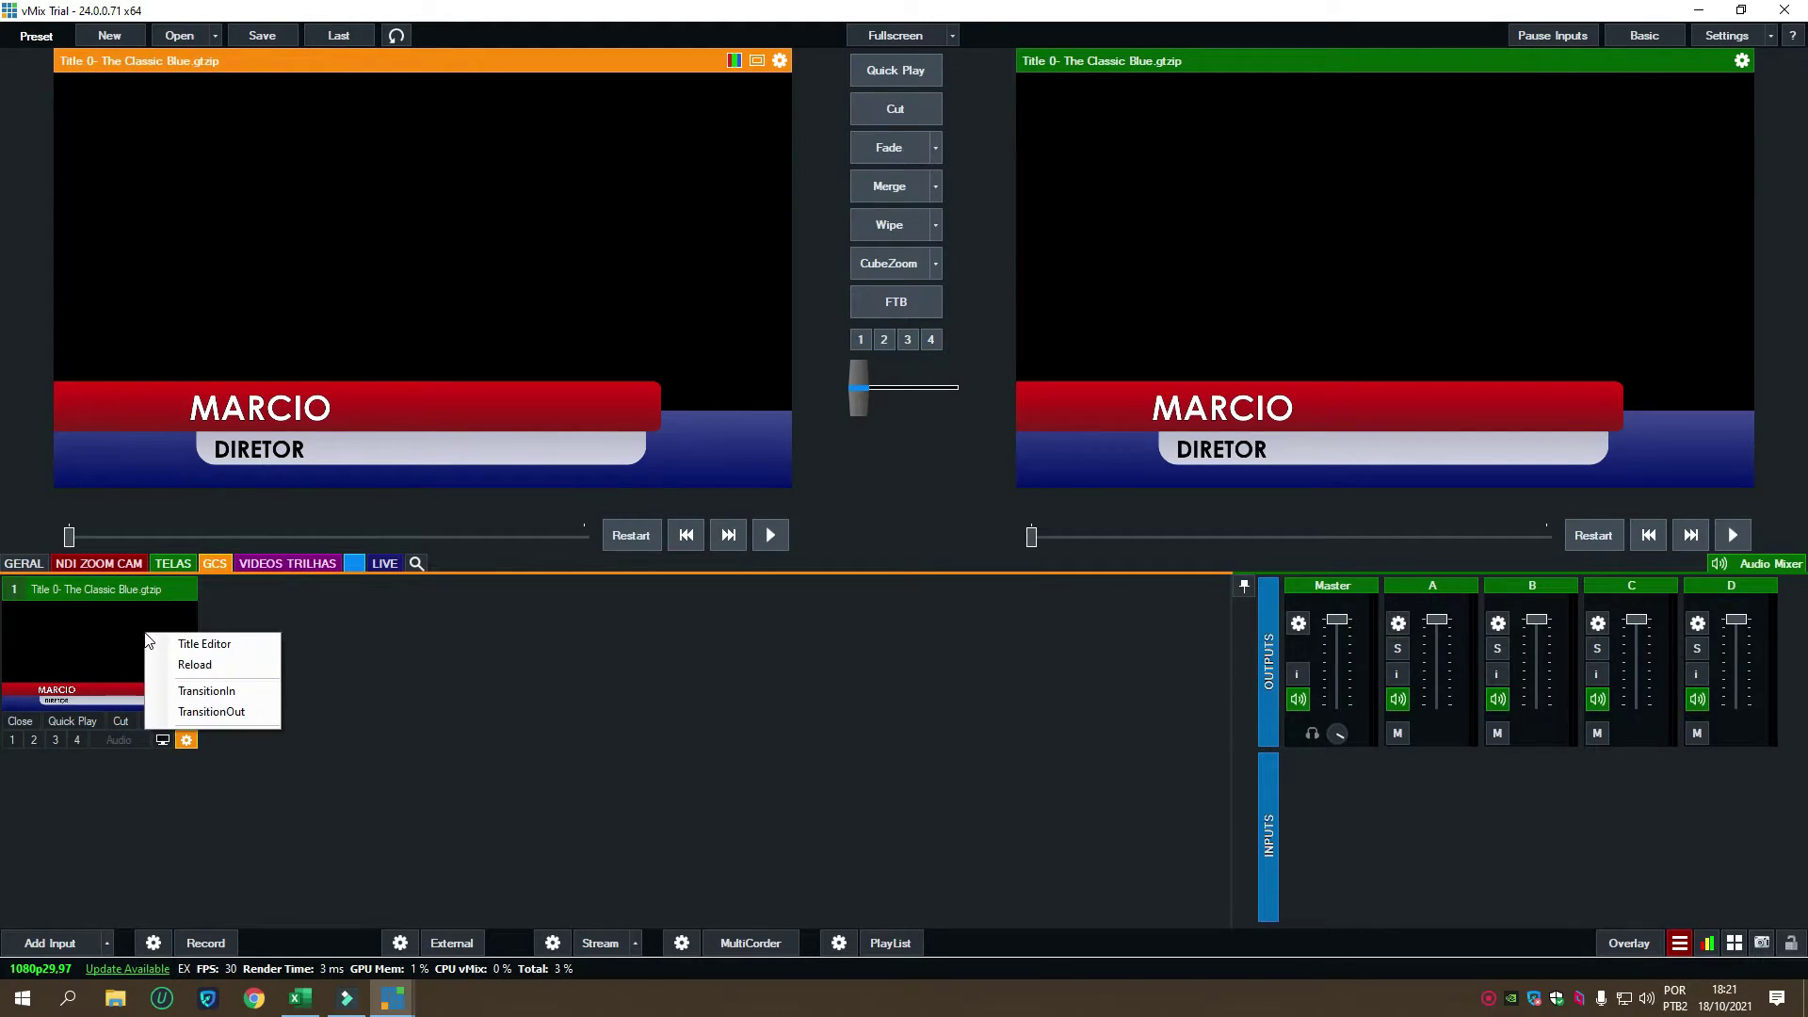
right_click(90, 631)
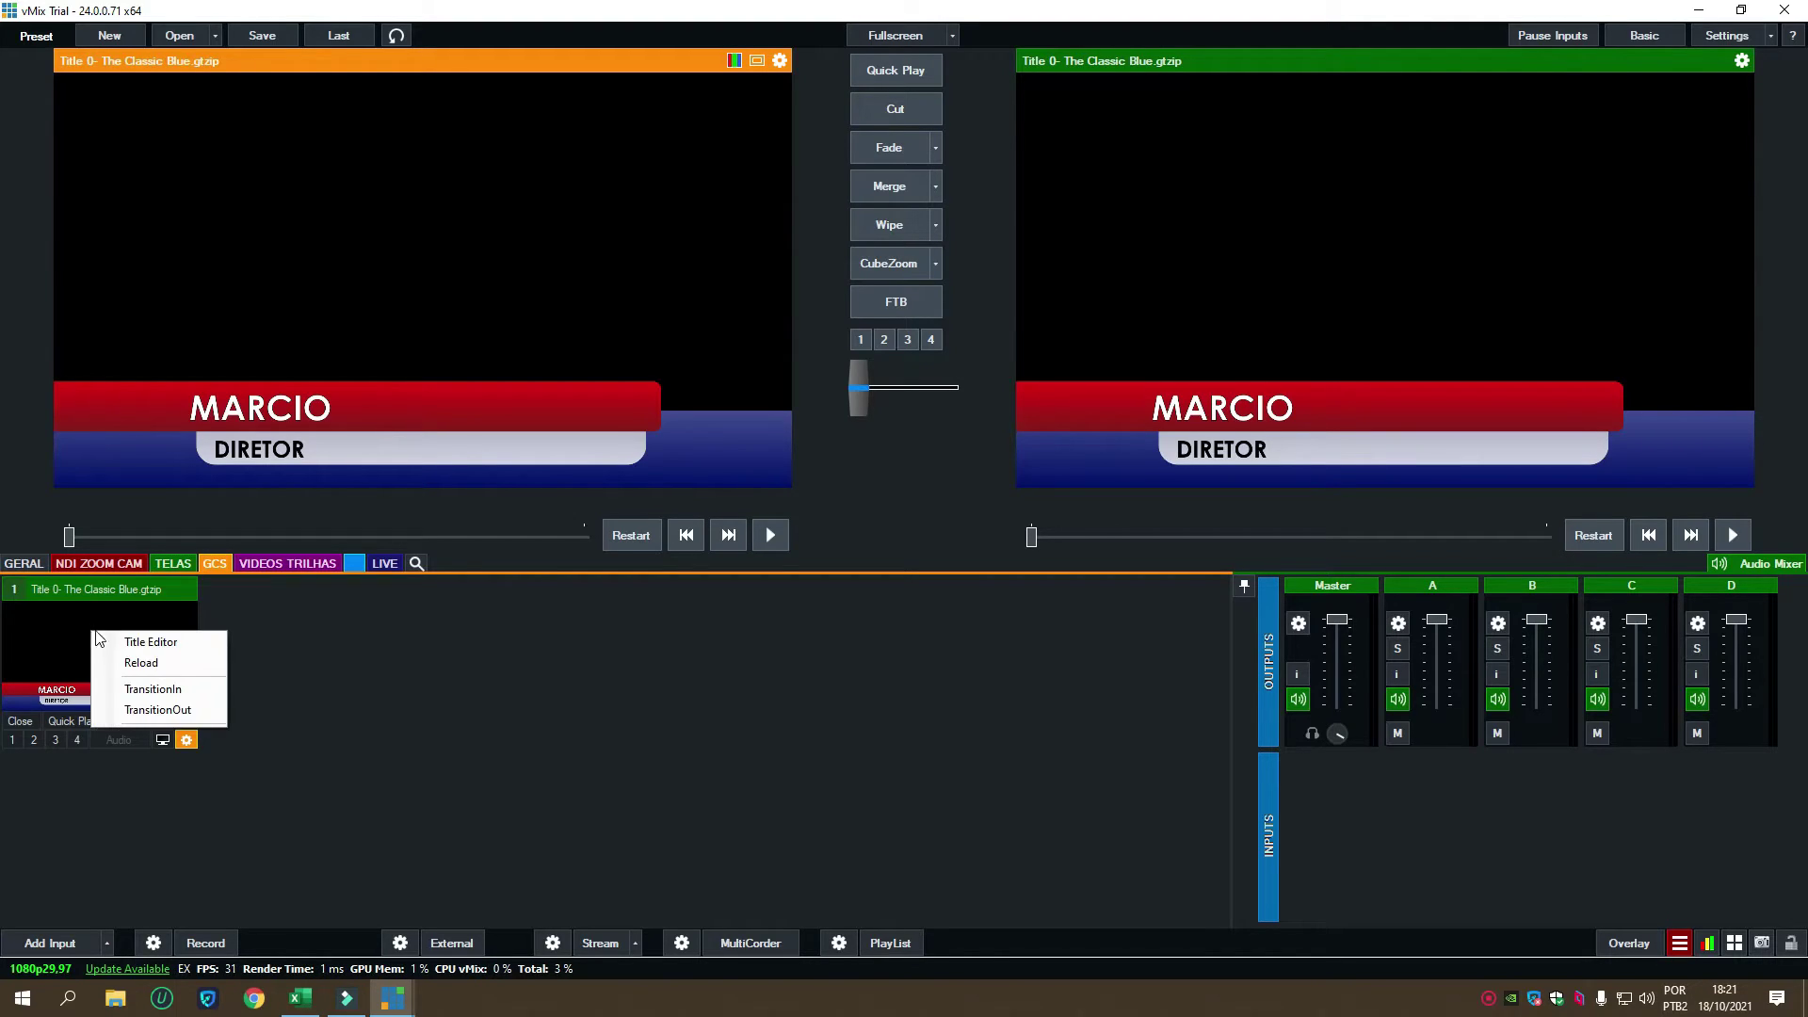
click(157, 647)
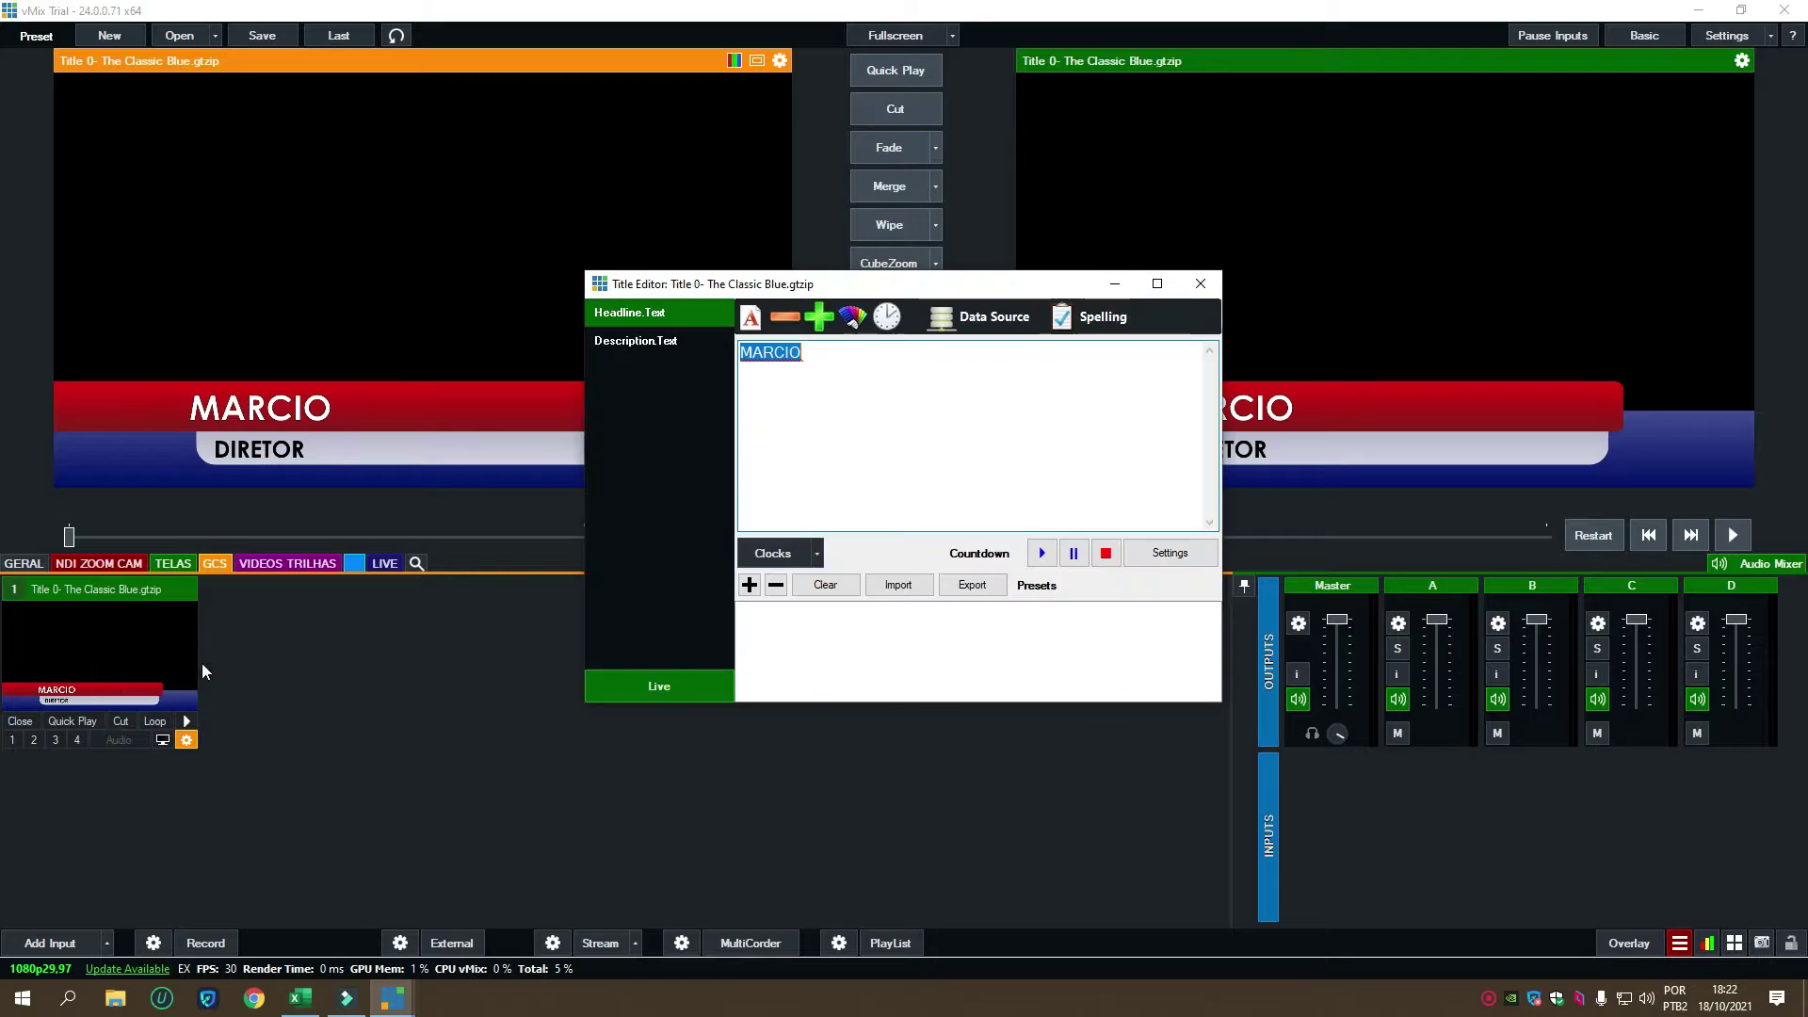
click(829, 360)
double_click(830, 360)
click(825, 355)
drag(826, 356, 741, 361)
click(829, 354)
double_click(828, 354)
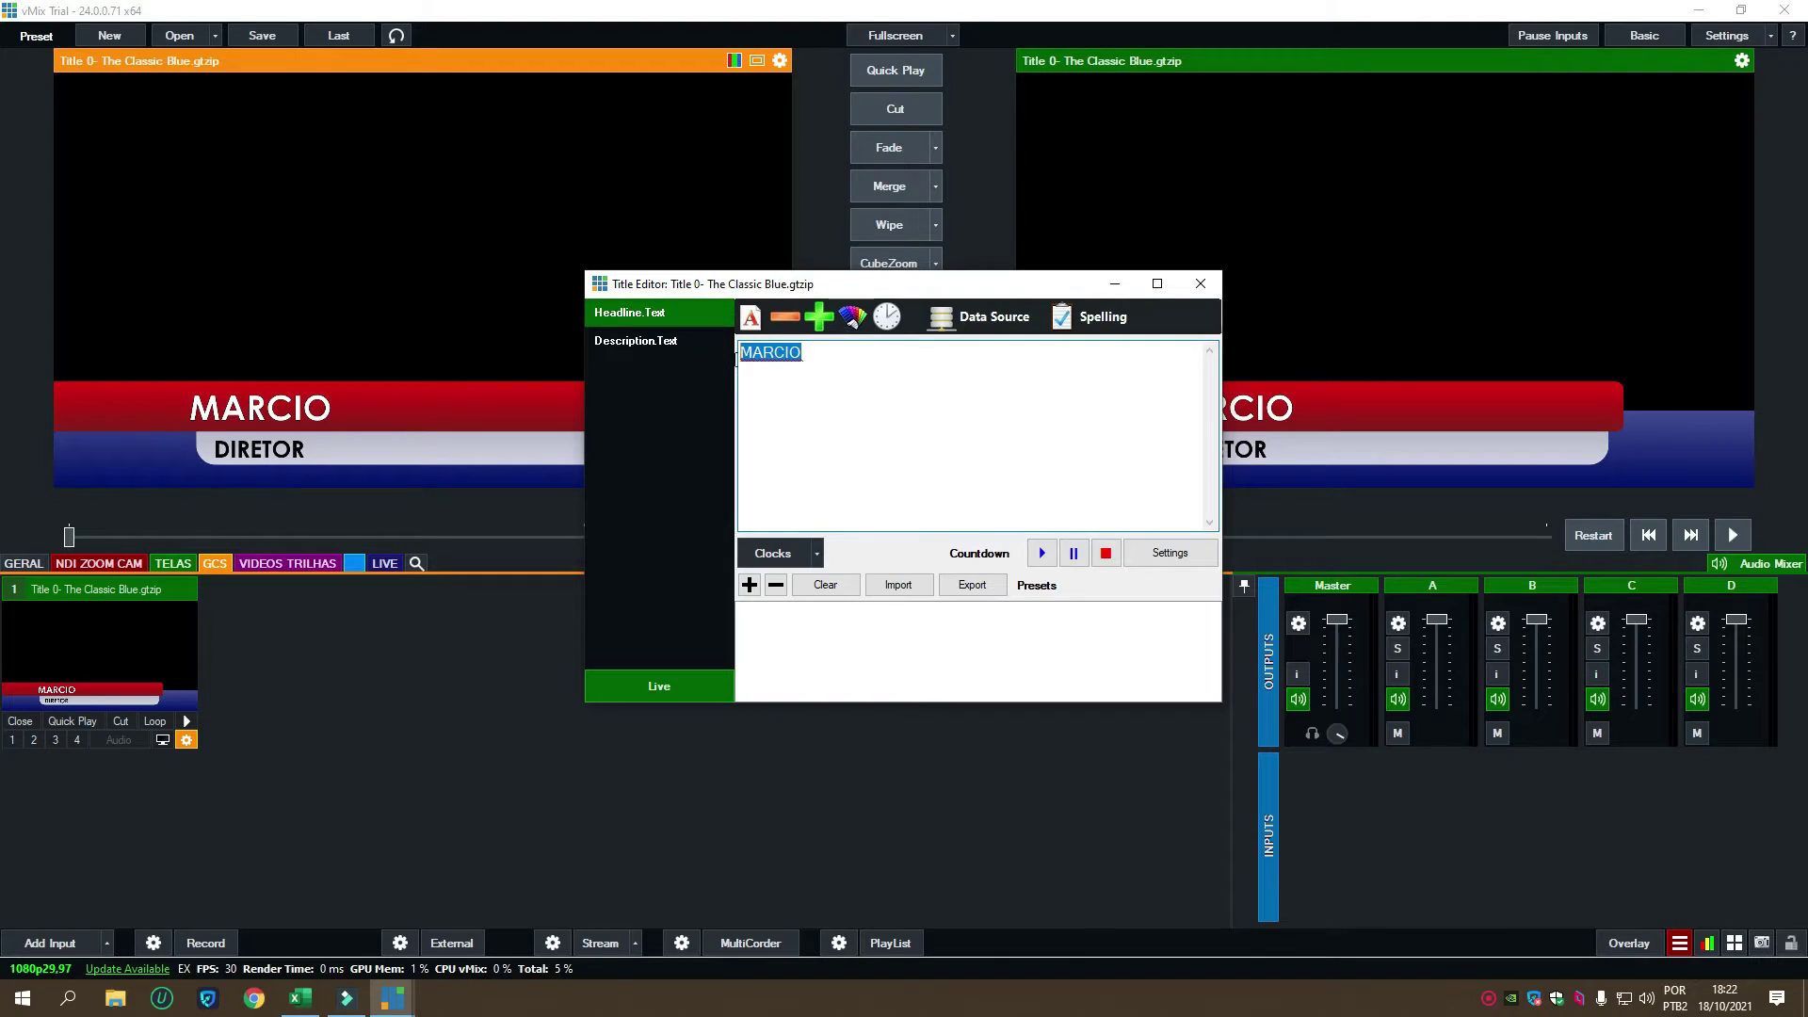
Step: Open the data source settings of the title's headline and choose Excel/CSV as its data source
click(1003, 317)
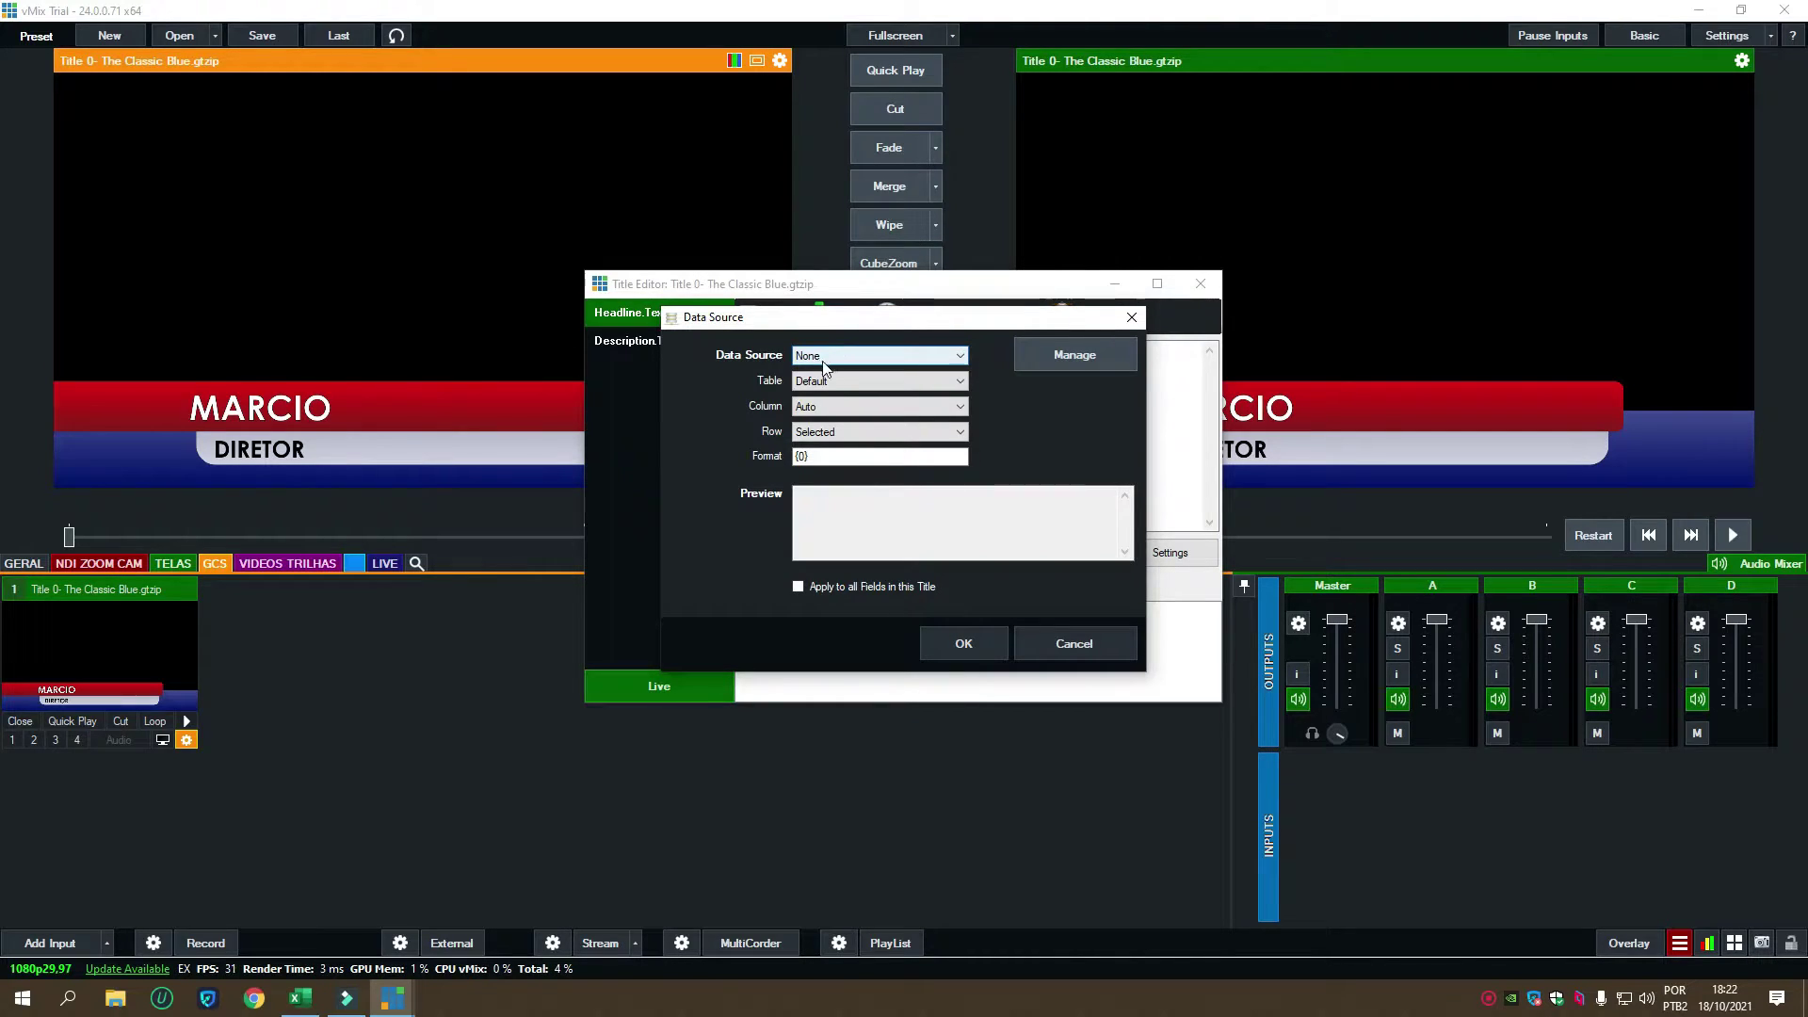
click(960, 357)
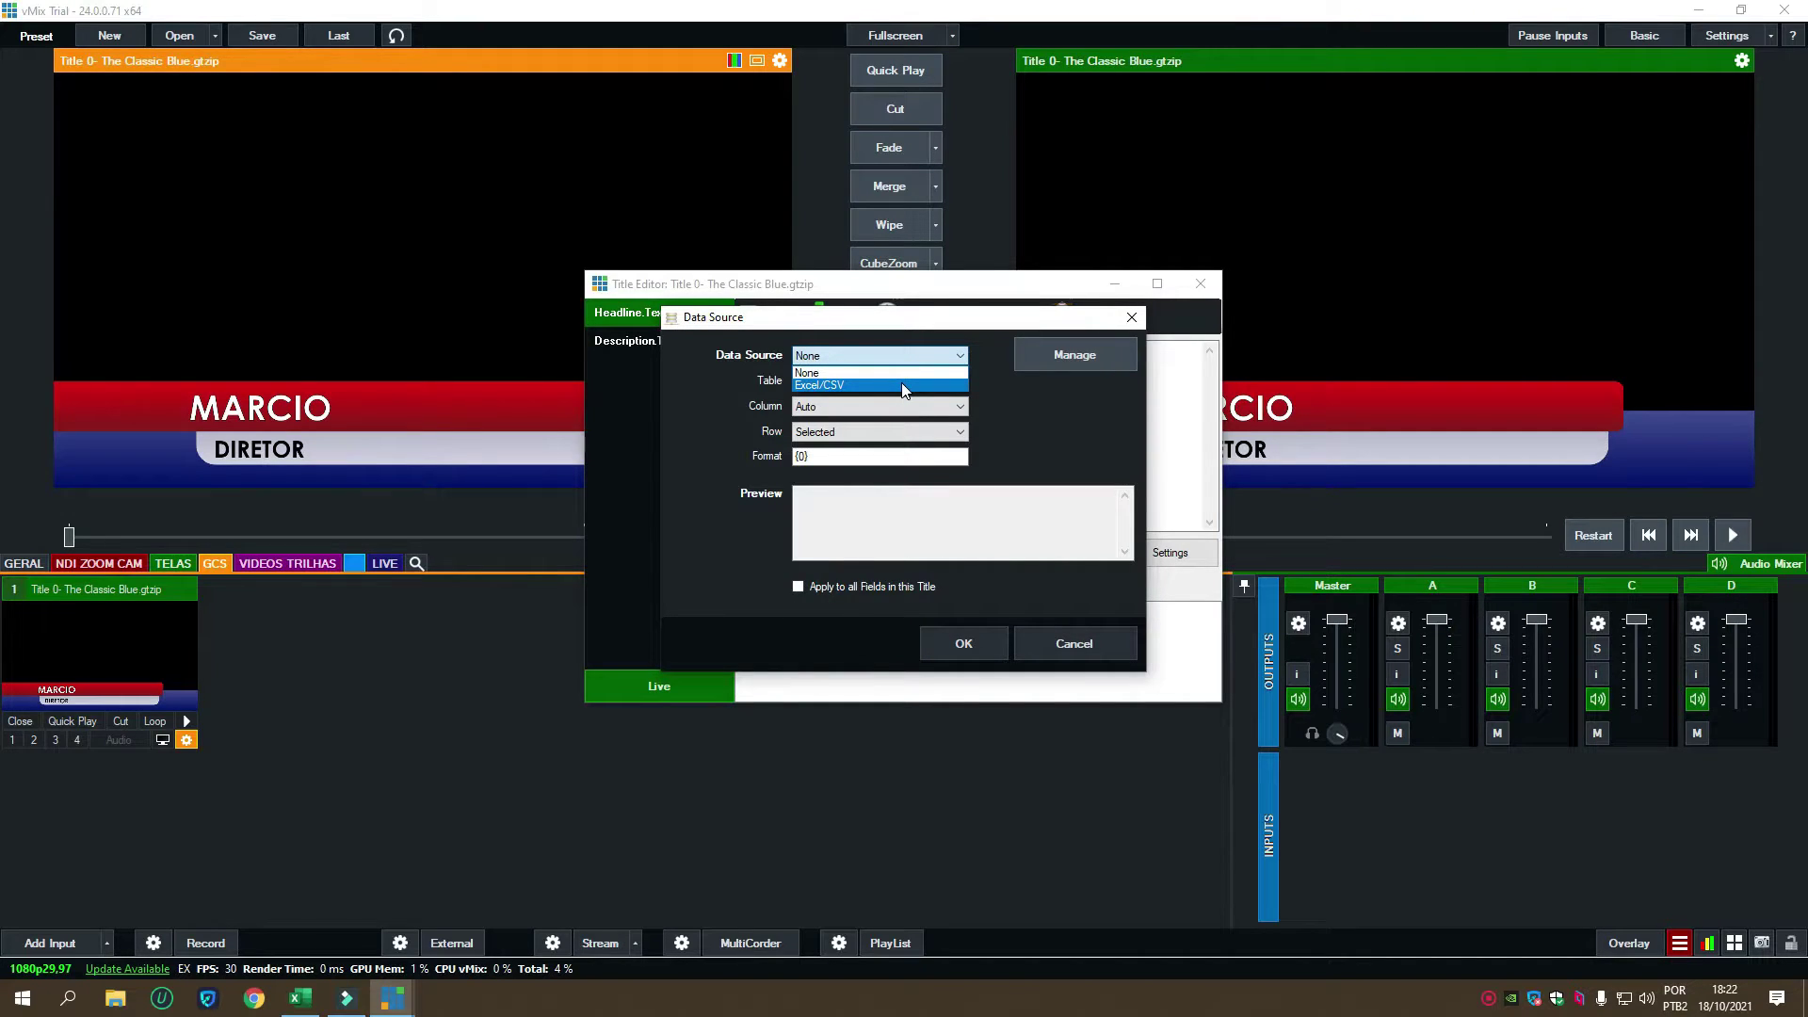
click(902, 387)
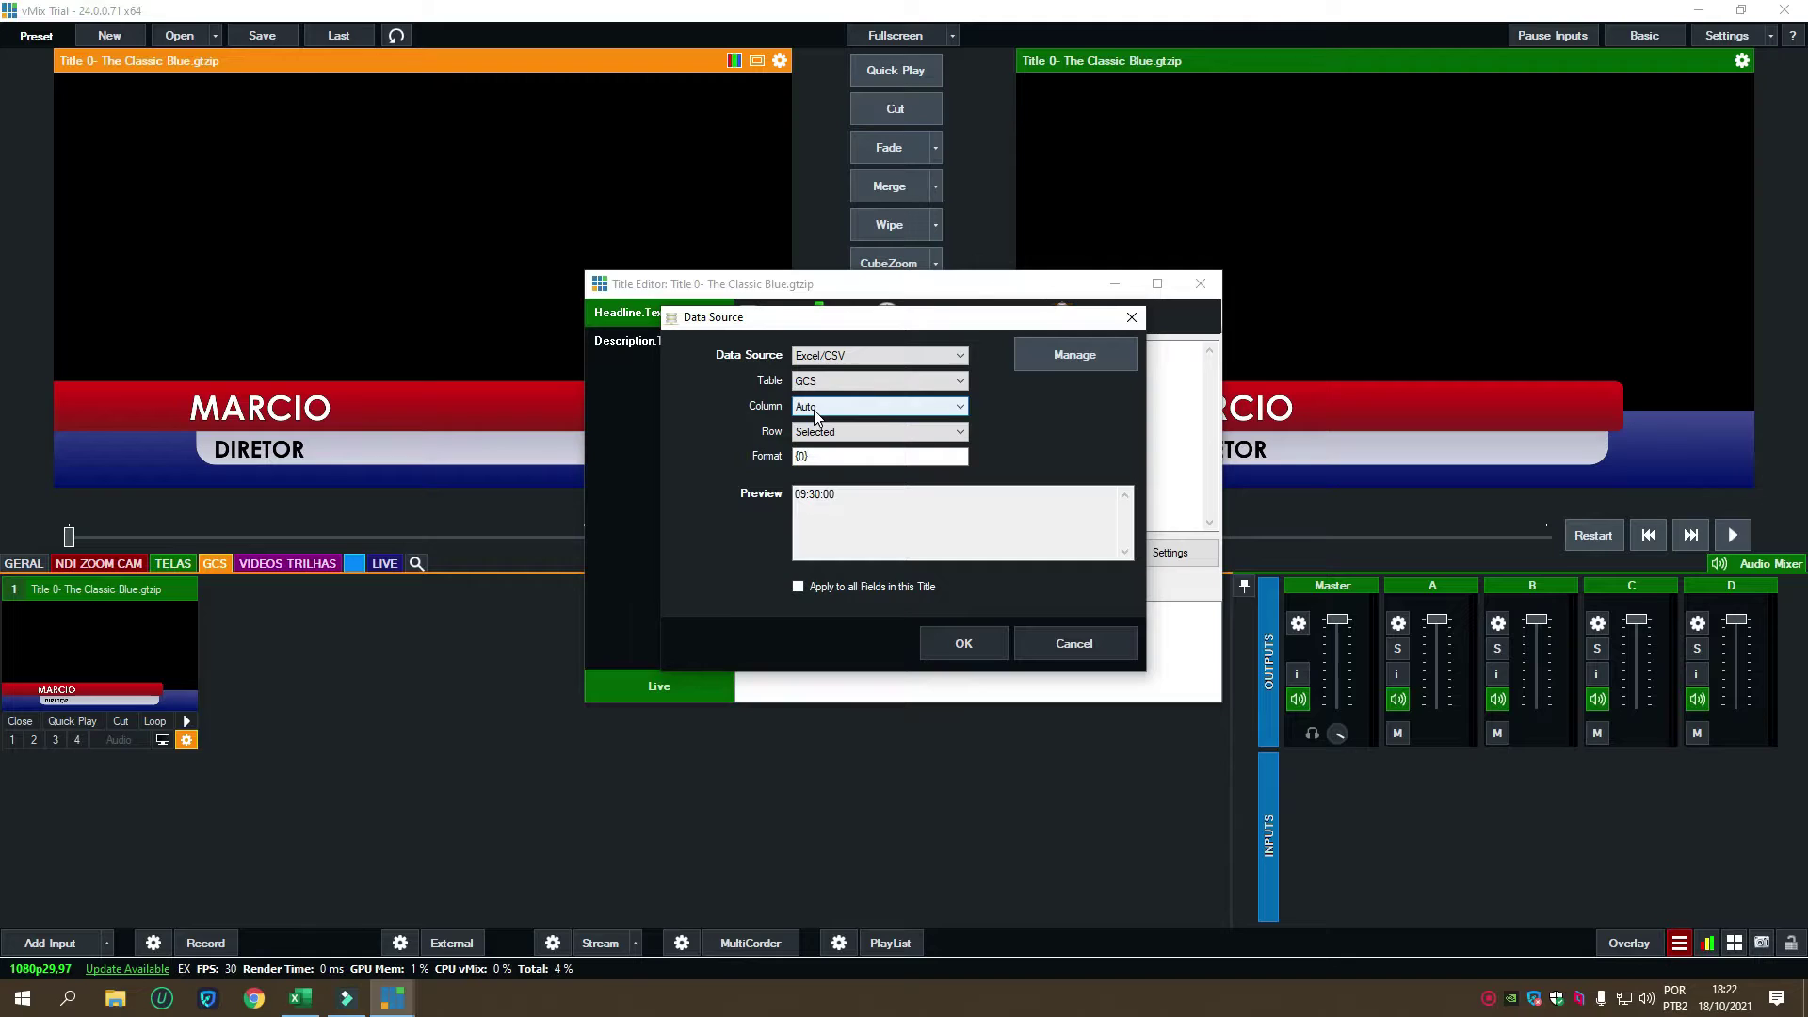
Step: Check the presenter name column B in the Excel workbook and set the headline's data column to Column2 in vMix
click(960, 407)
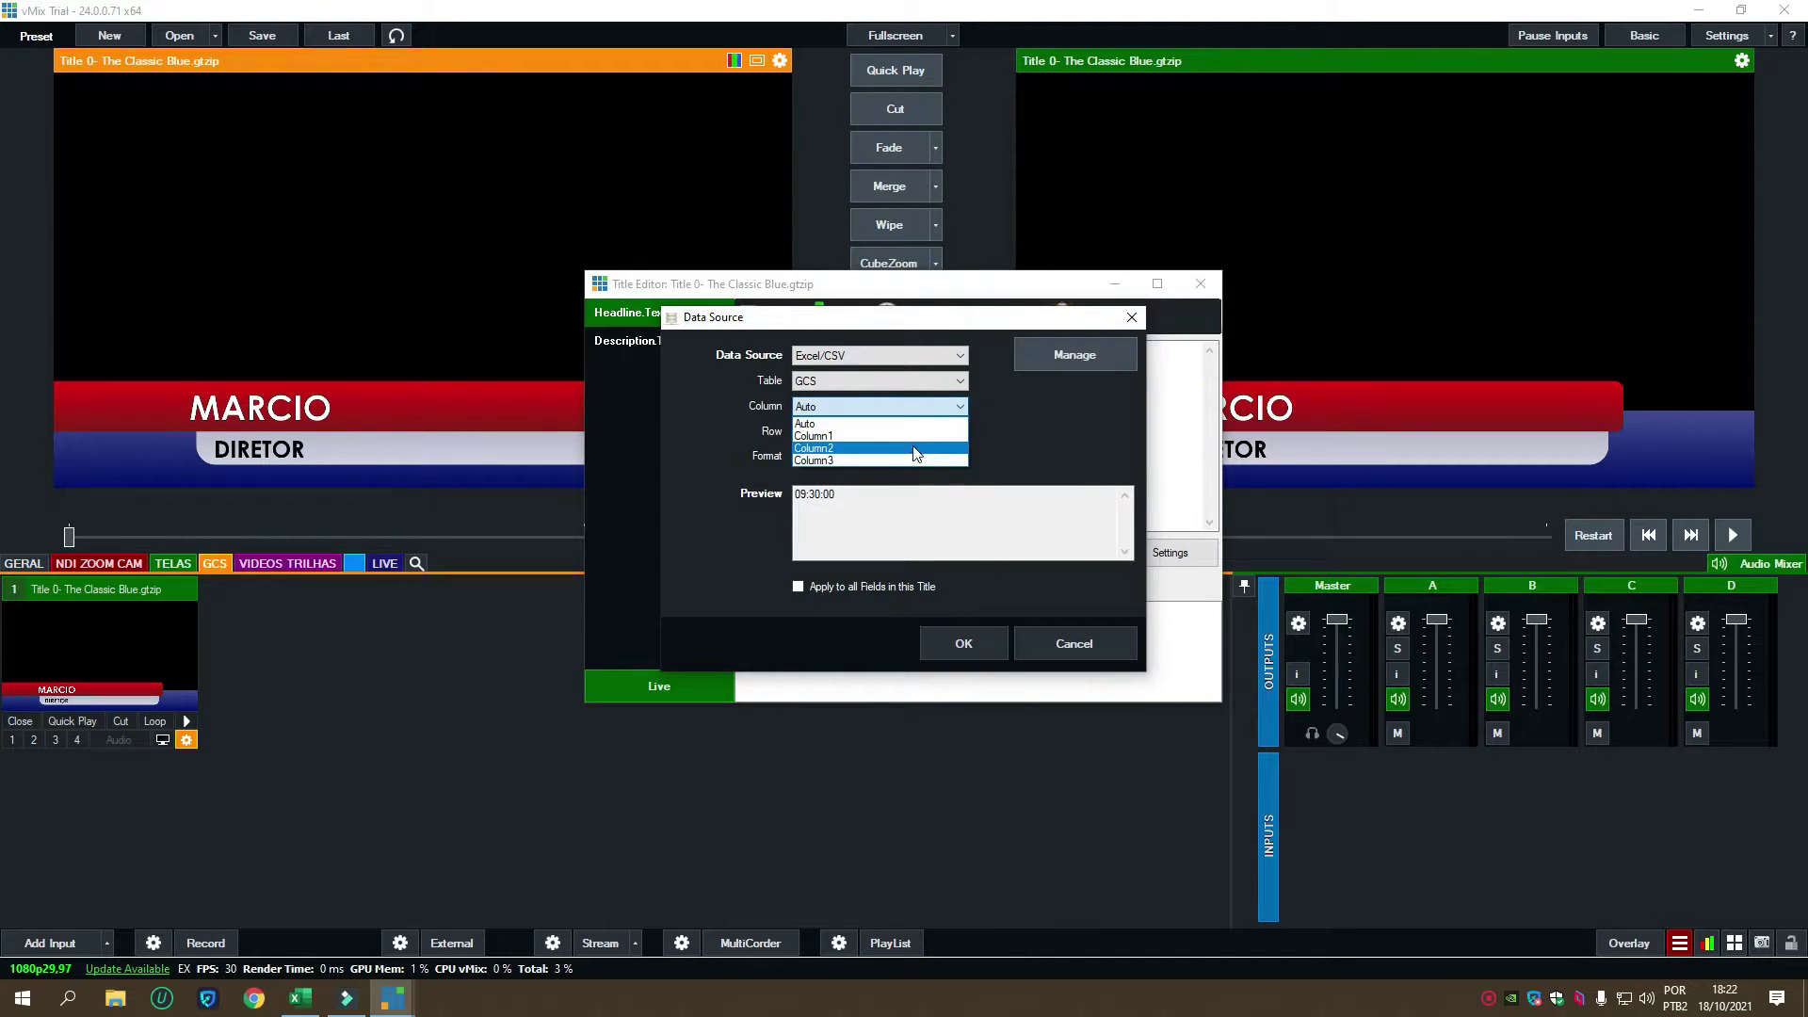
click(305, 1002)
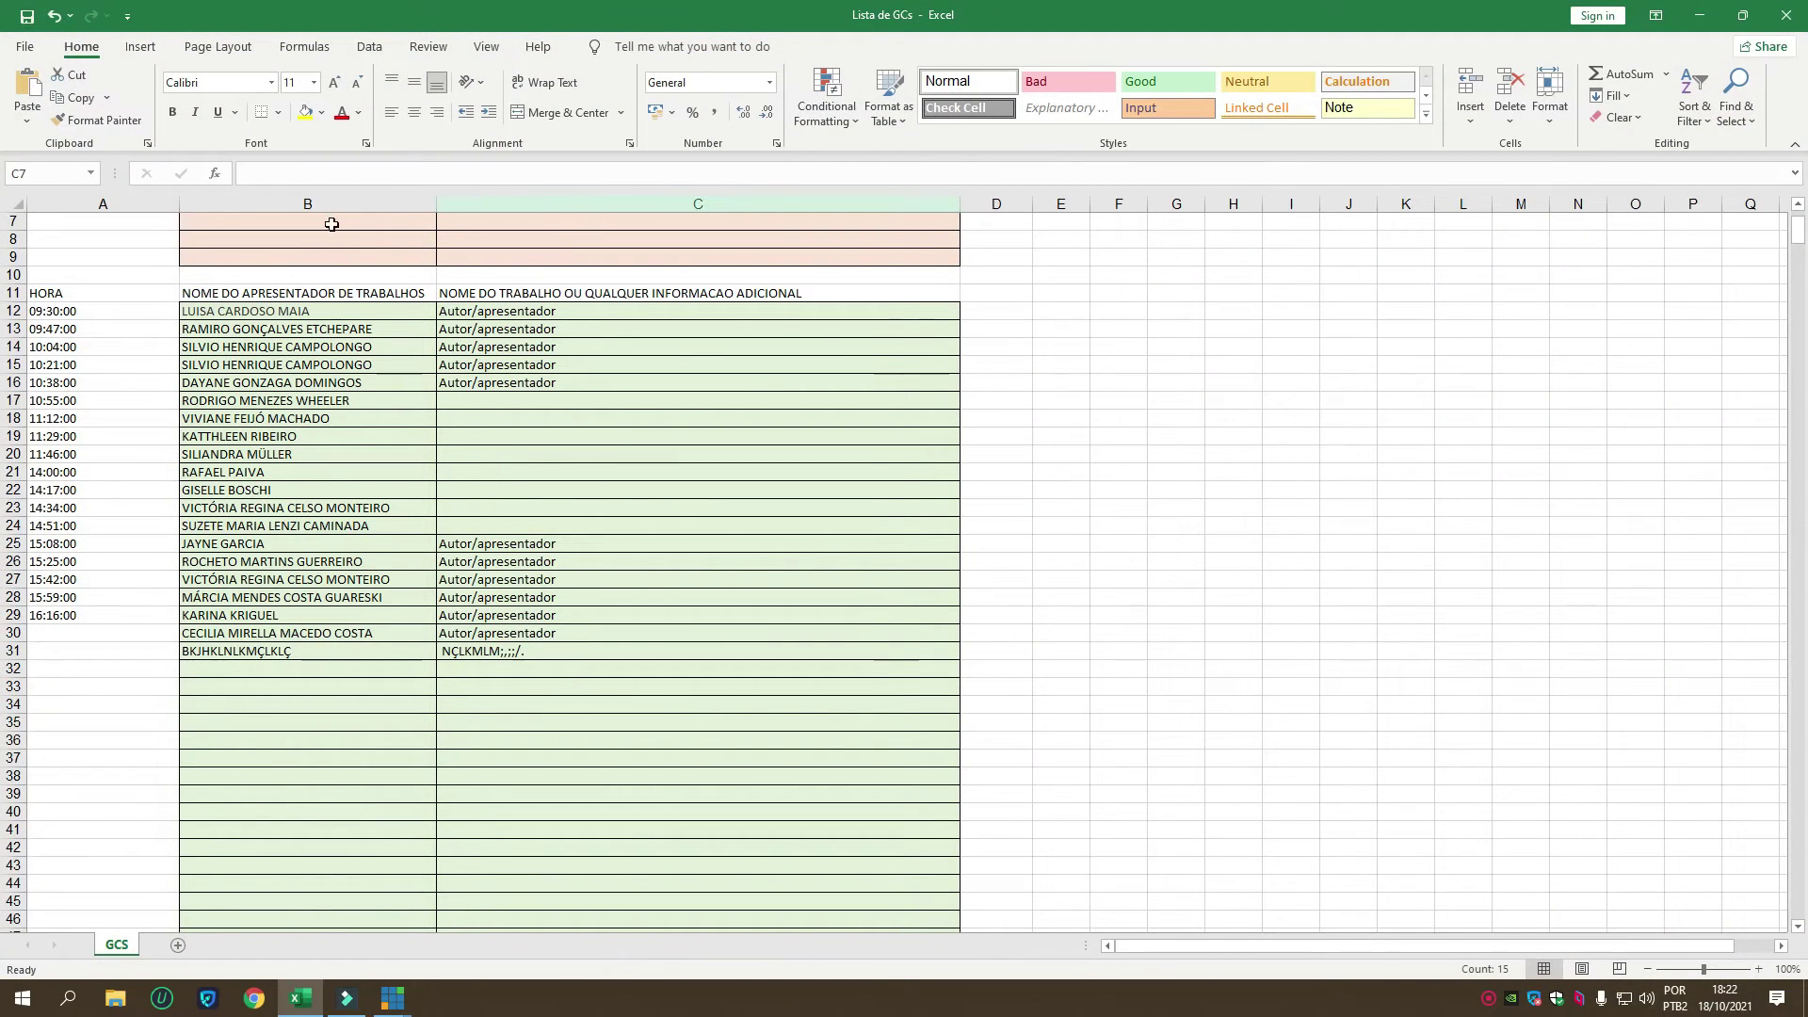
click(320, 203)
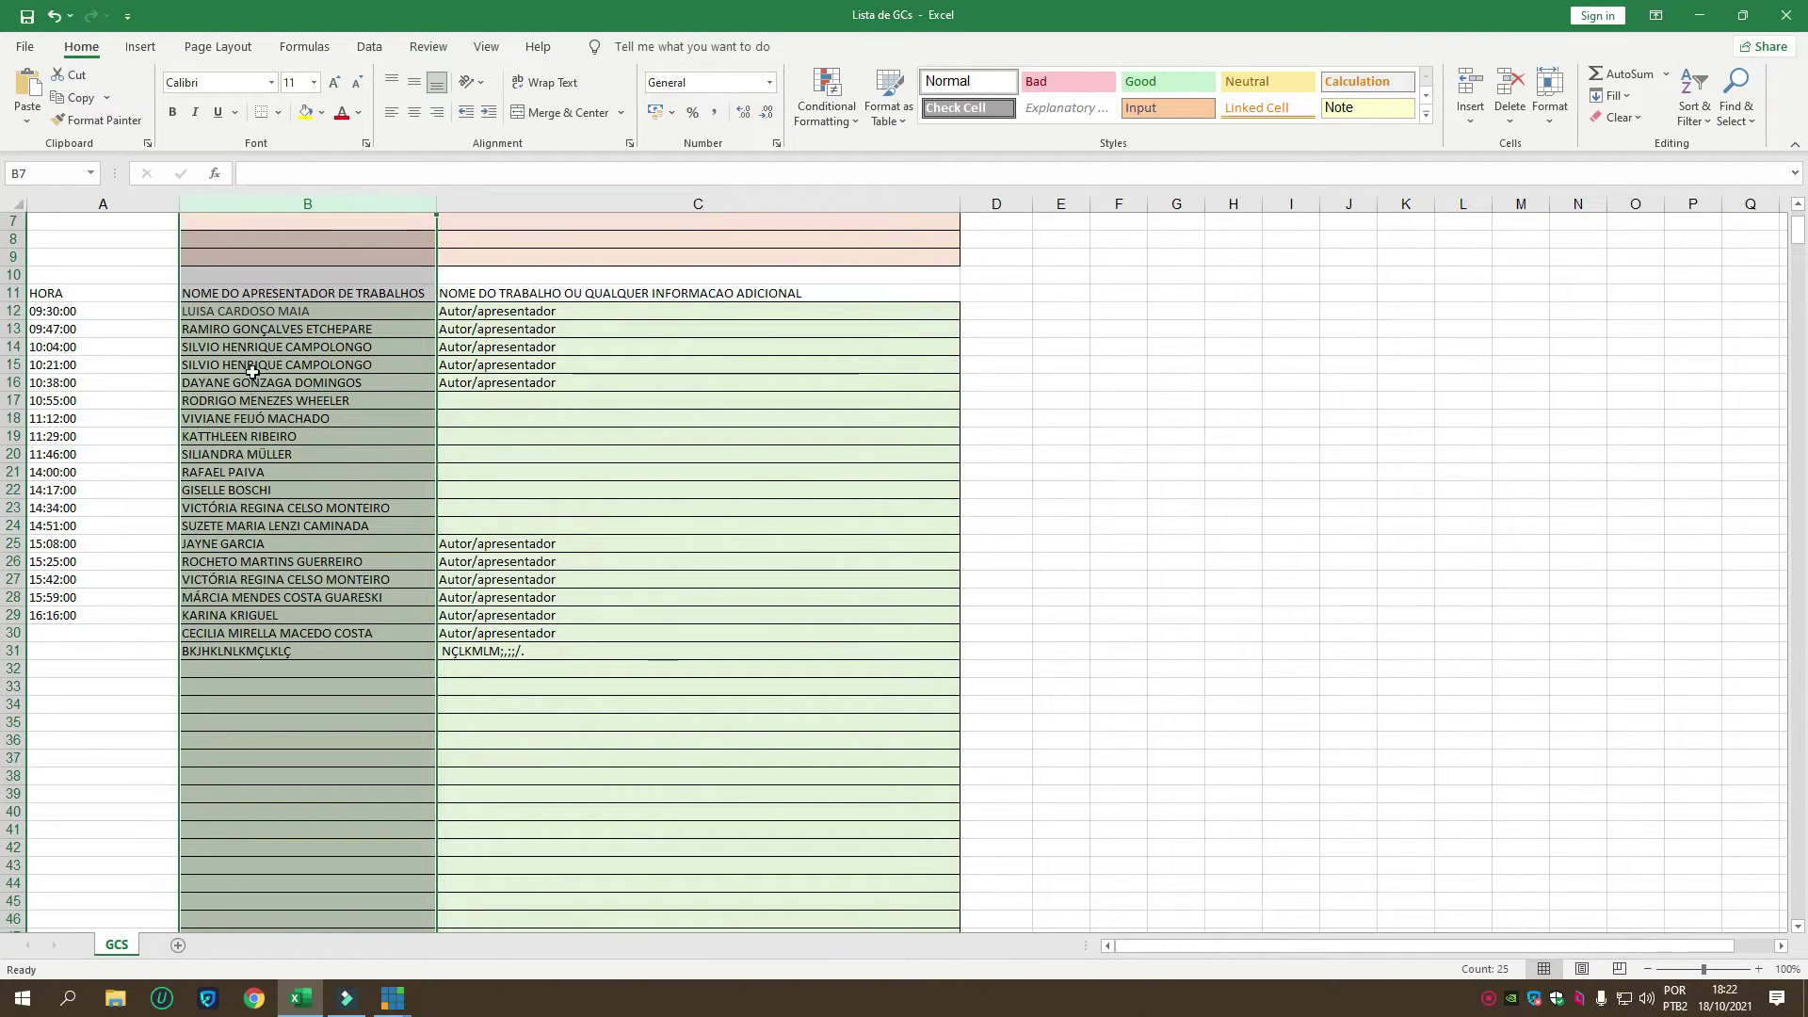
click(392, 998)
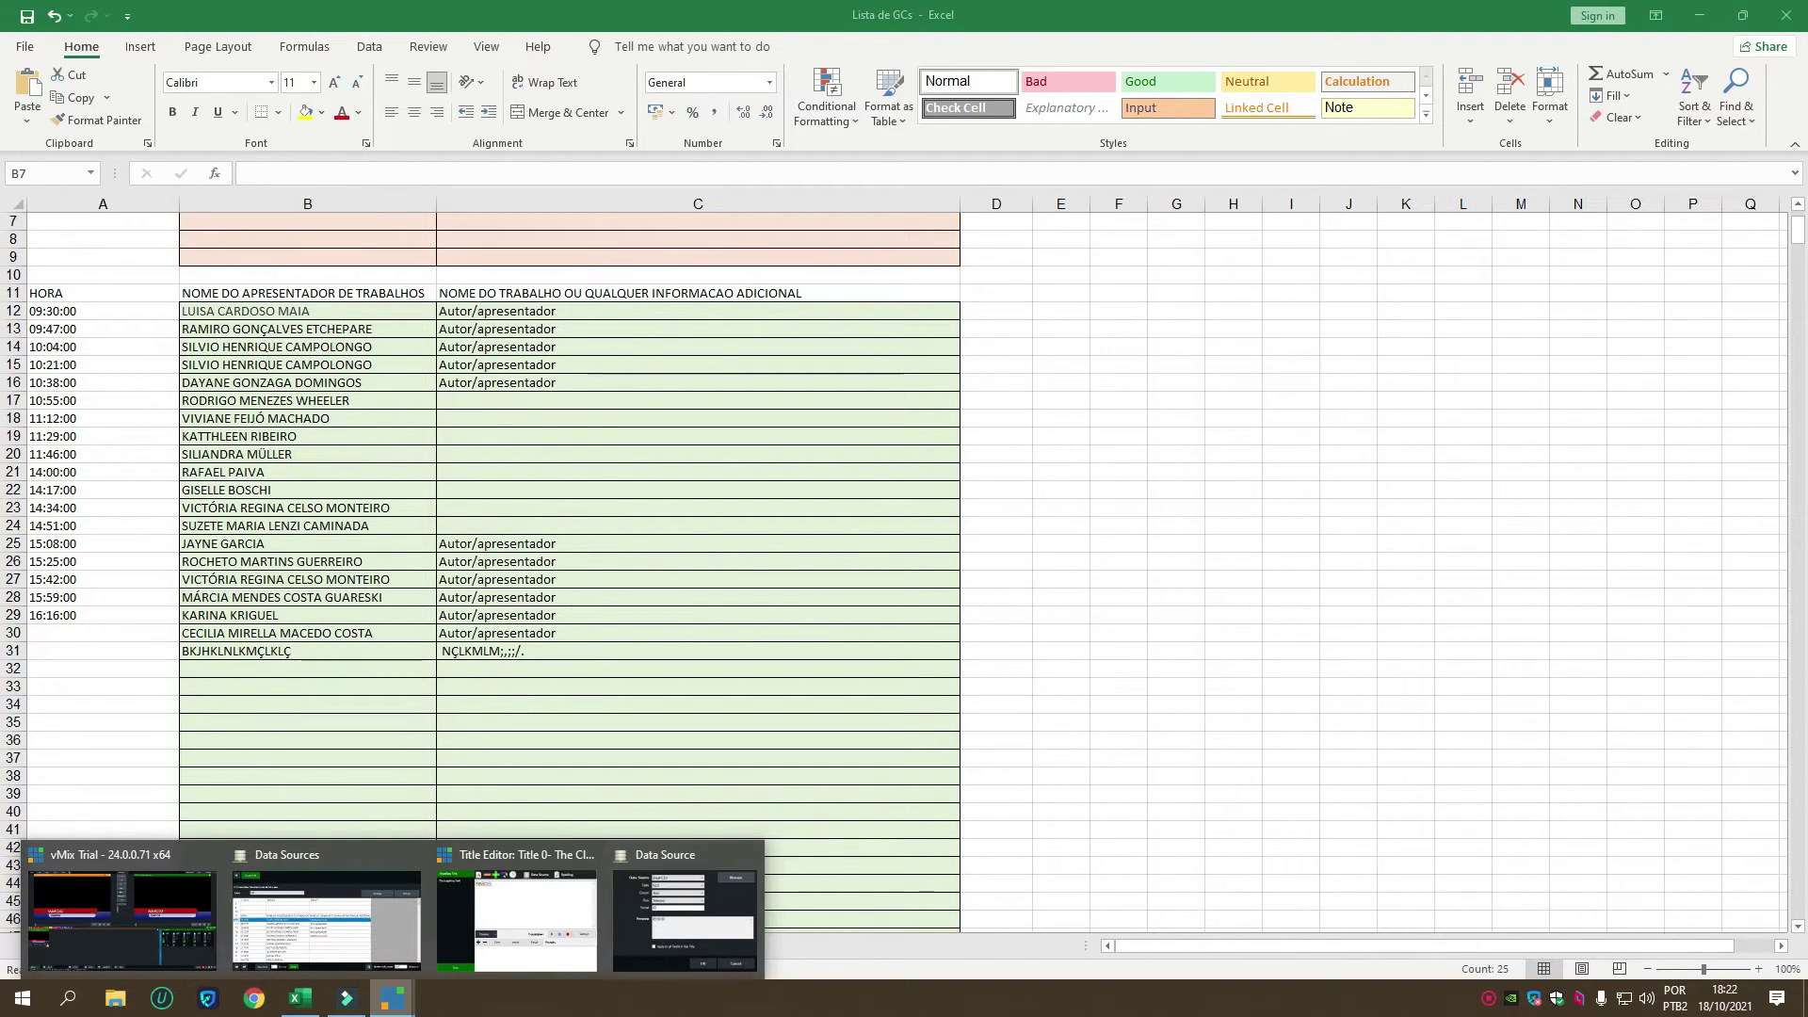
click(678, 859)
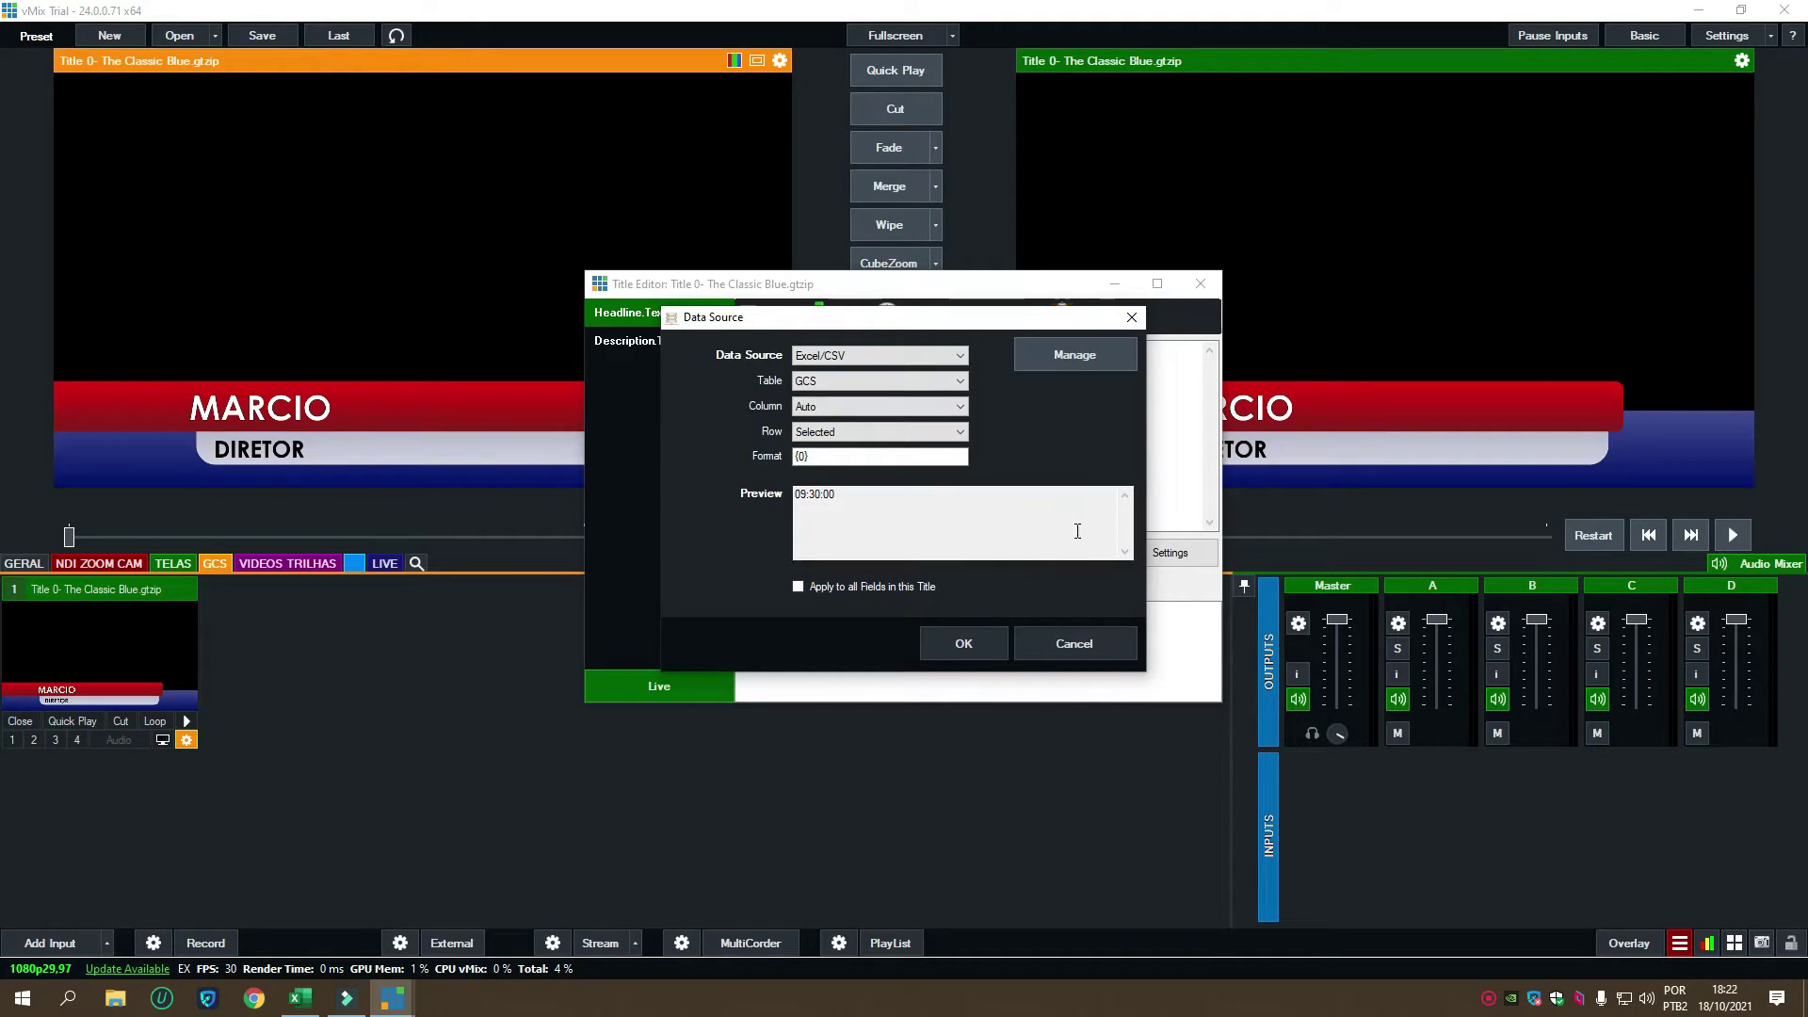
click(868, 406)
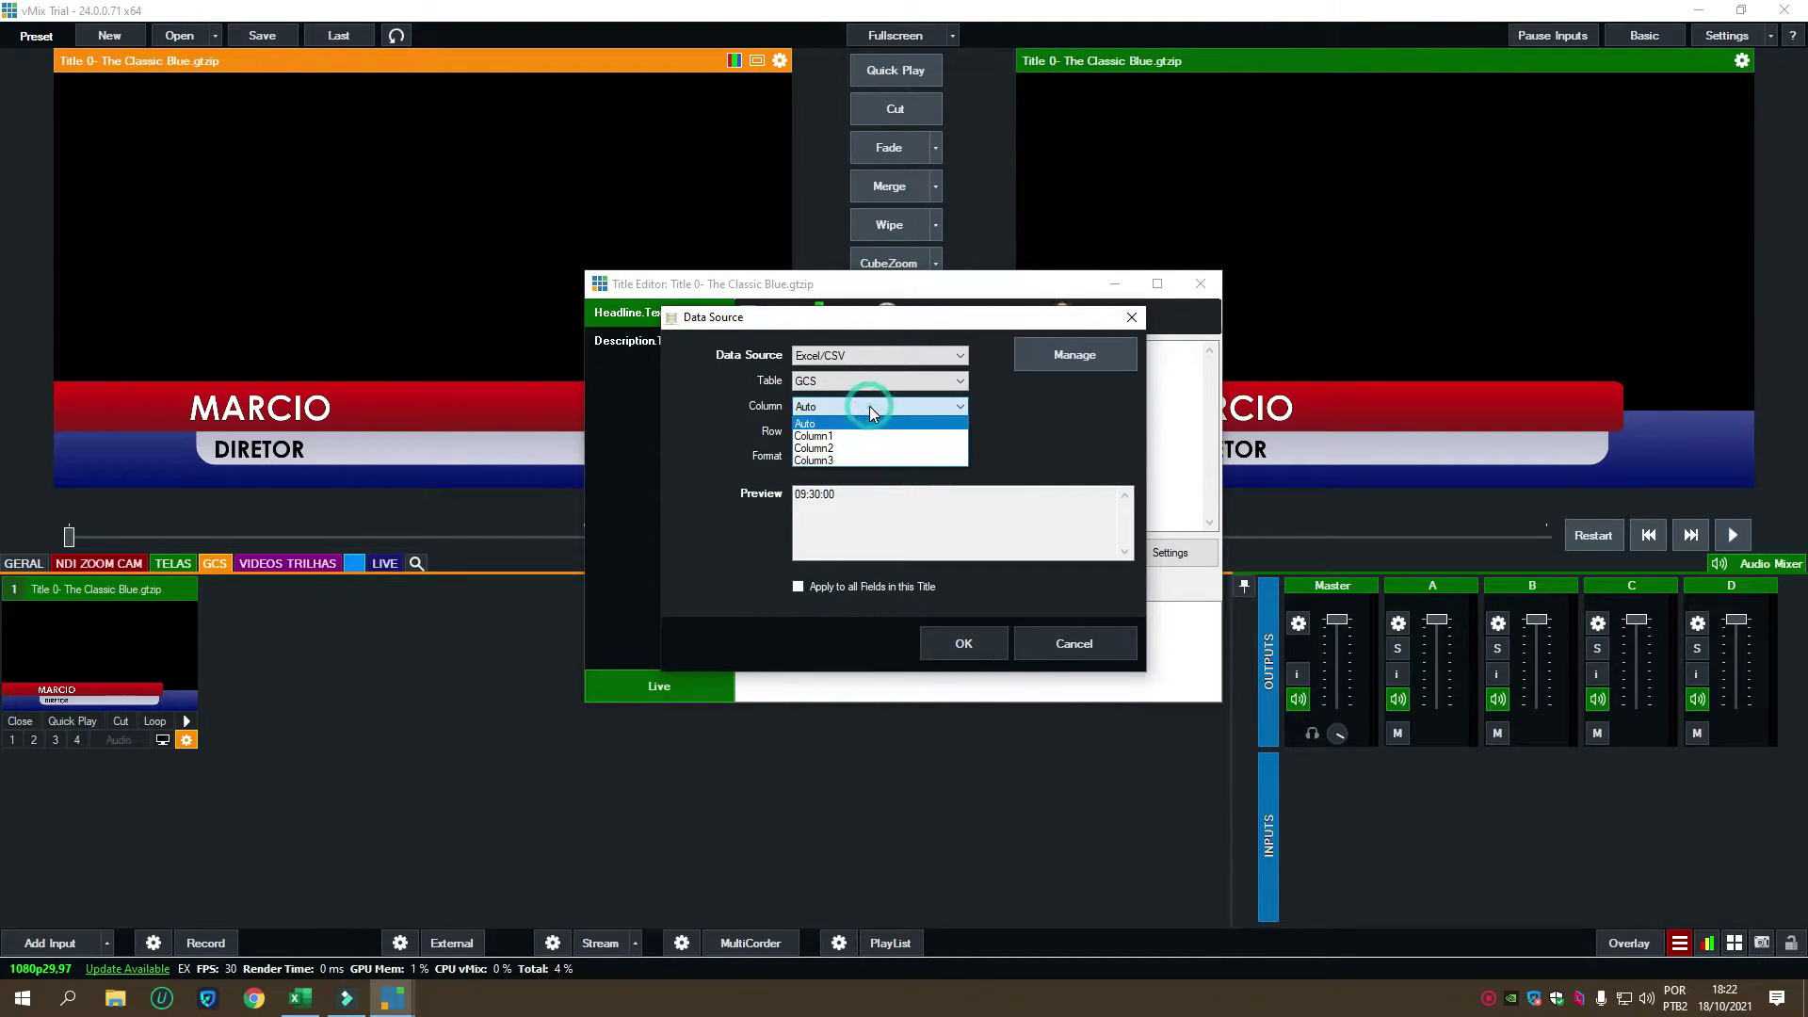
click(866, 449)
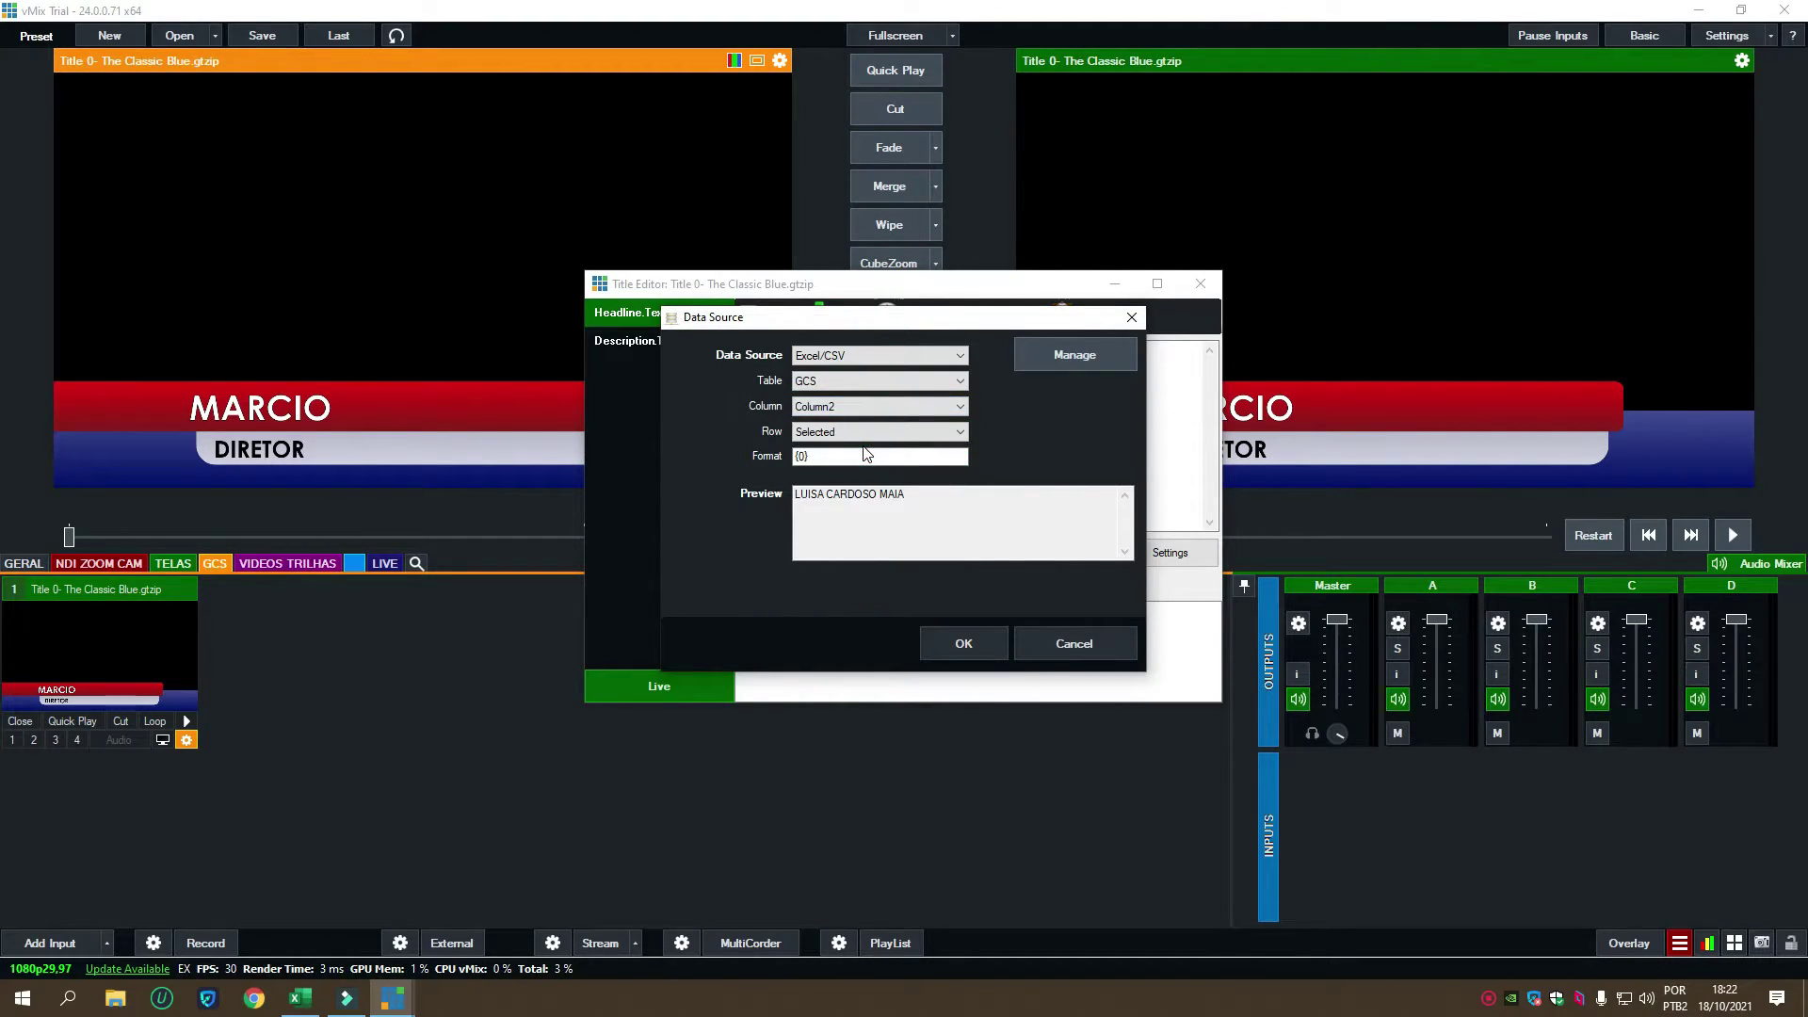
drag(919, 499, 799, 497)
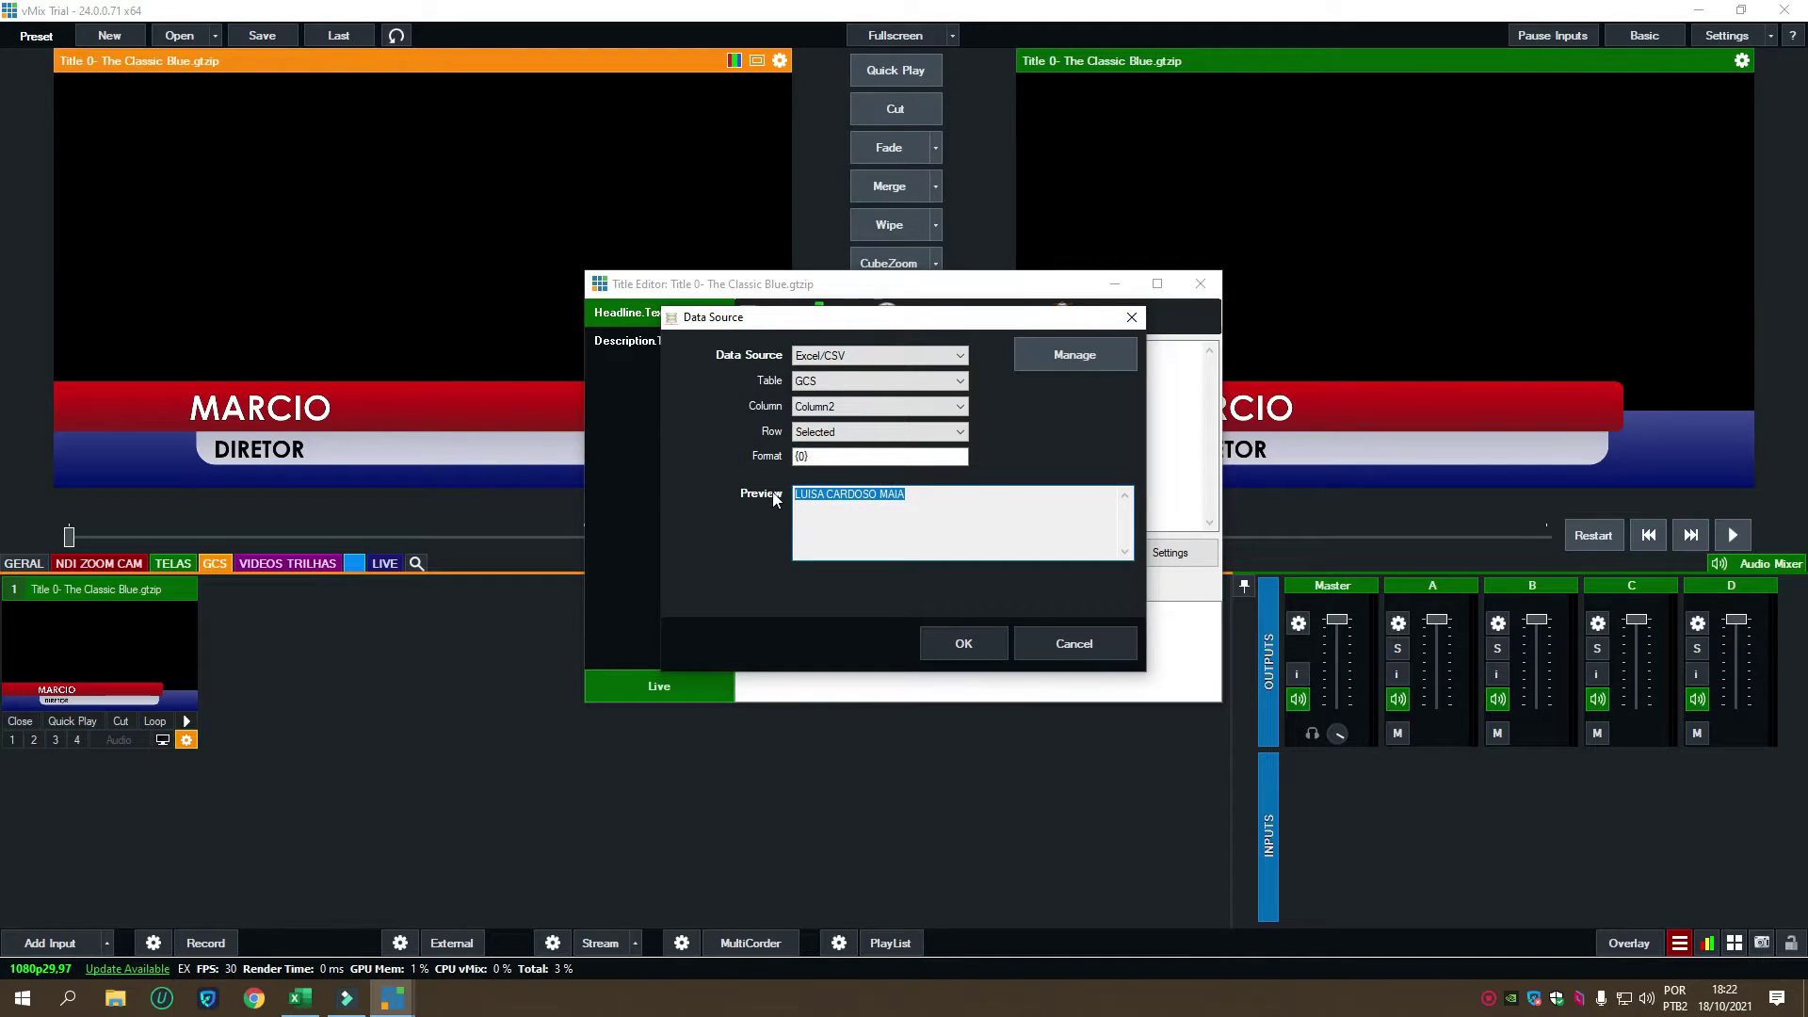
click(942, 510)
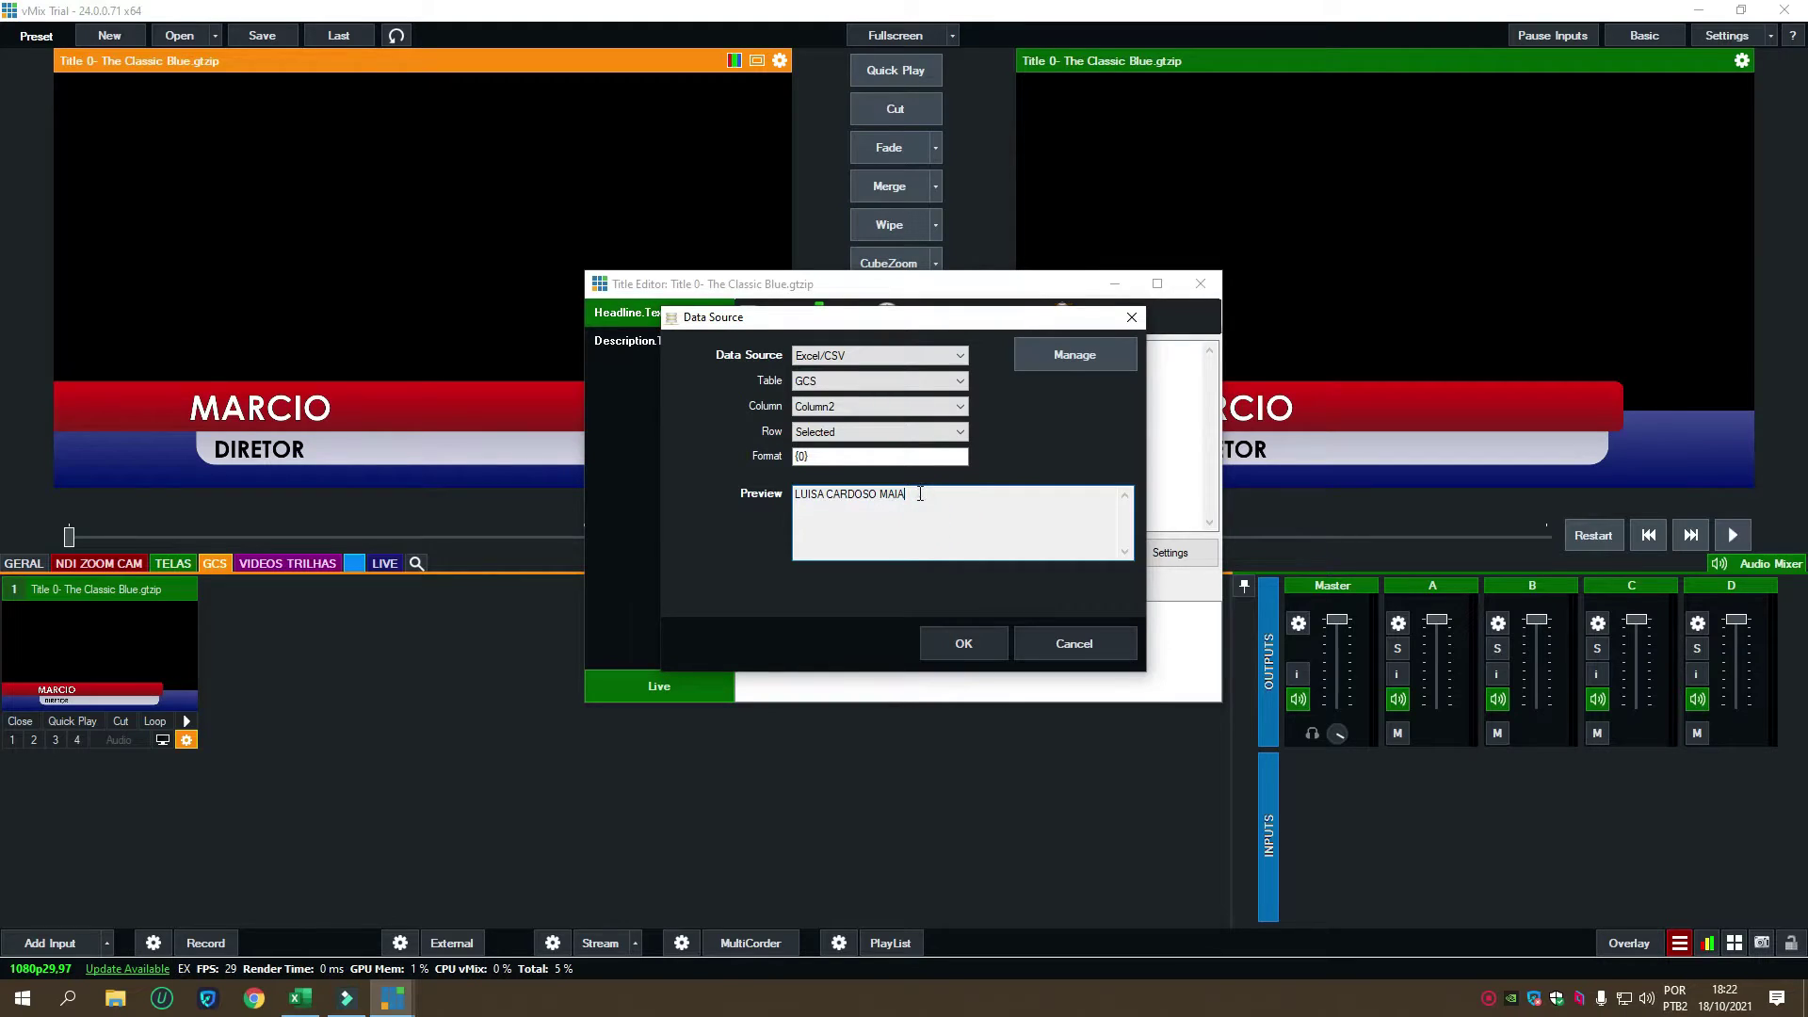
Step: Look through the row choices, keep the headline's row on Selected, and confirm the data source settings
click(828, 441)
scroll(851, 517, down, 5)
scroll(852, 513, up, 2)
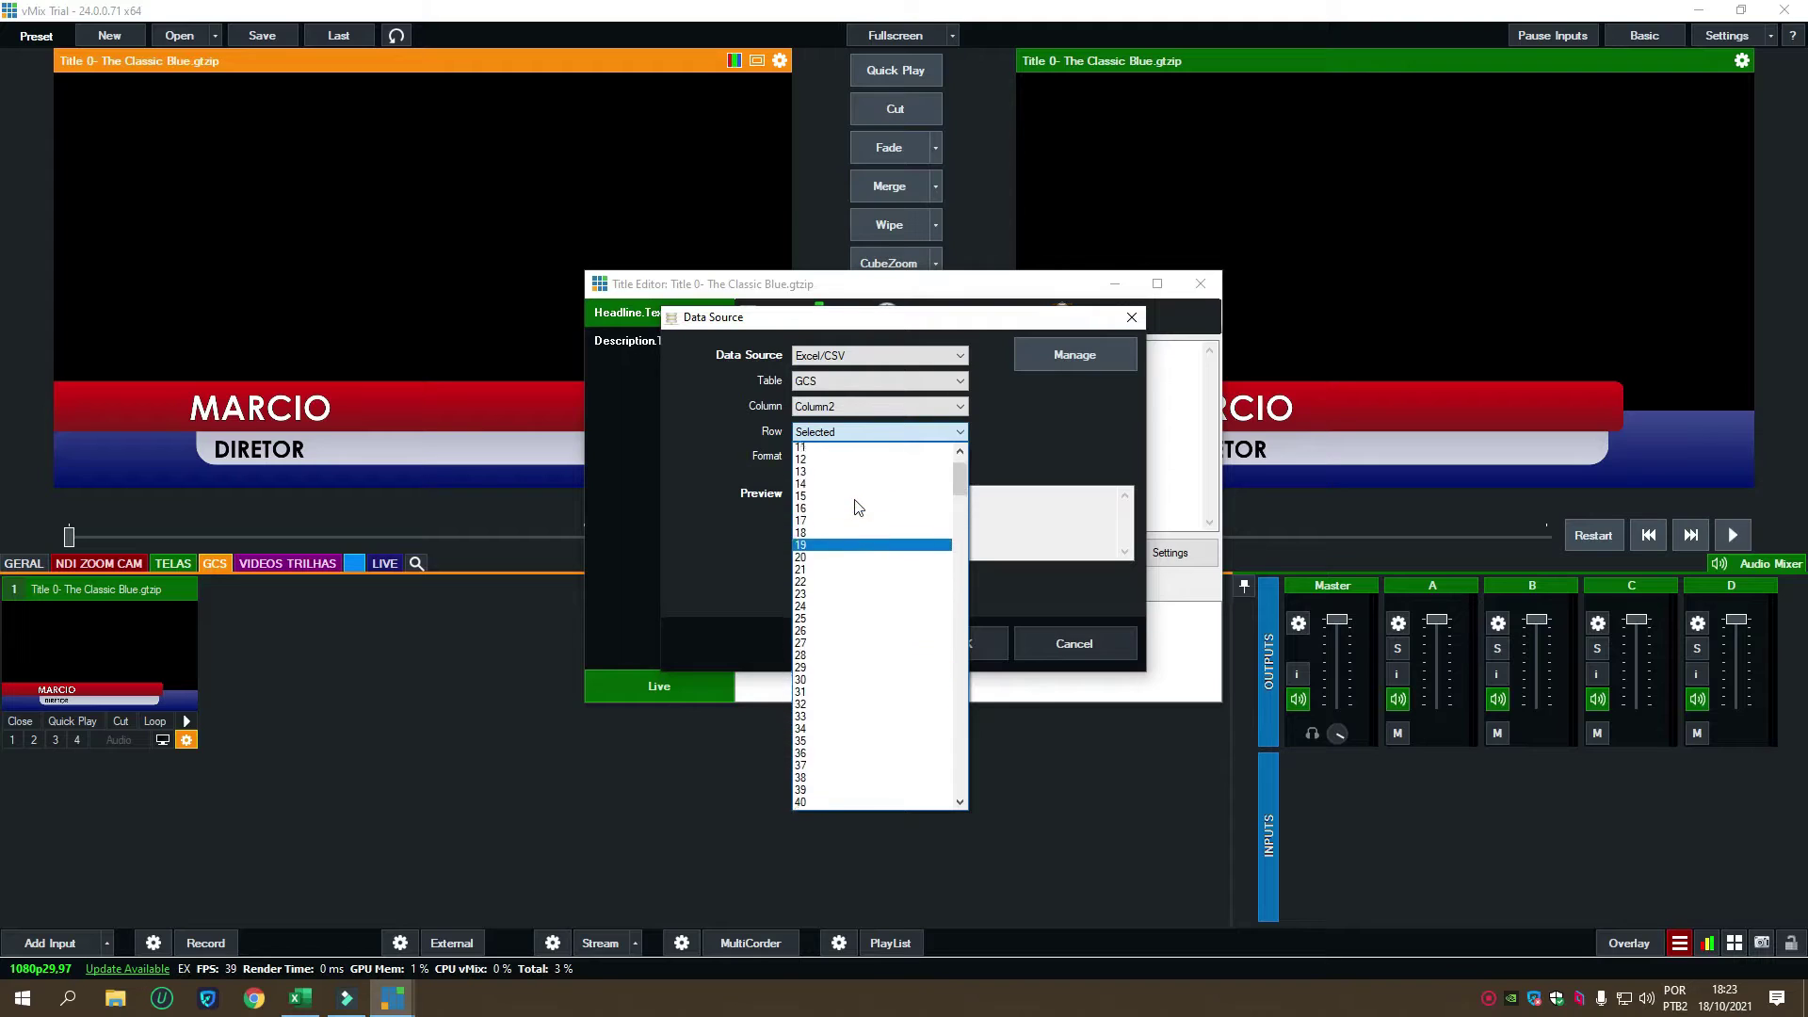
scroll(858, 507, up, 4)
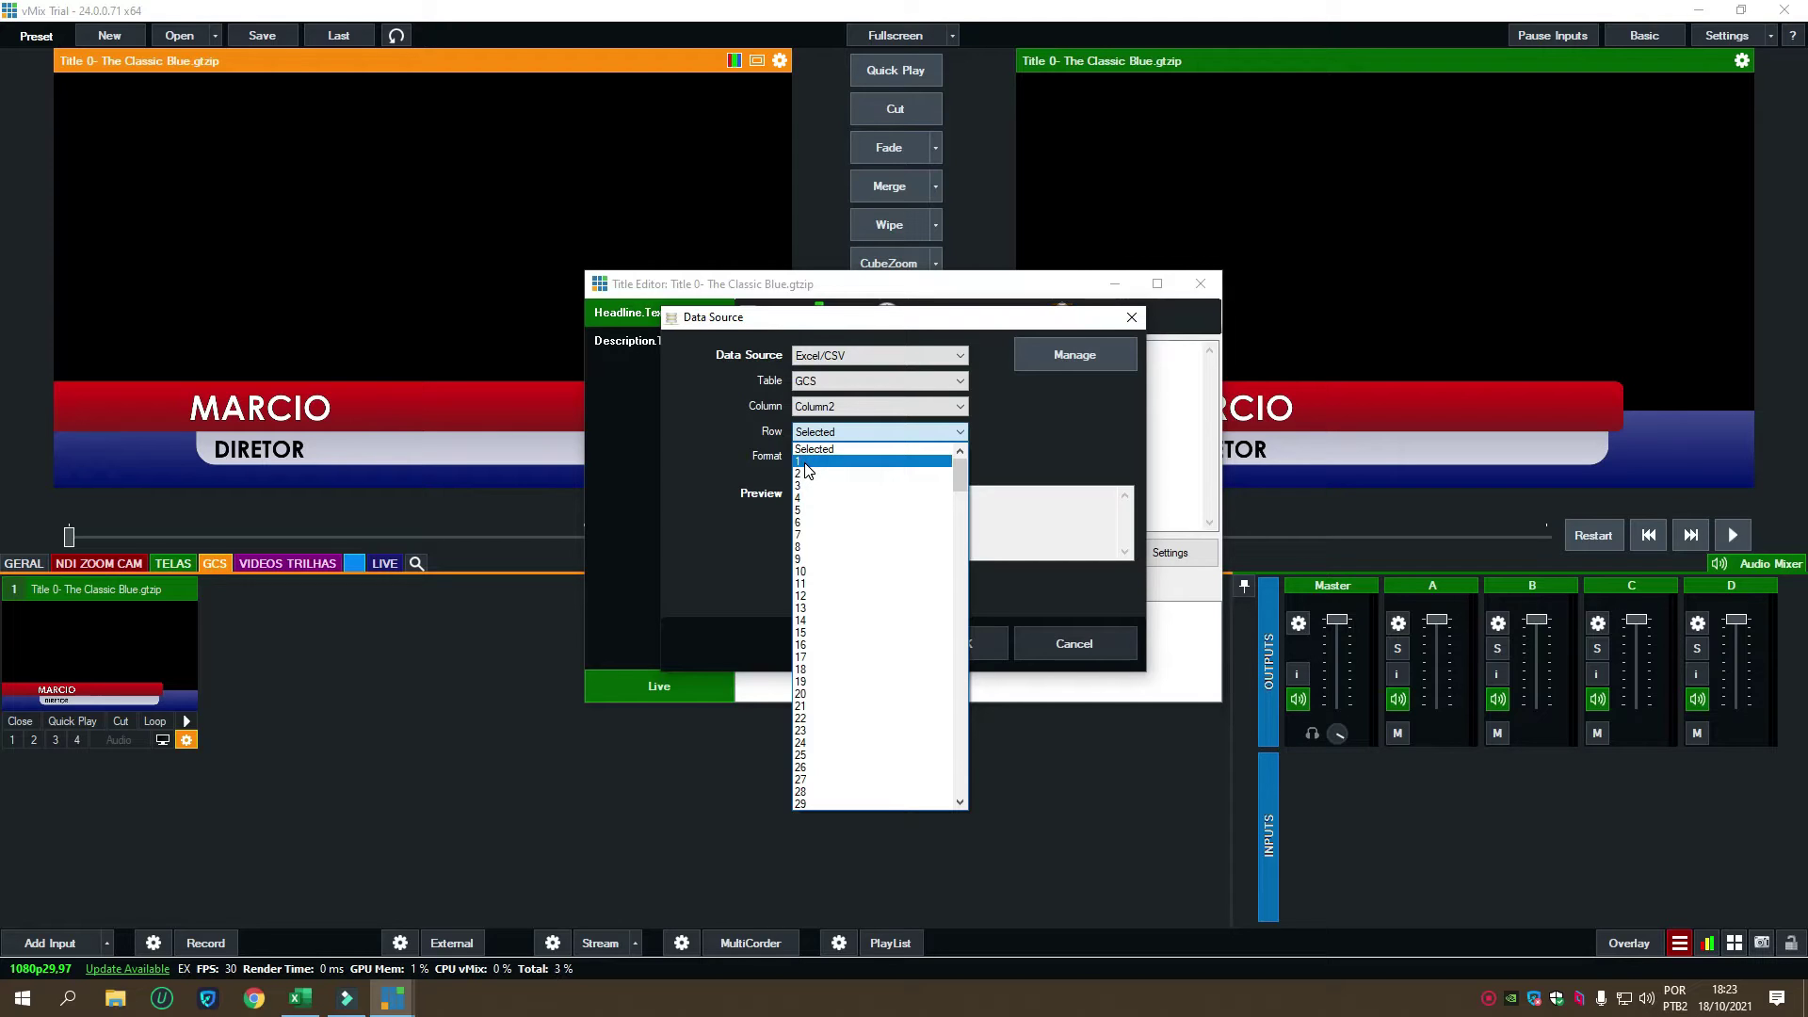
click(833, 449)
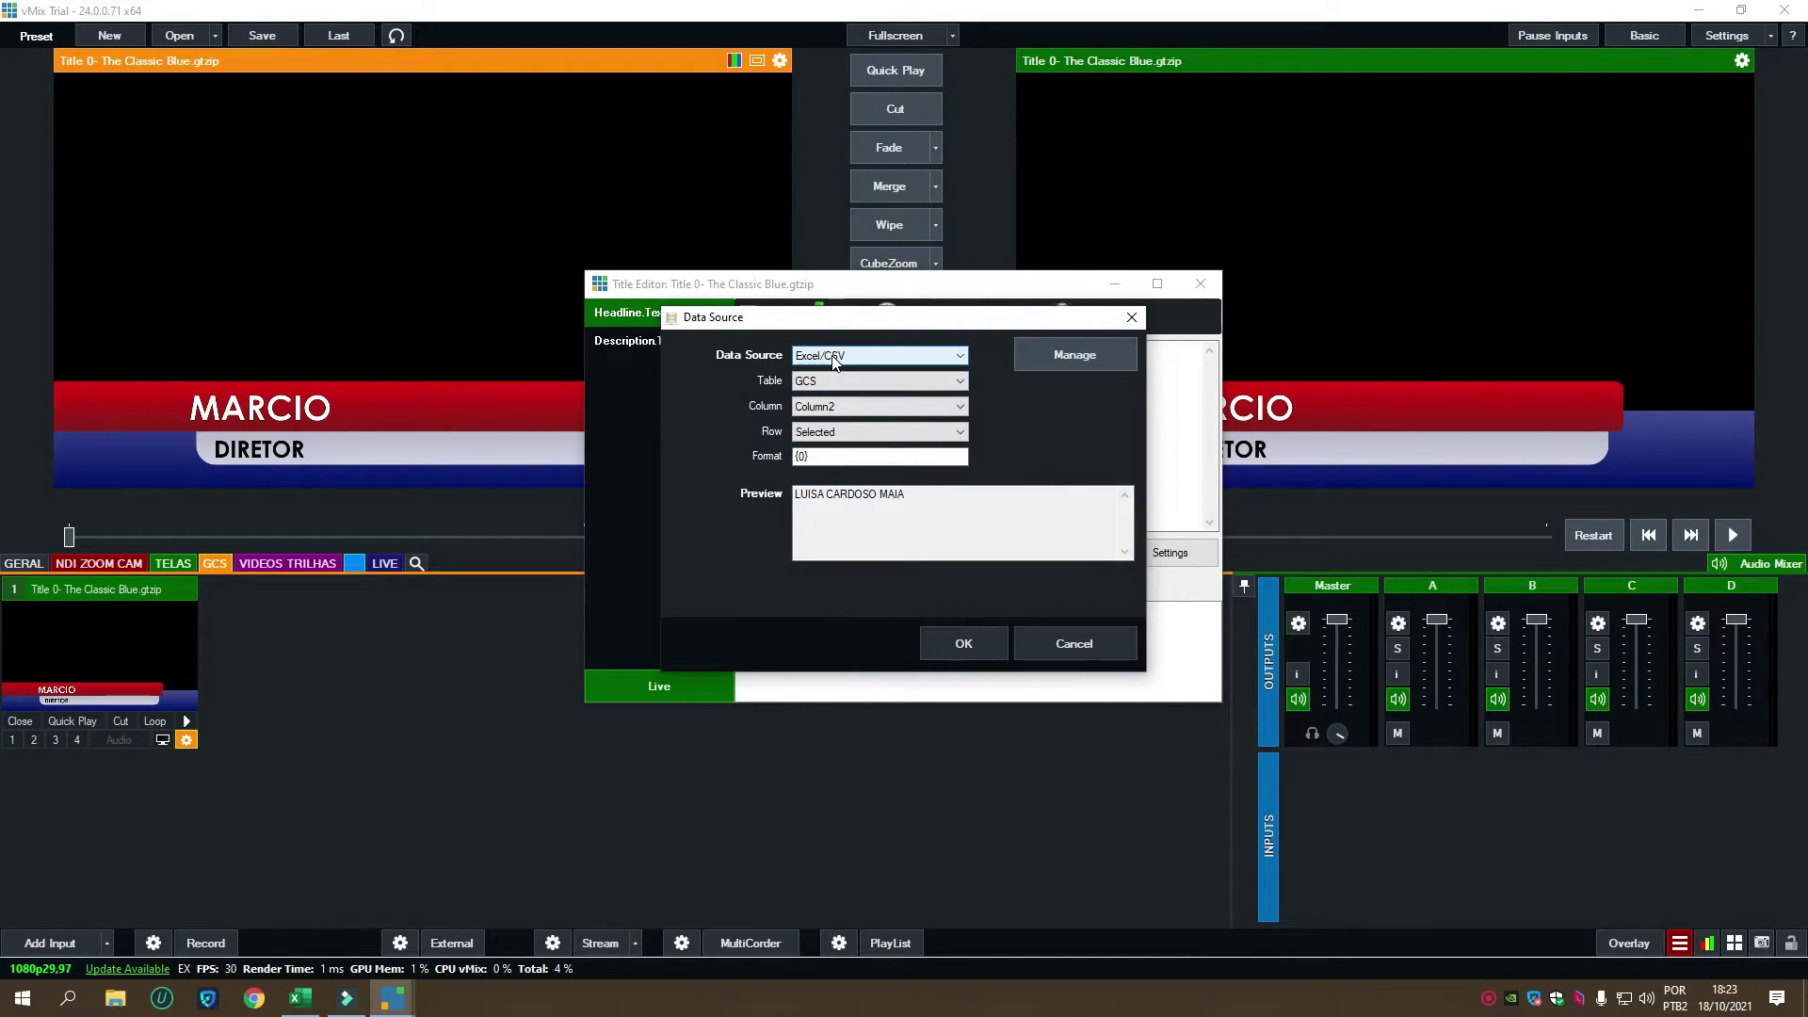
click(819, 407)
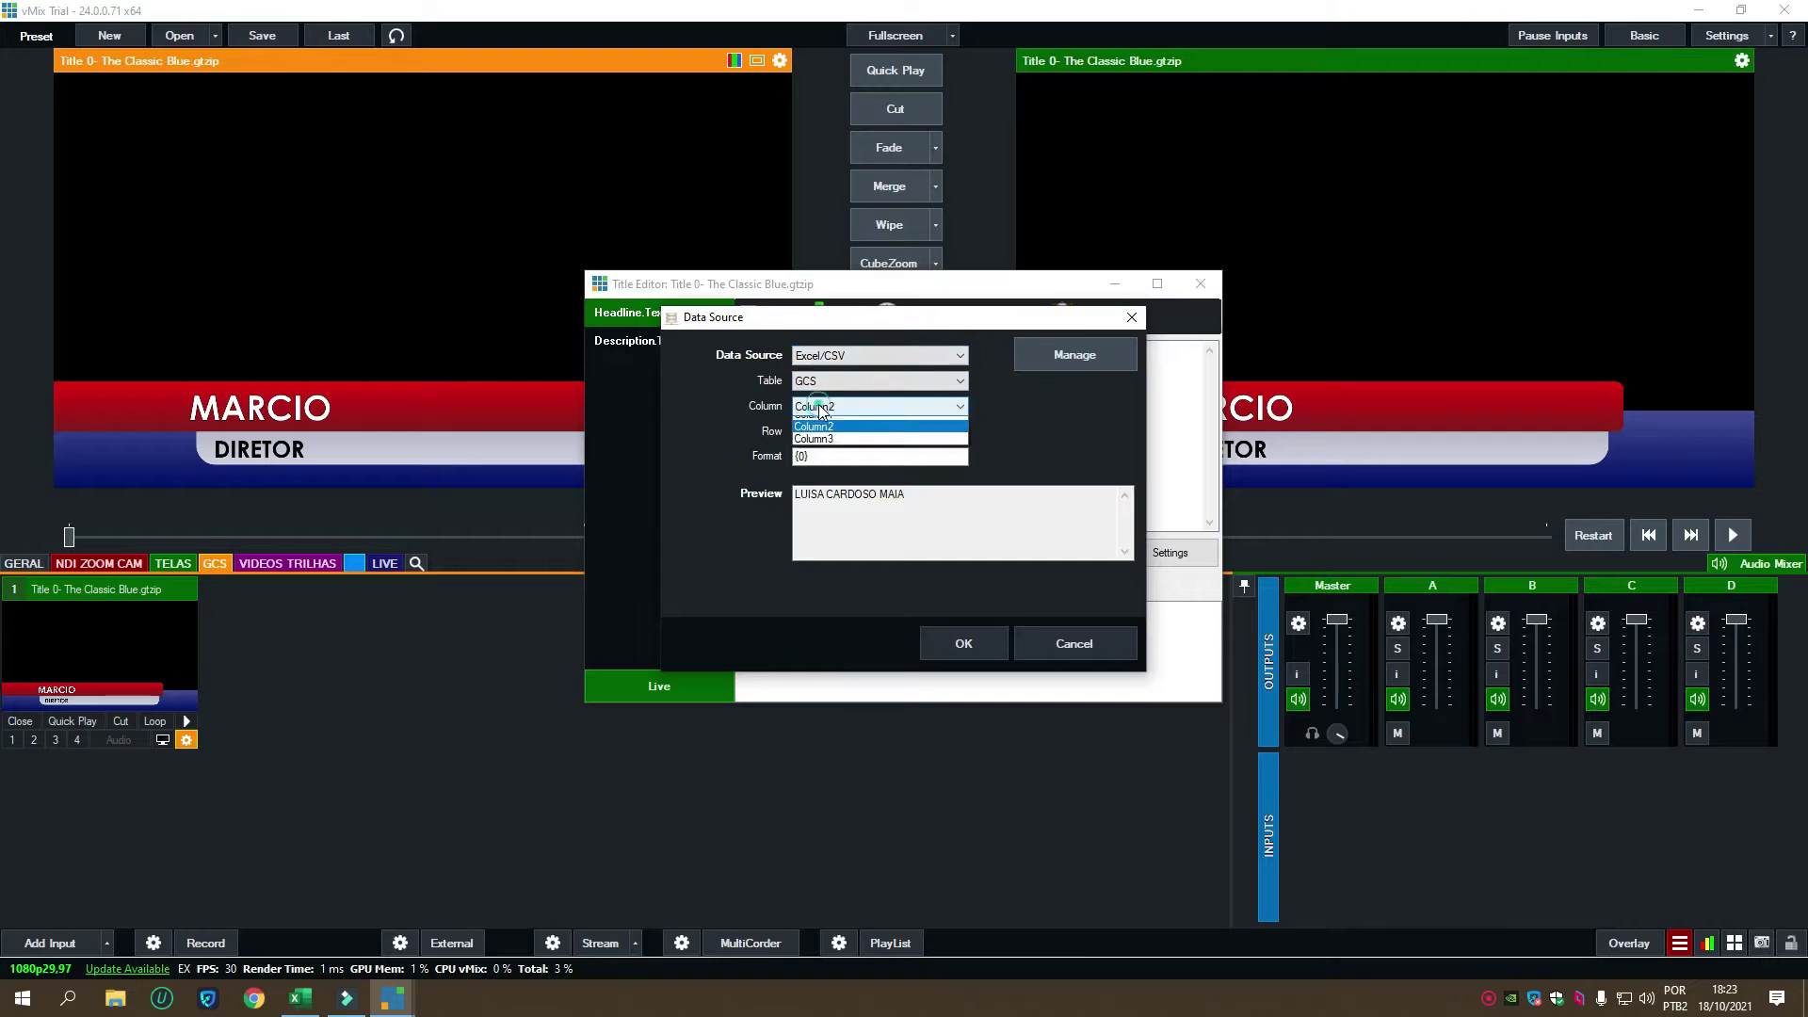
click(819, 410)
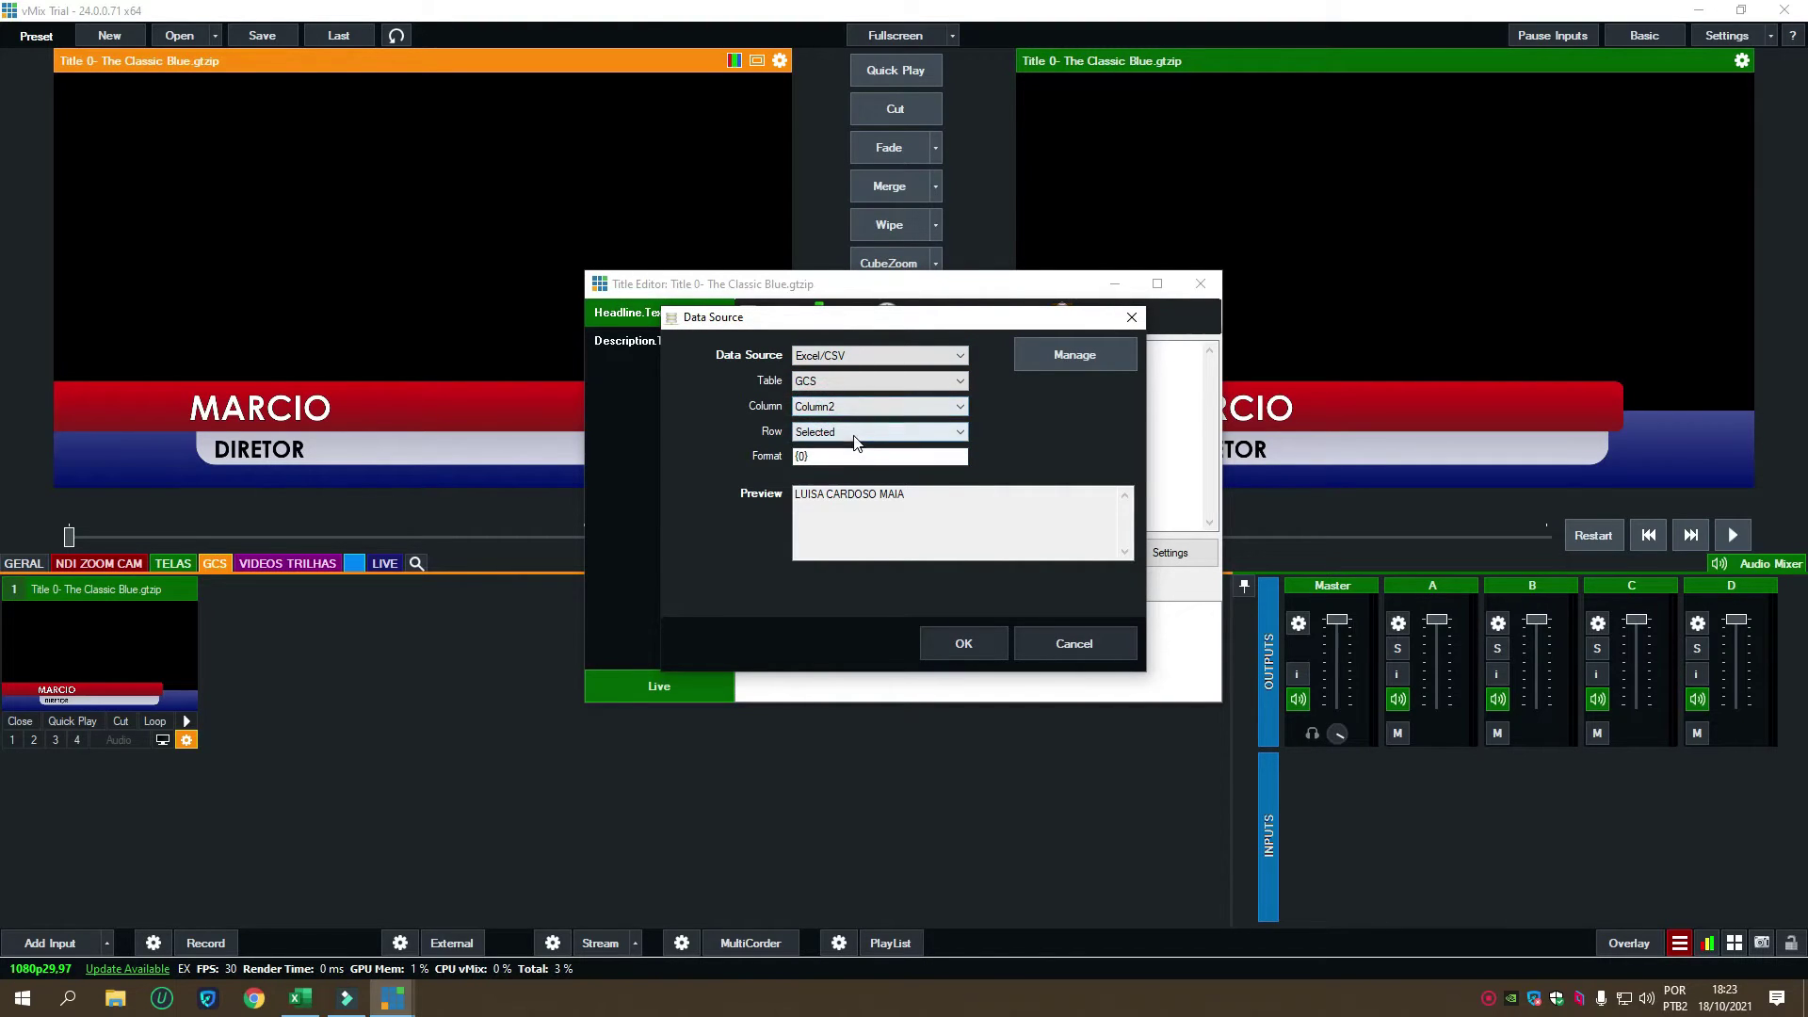
click(852, 433)
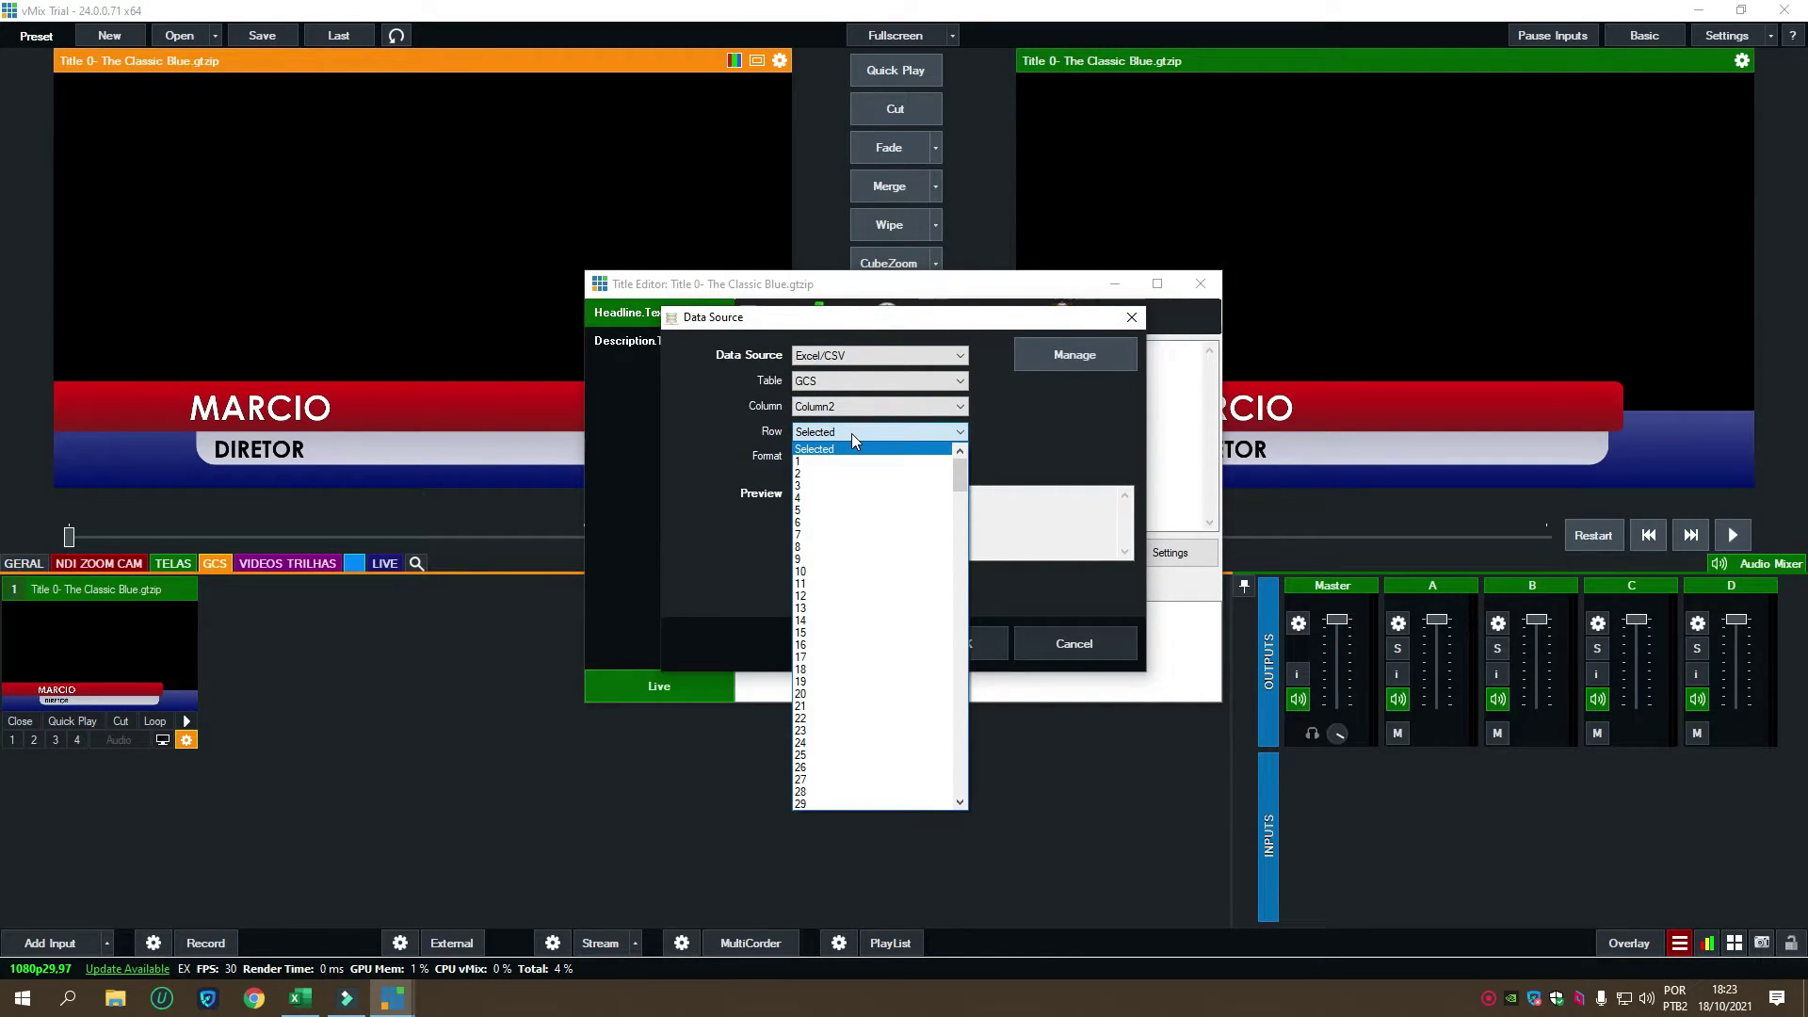
click(851, 434)
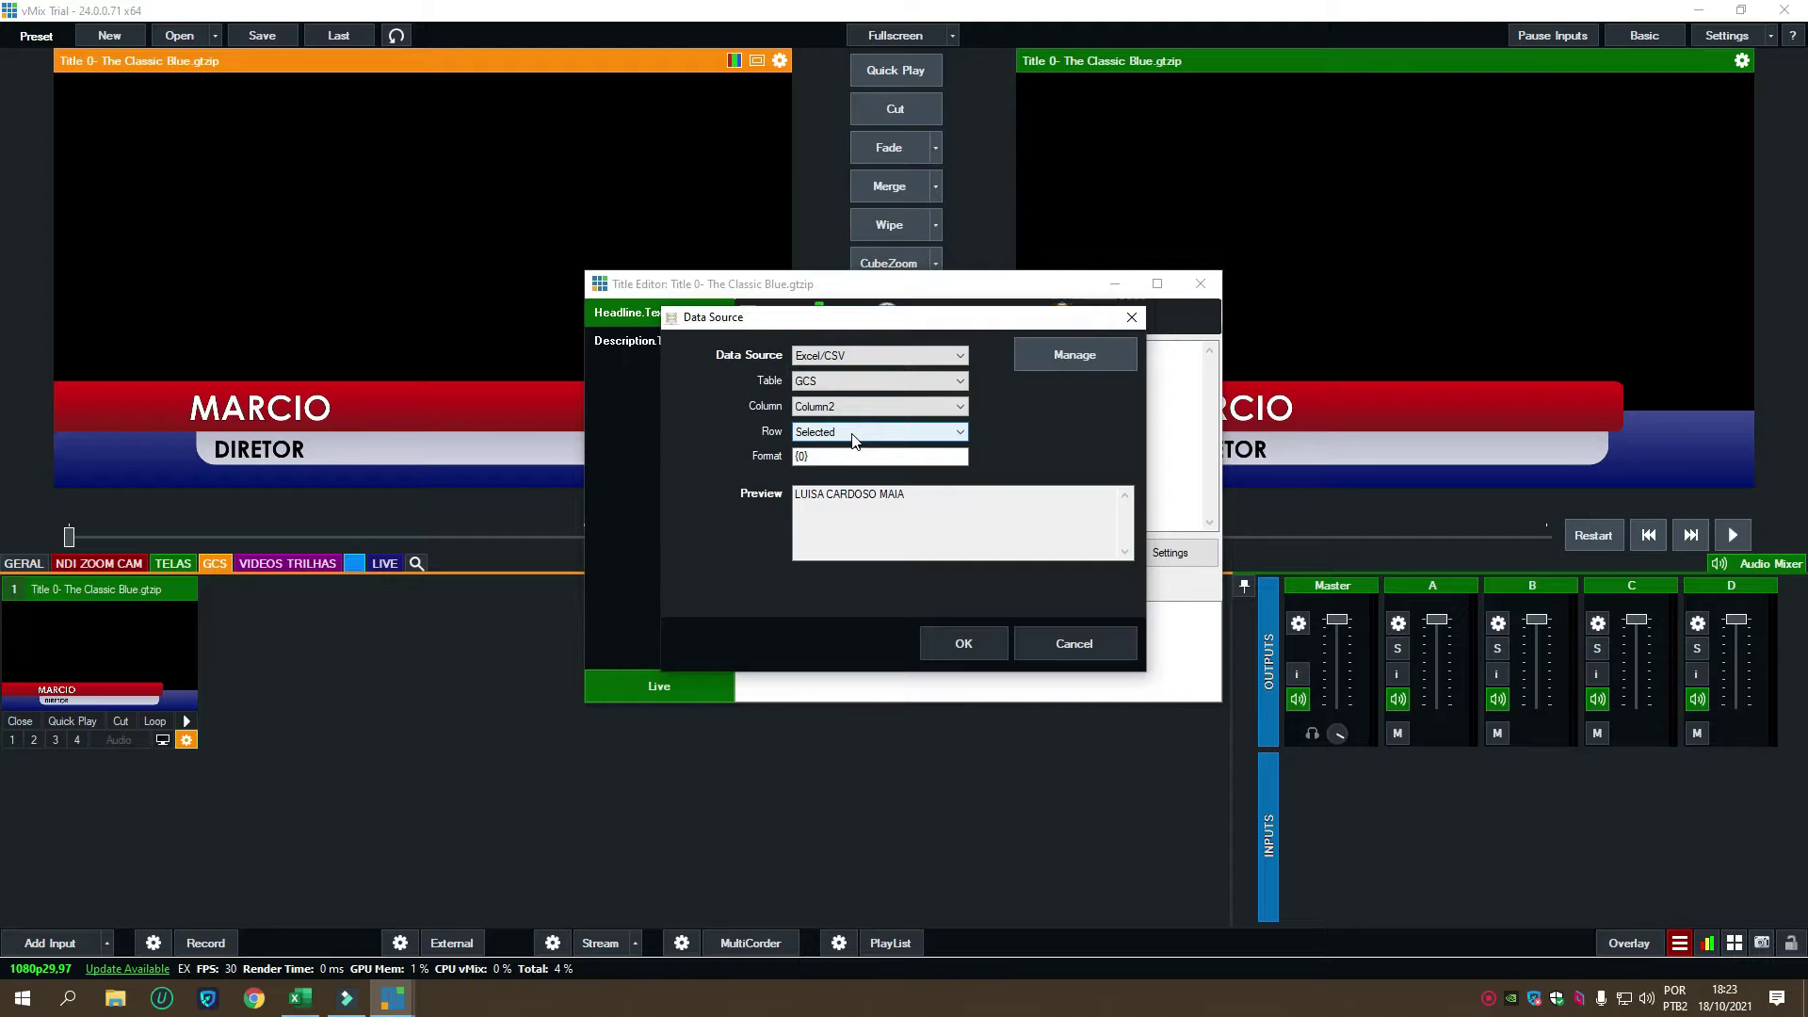
click(962, 644)
Step: Move the Title Editor window clear of the preview's name text and switch to the Description.Text field
drag(918, 353, 739, 354)
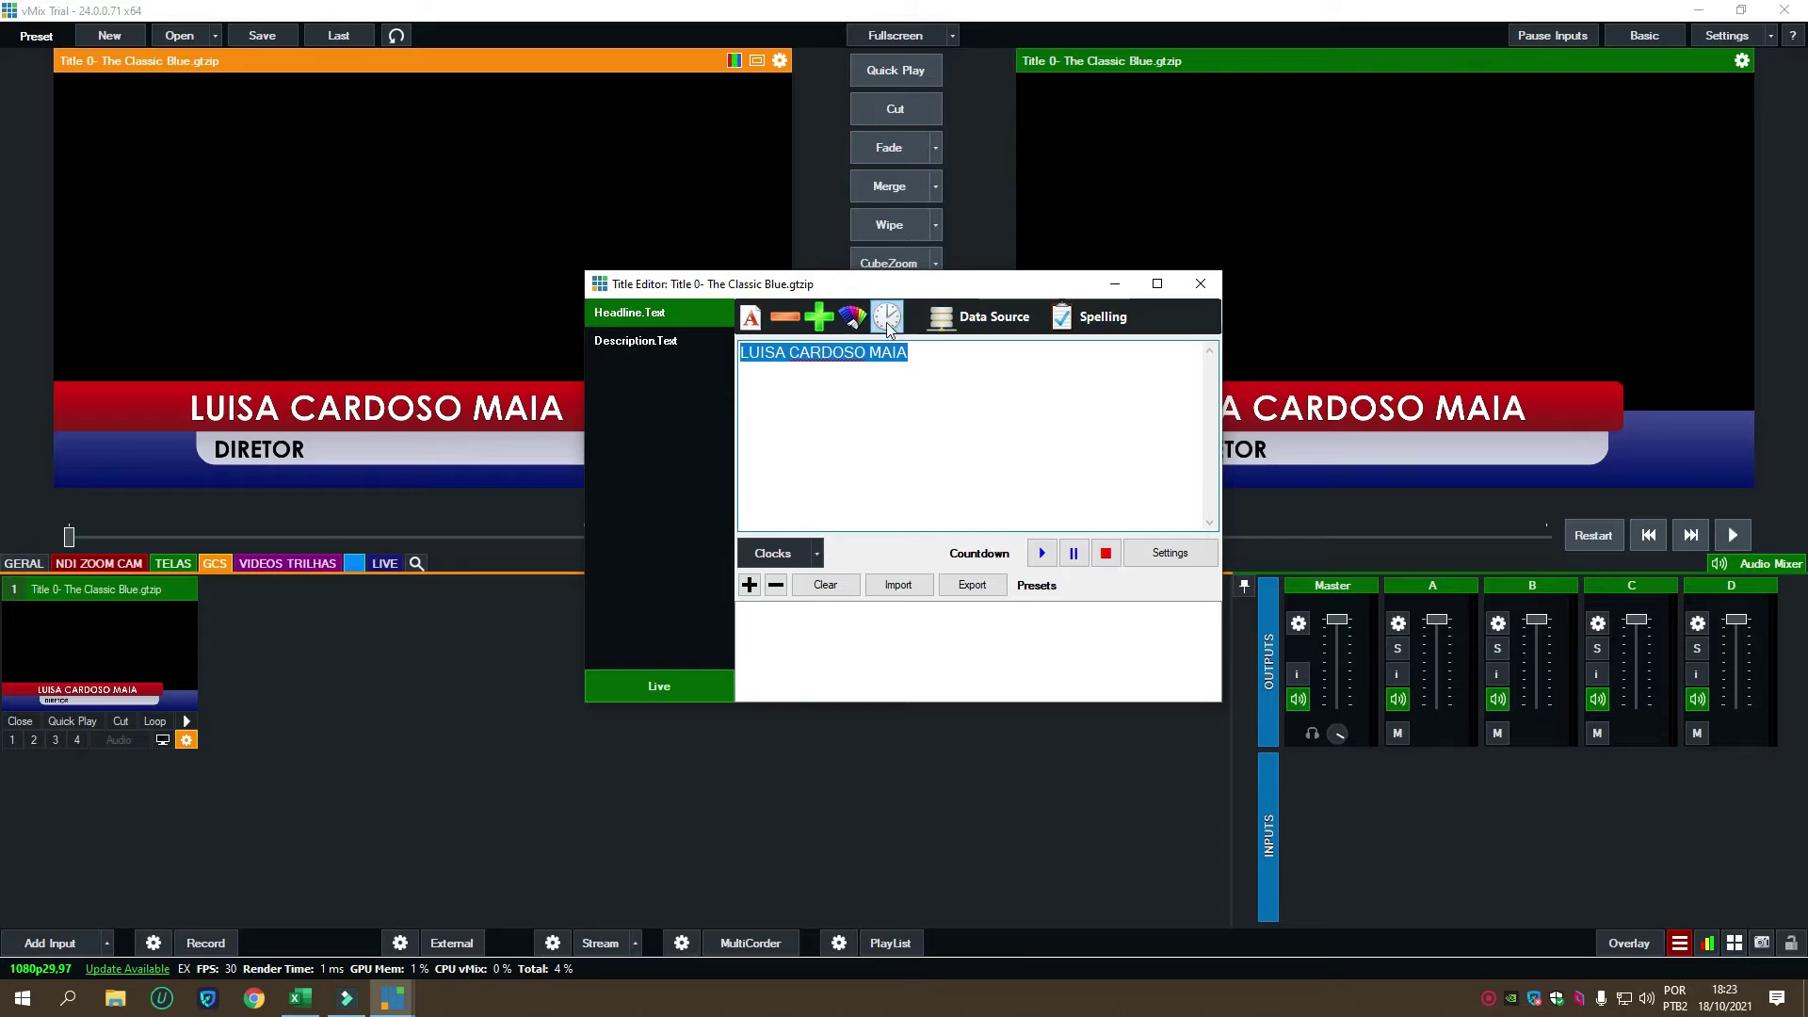
drag(919, 292, 887, 600)
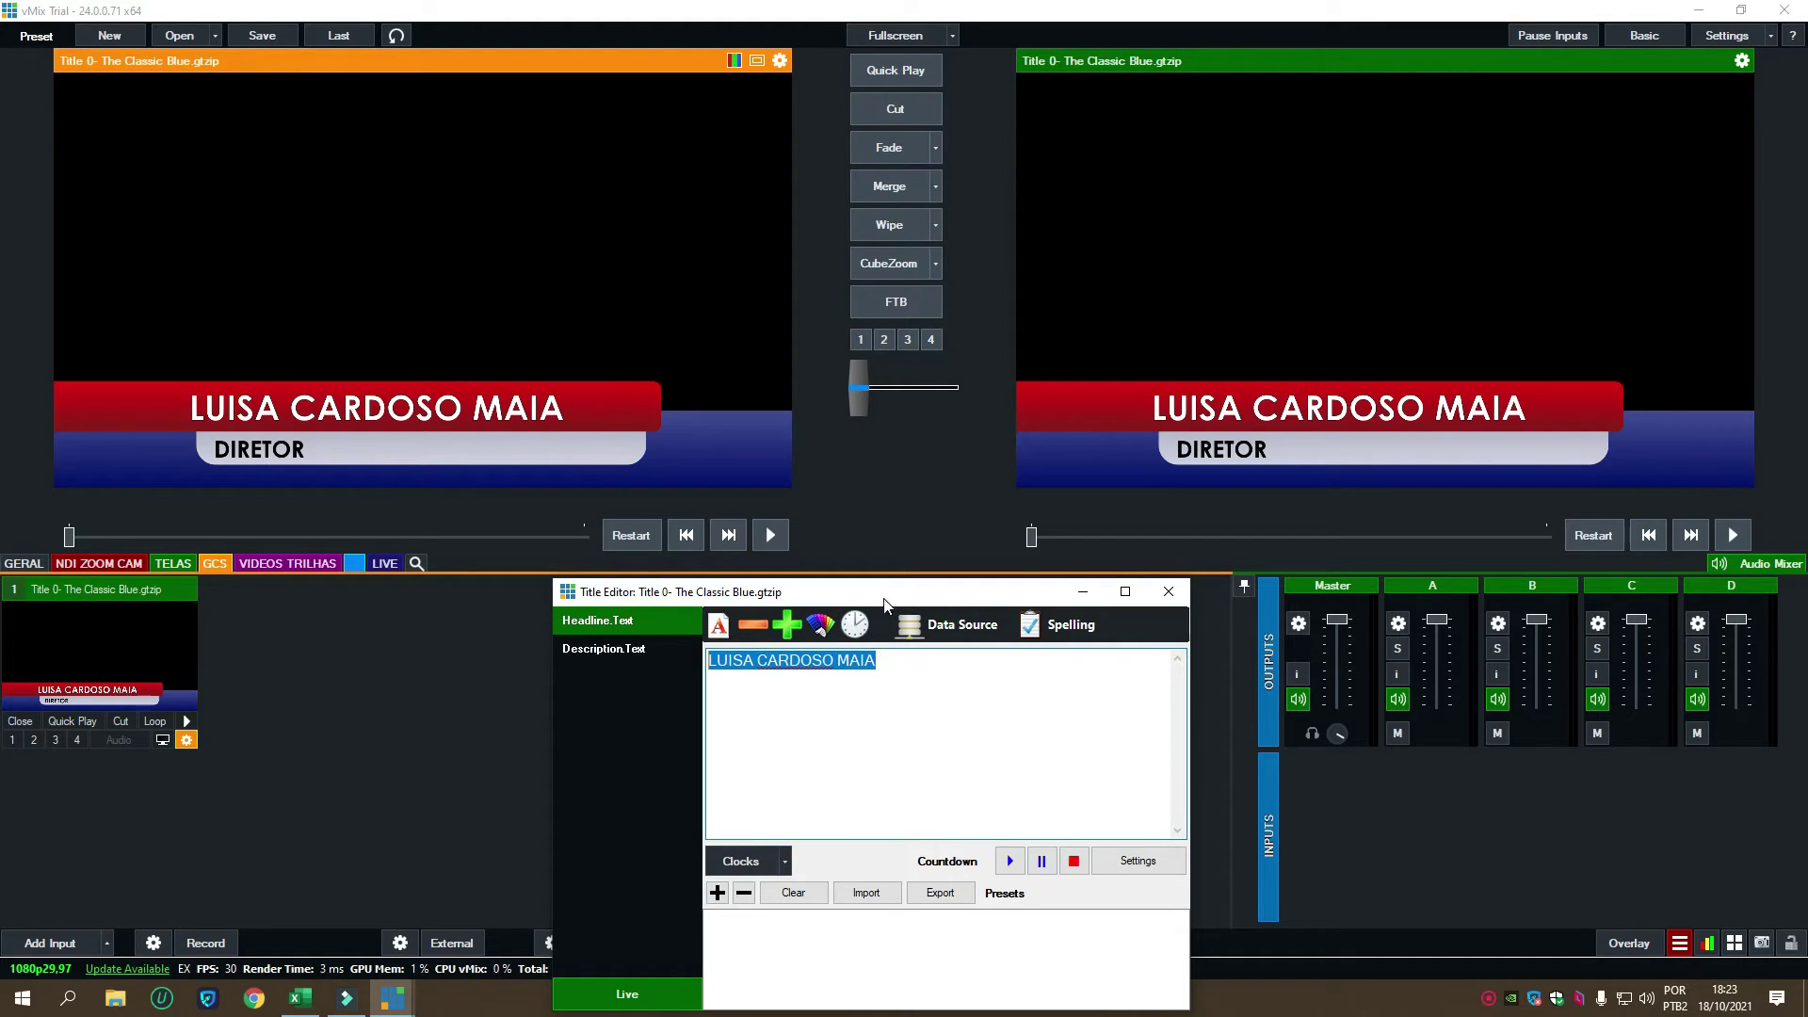
drag(884, 599, 939, 440)
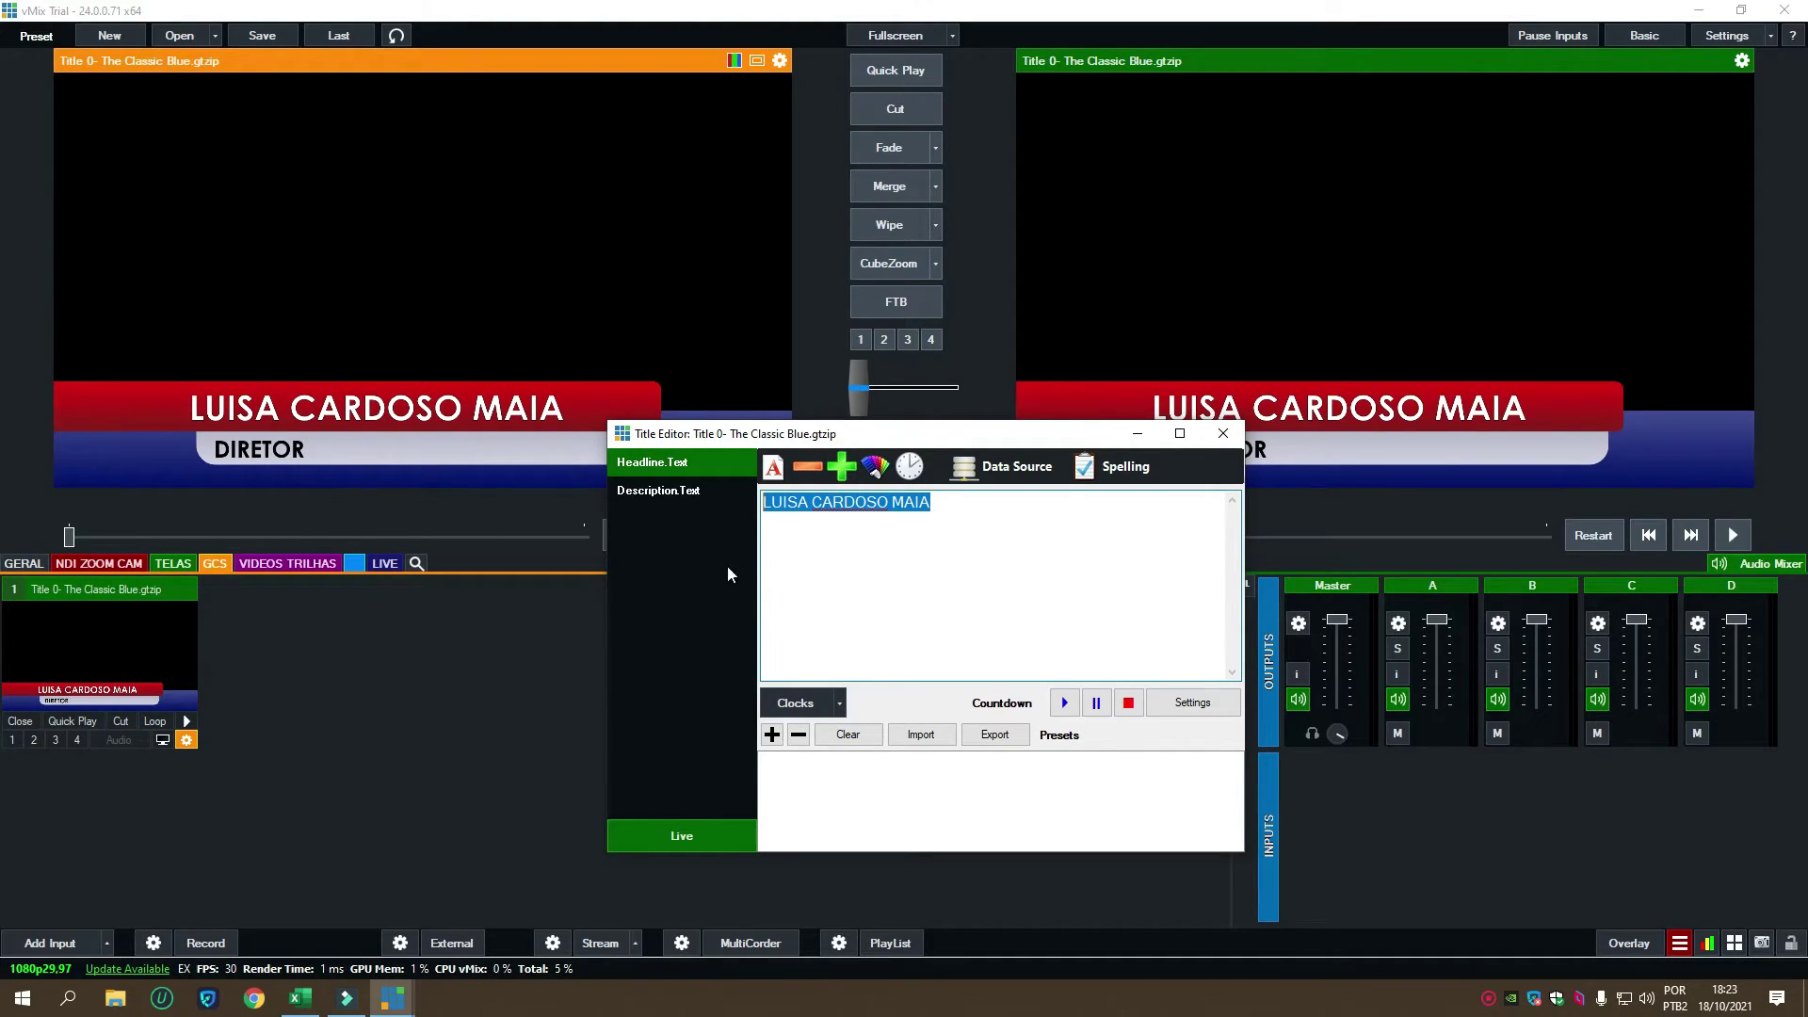
click(689, 495)
click(684, 464)
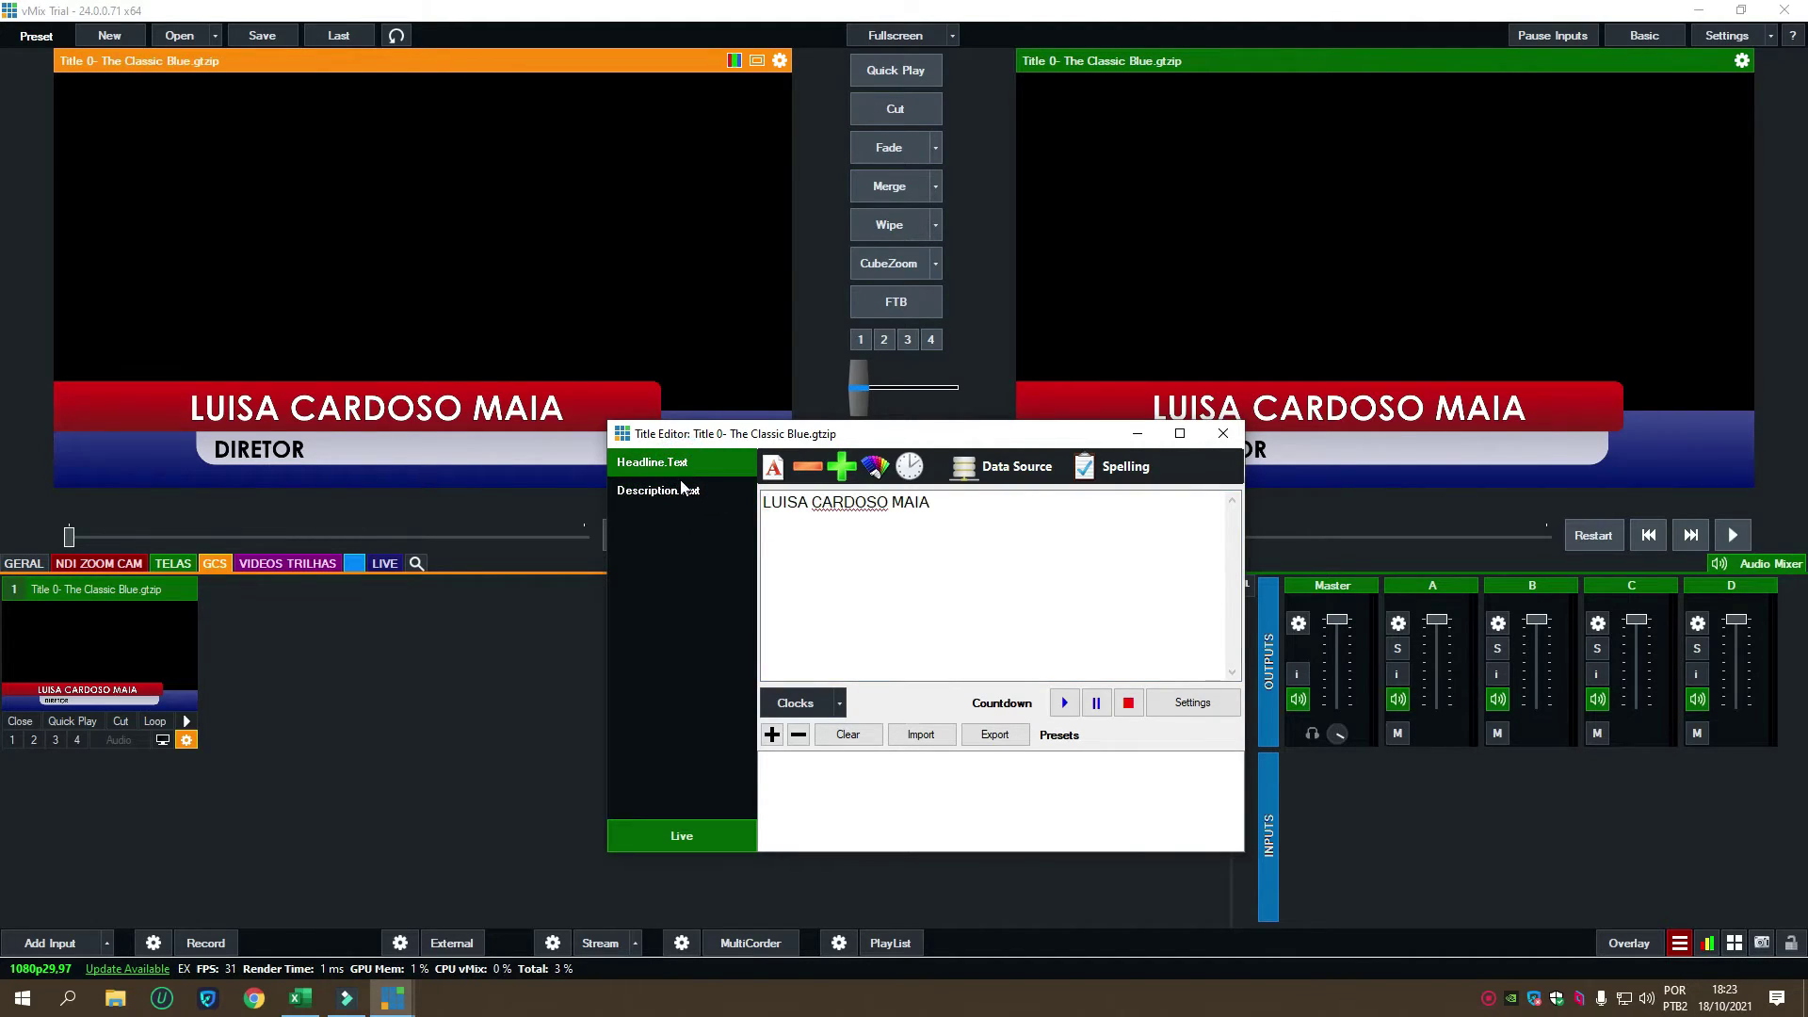
click(674, 493)
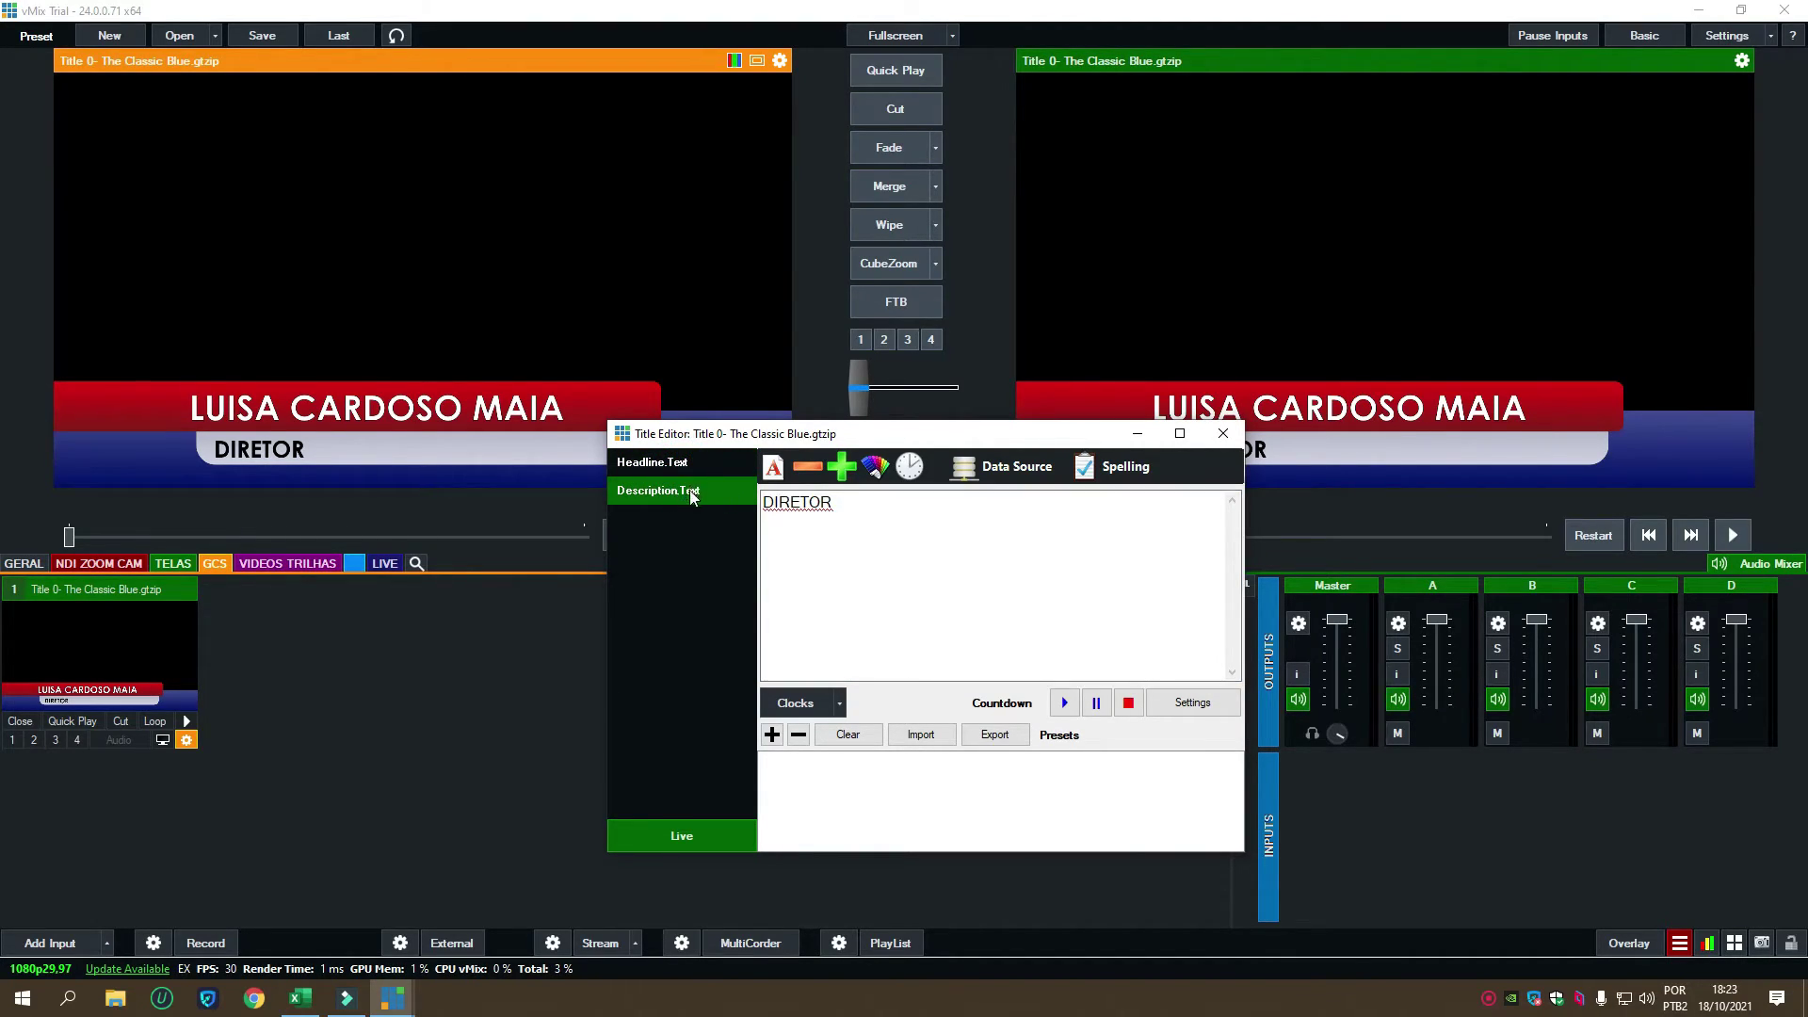
Step: Link the description to the Excel/CSV data source and set its data column to Column3
drag(838, 506, 767, 506)
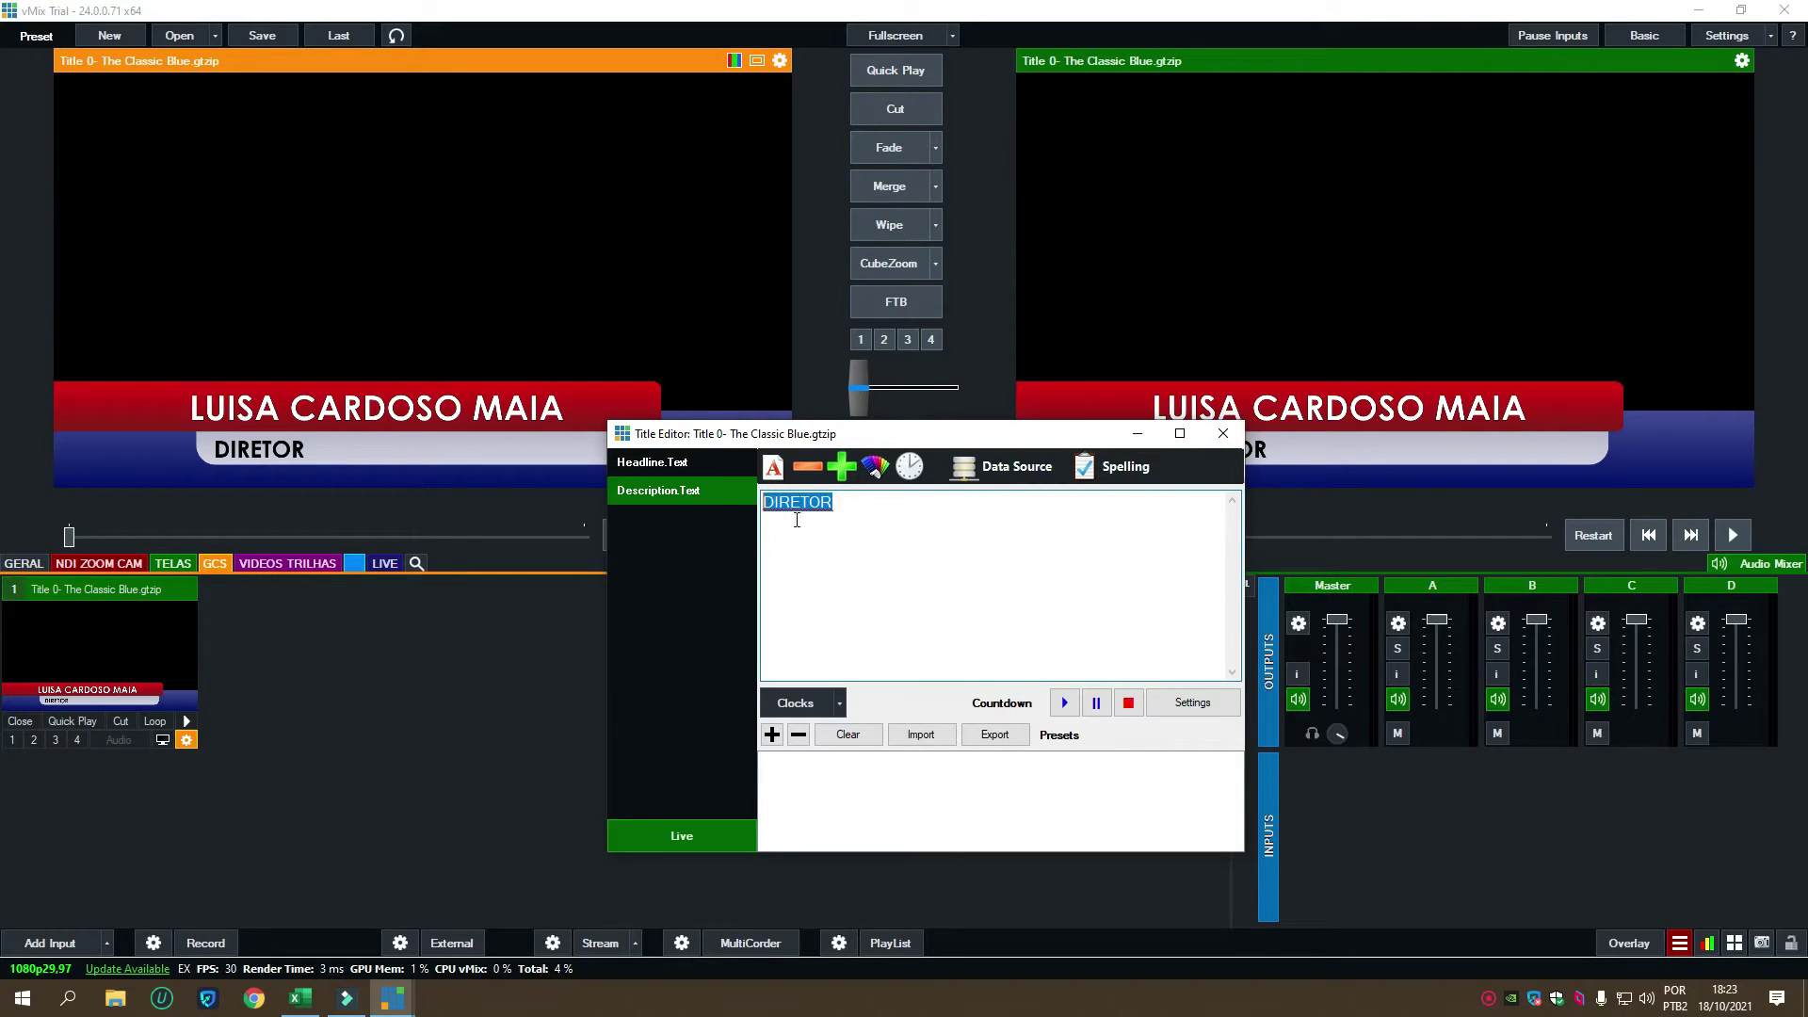
click(1015, 467)
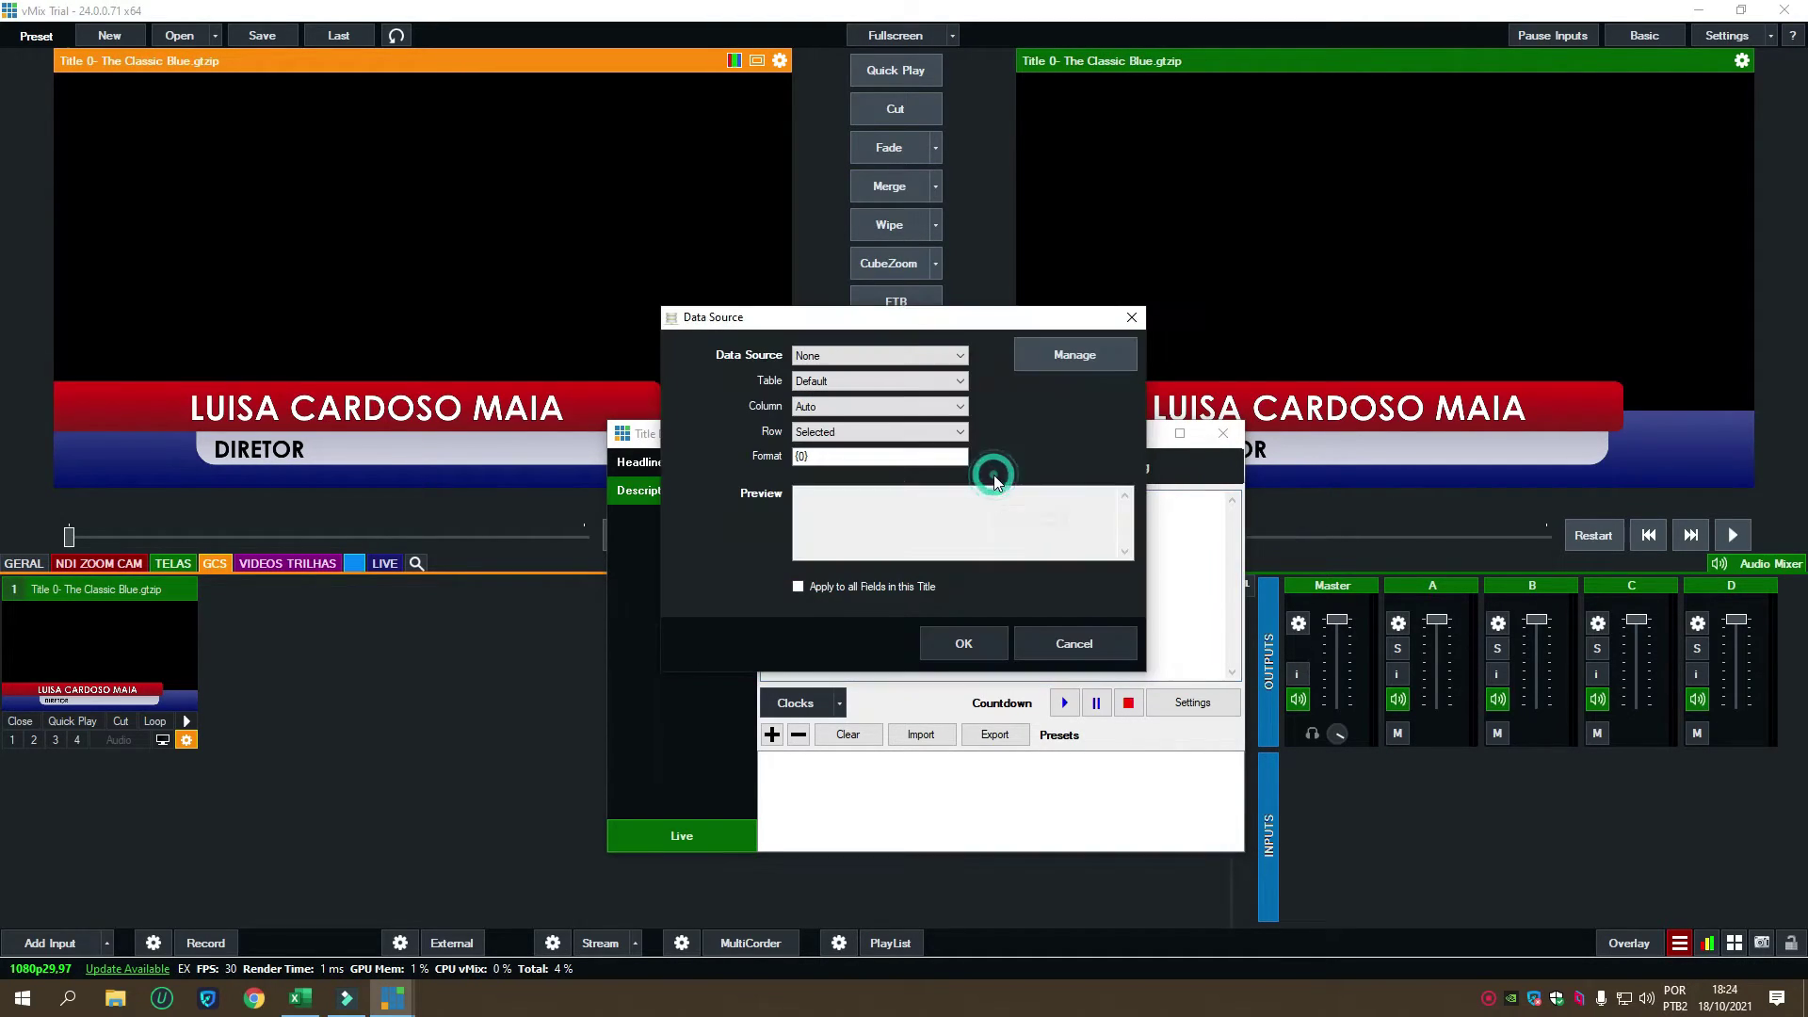
click(940, 355)
click(920, 378)
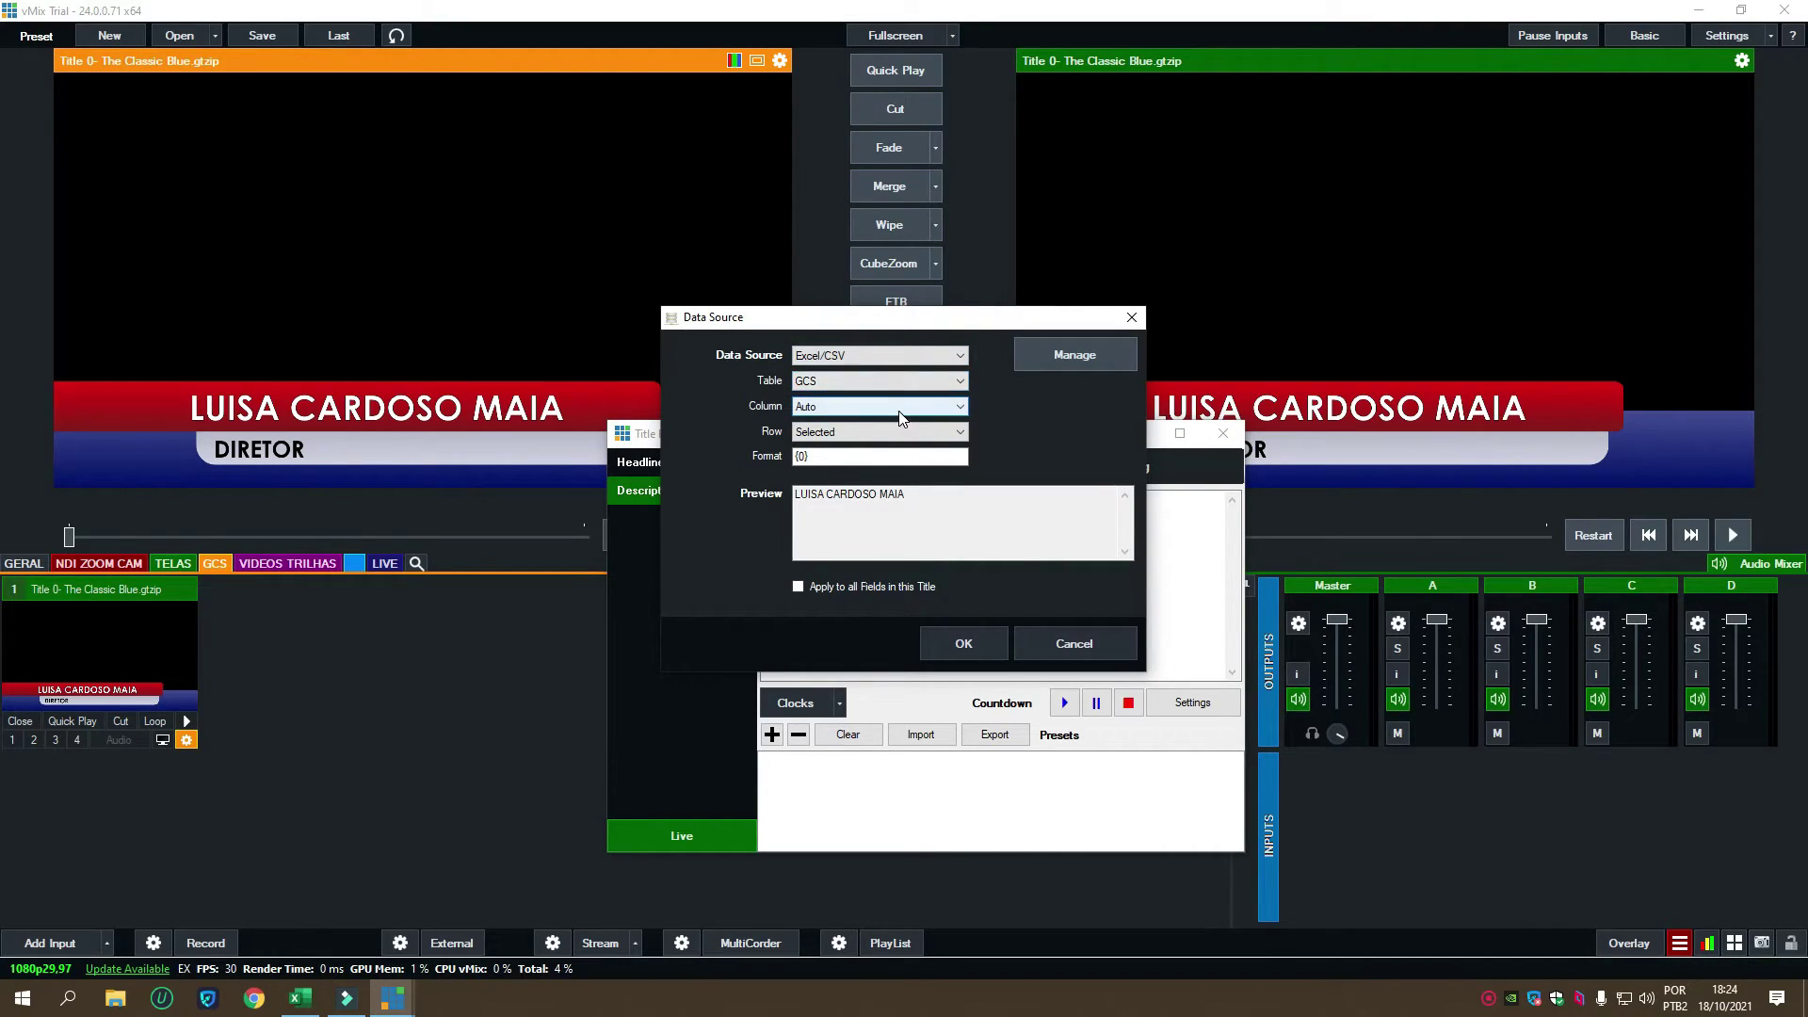
click(899, 415)
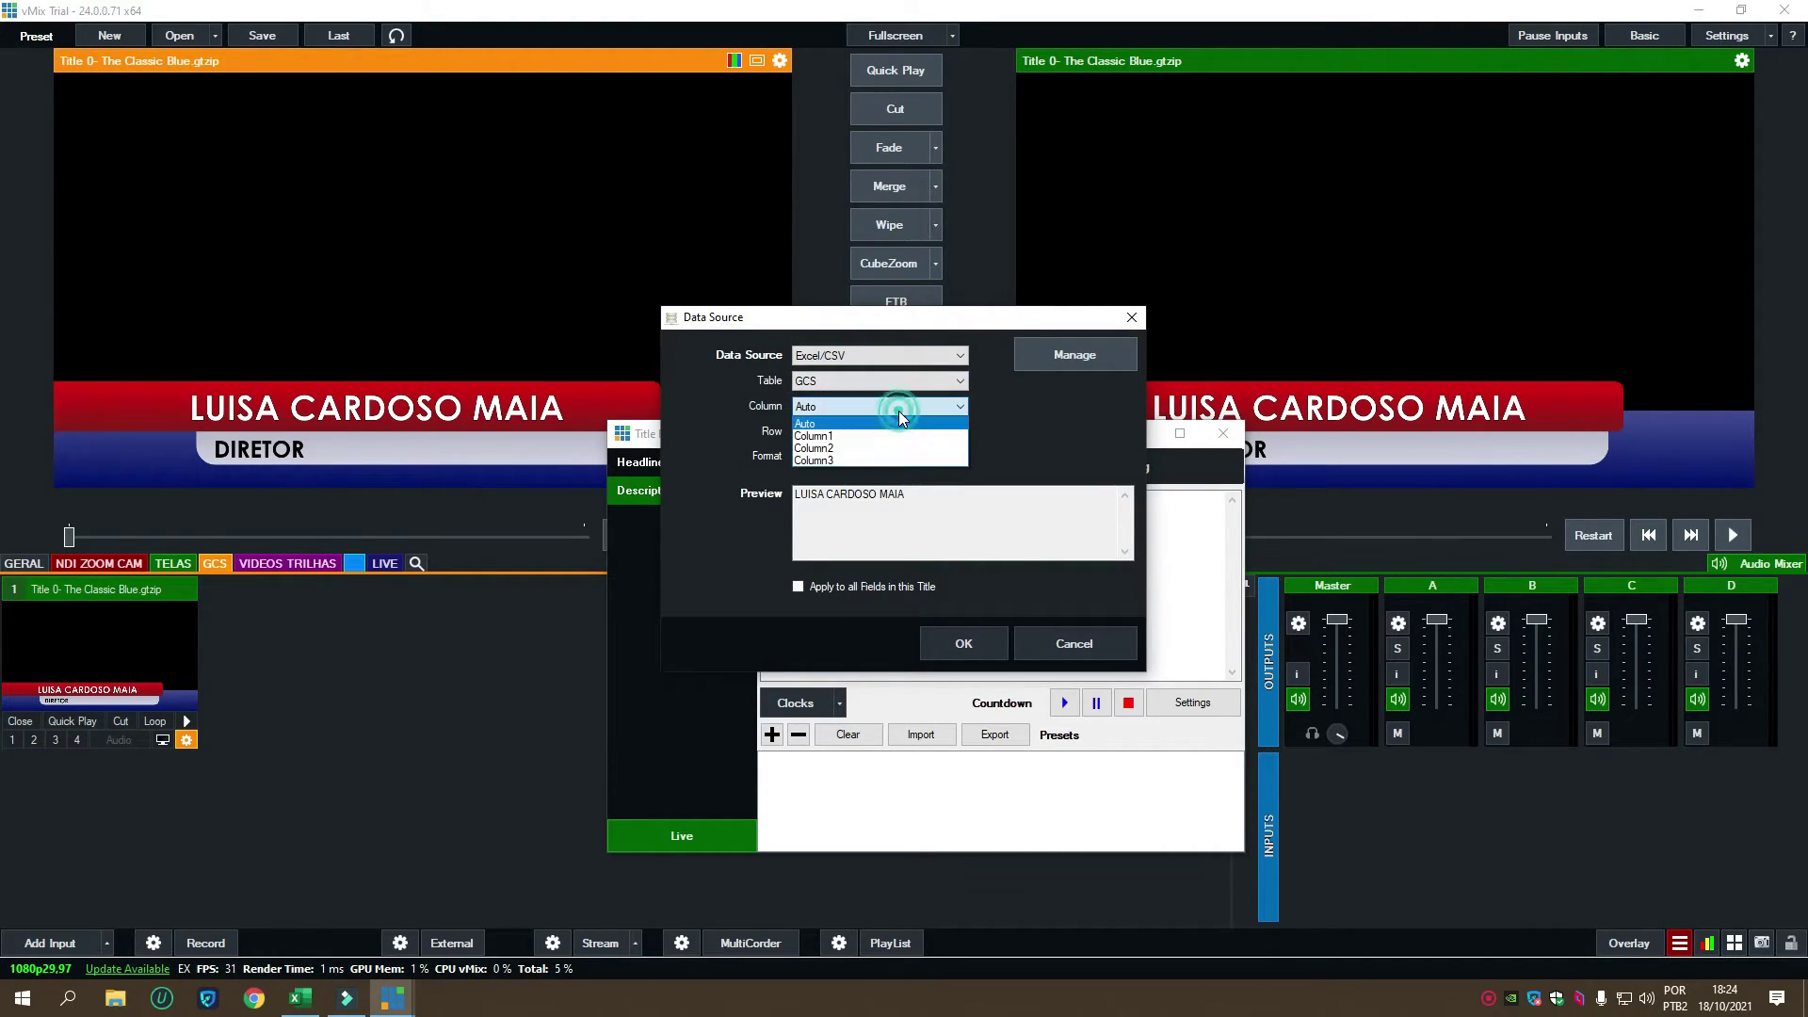
click(901, 461)
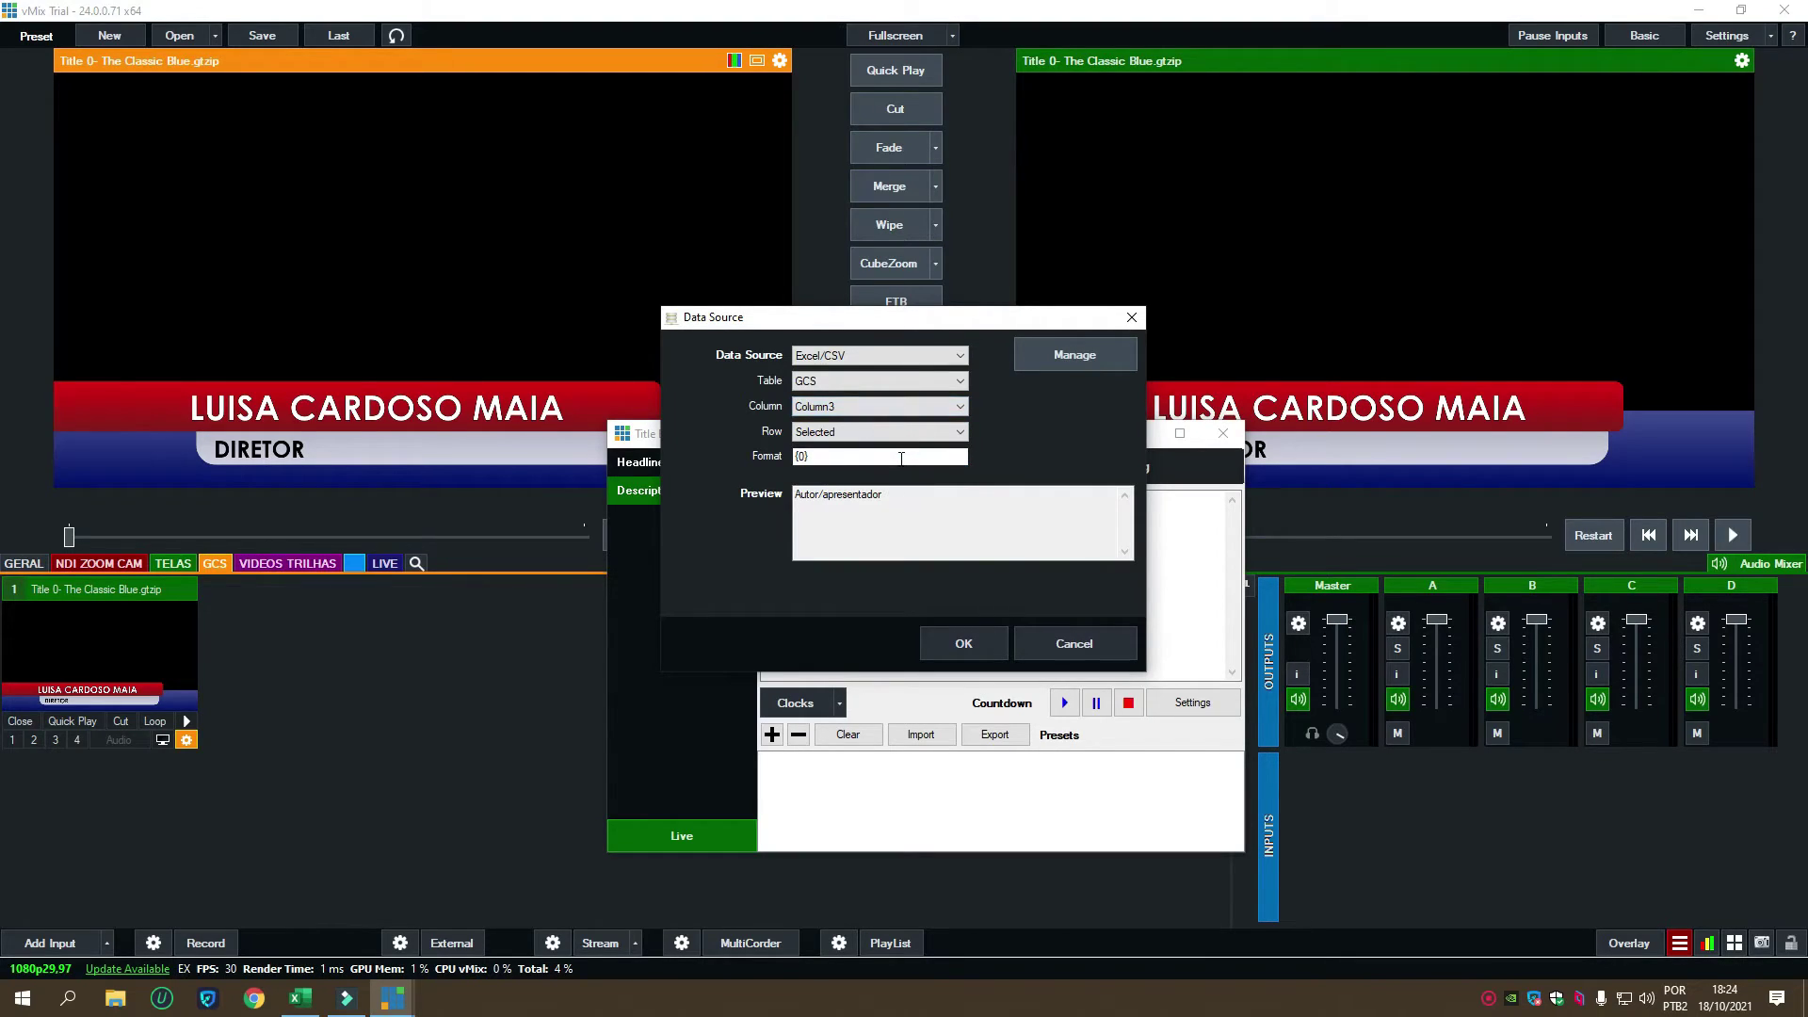
Step: Check the description's previewed value, confirm the data source settings, and close the Title Editor after reviewing the text
drag(907, 495, 780, 494)
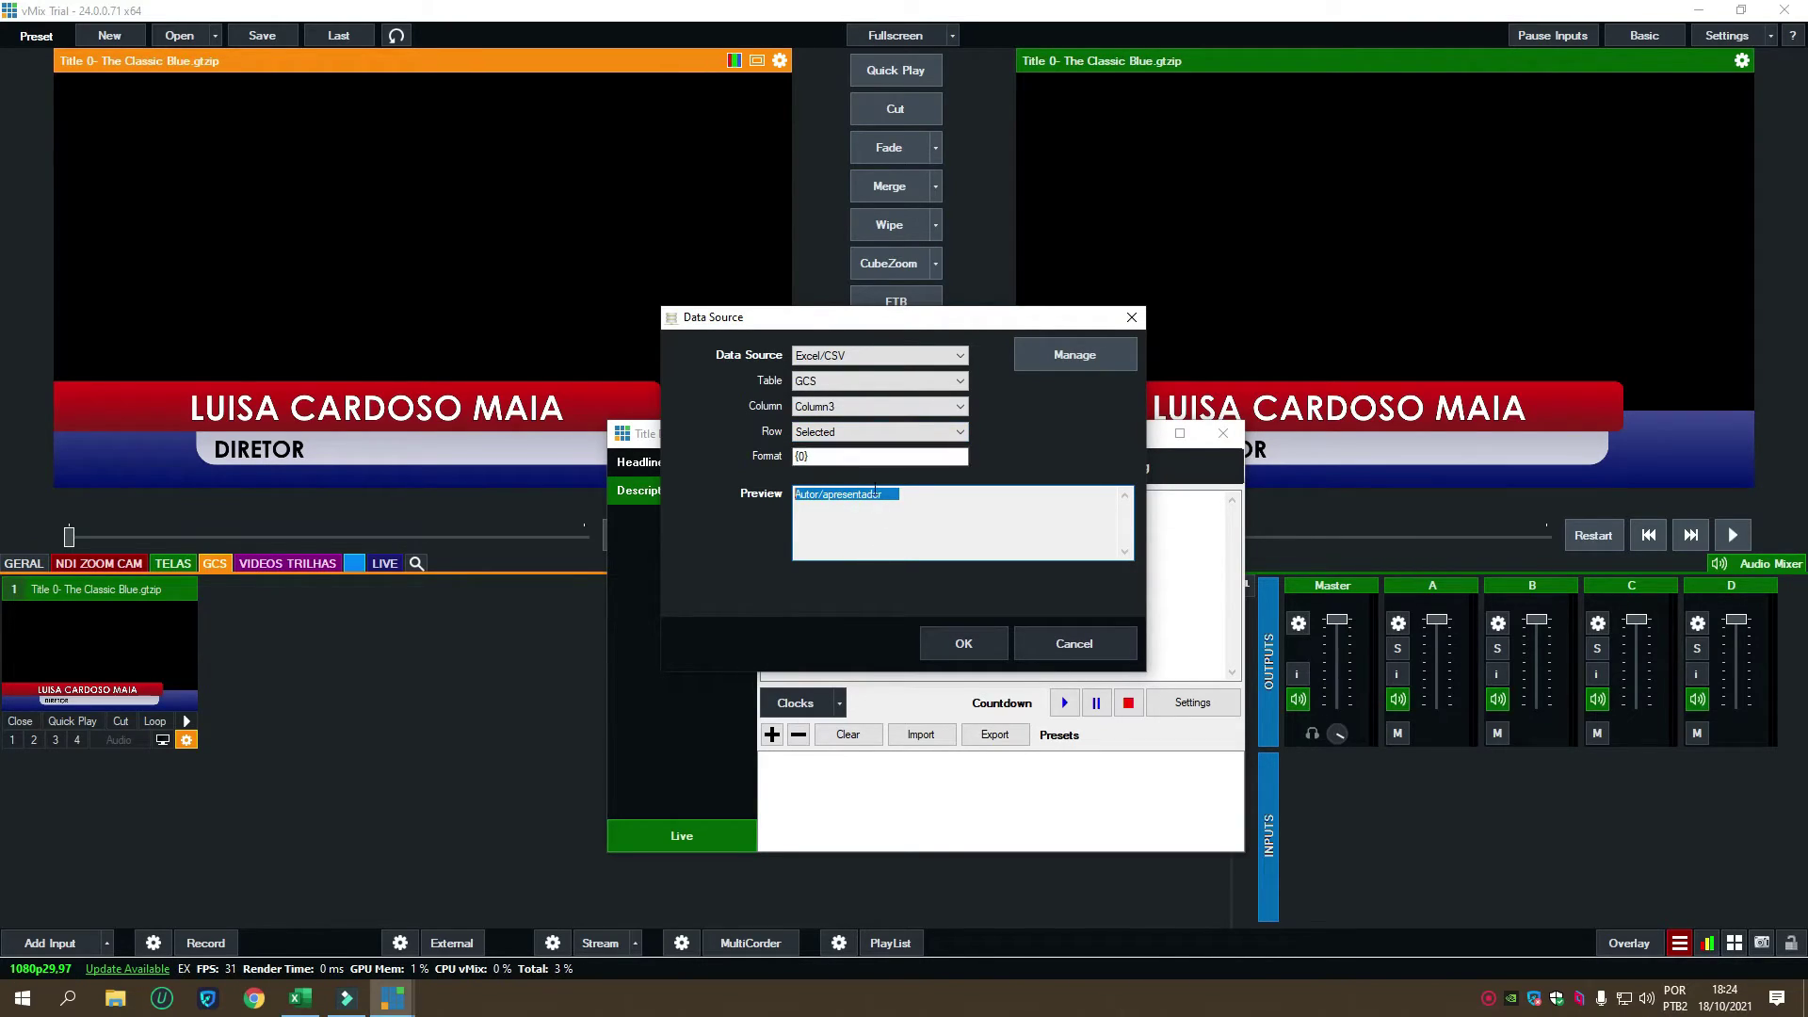
click(918, 500)
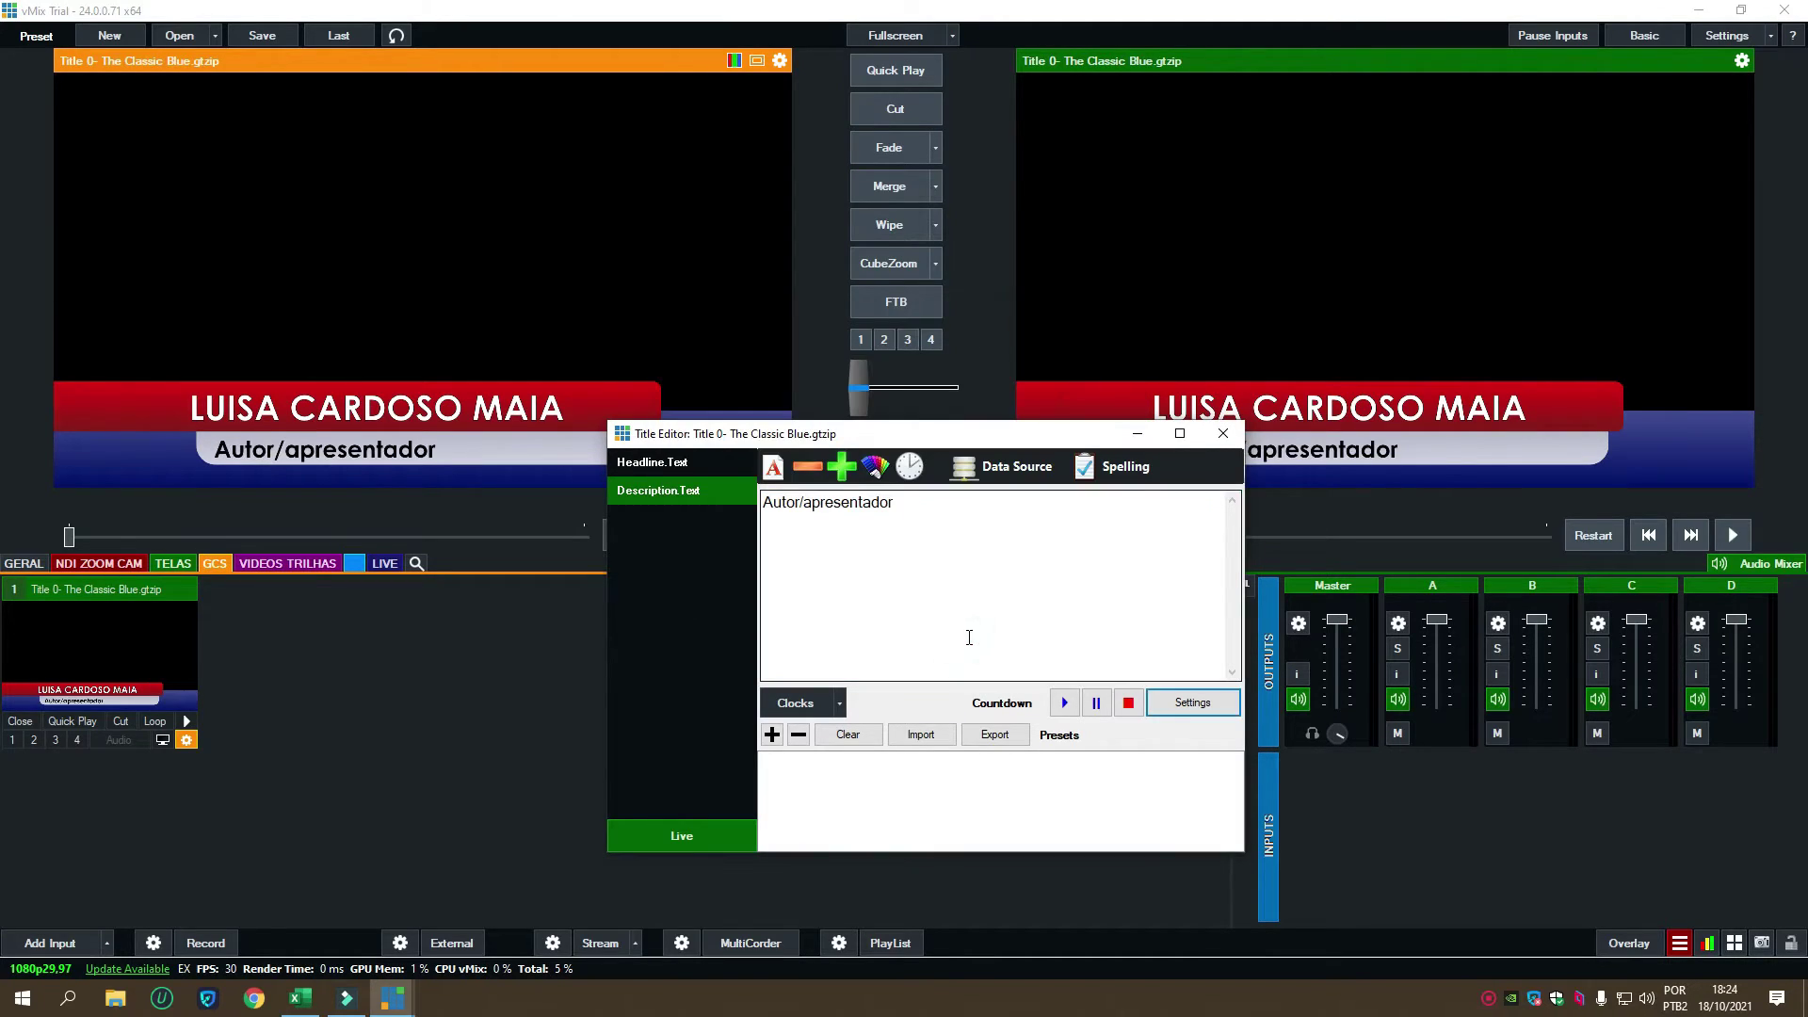
drag(912, 502, 760, 505)
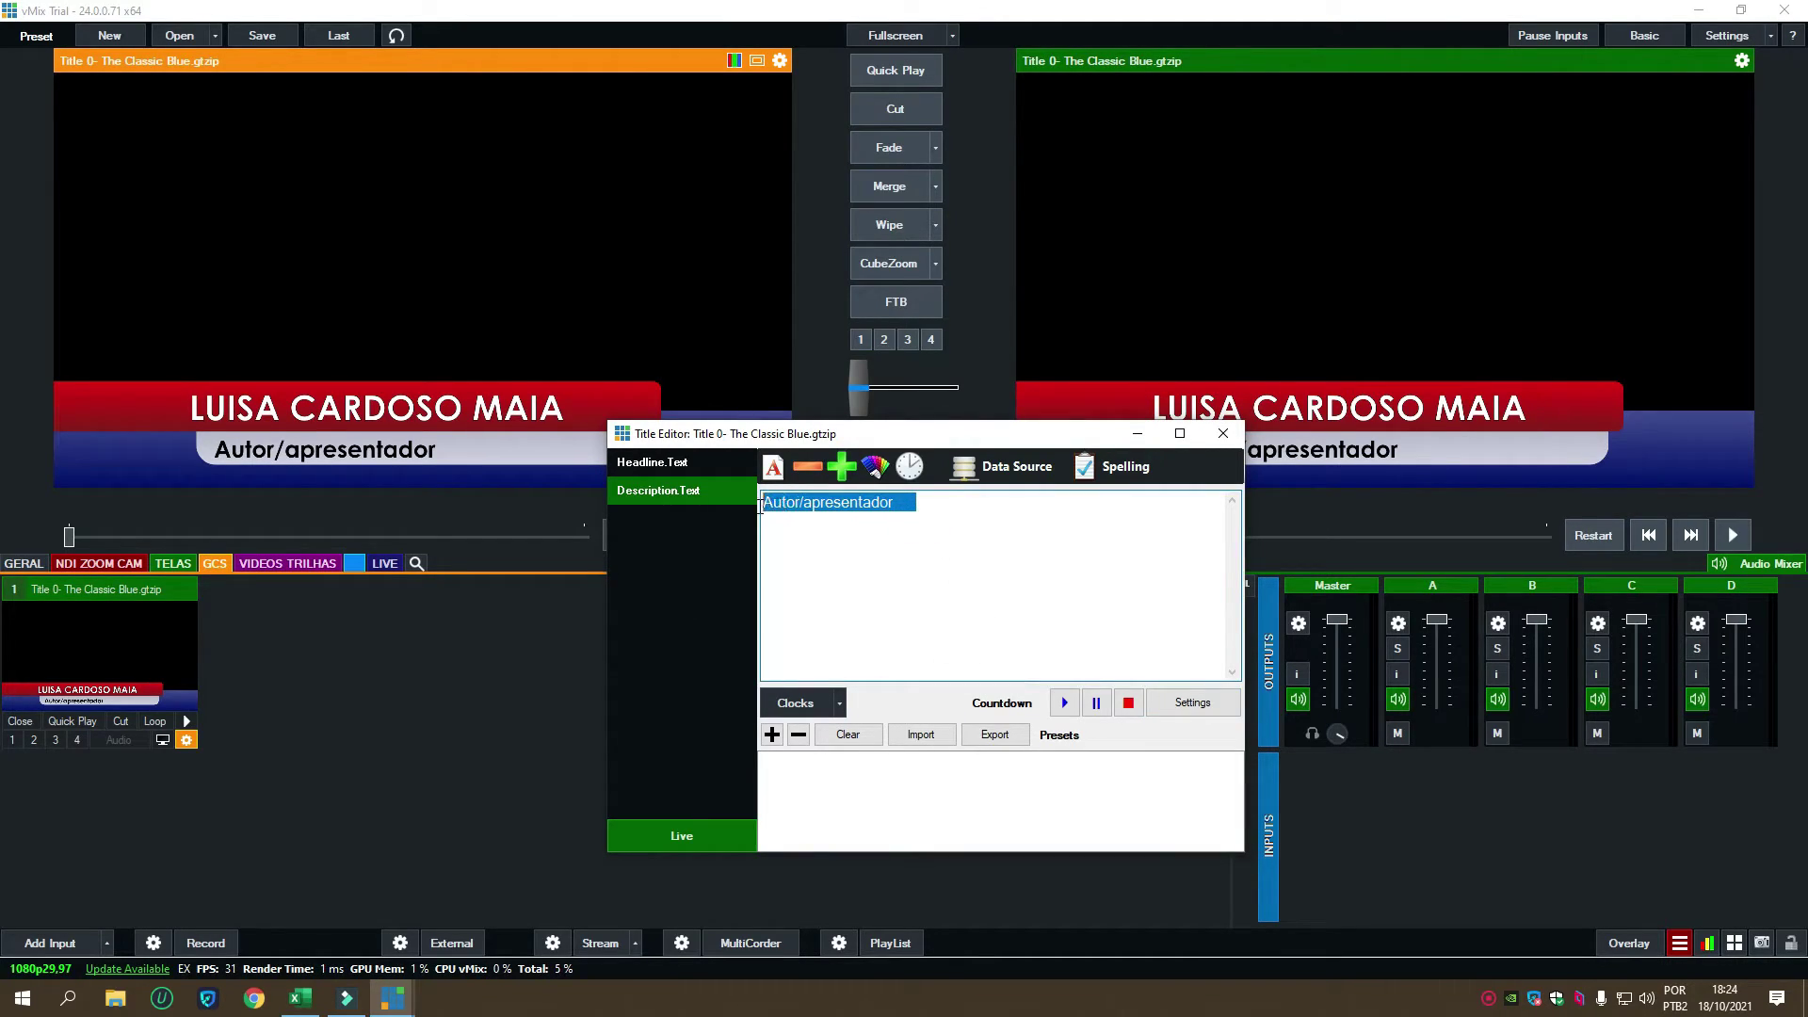
click(1222, 434)
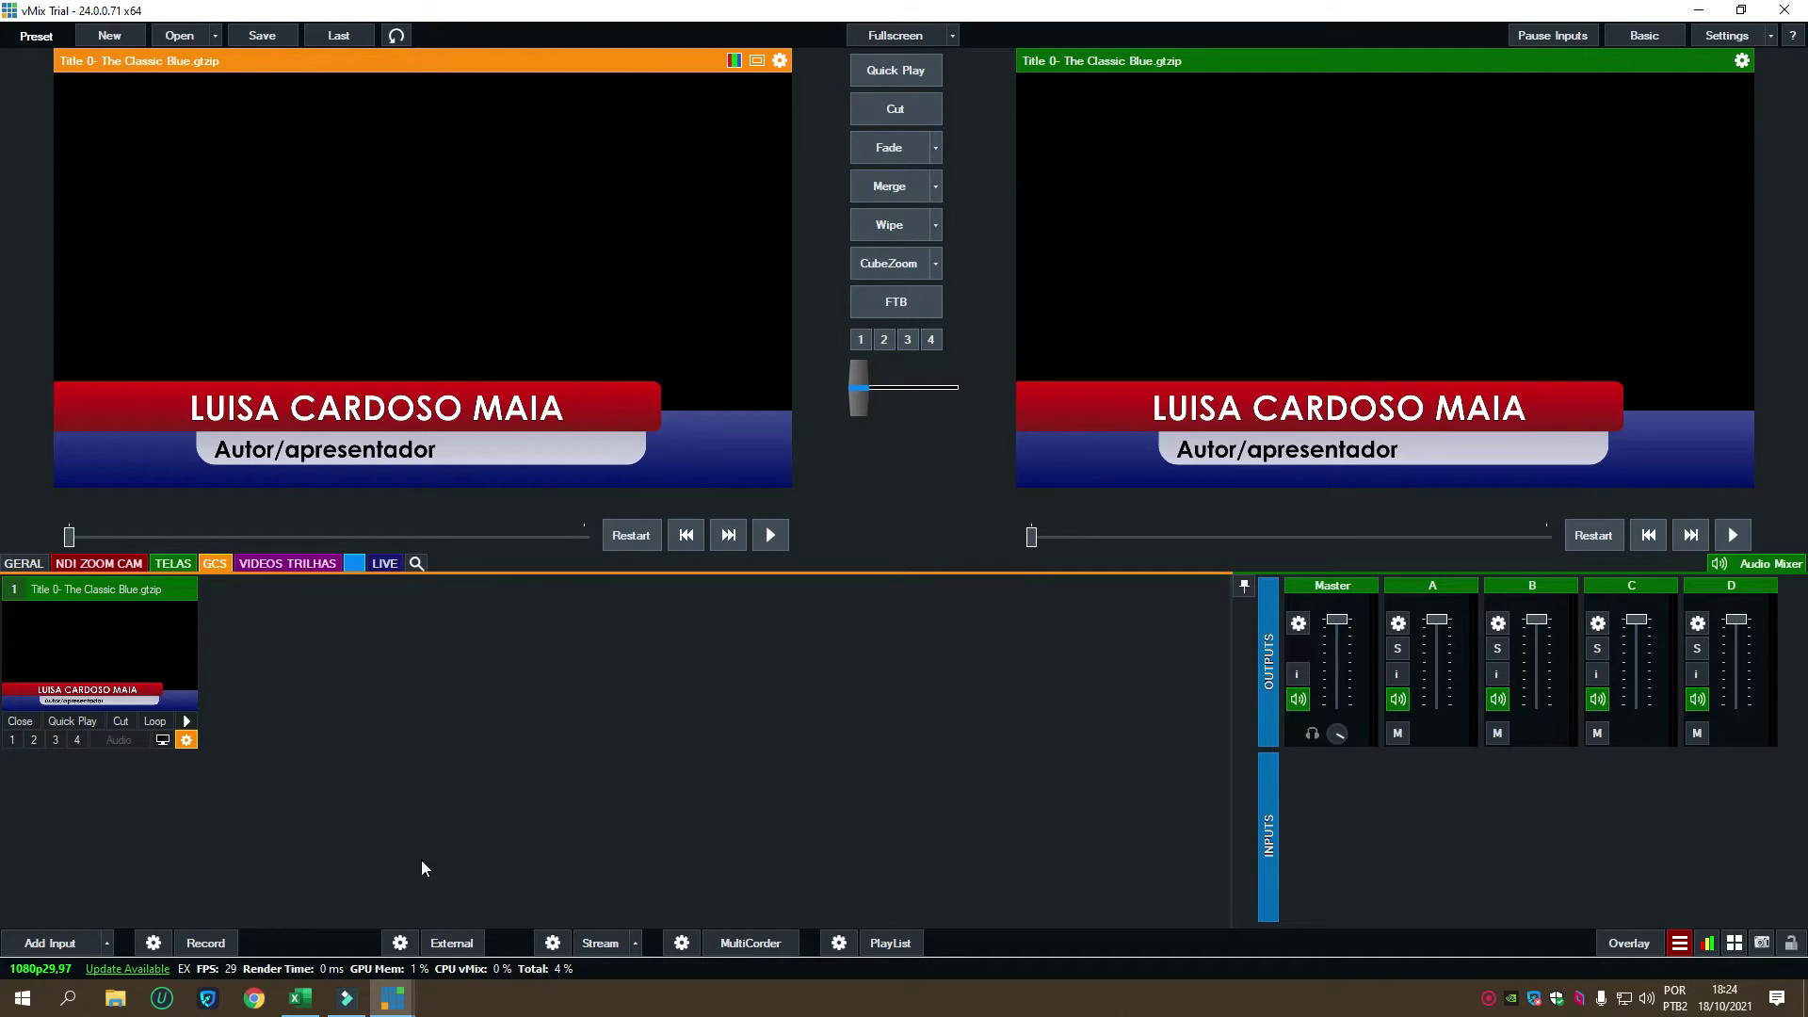
Step: Bring up the Data Sources window, narrowed and placed between the two monitors, and select row 15 for the title
click(389, 998)
click(466, 887)
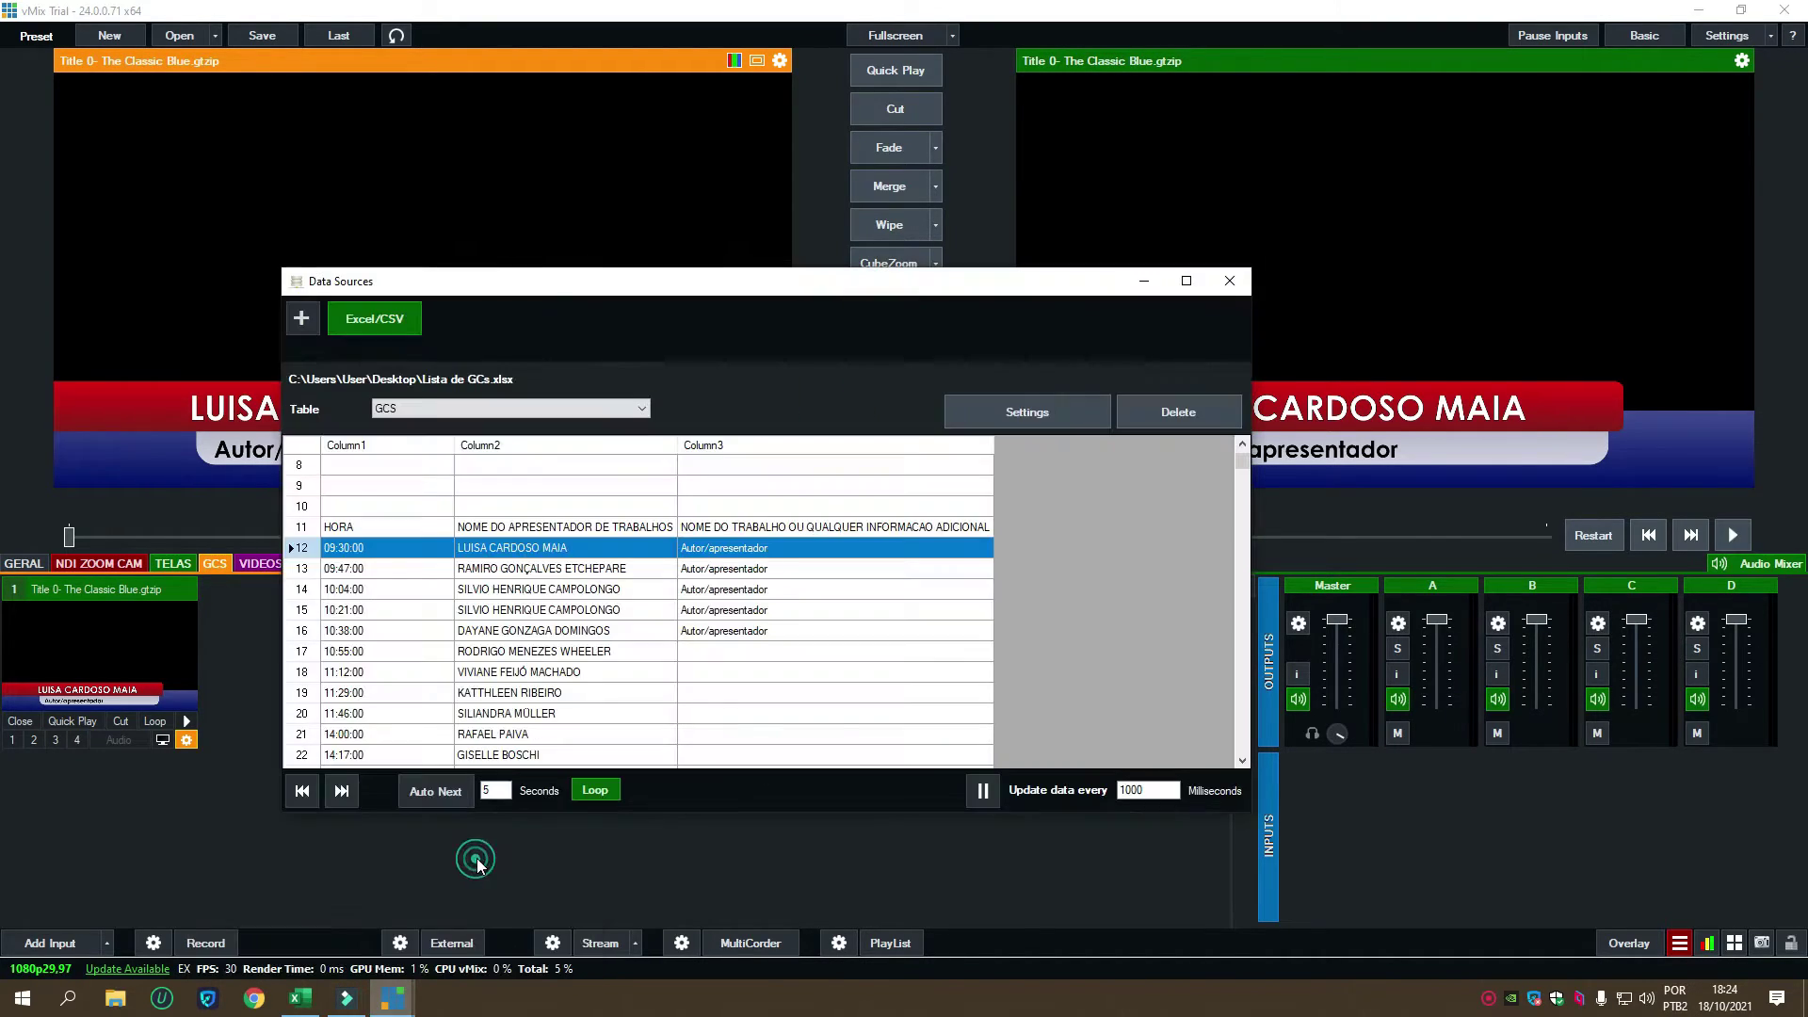
mouse_move(793, 283)
mouse_down()
mouse_move(1145, 232)
mouse_move(915, 420)
mouse_move(793, 203)
mouse_move(746, 273)
mouse_move(1794, 181)
mouse_move(1535, 192)
mouse_move(695, 306)
mouse_move(1021, 235)
mouse_move(1806, 225)
mouse_move(1786, 248)
mouse_move(862, 223)
mouse_move(1790, 206)
mouse_move(881, 222)
mouse_move(794, 251)
mouse_up()
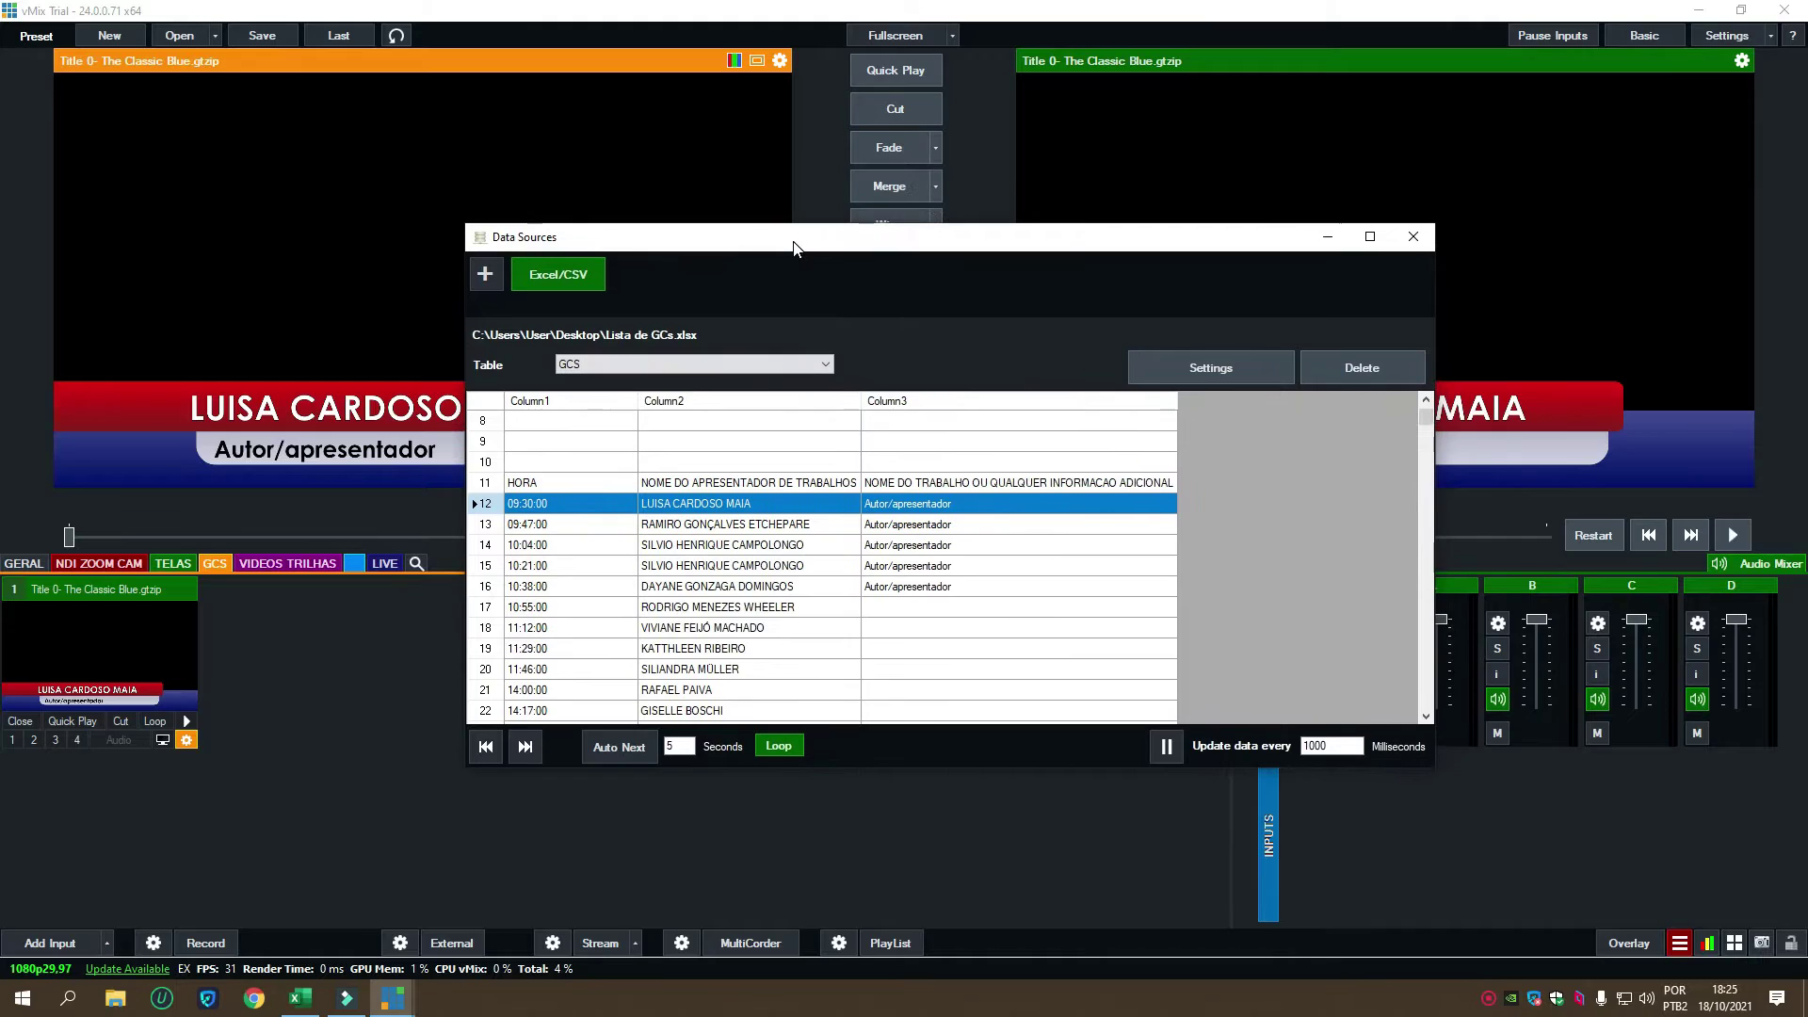
drag(1435, 323, 949, 320)
drag(775, 238, 956, 148)
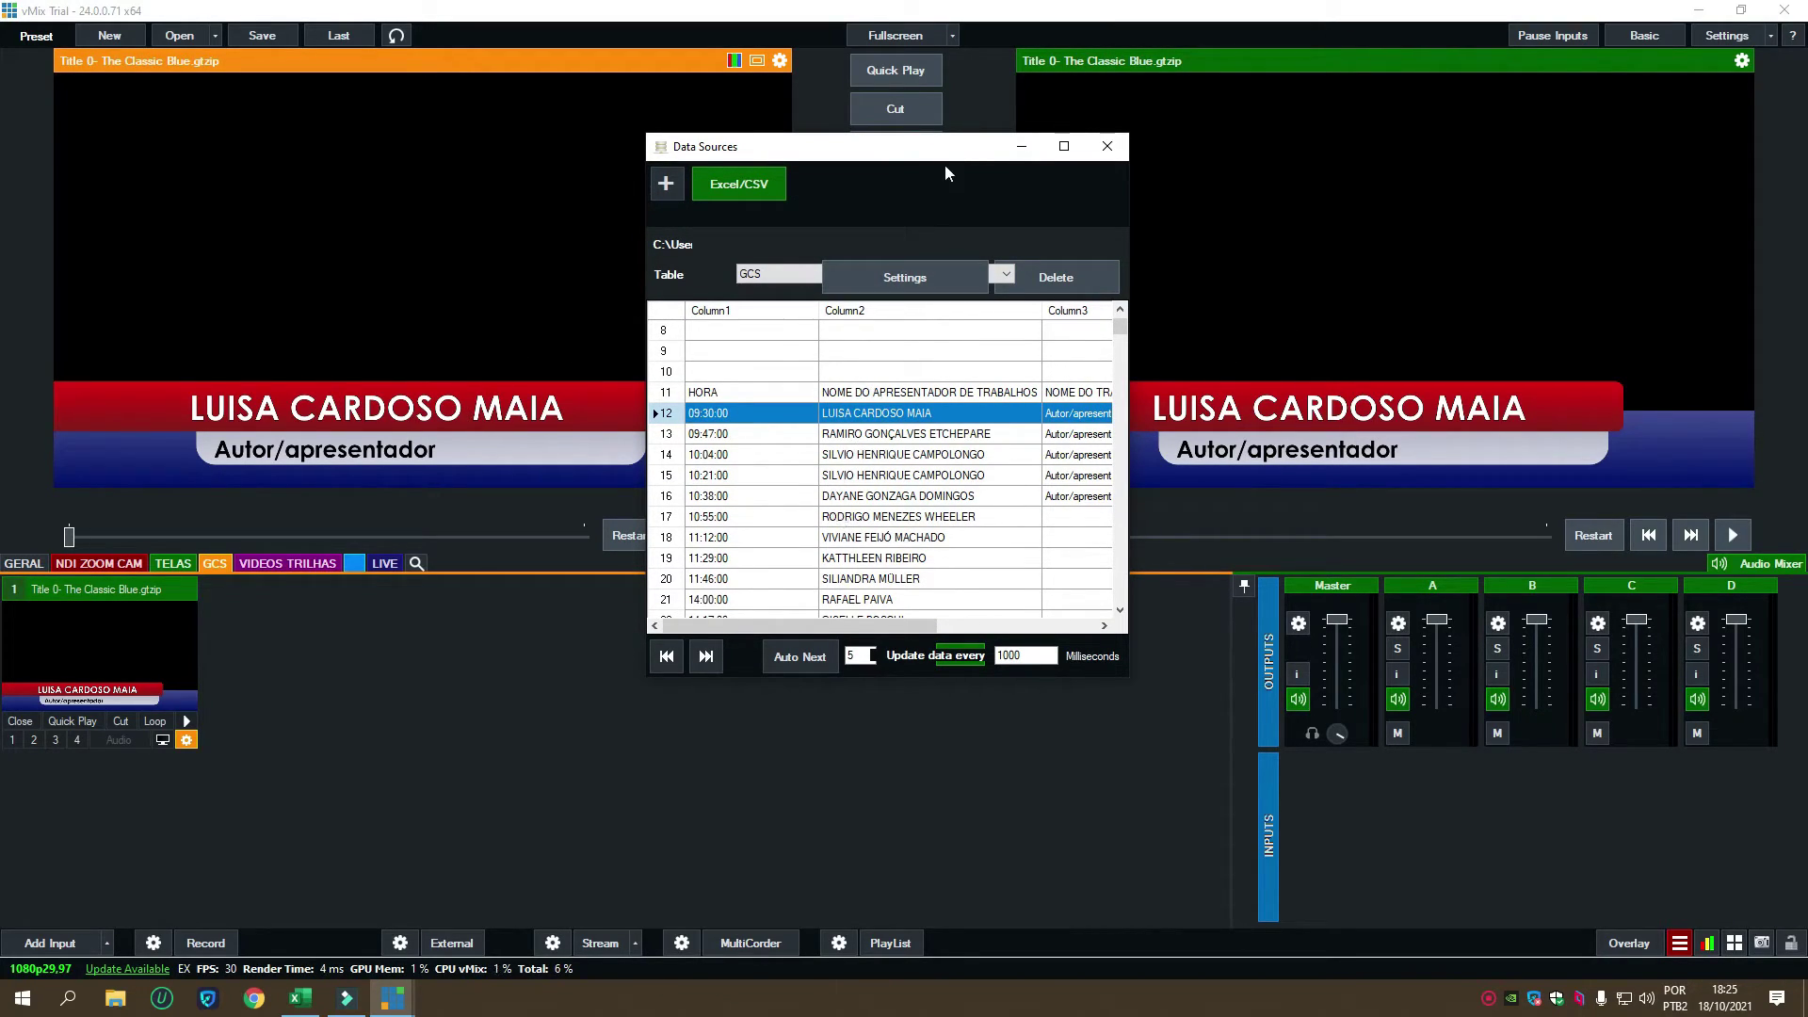
drag(944, 157, 945, 137)
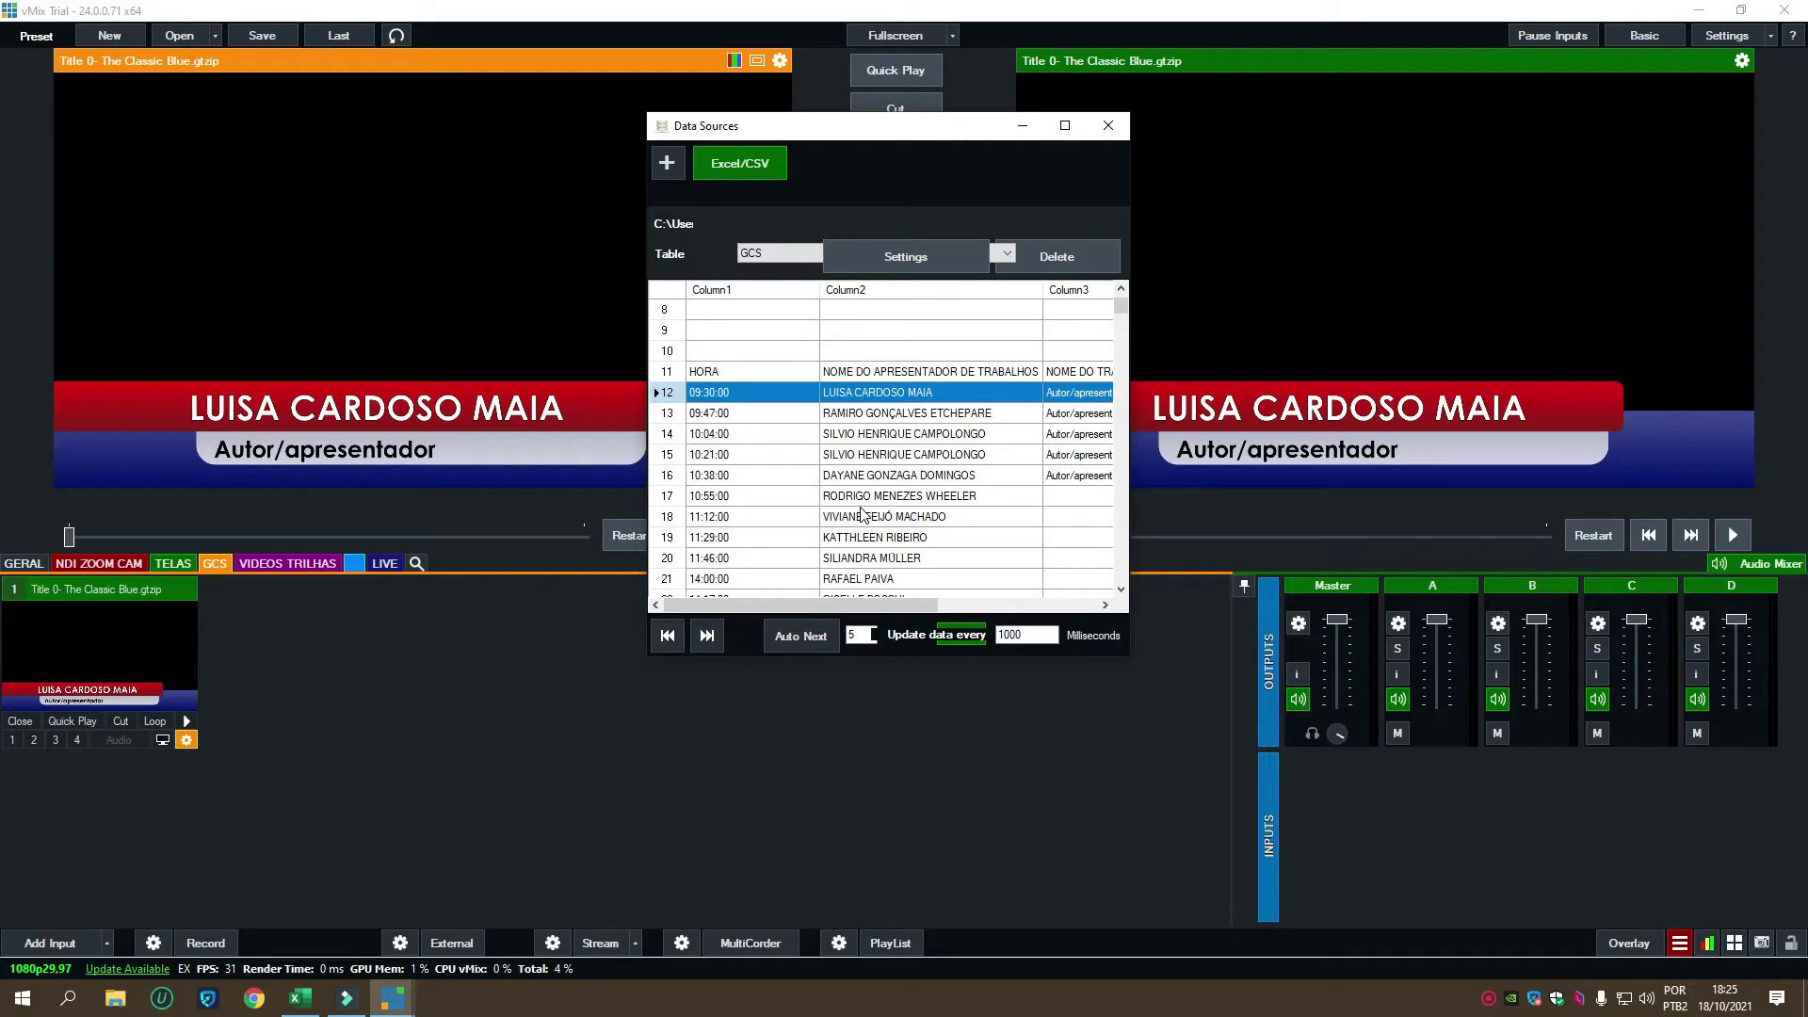
click(844, 457)
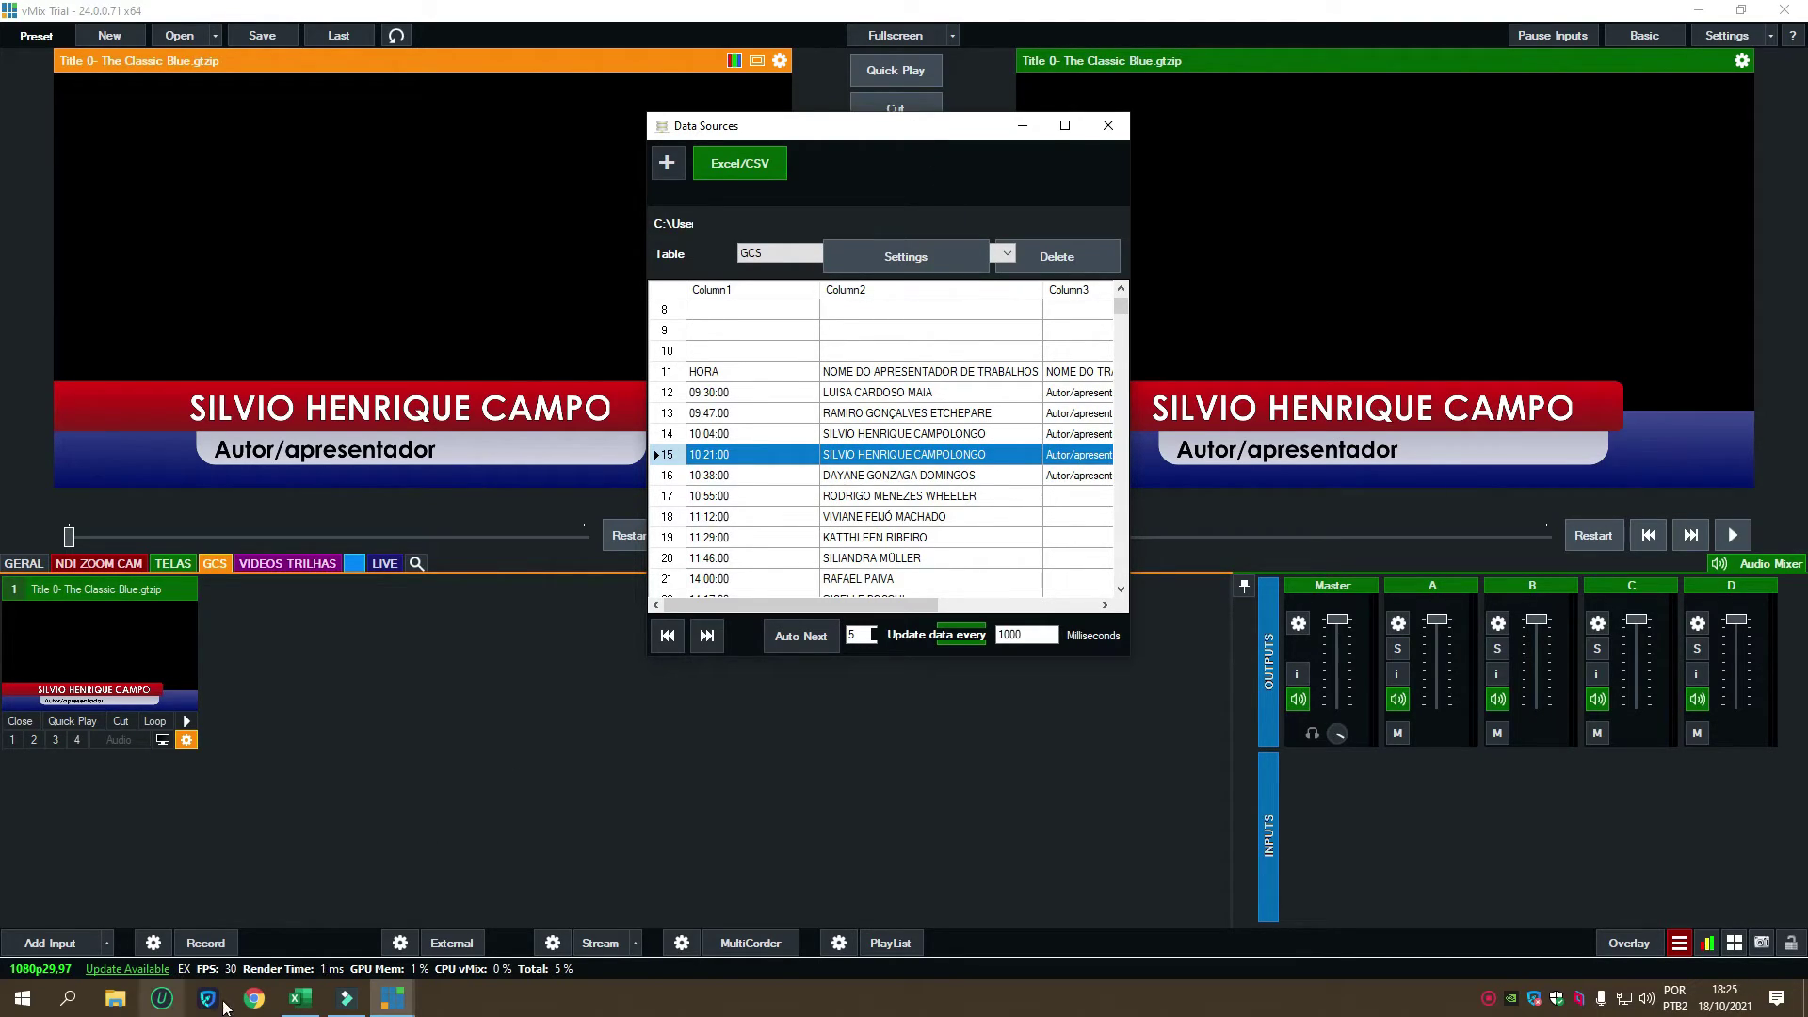
Step: Remove the middle name from the presenter in cell B14 of the Excel workbook, save it, and return to vMix
click(300, 999)
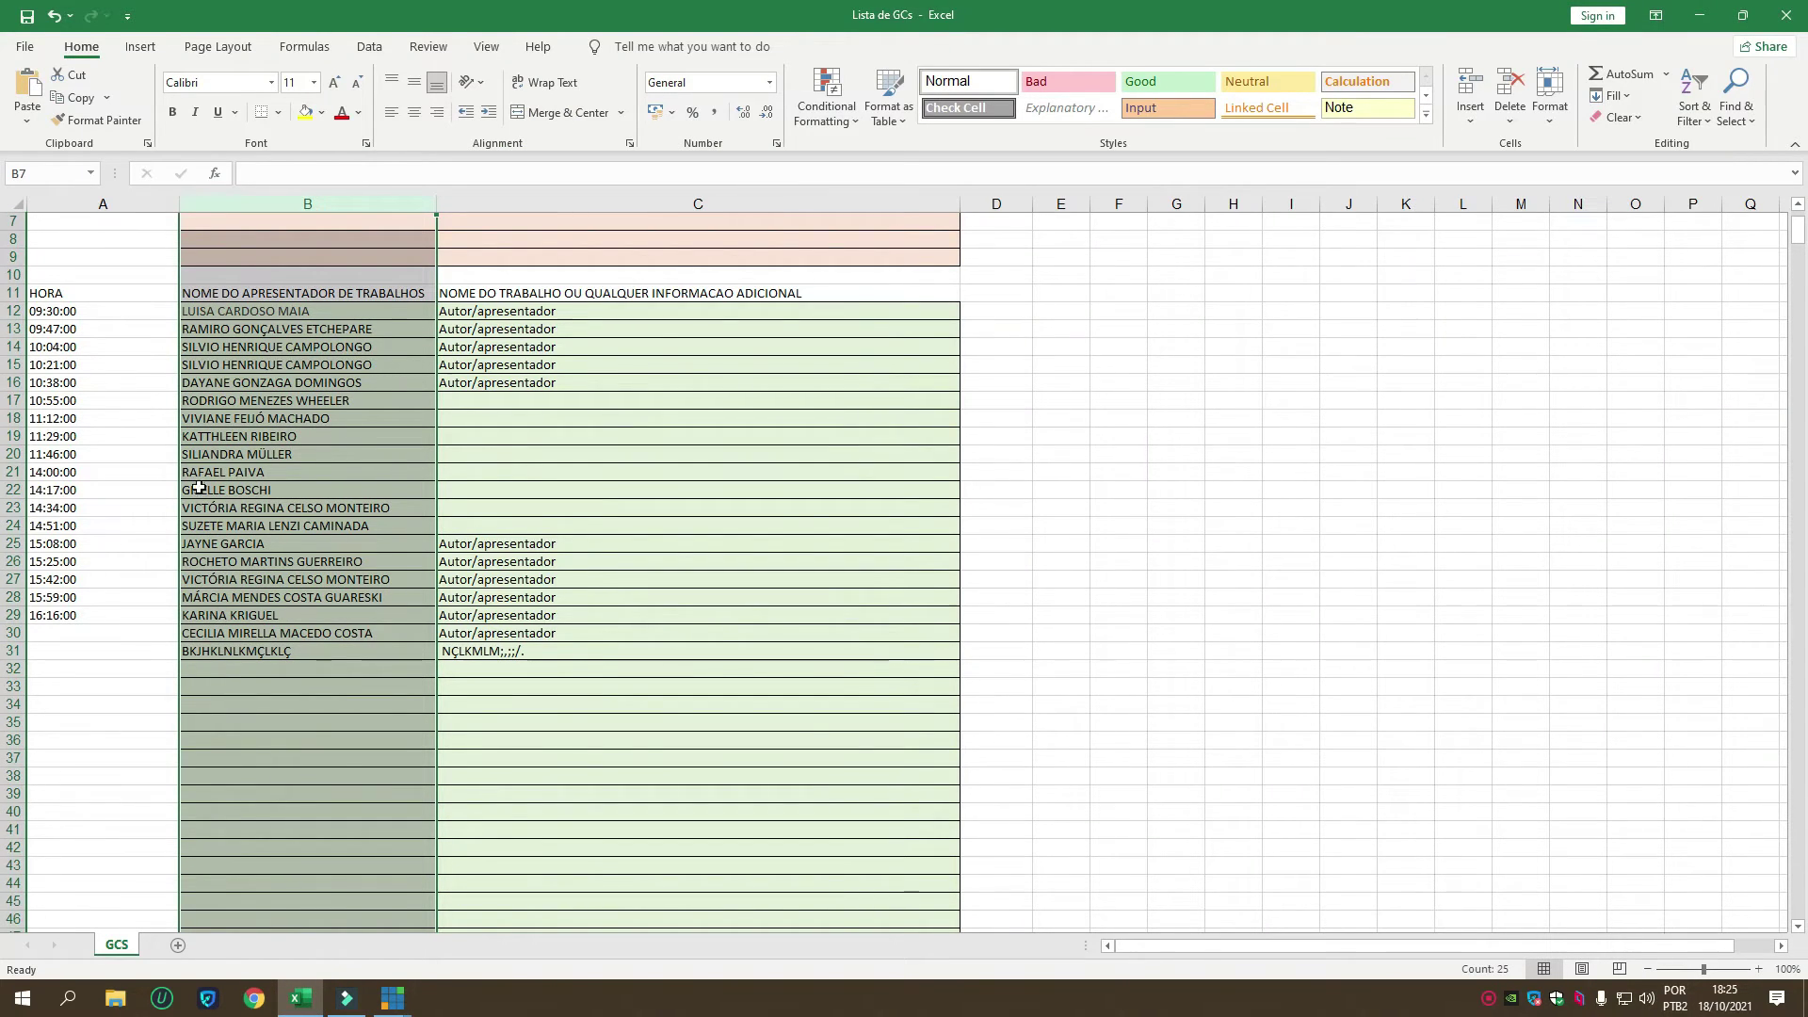
click(259, 347)
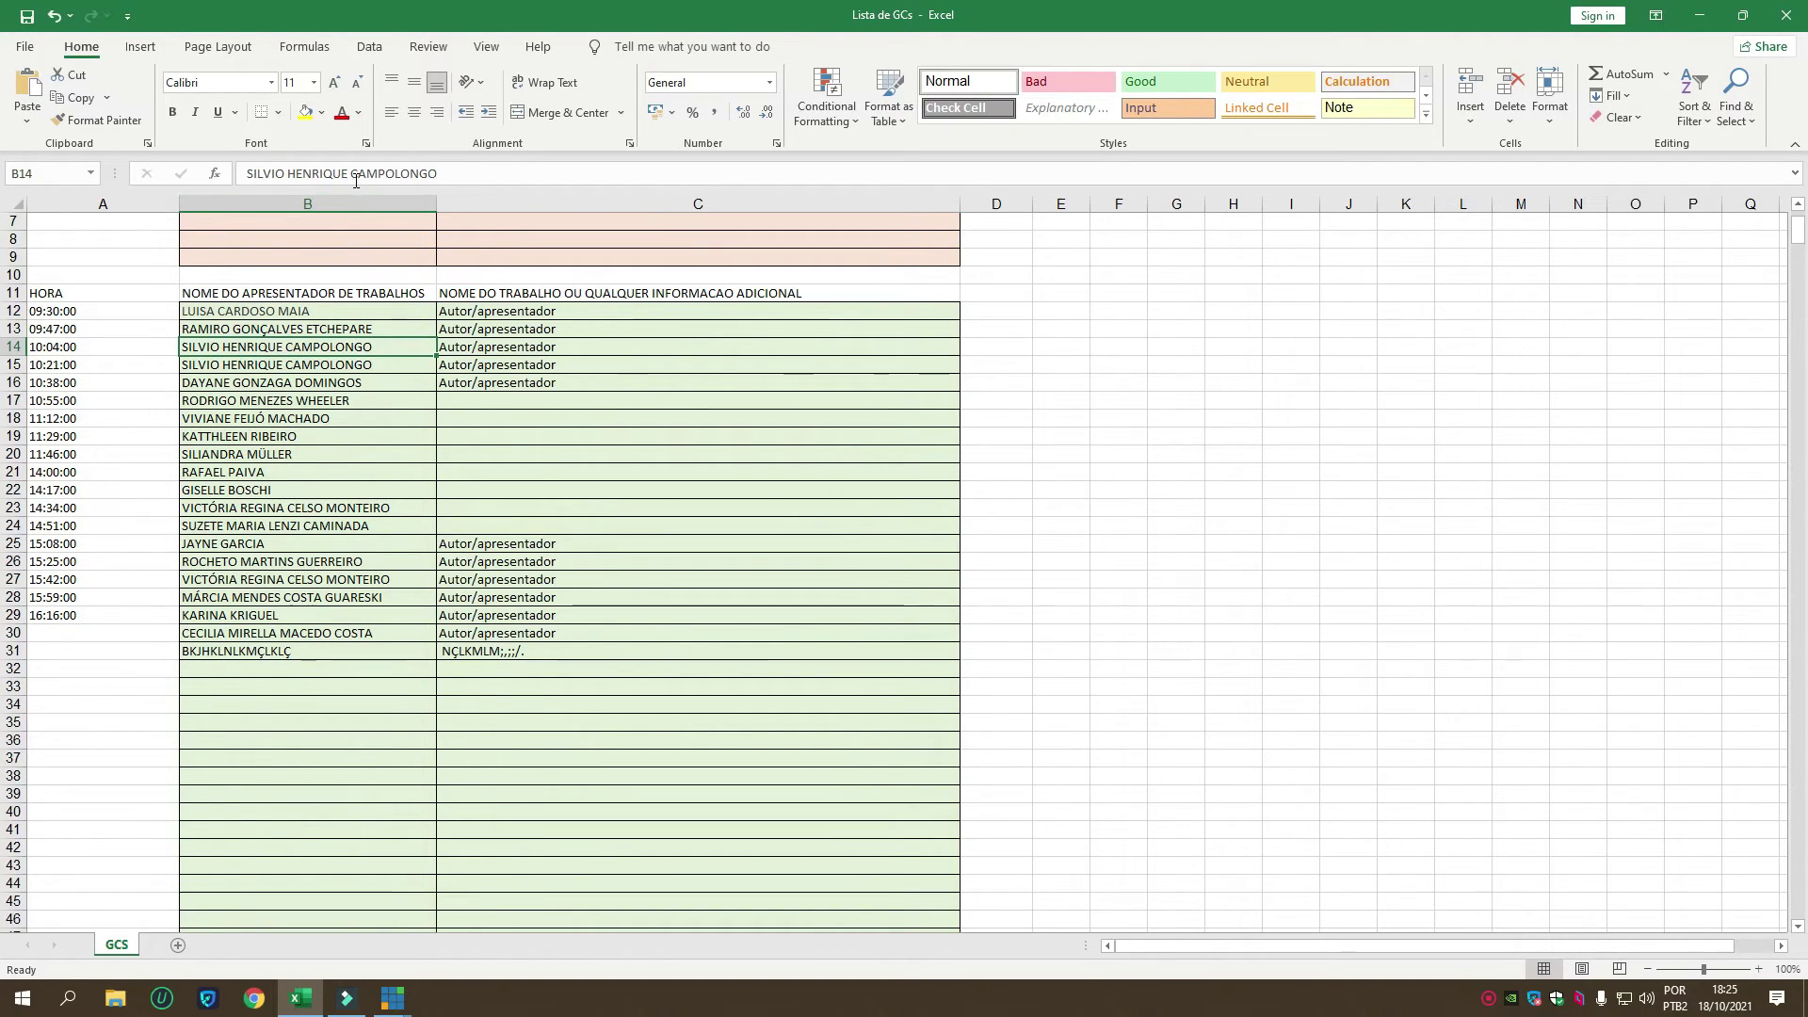
drag(347, 173, 280, 177)
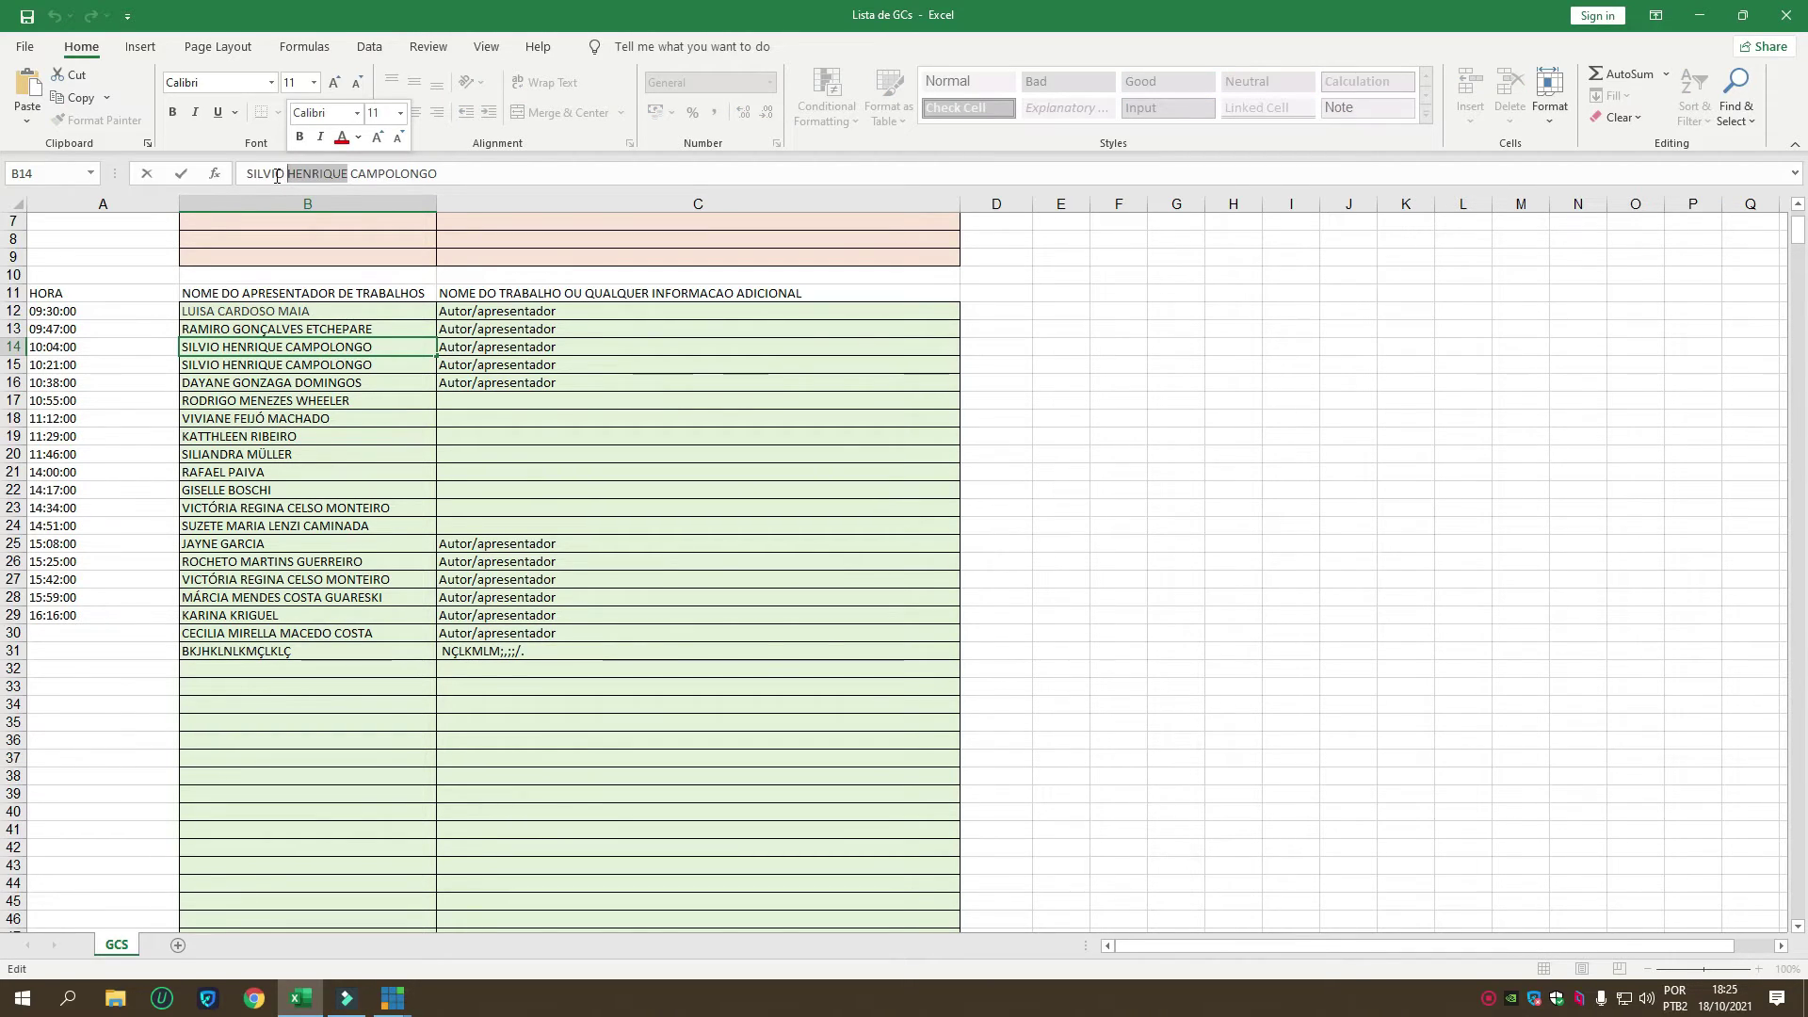
key(BackSpace)
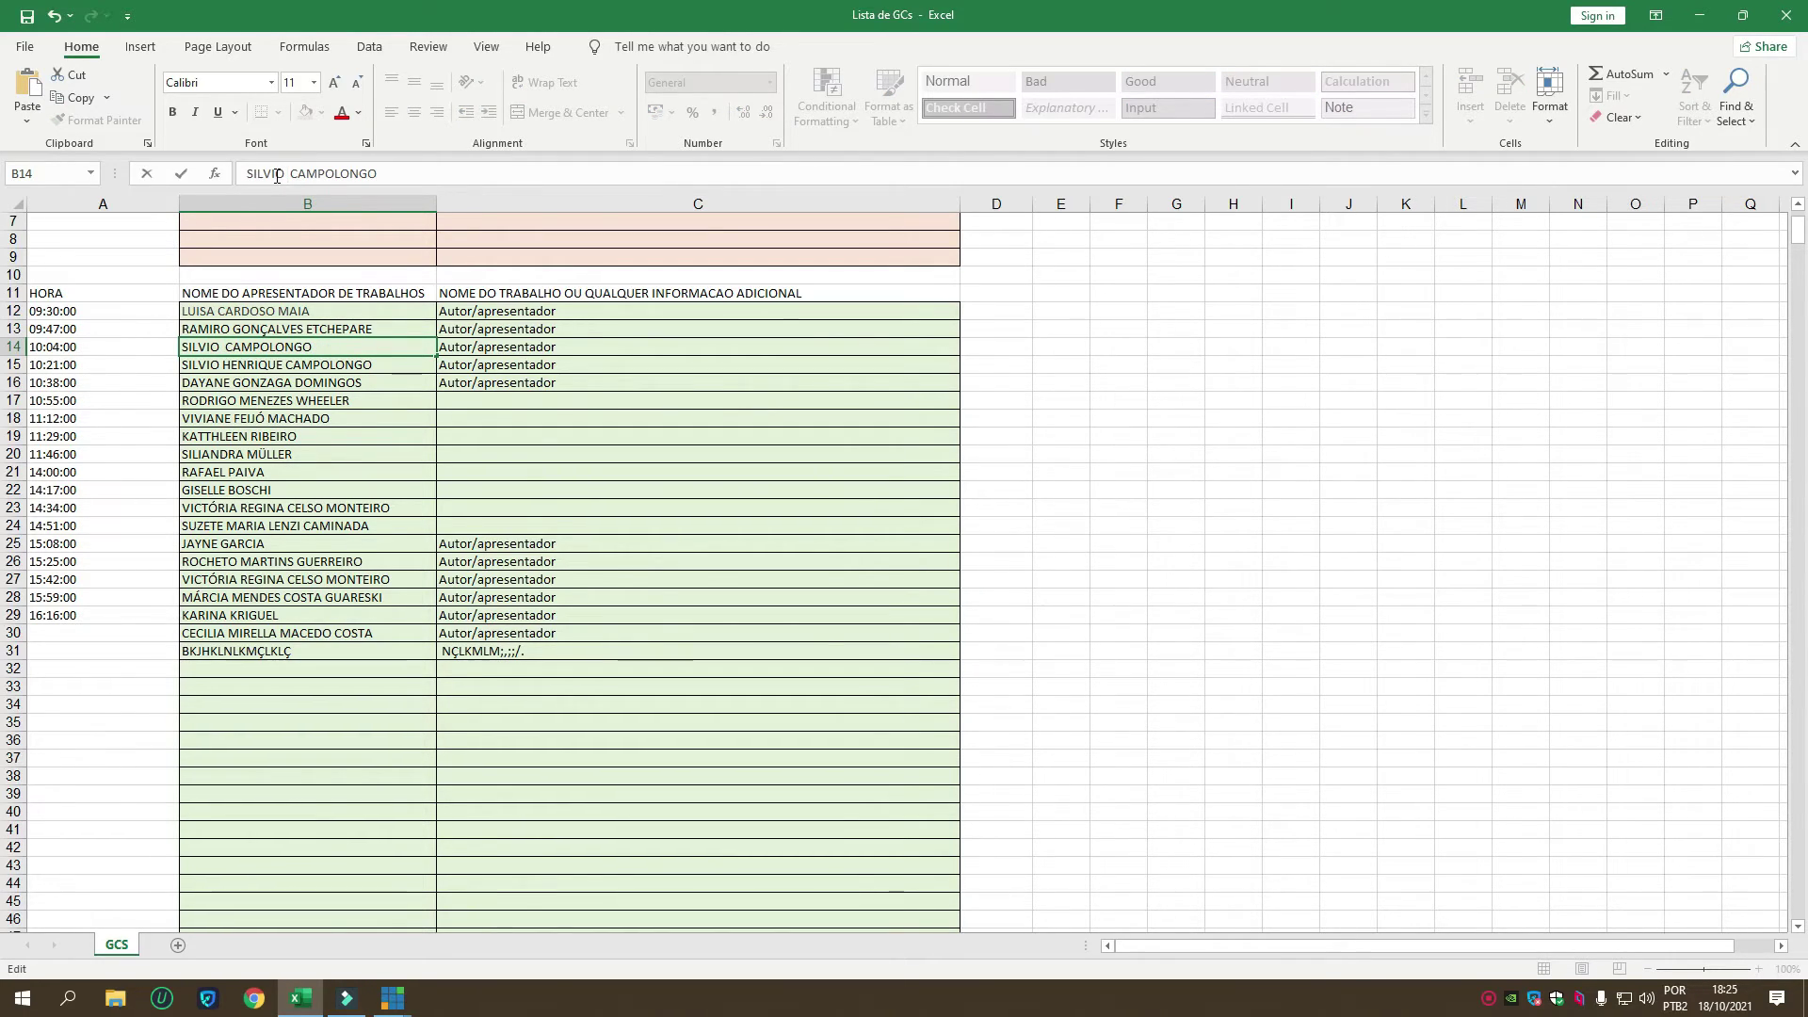
key(BackSpace)
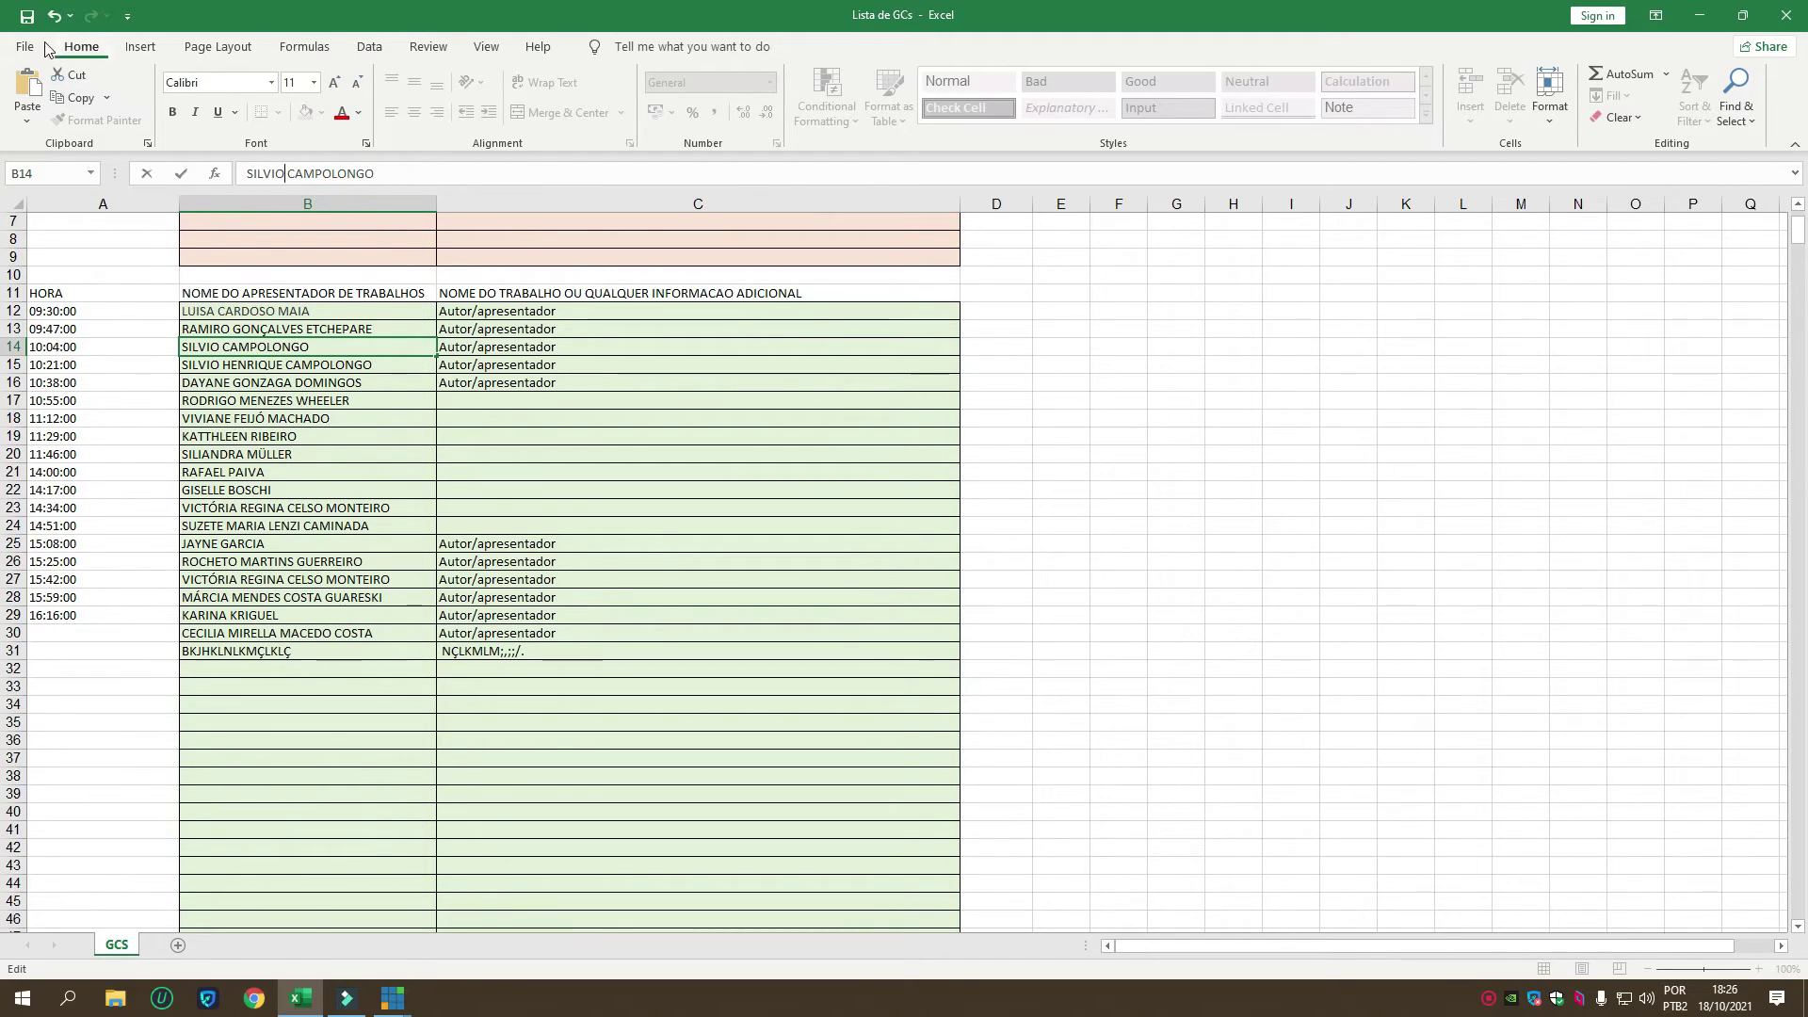
click(26, 17)
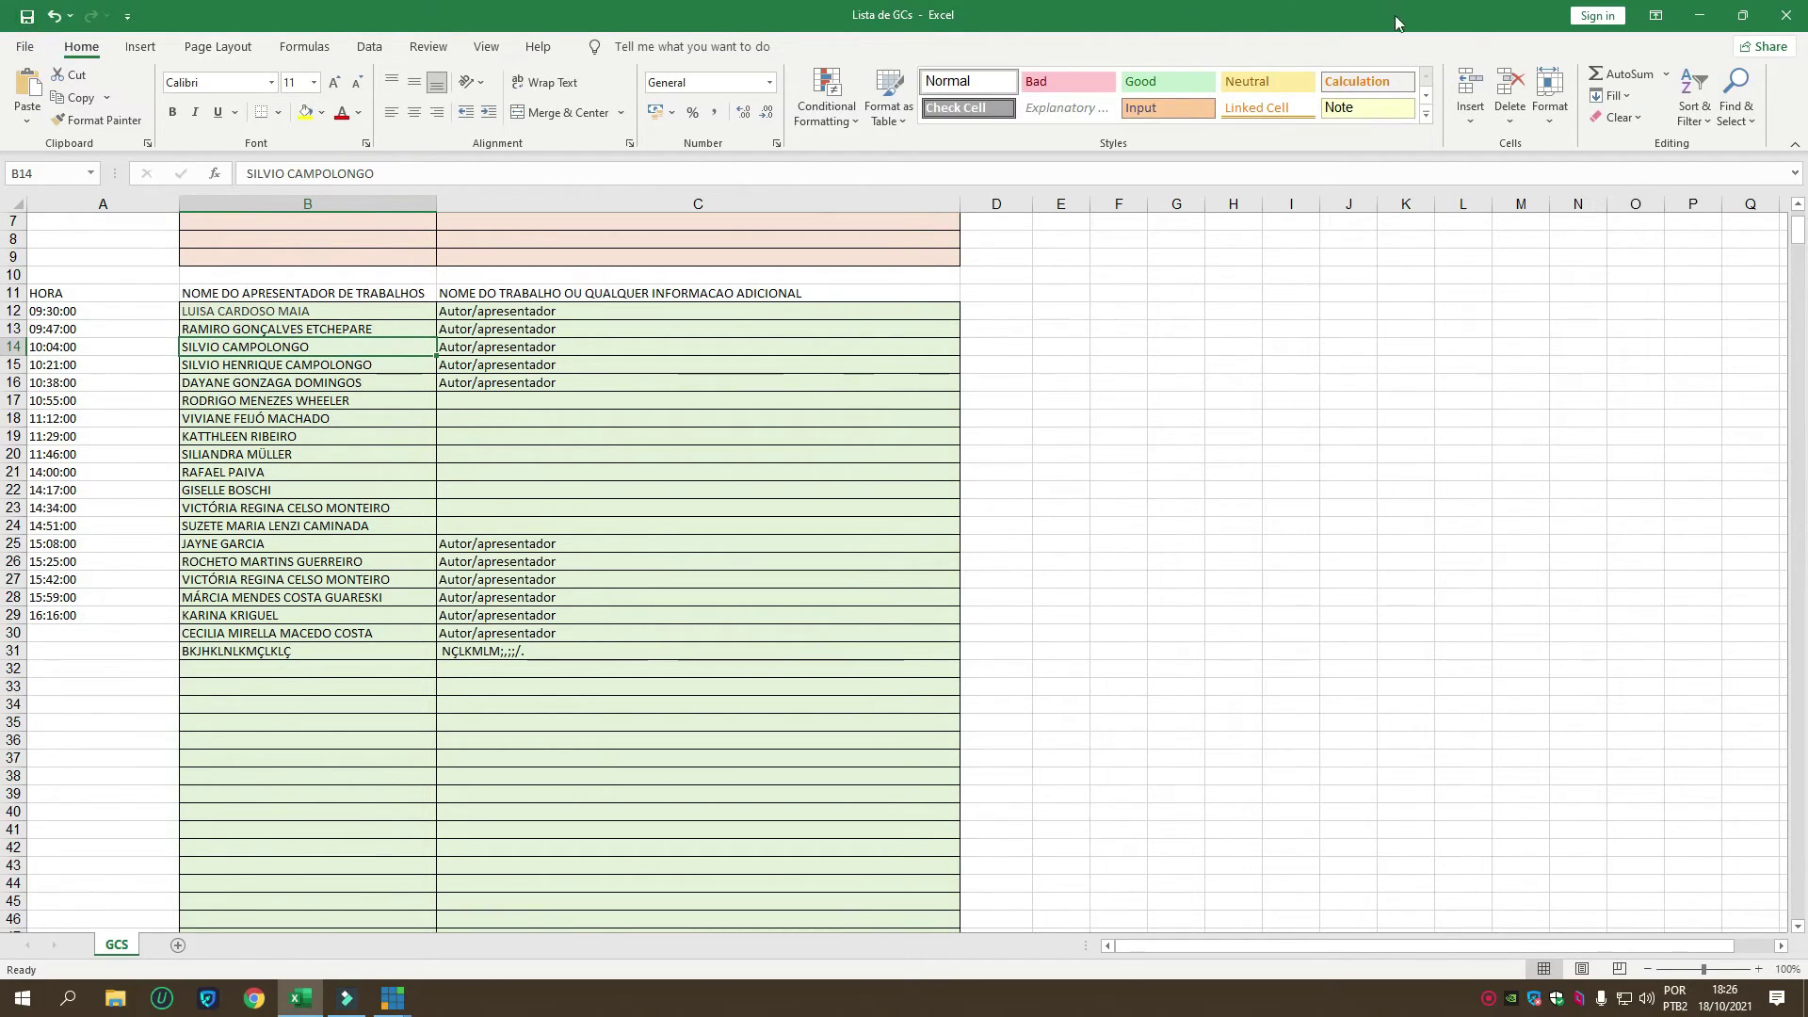
click(1696, 17)
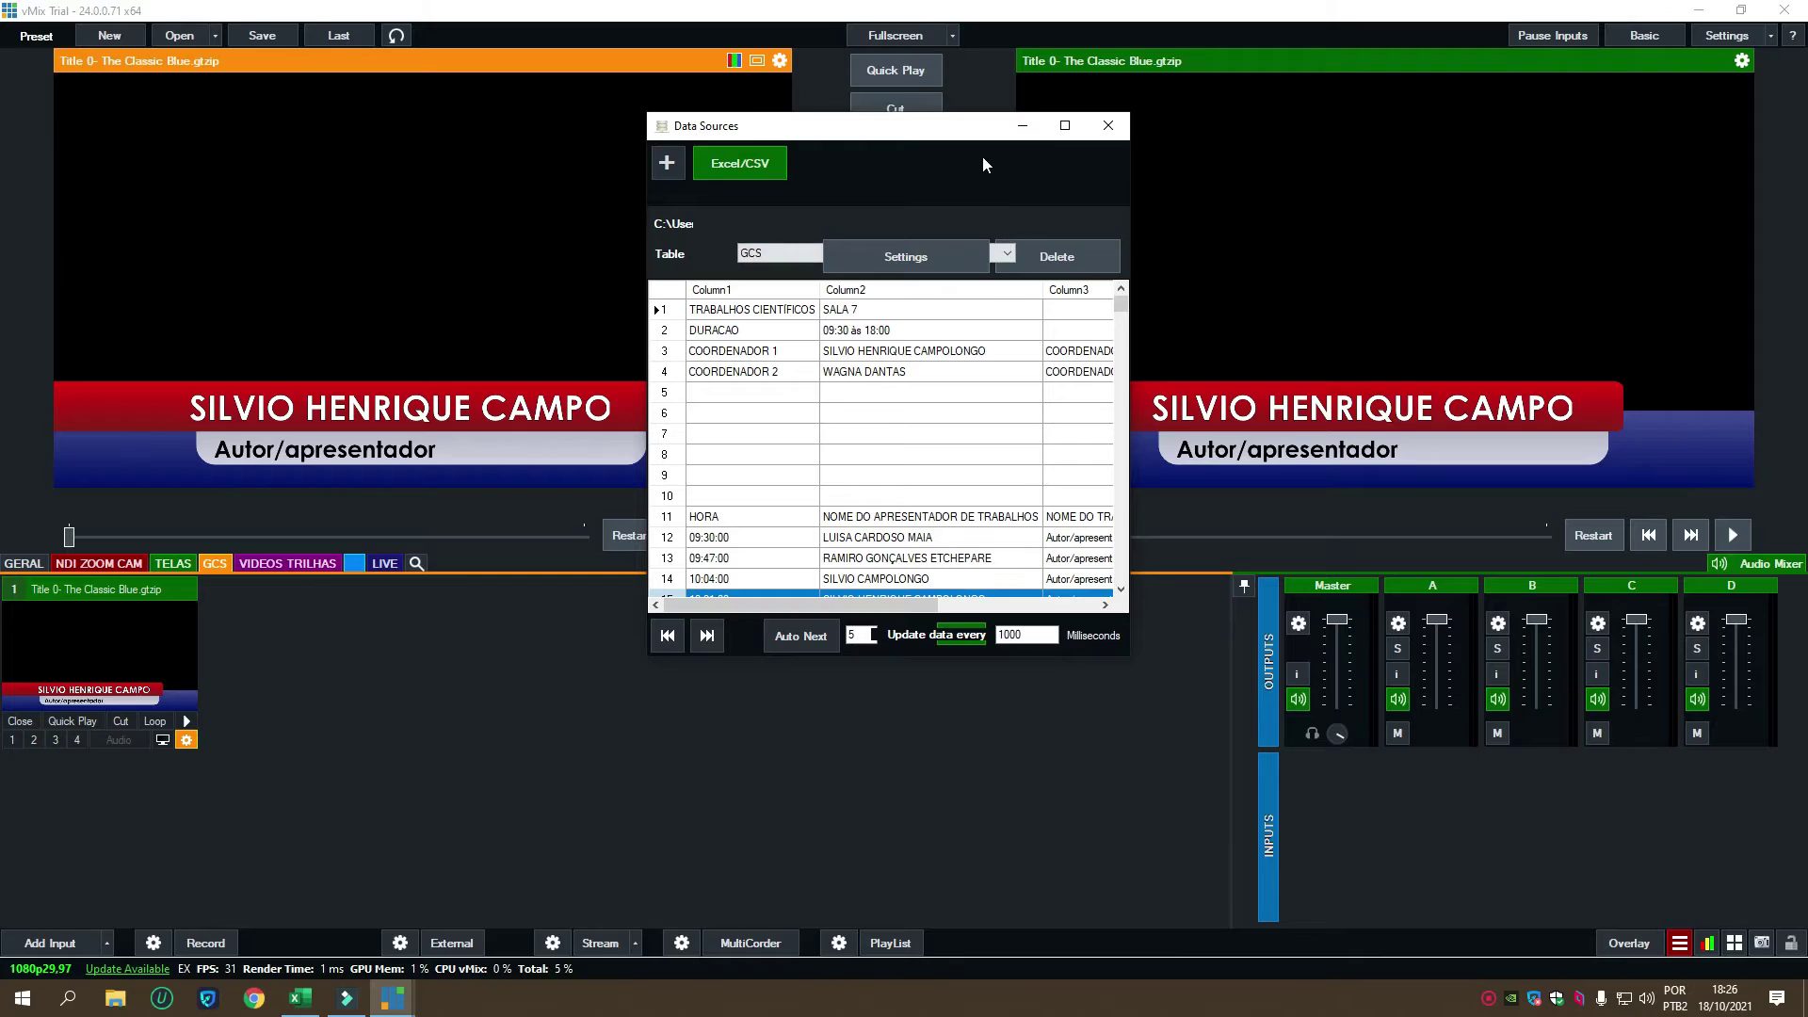
Step: Compare the title output for rows 14 and 15 of the data source, ending on row 14
click(831, 579)
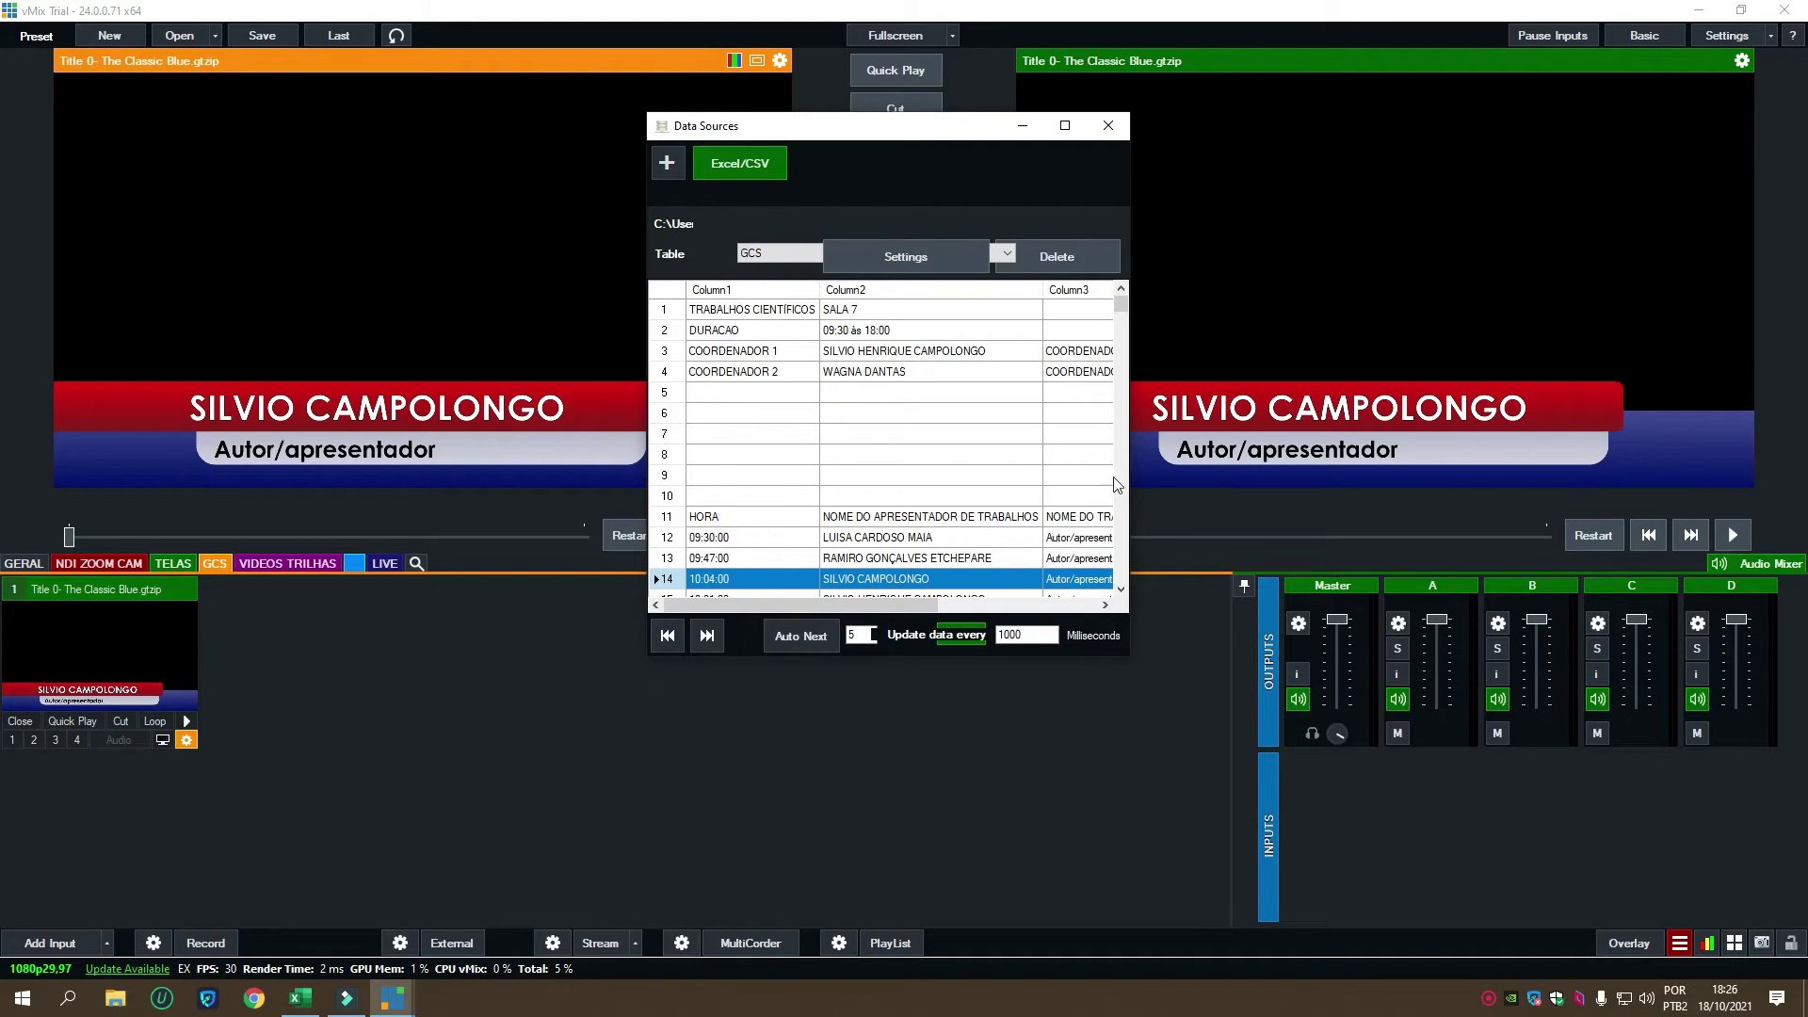
scroll(1120, 310, down, 4)
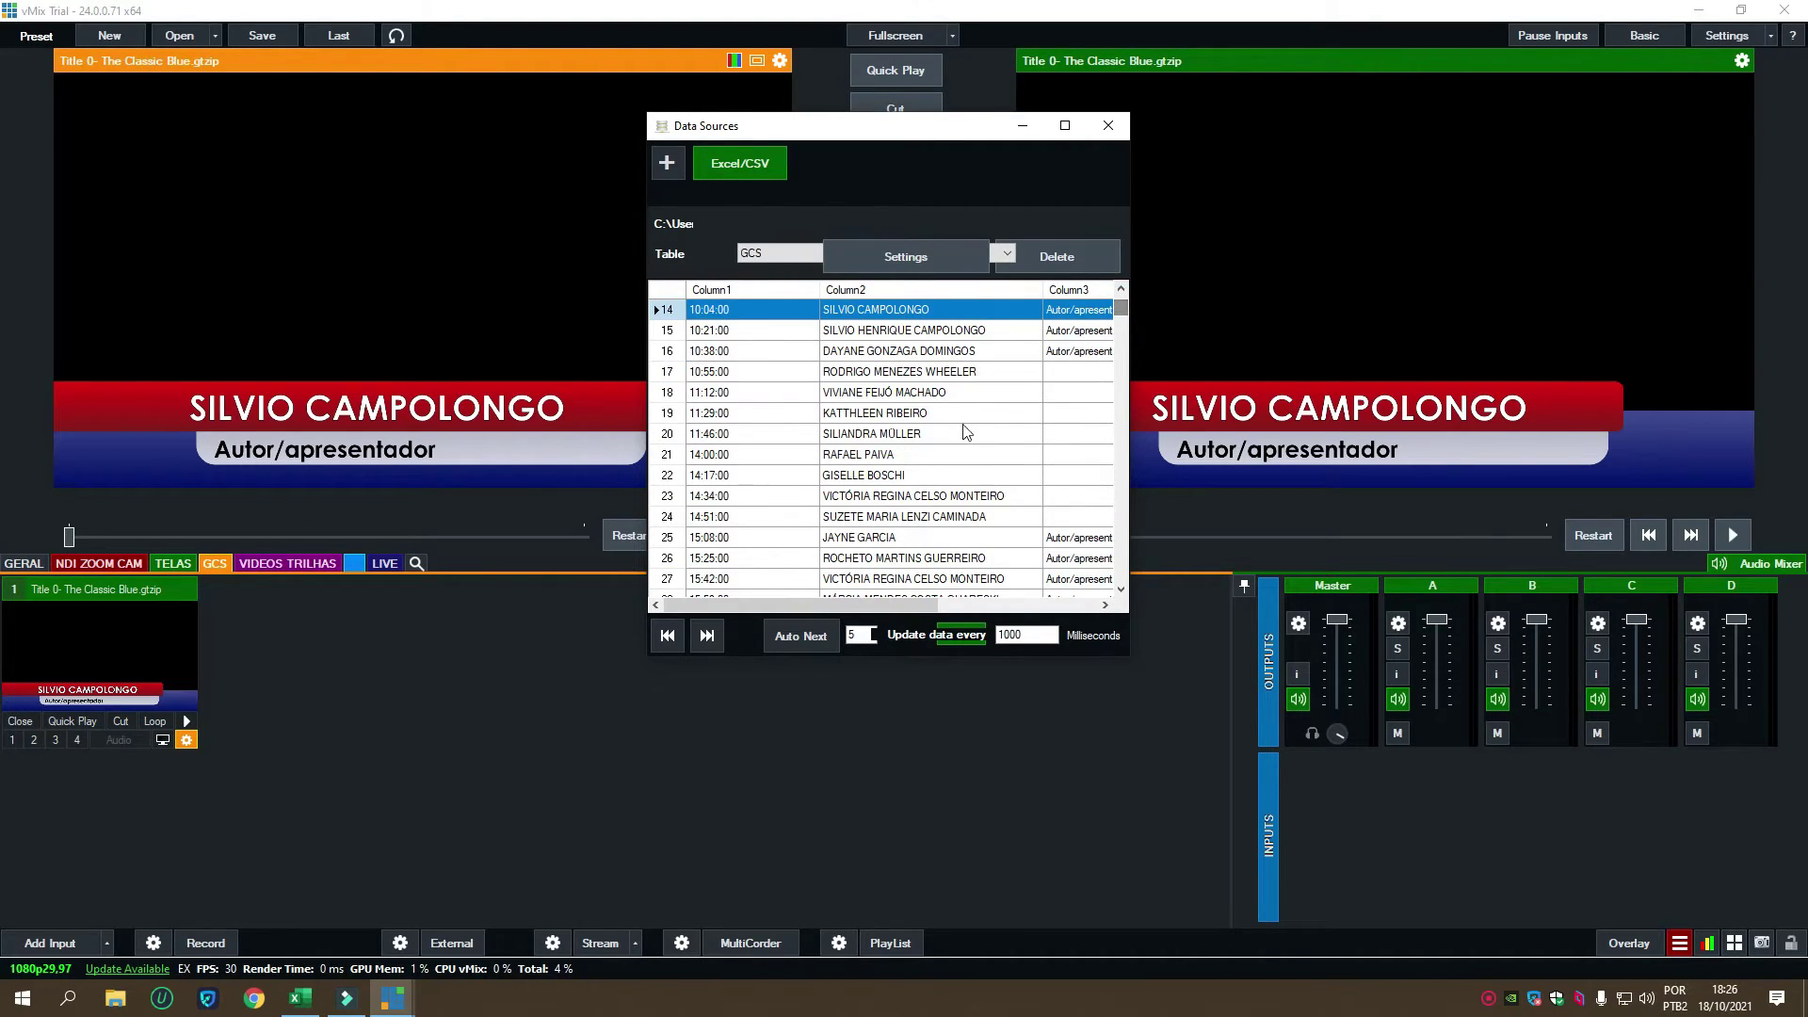
click(866, 331)
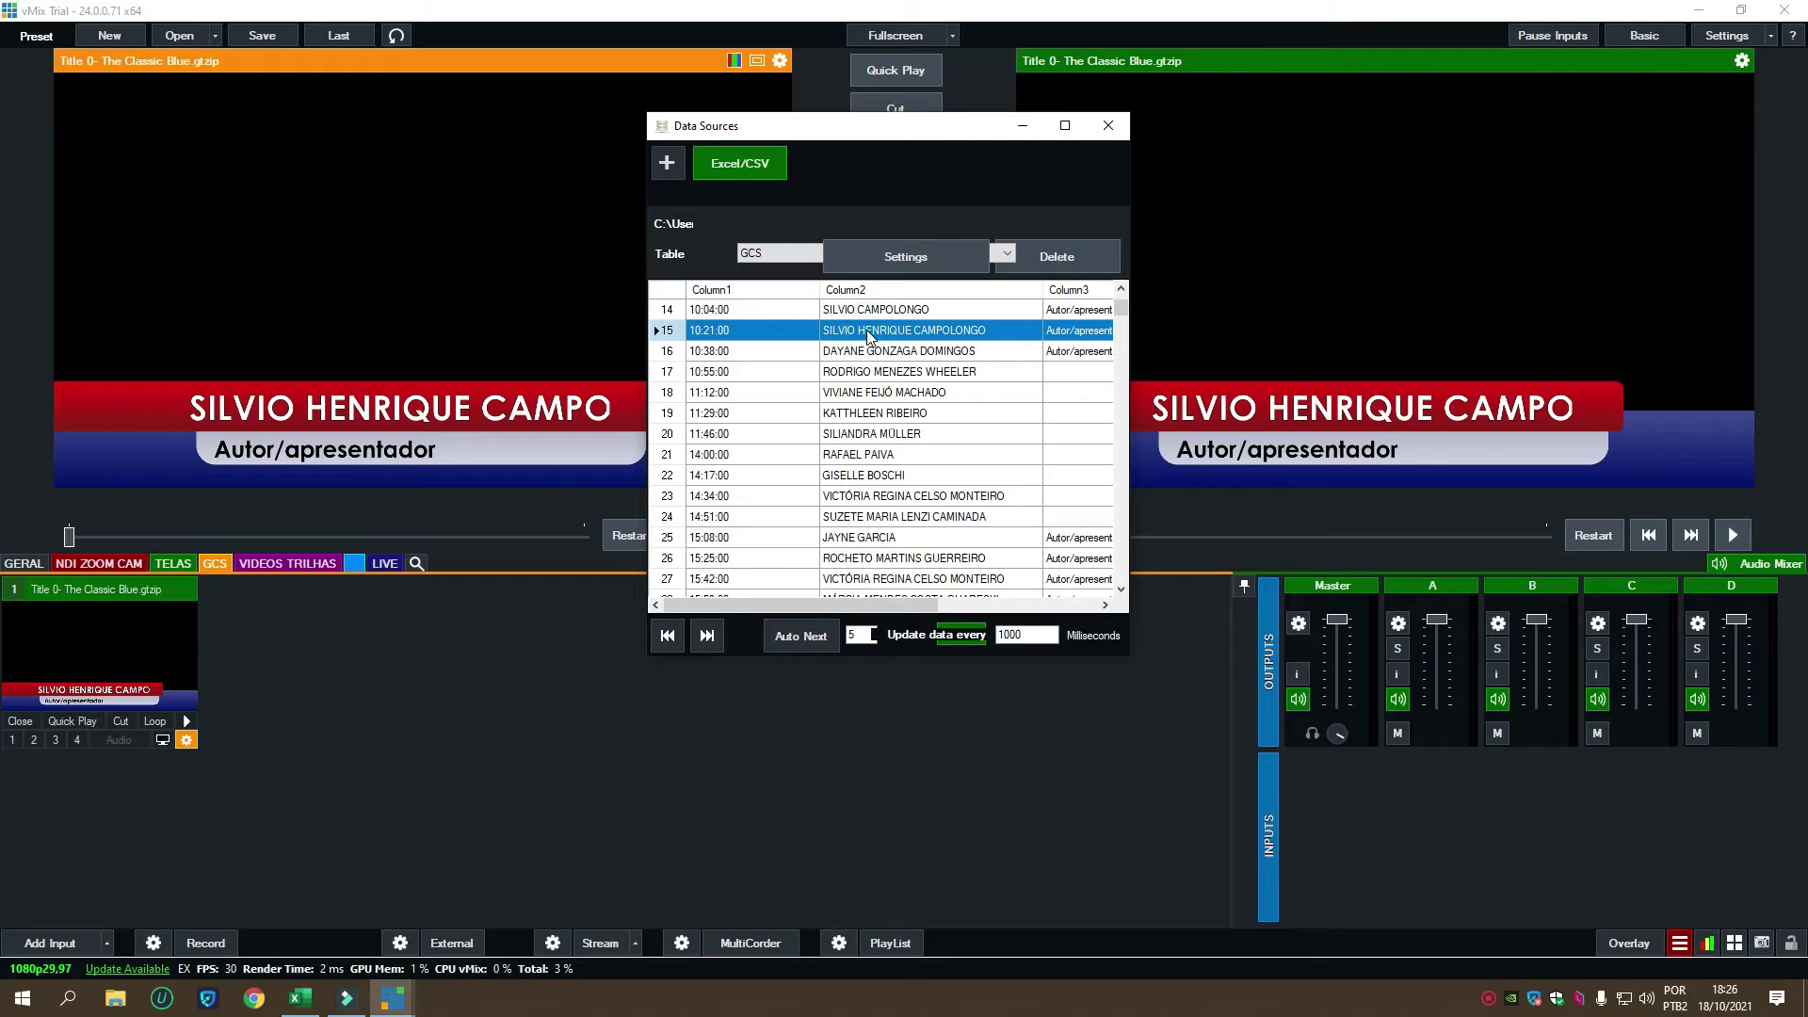
click(880, 309)
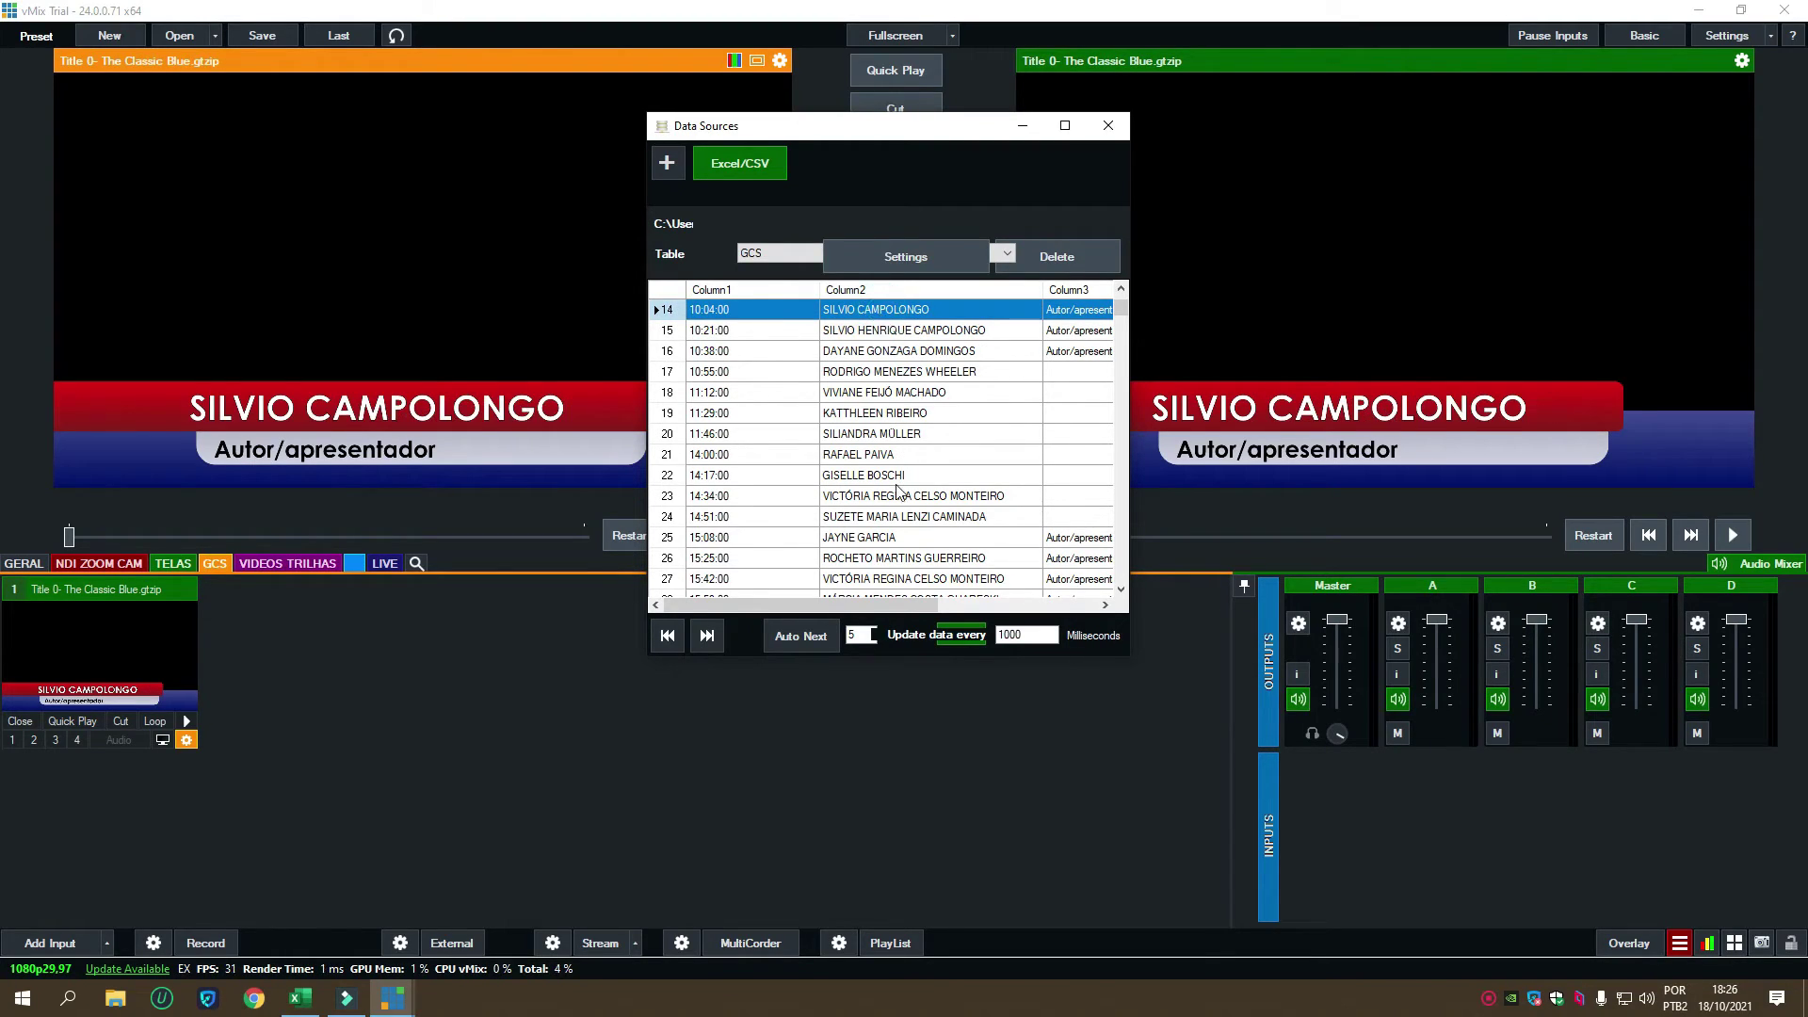
scroll(897, 491, up, 1)
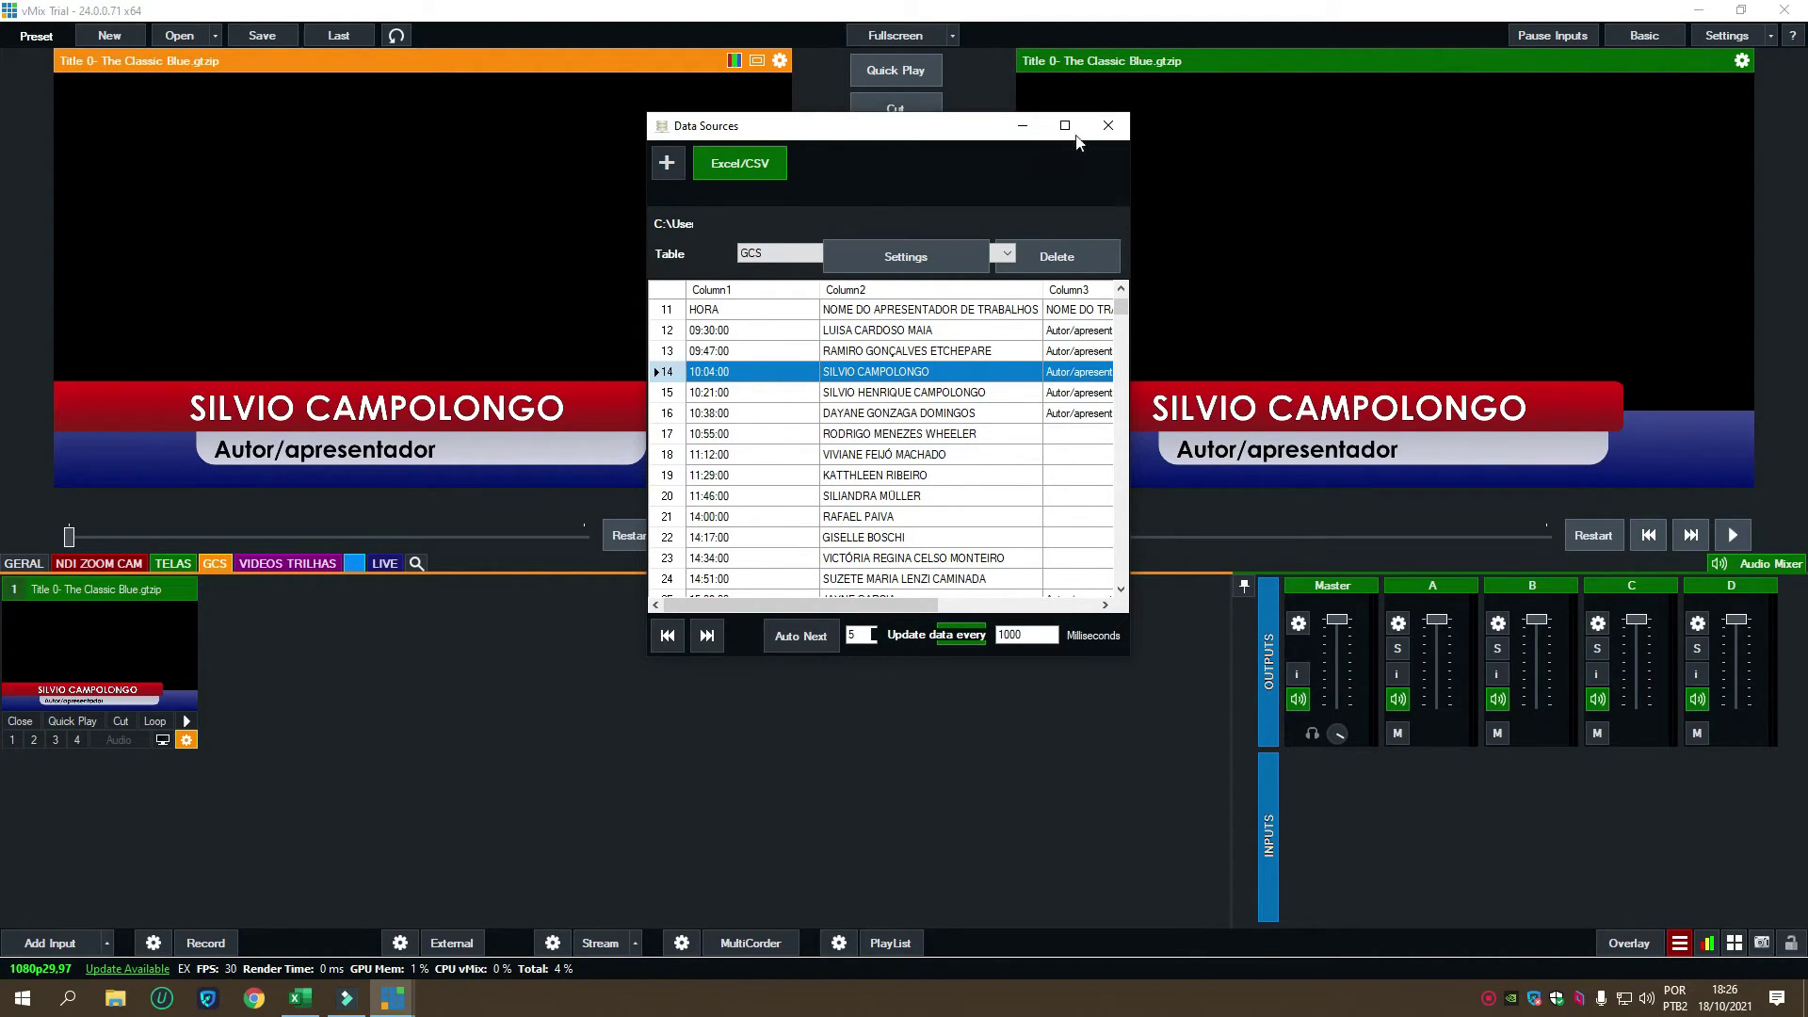
Step: Select row 19 of the data source for the title and move the Data Sources window lower, clear of the transition buttons
drag(963, 134, 930, 260)
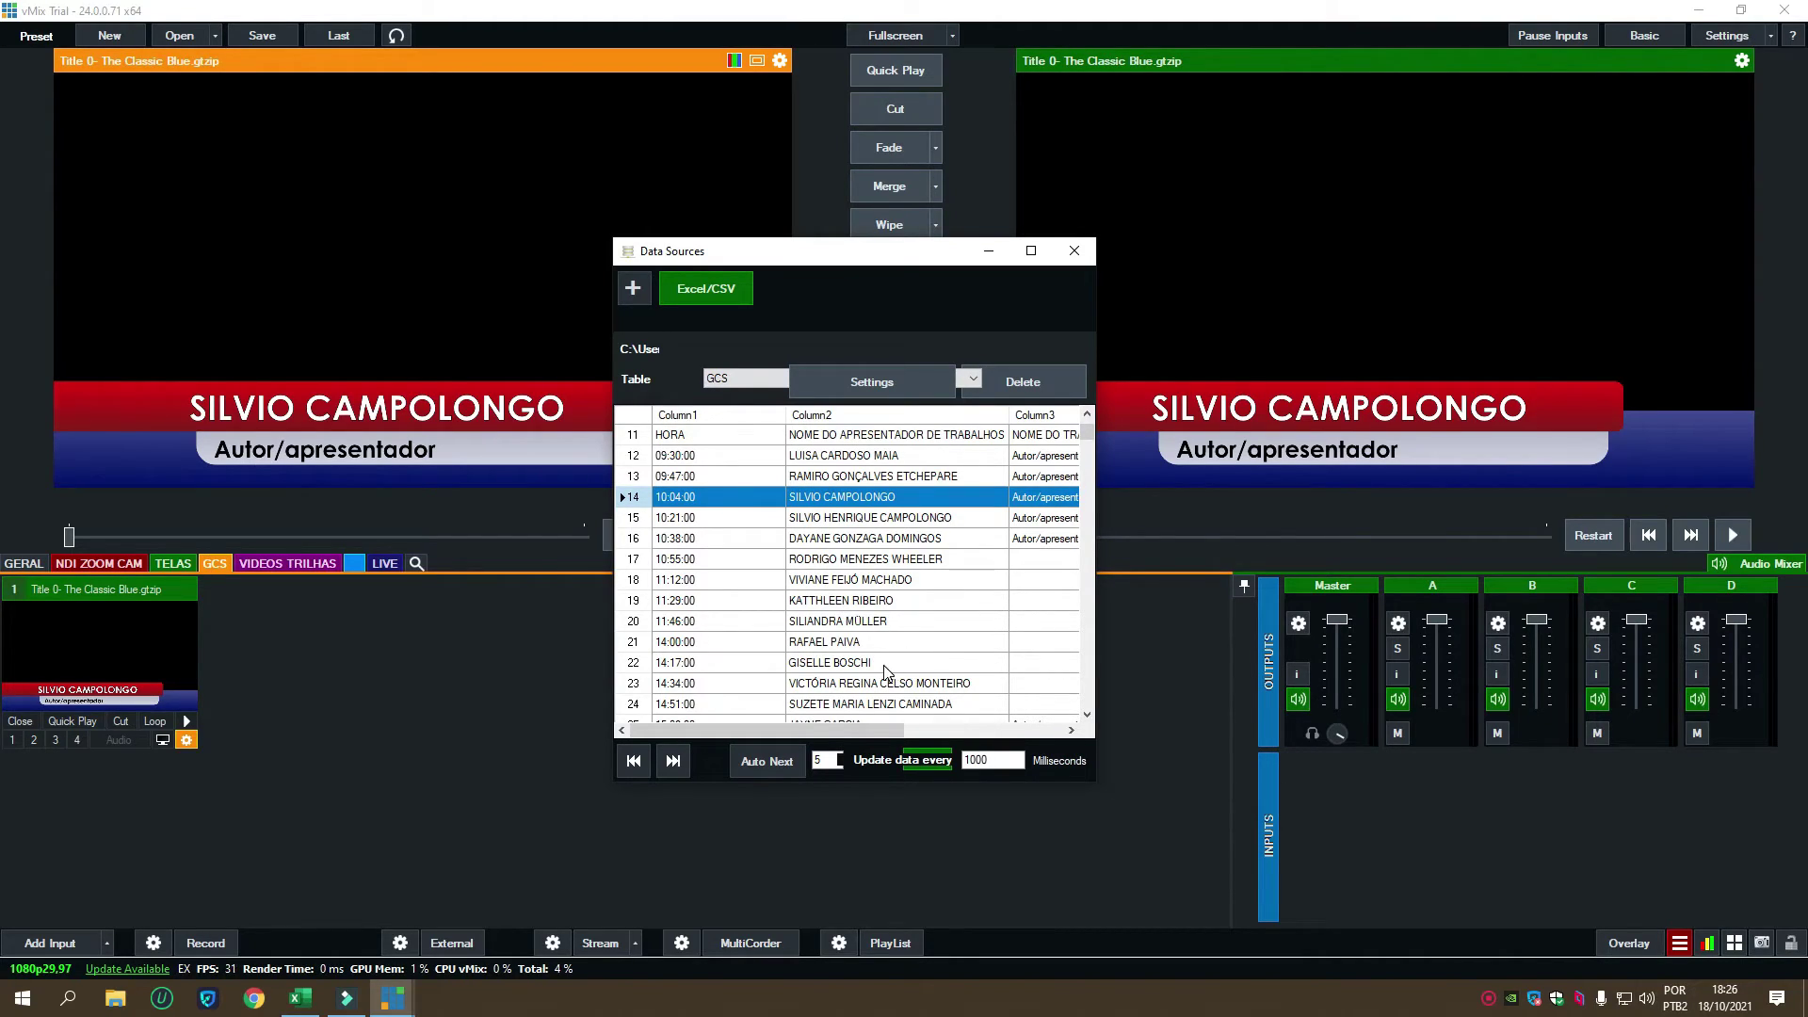
click(834, 603)
drag(868, 254, 893, 368)
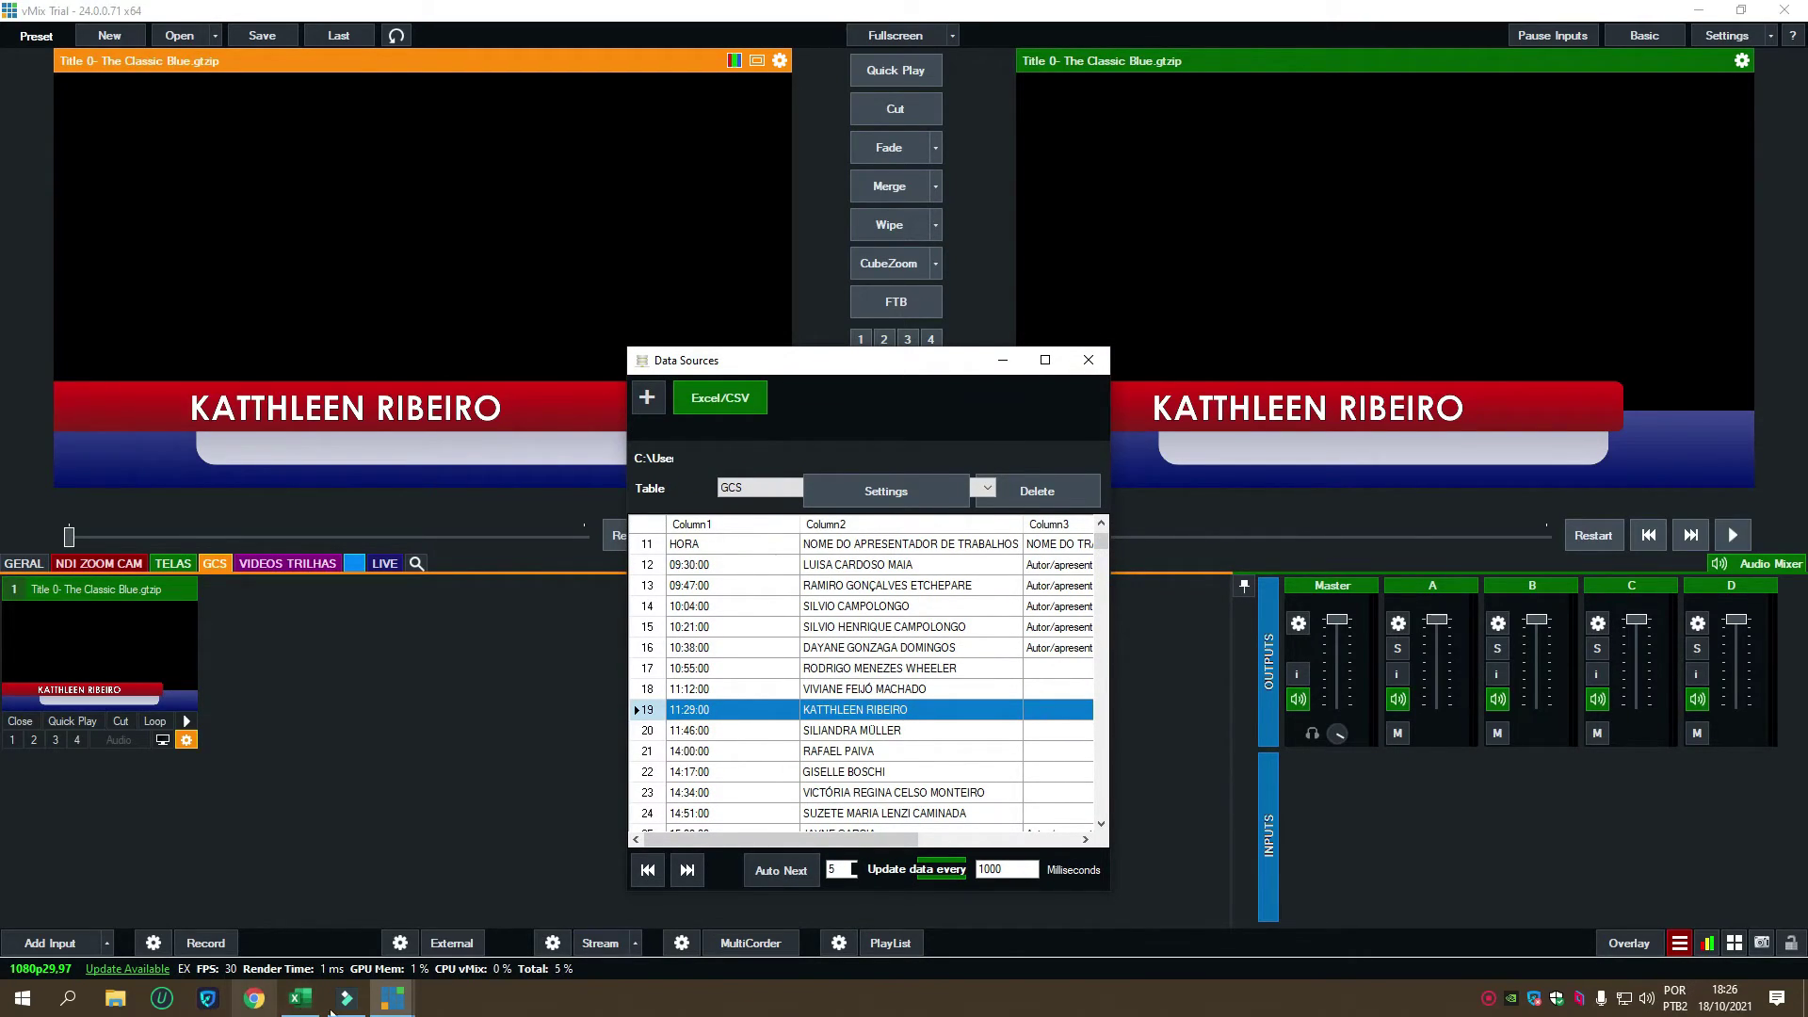
Step: Enter HHJKLKLMLÇL in cell C19 of the Excel workbook, save it, and switch back to the main vMix window
click(301, 998)
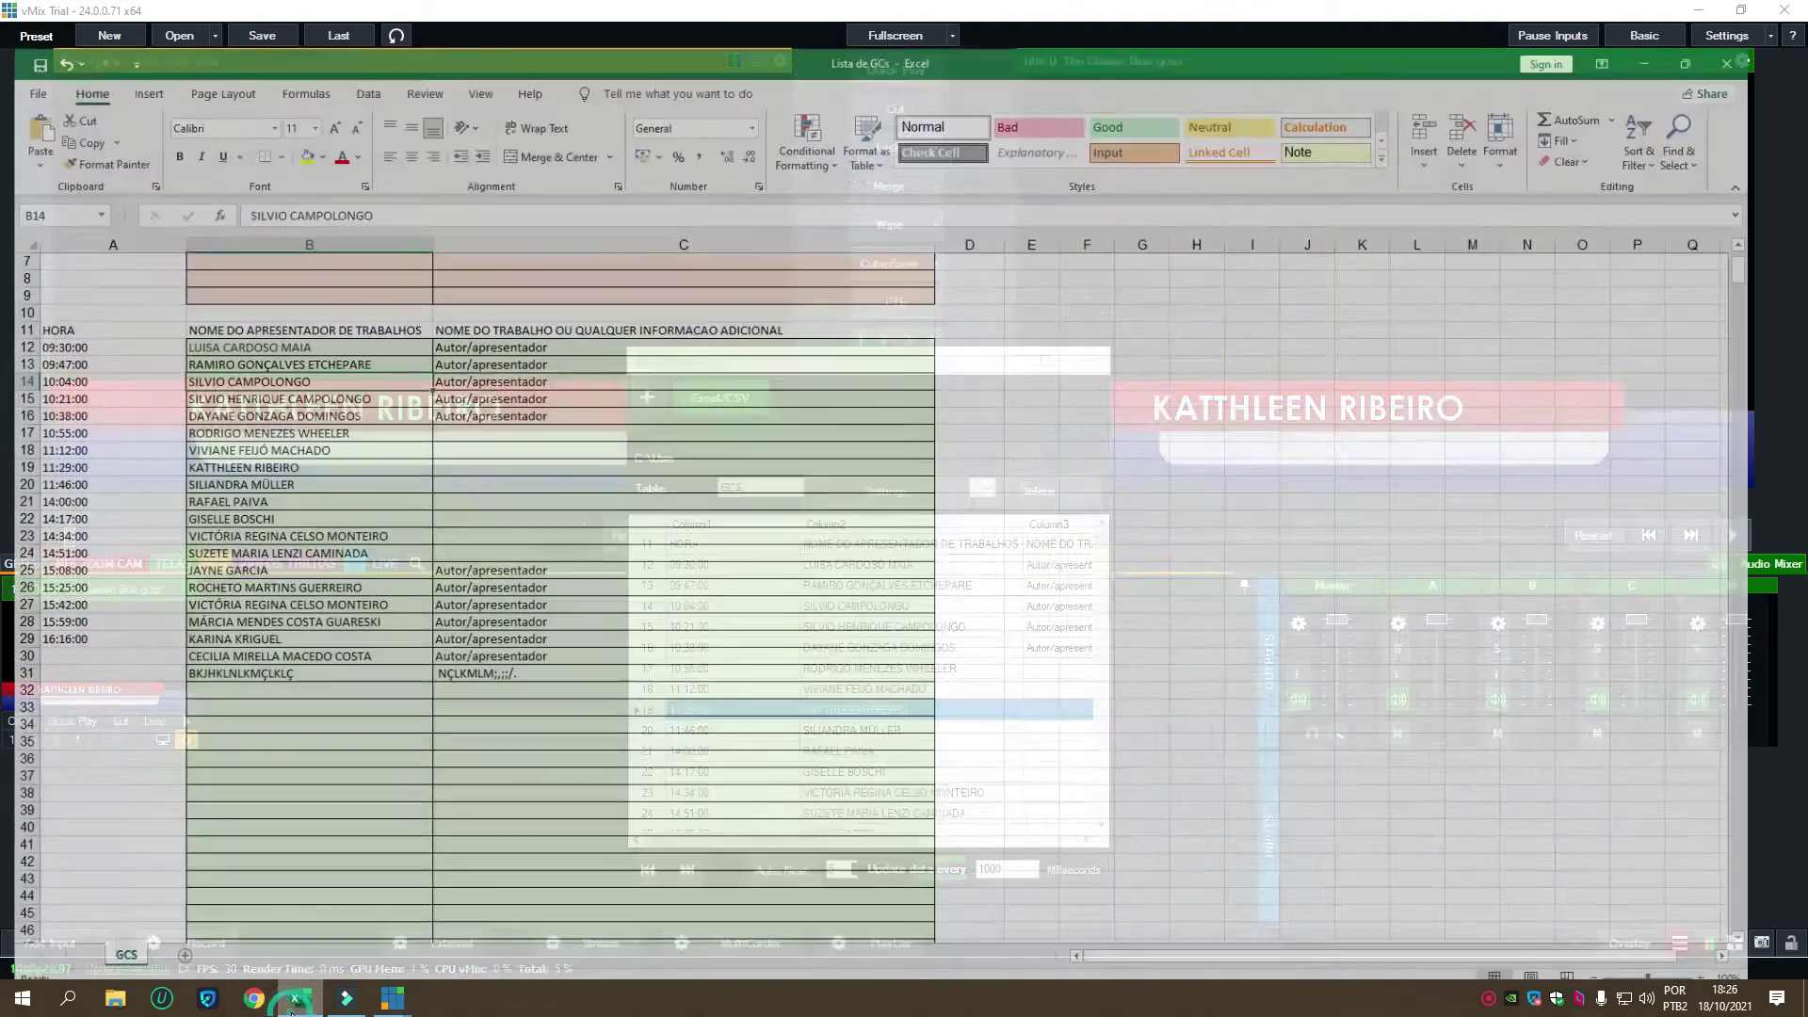
click(254, 437)
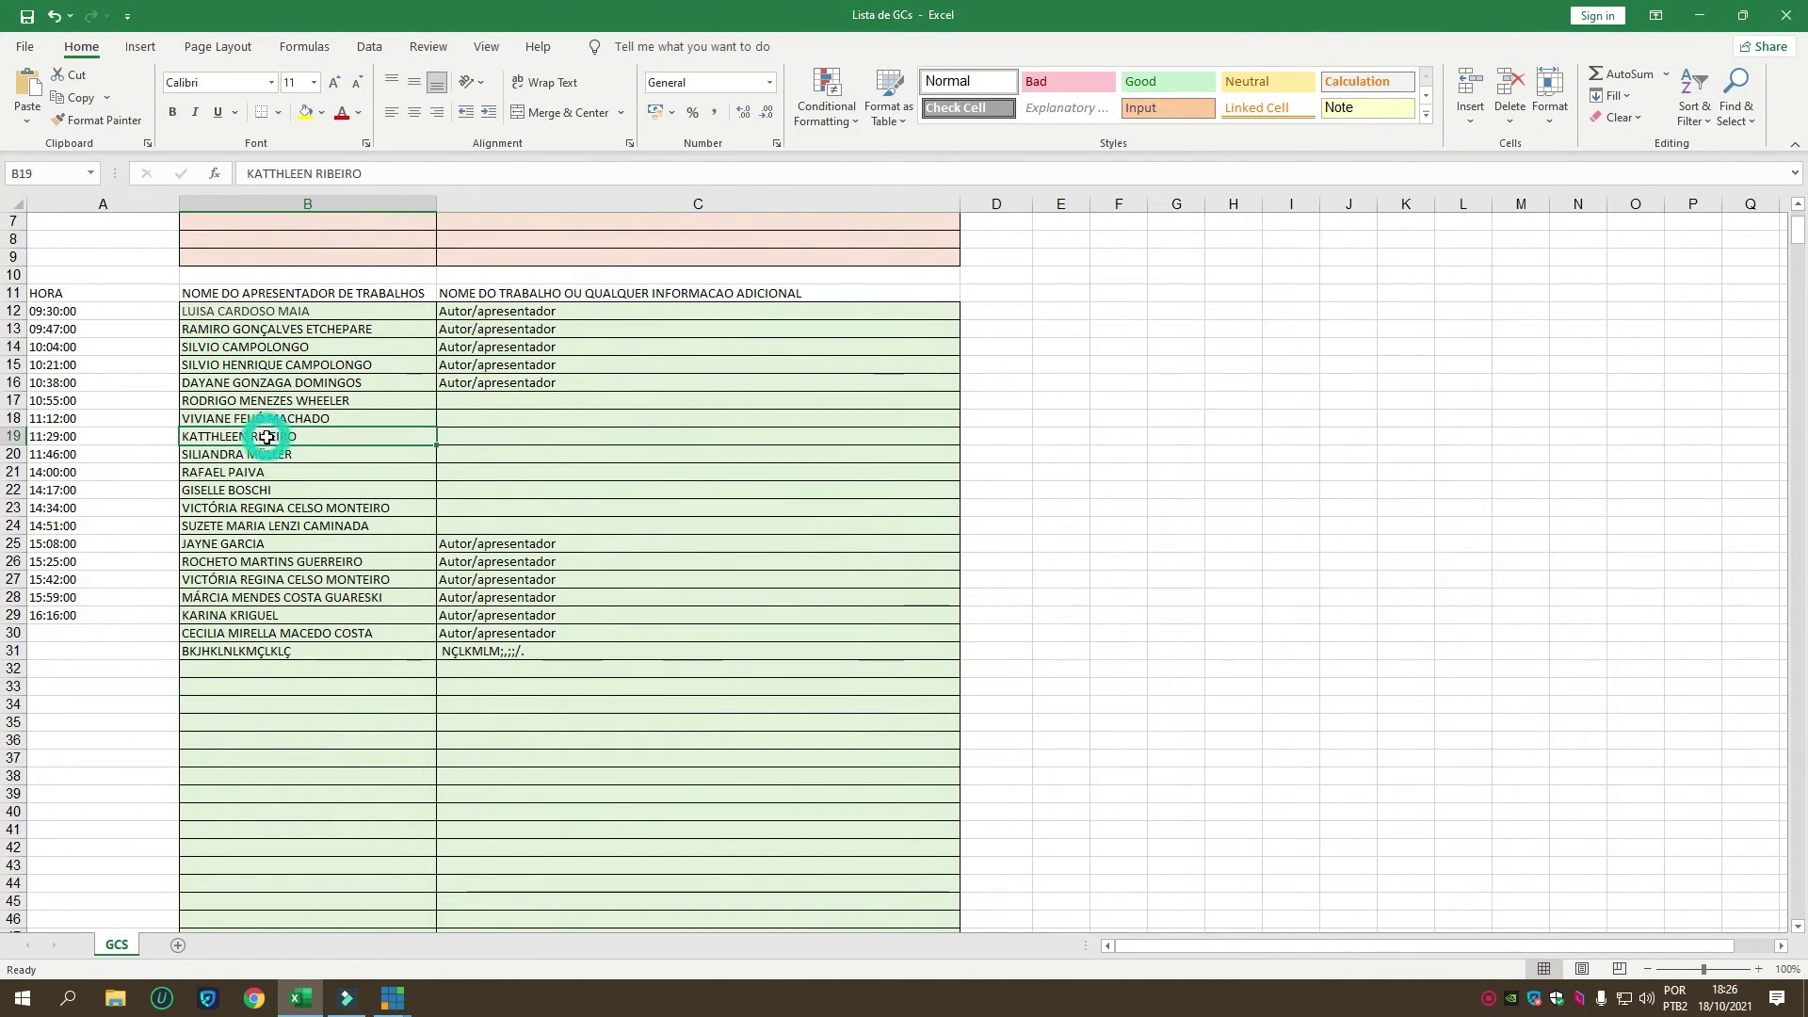
click(457, 437)
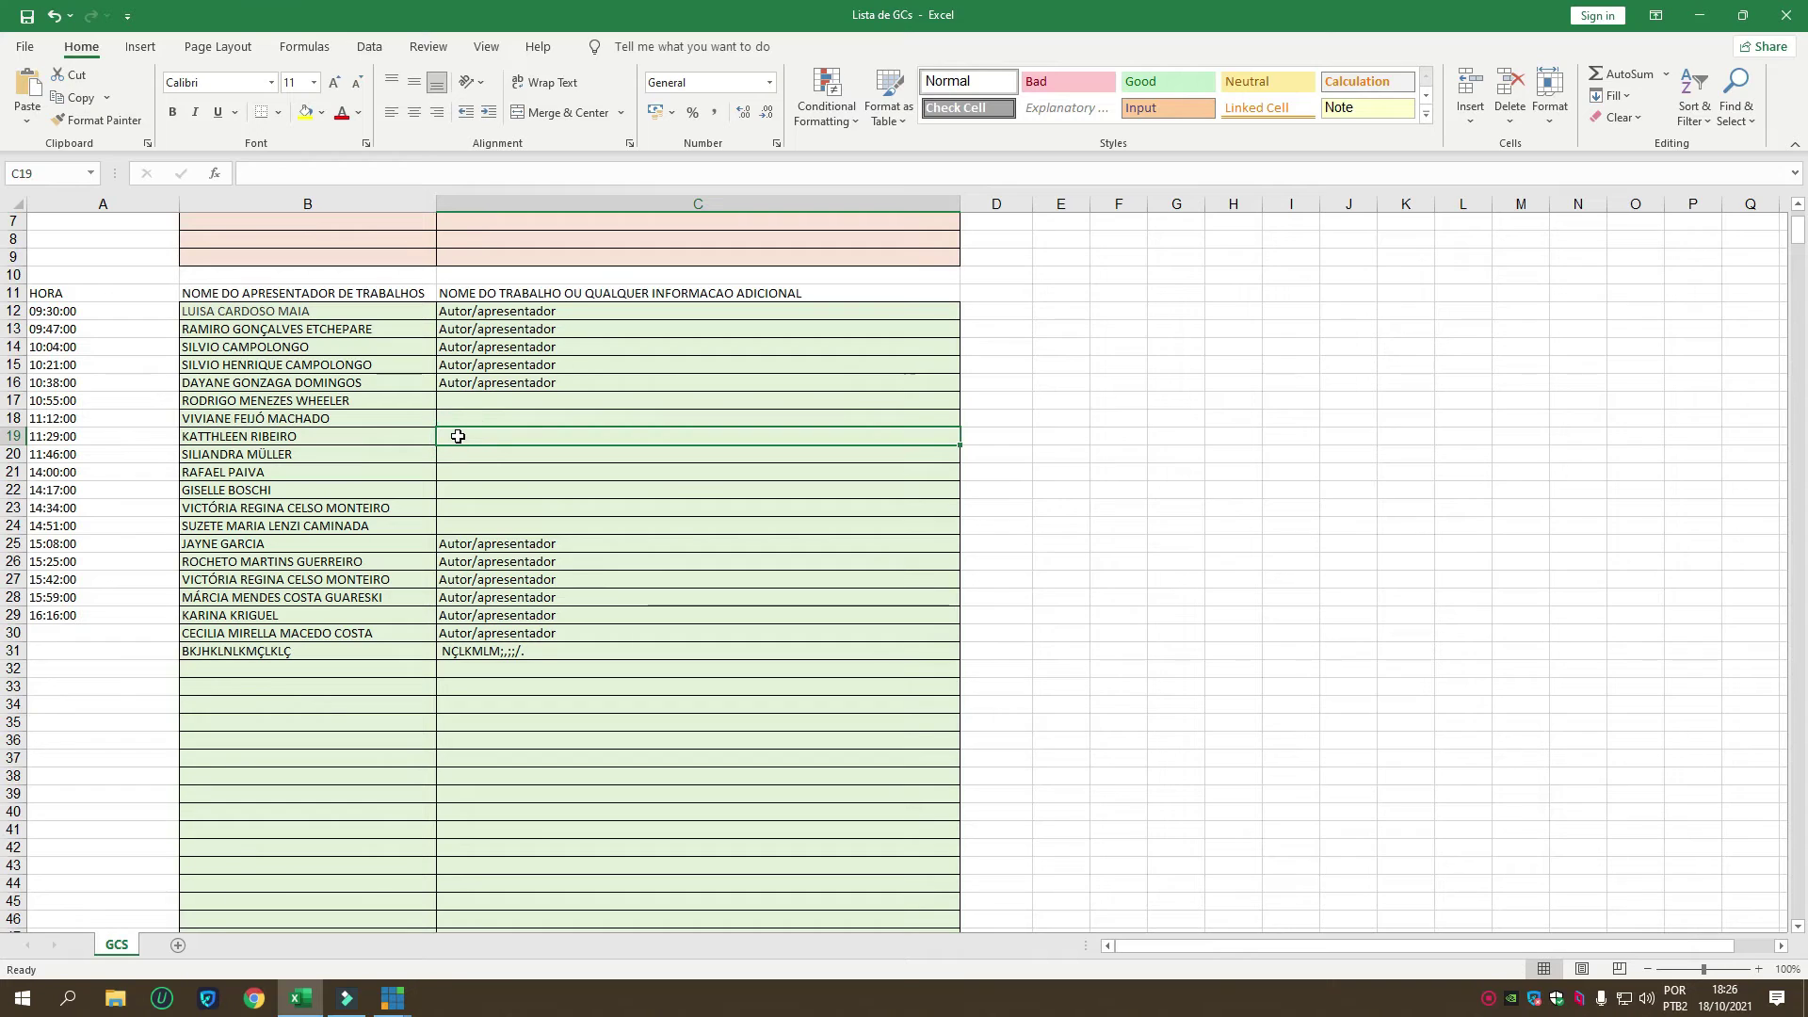
text(HHJKLKLMLÇL)
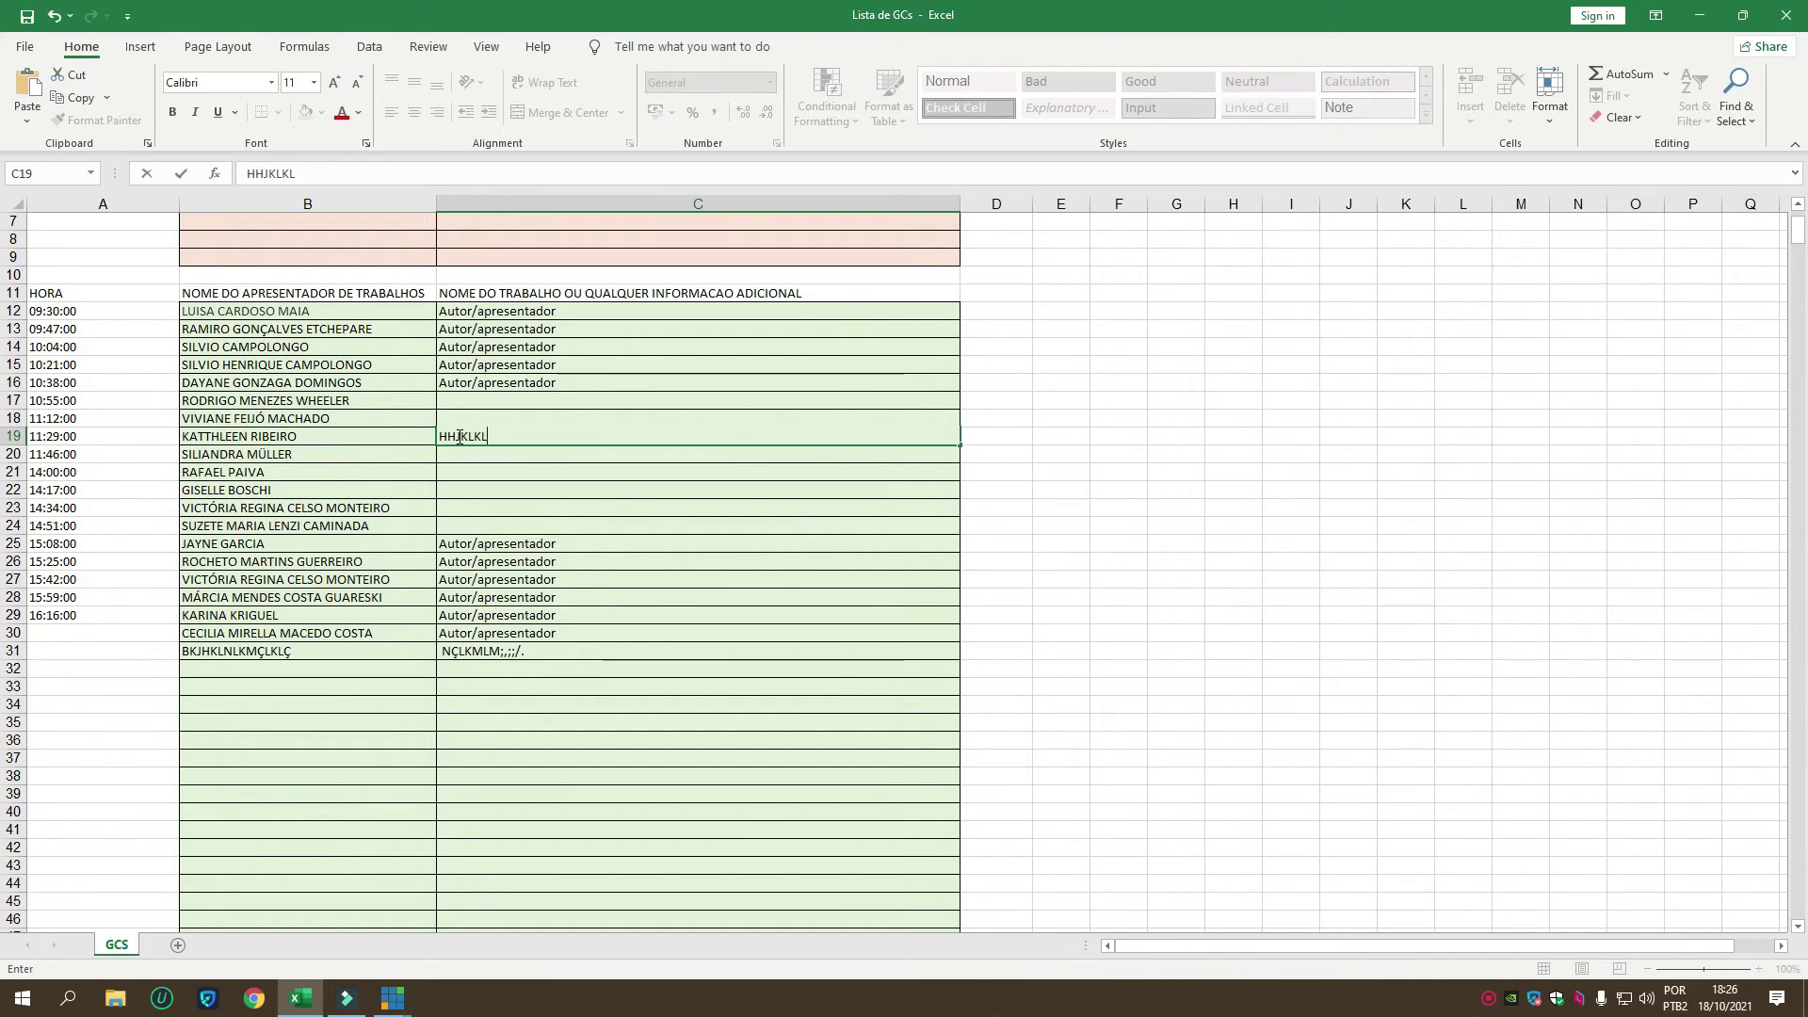
click(25, 19)
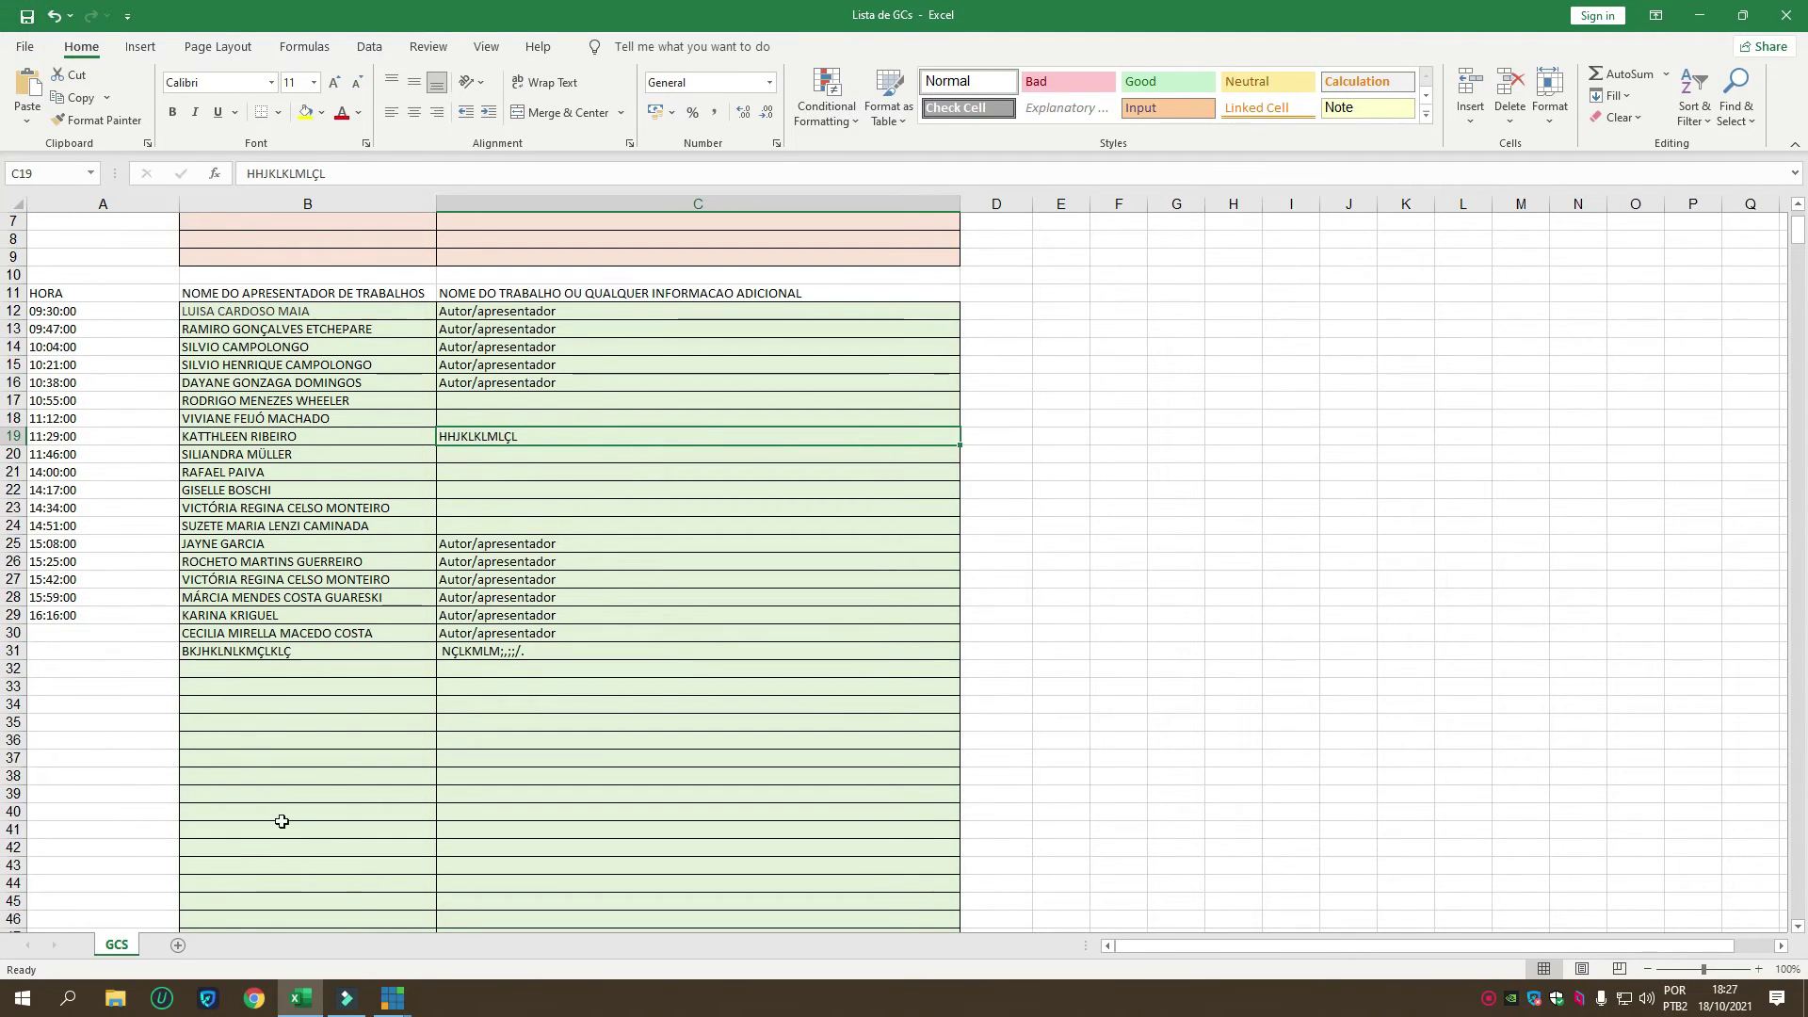
mouse_move(390, 1006)
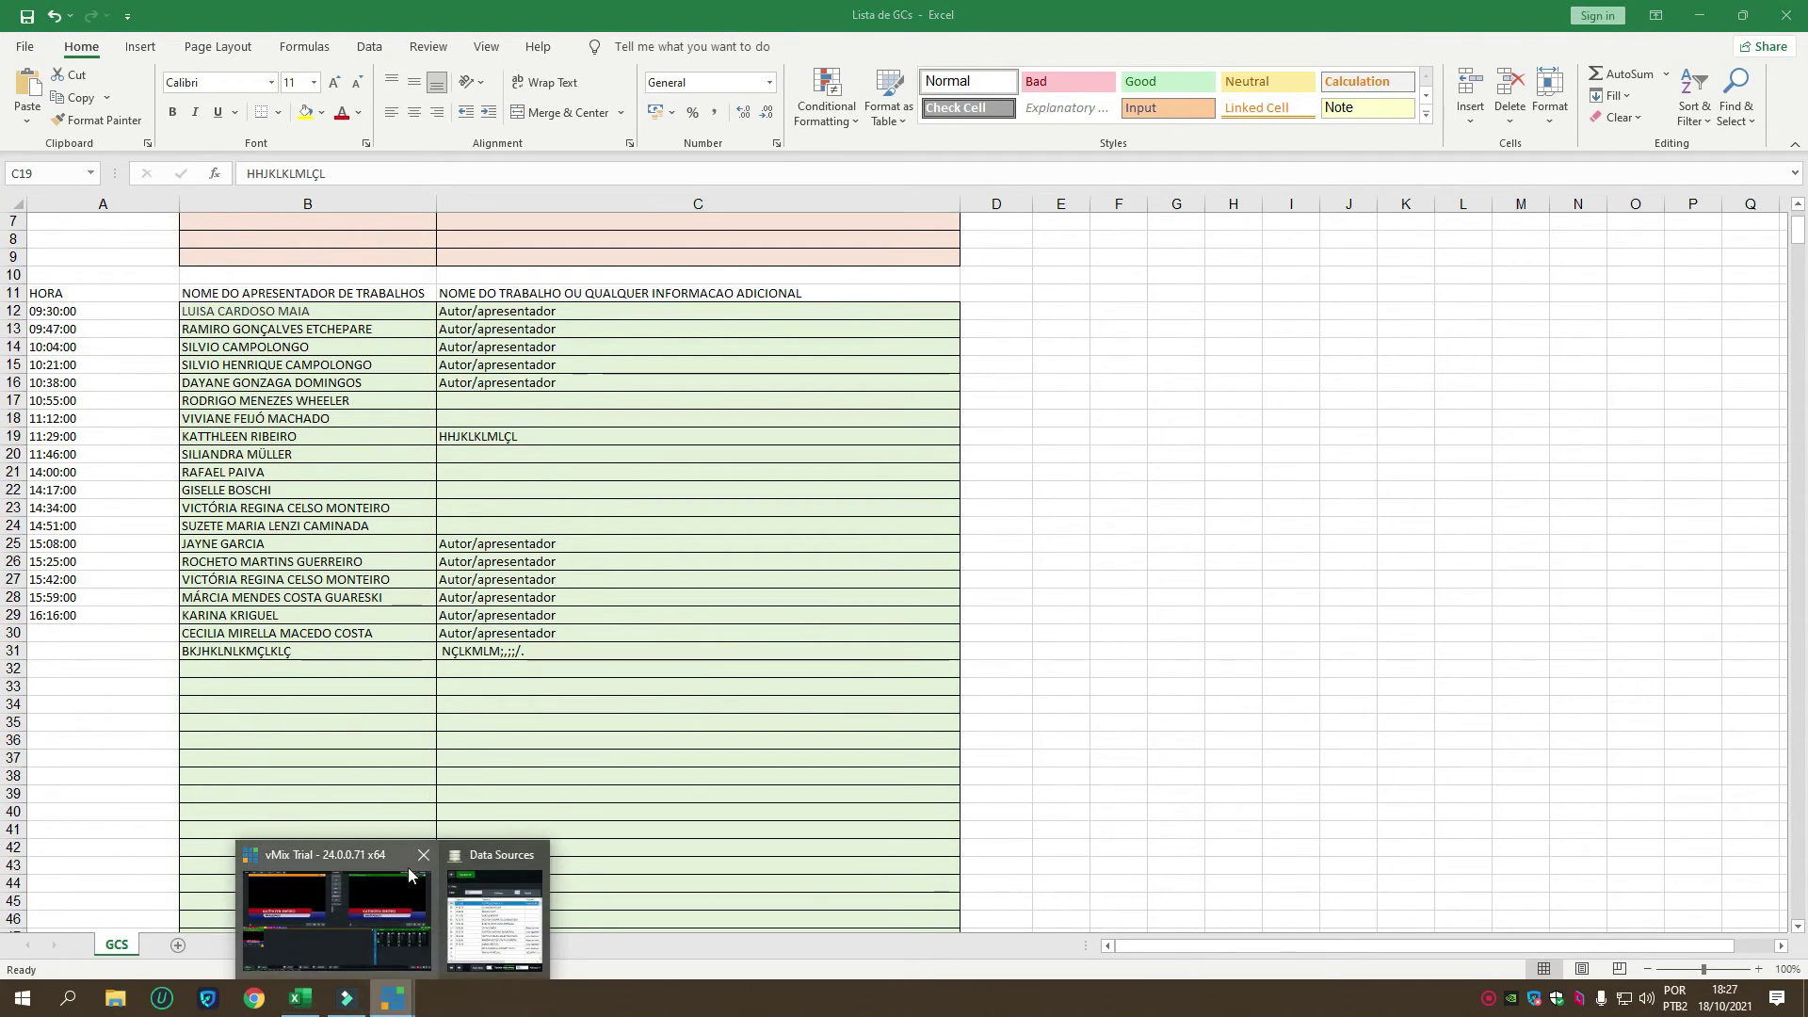
click(363, 847)
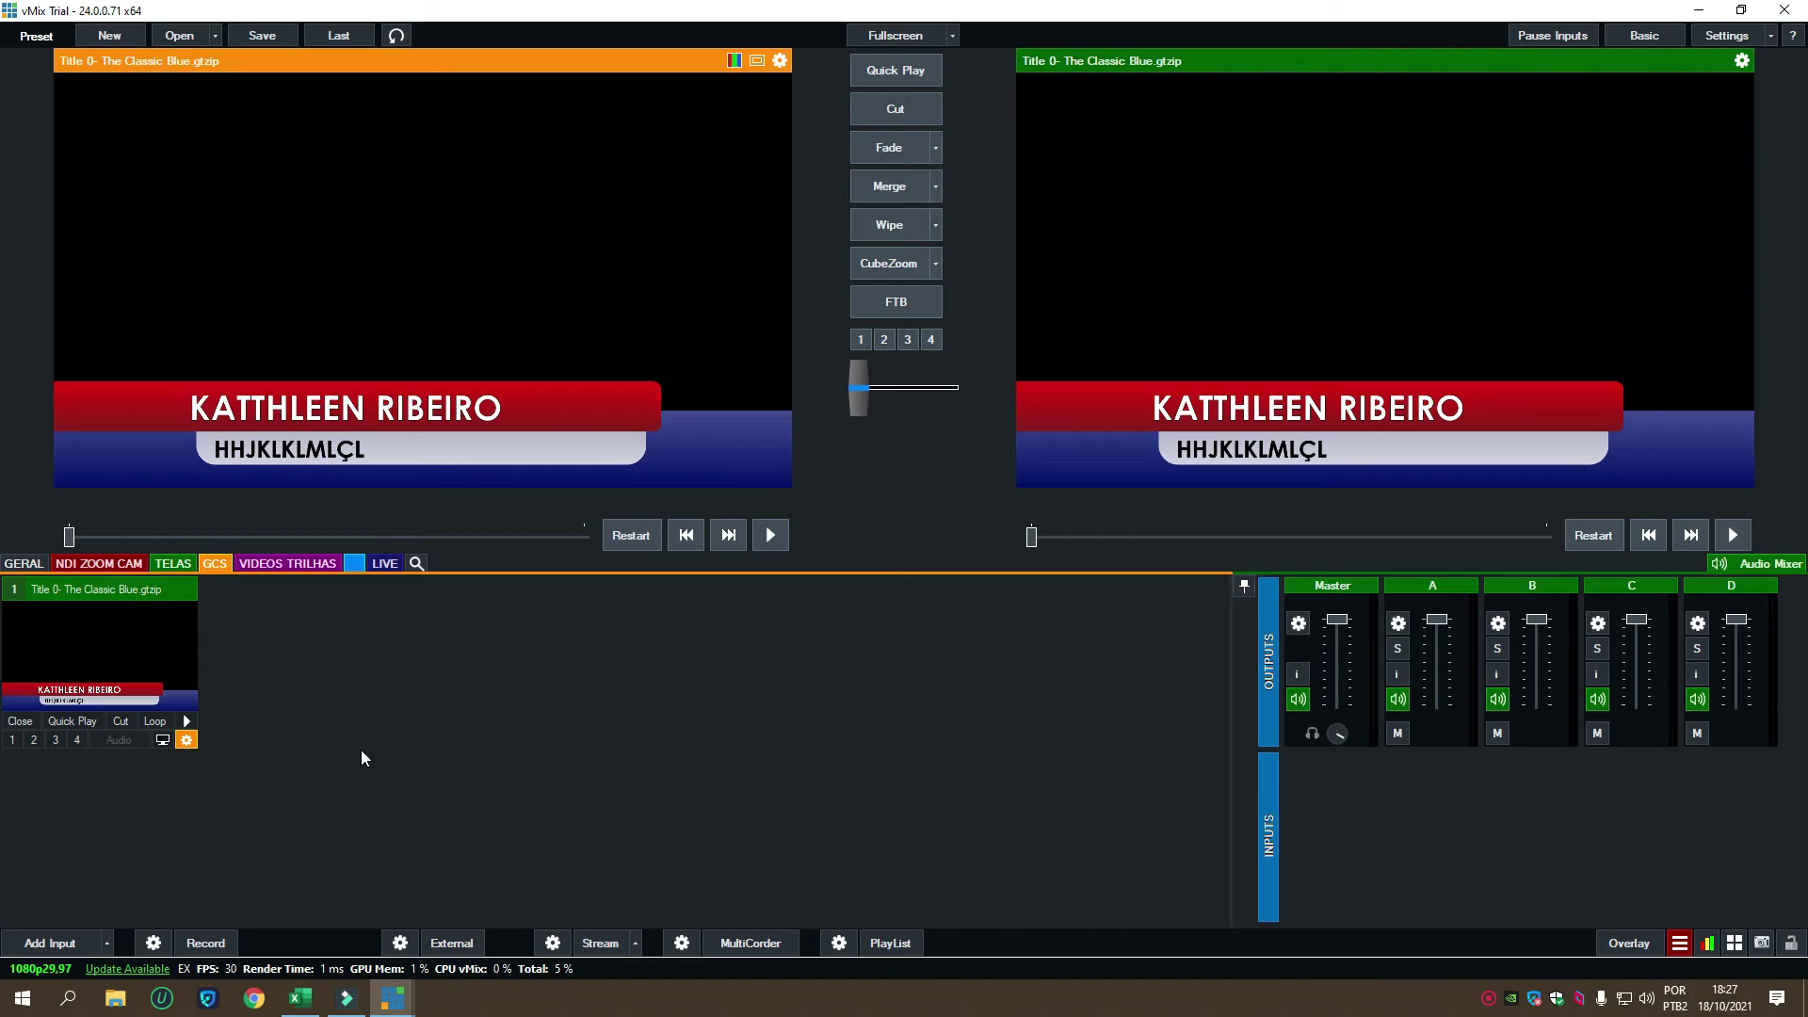
Step: Bring the Data Sources window back to the front and move it higher, between the two title outputs
click(392, 998)
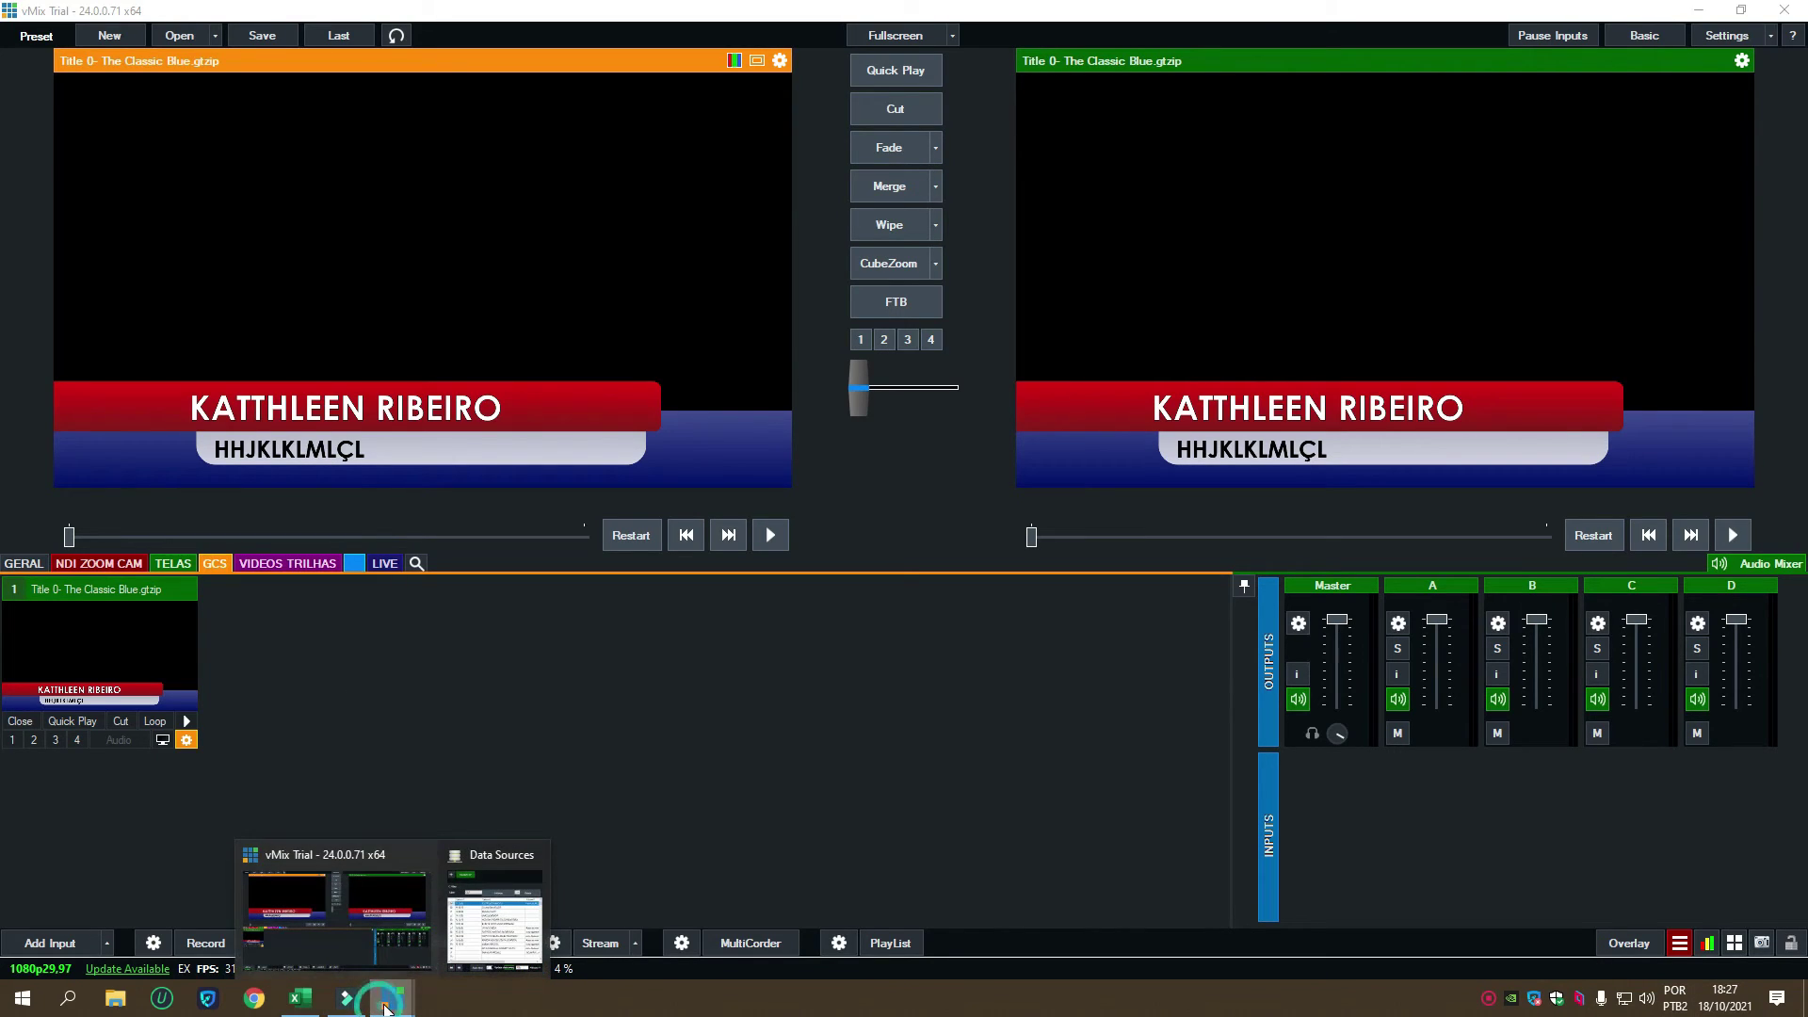
click(471, 857)
drag(864, 365, 887, 175)
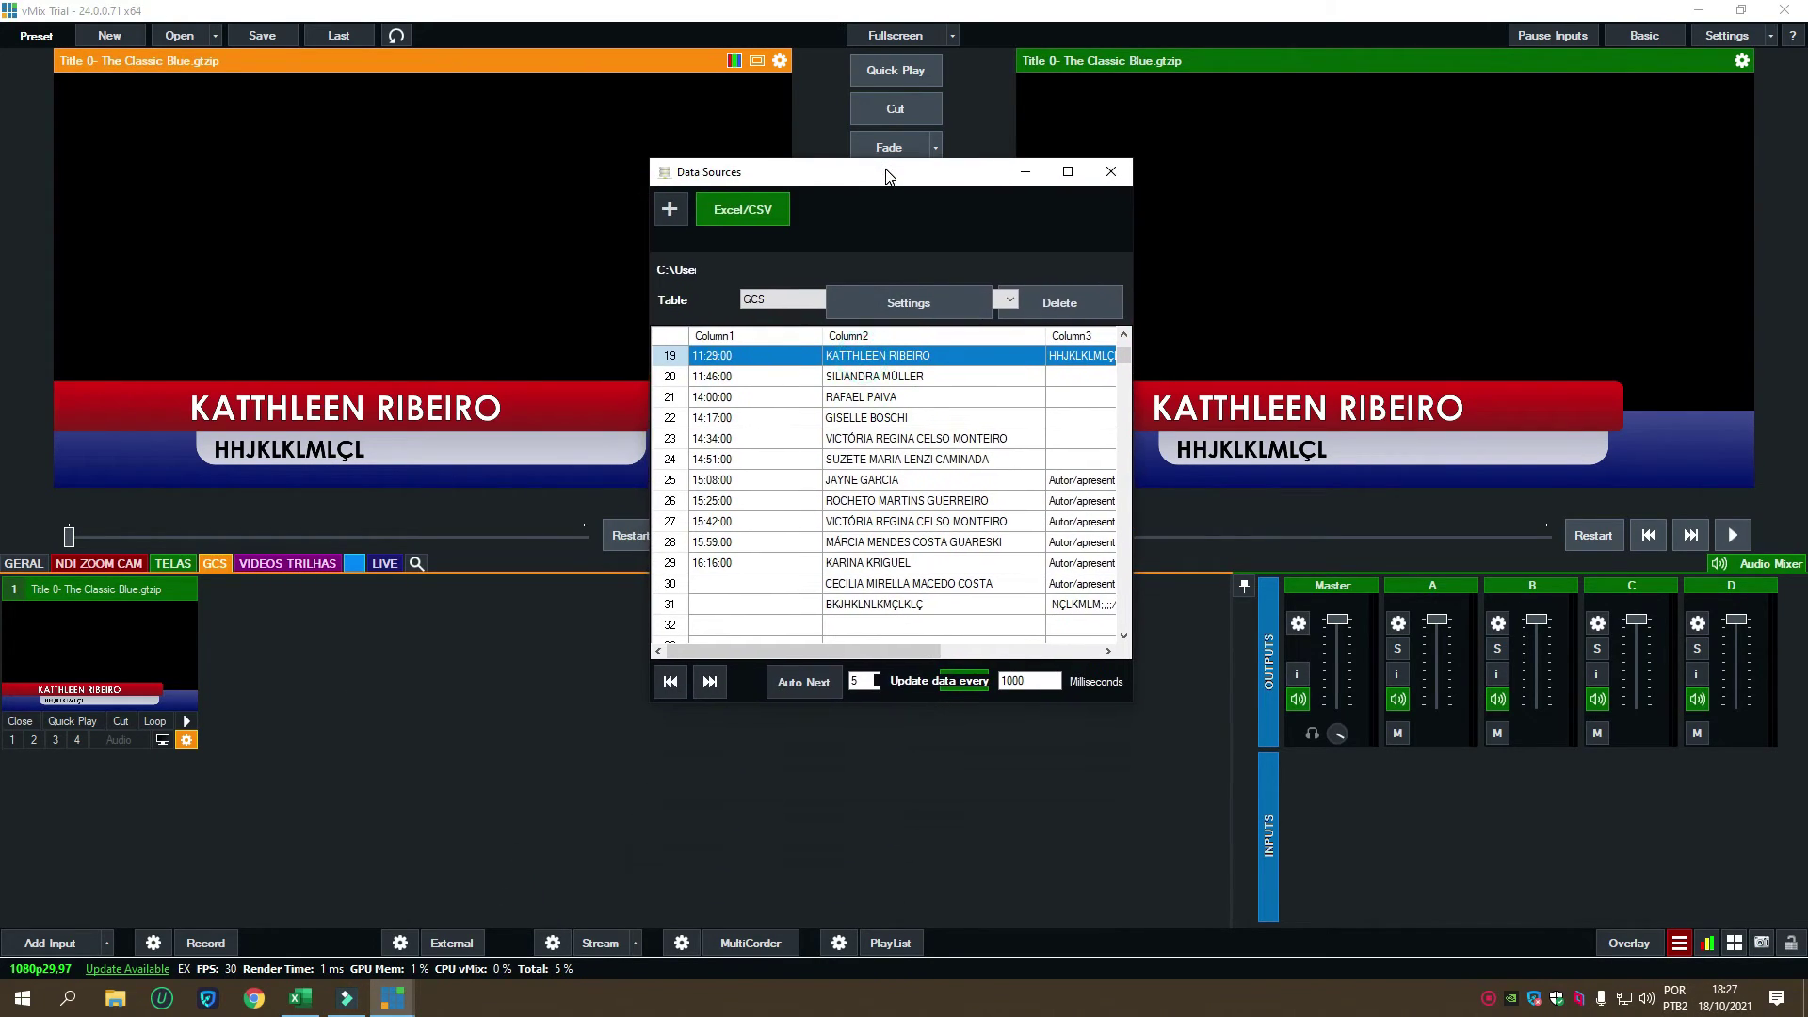
Step: Step the title through rows 21 to 30 of the data source, checking the output for each and ending on row 30
click(861, 397)
click(864, 417)
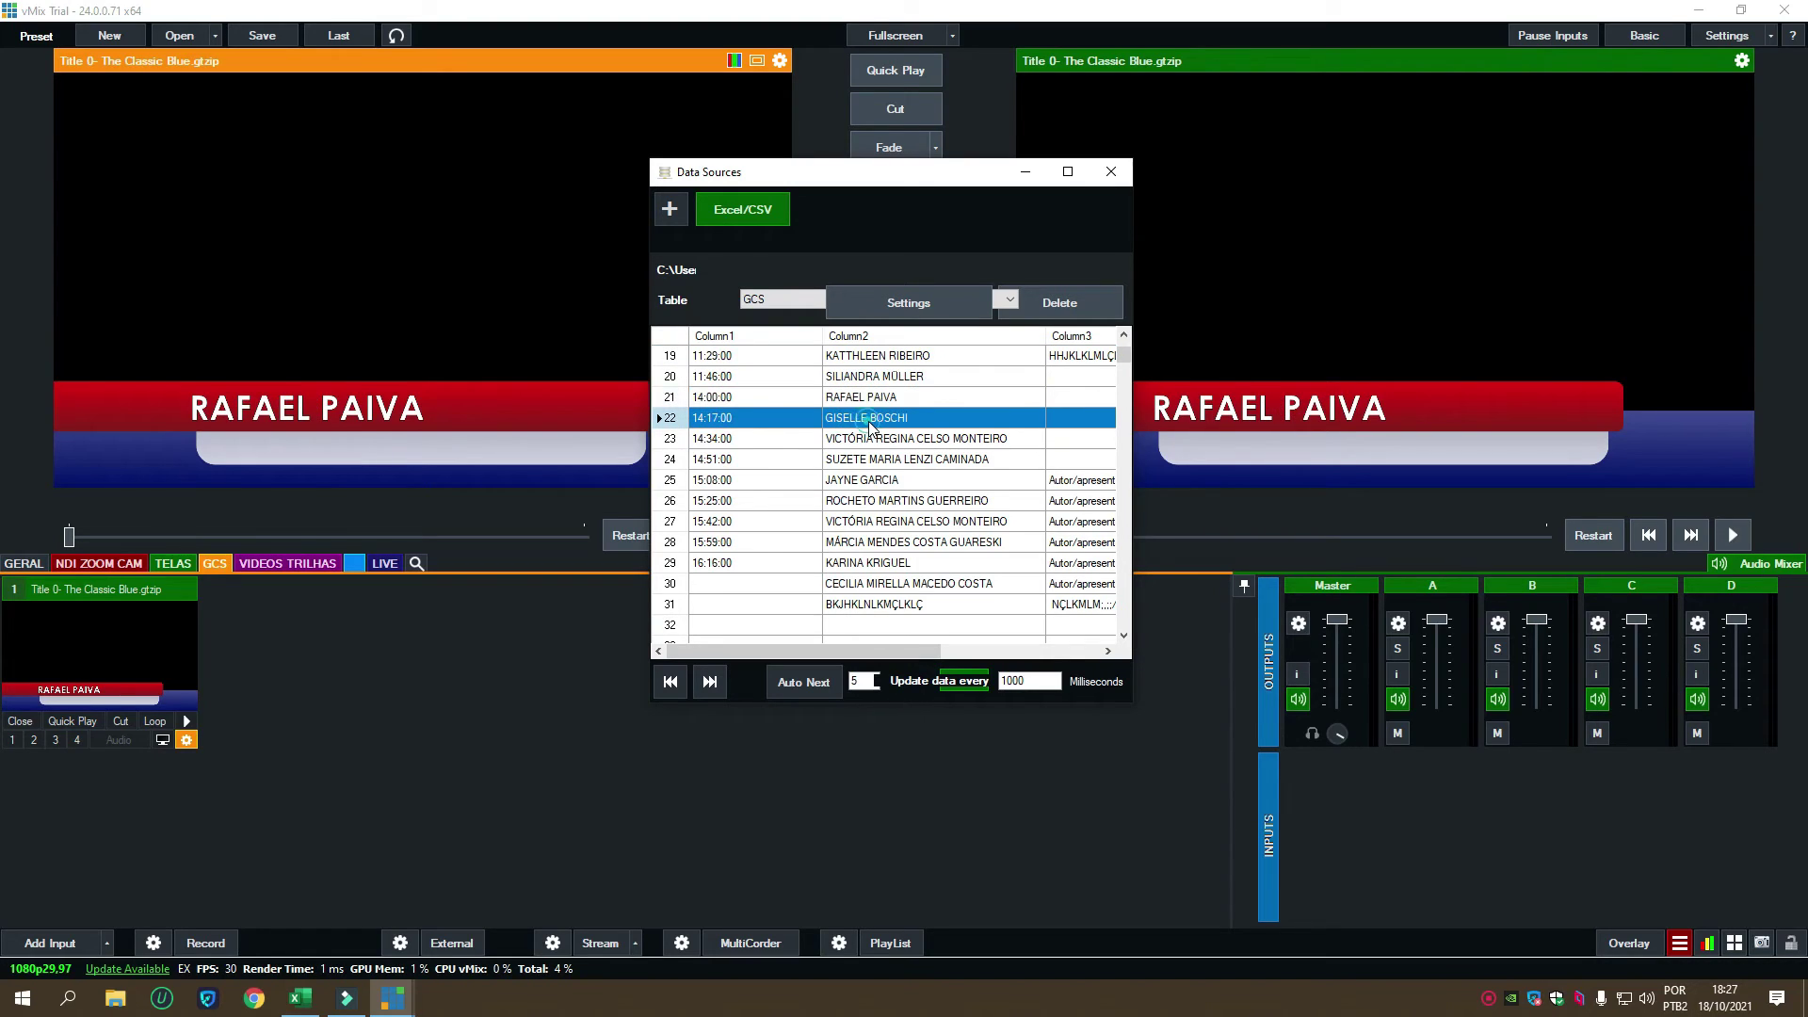
click(866, 442)
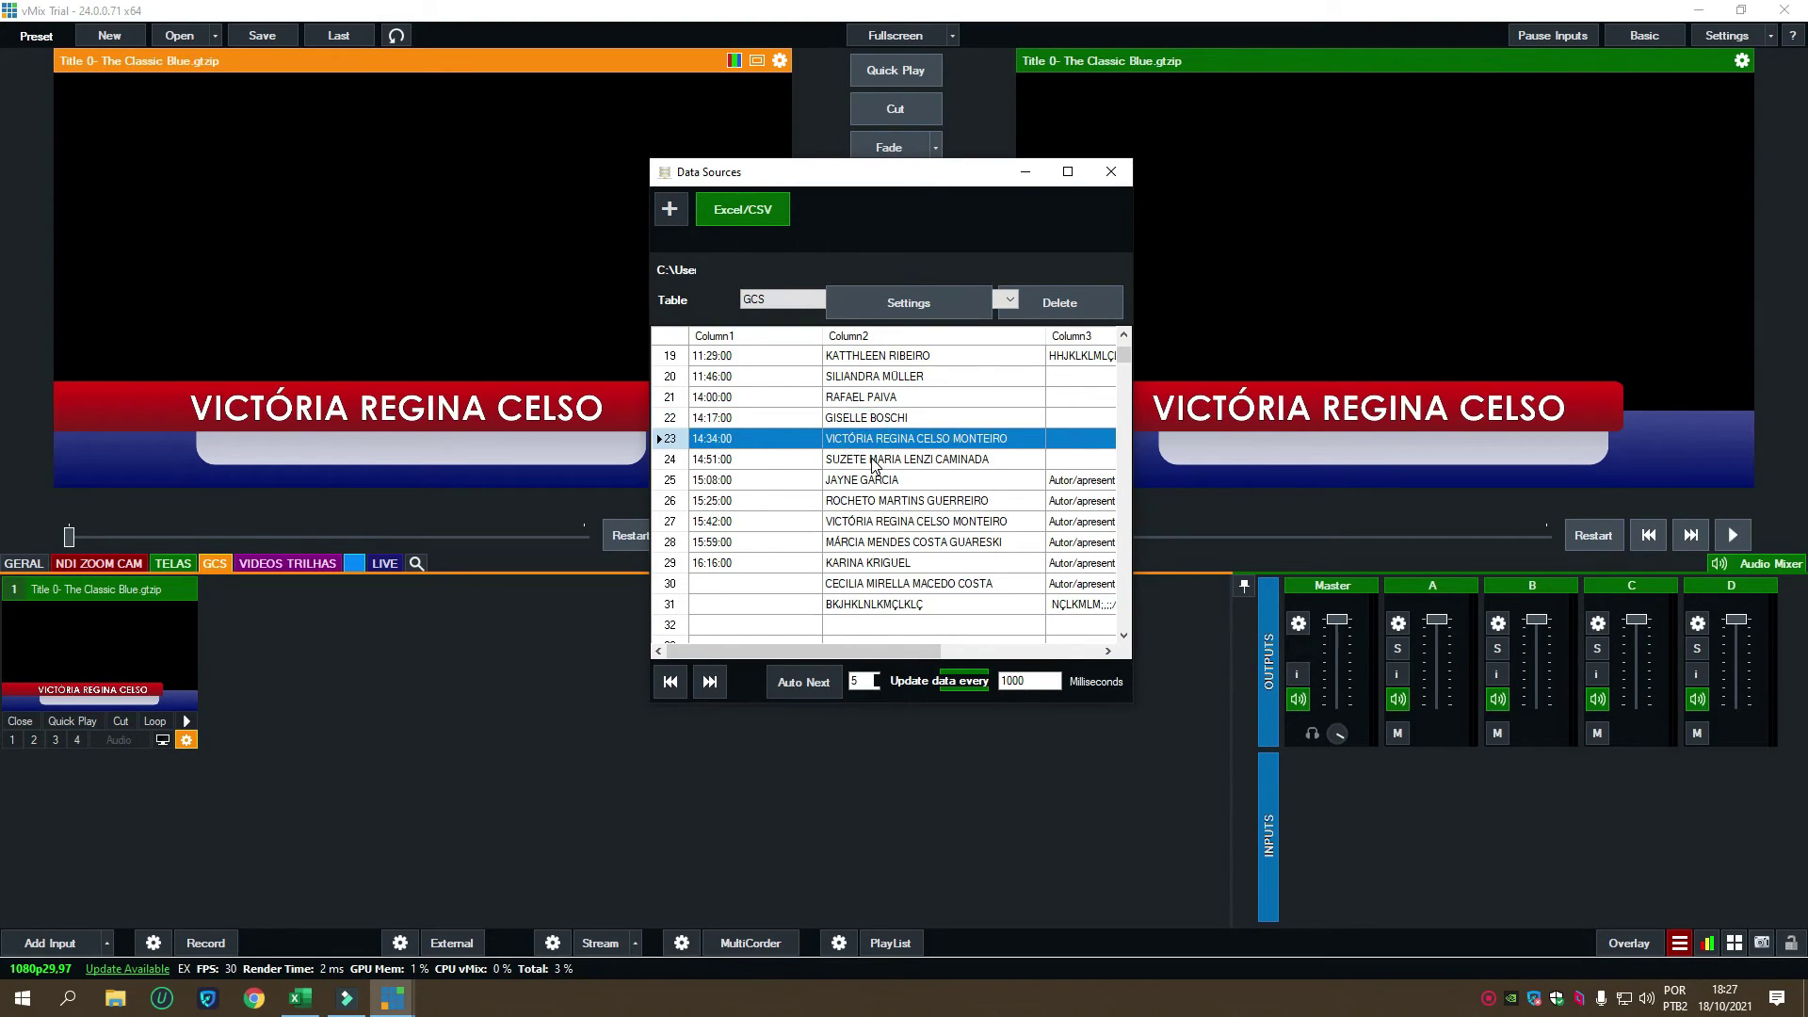
click(871, 462)
click(866, 484)
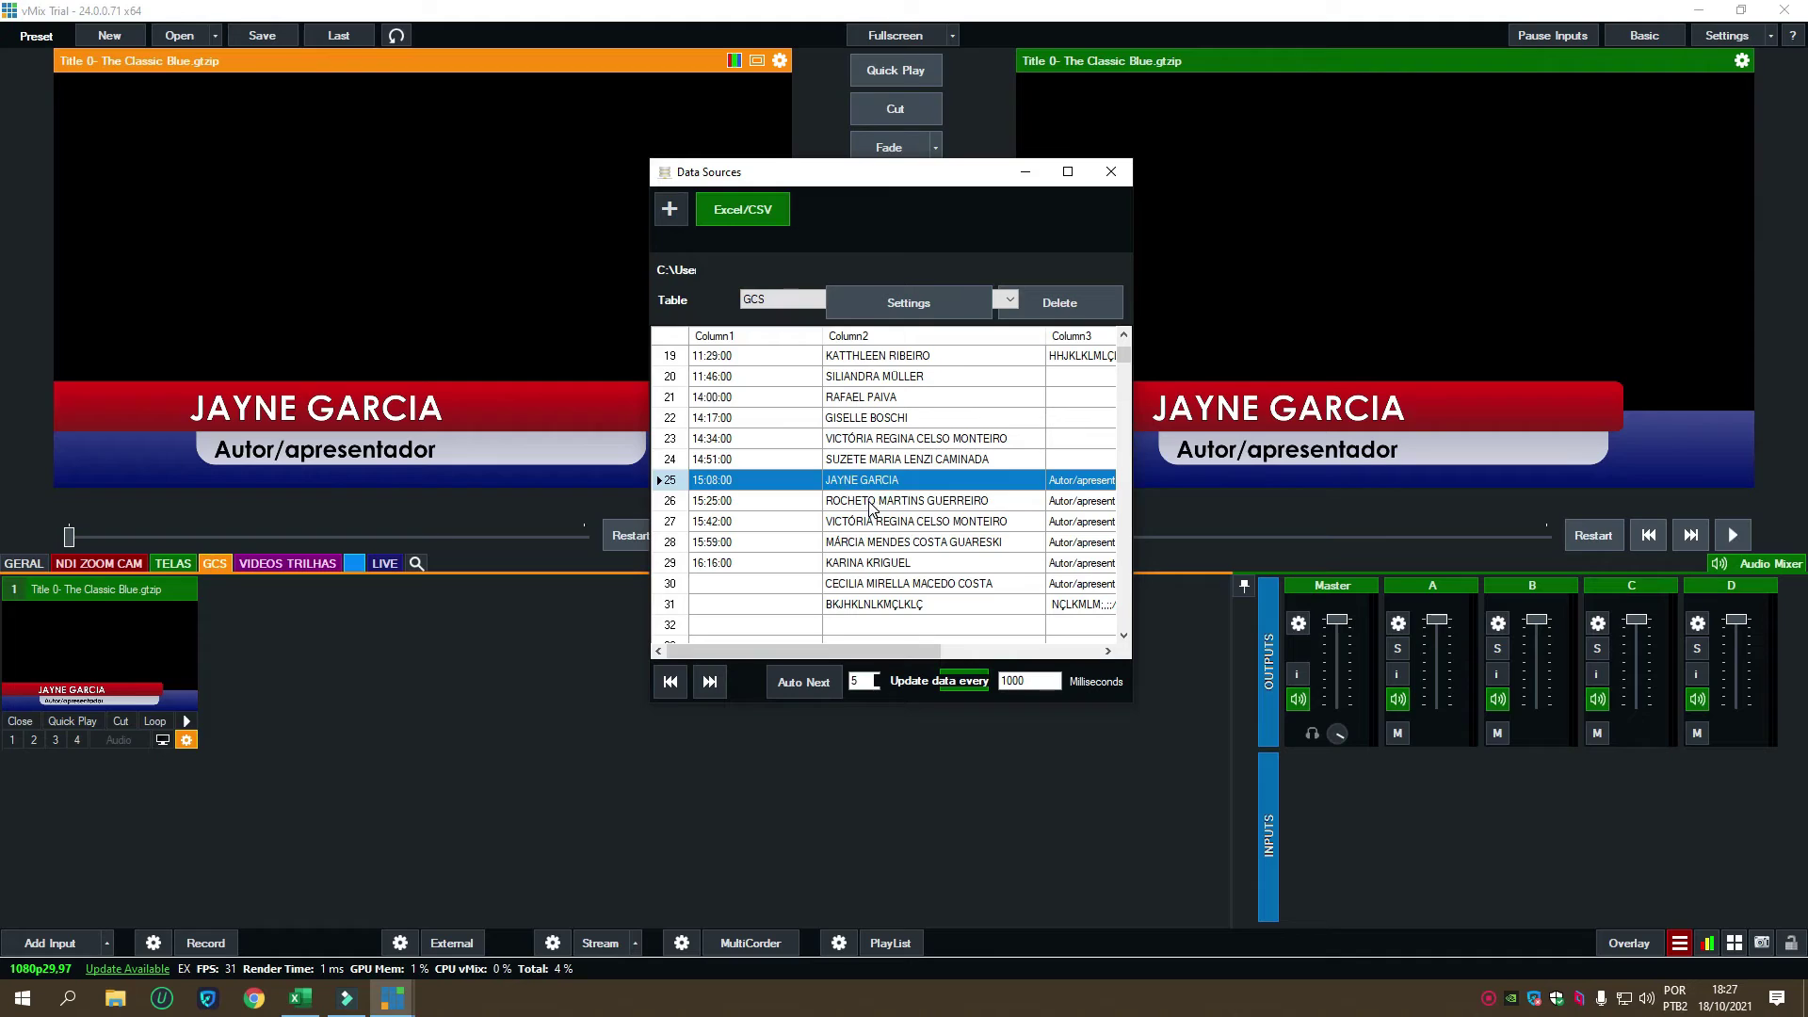
click(871, 504)
click(861, 521)
click(844, 543)
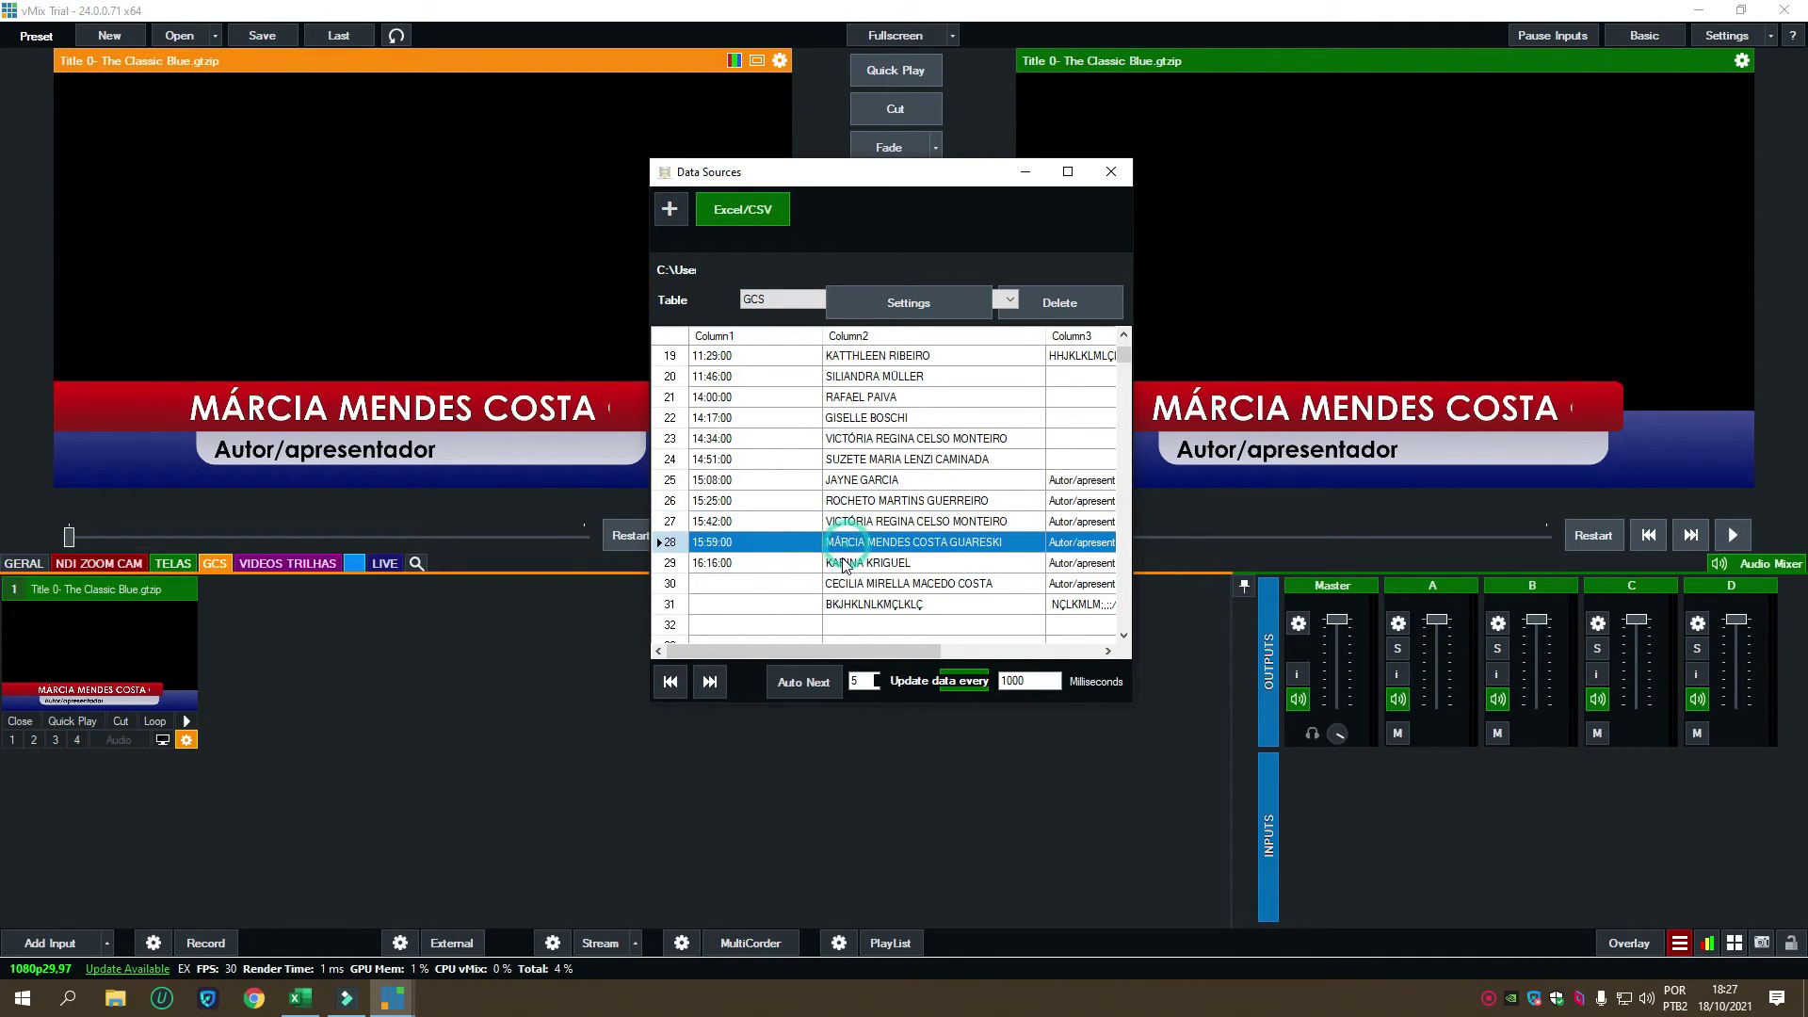
click(845, 564)
click(846, 585)
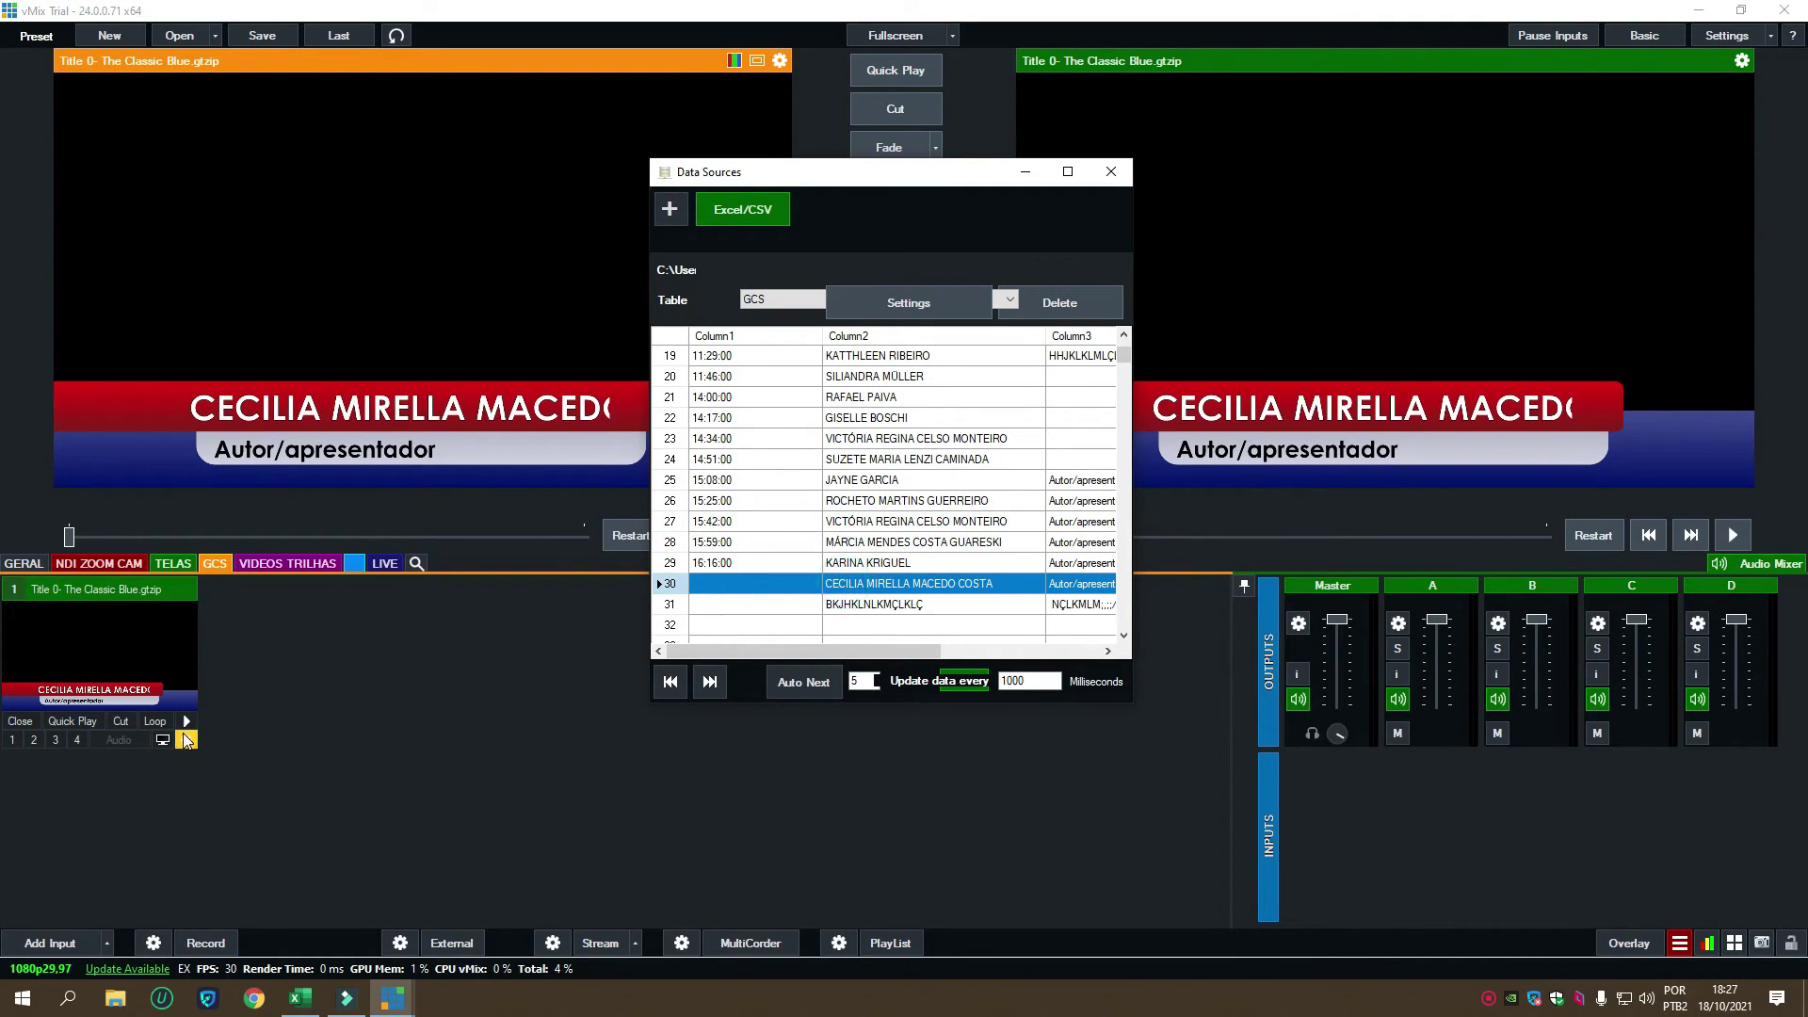
Step: Create three virtual inputs in a chain, starting from the Classic Blue title and duplicating each newest copy
click(187, 740)
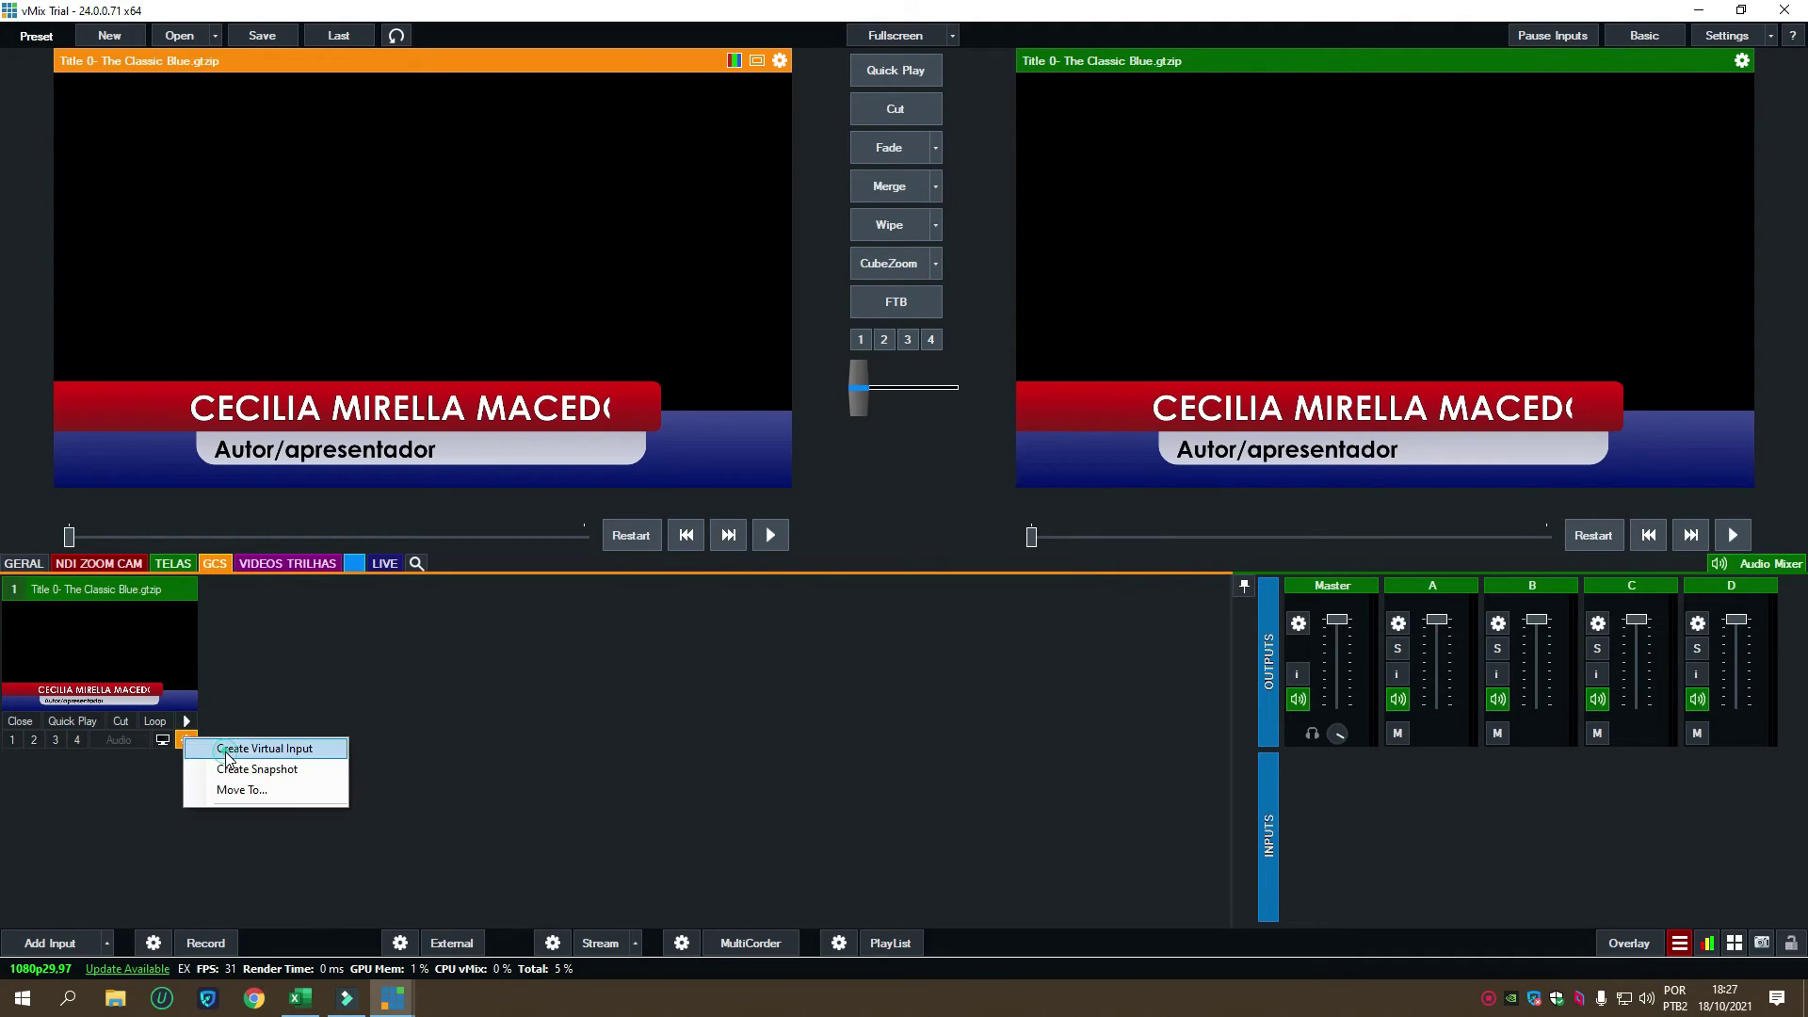
click(224, 752)
click(386, 740)
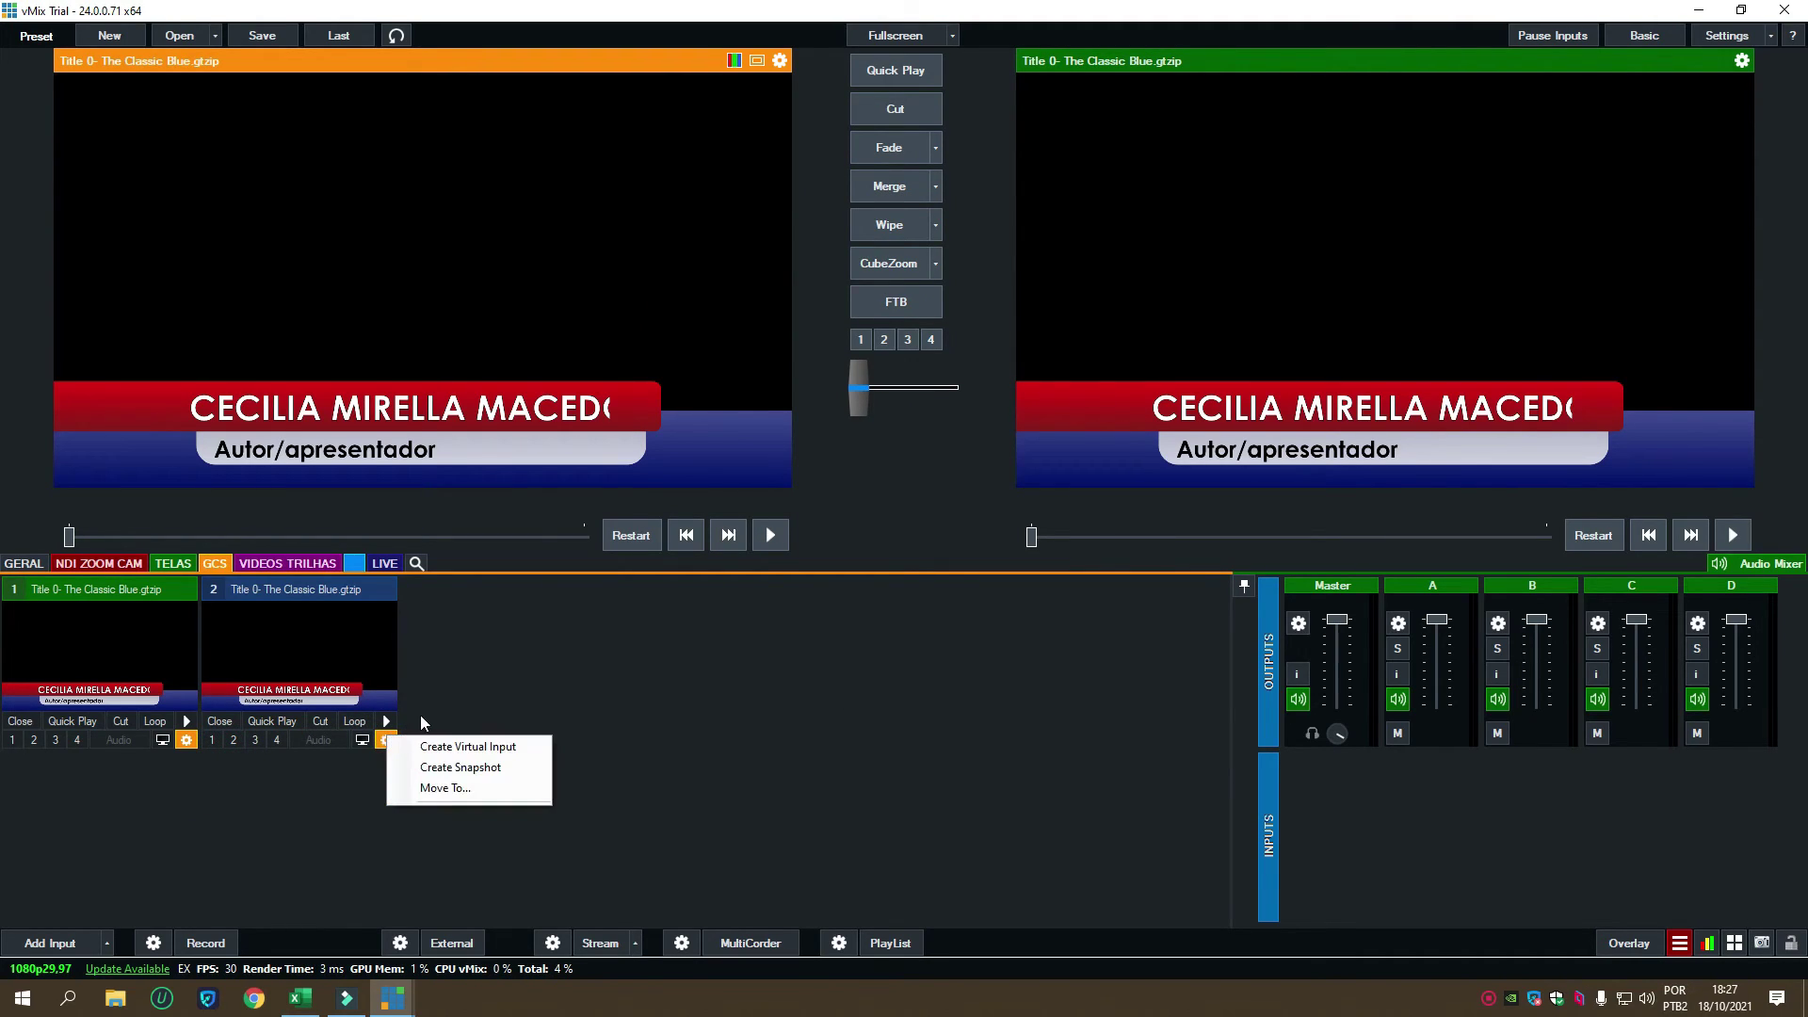
click(438, 748)
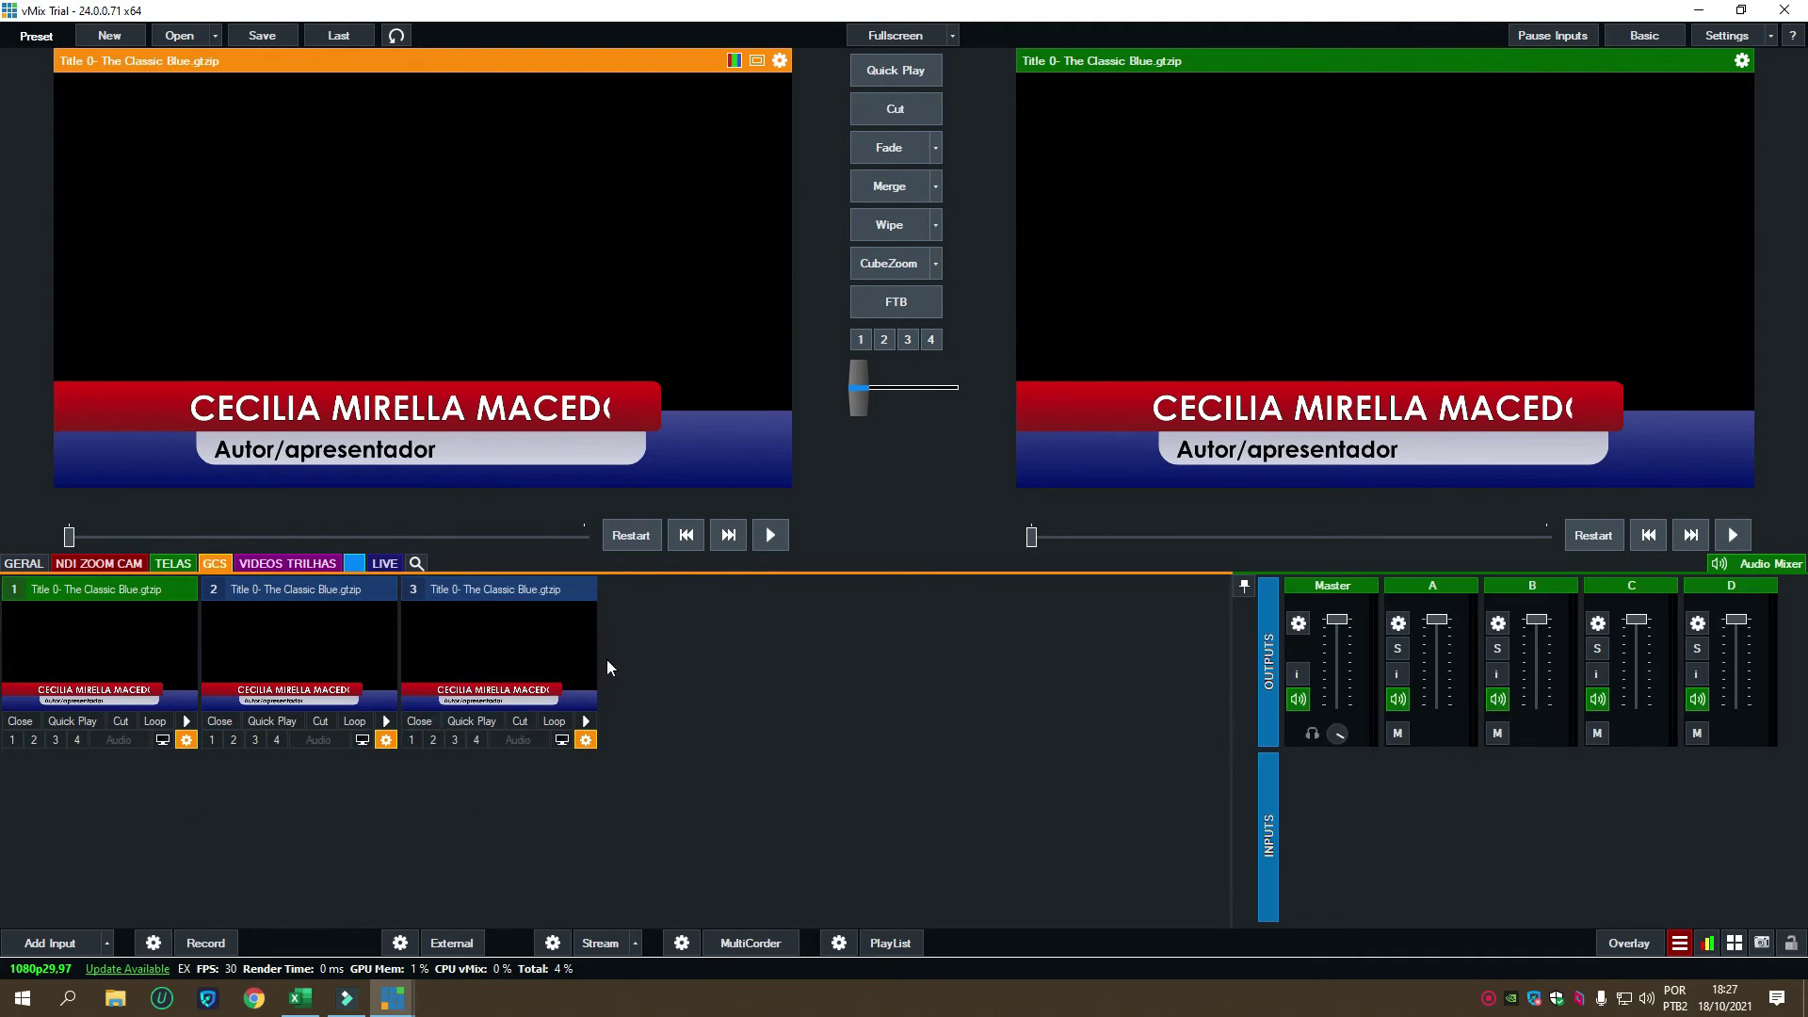
click(587, 742)
click(634, 756)
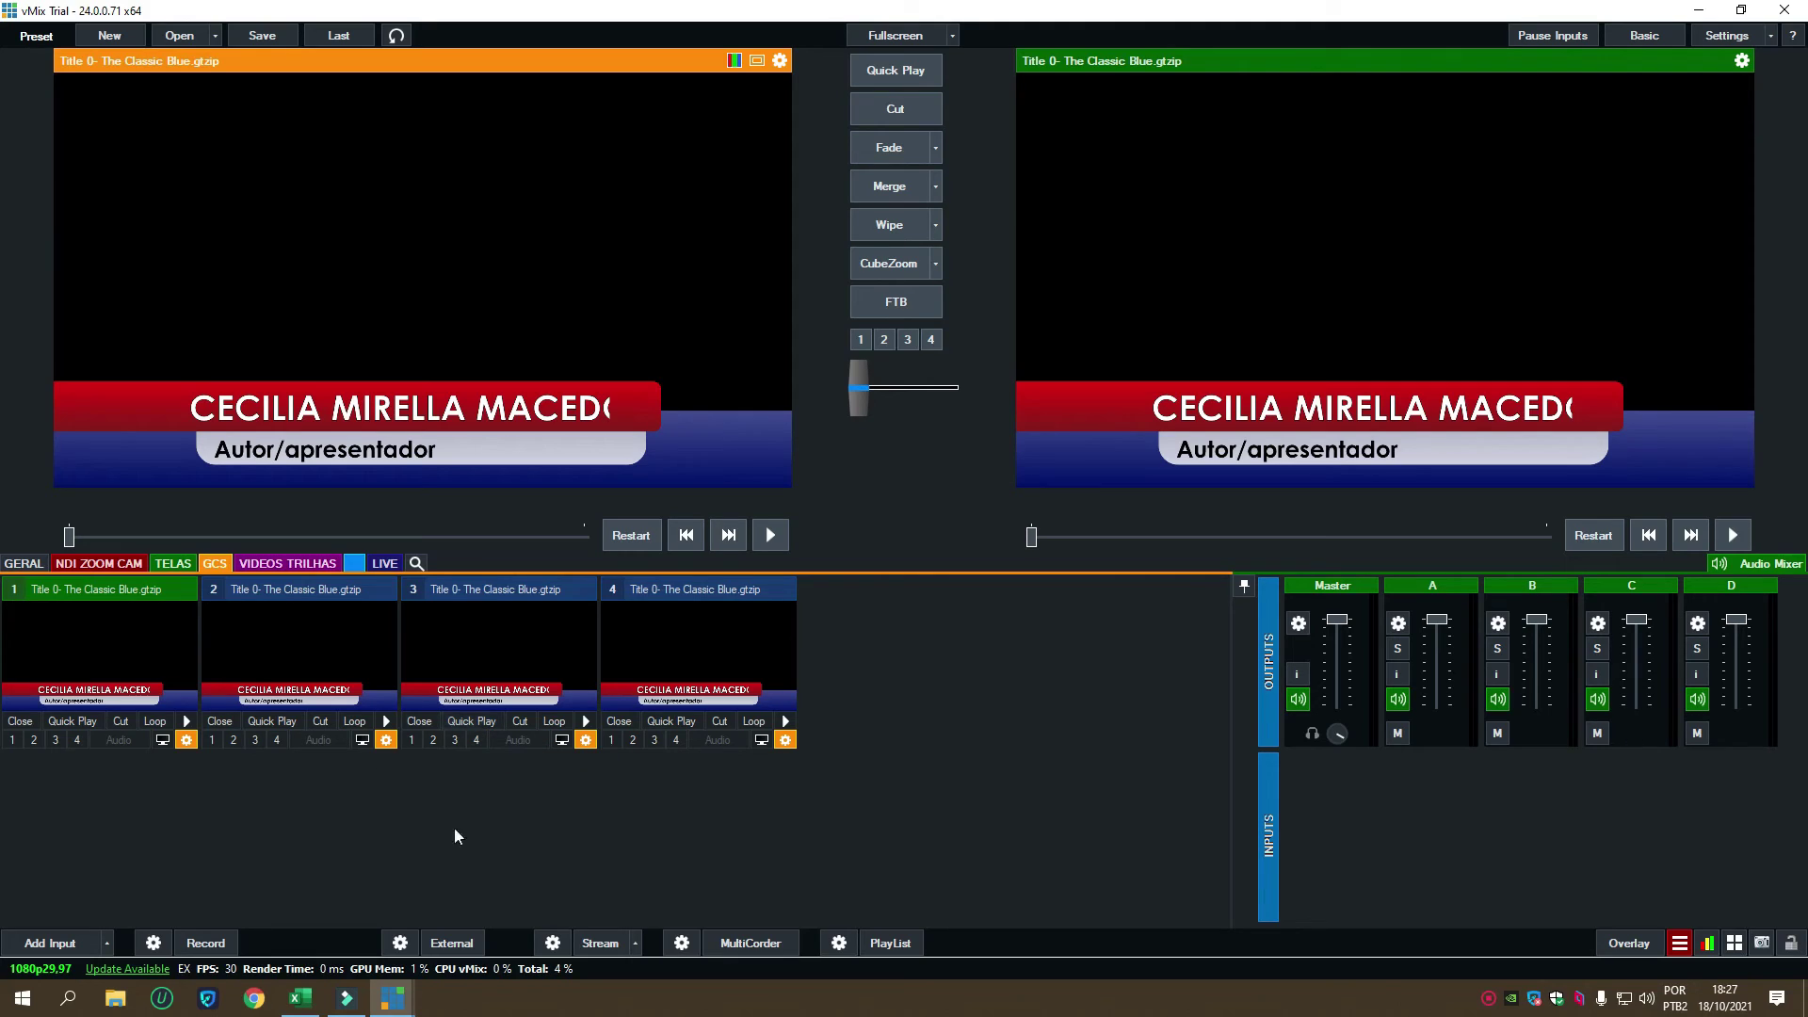
Step: Close the three virtual title inputs 4, 3 and 2, keeping only the original title input
click(621, 725)
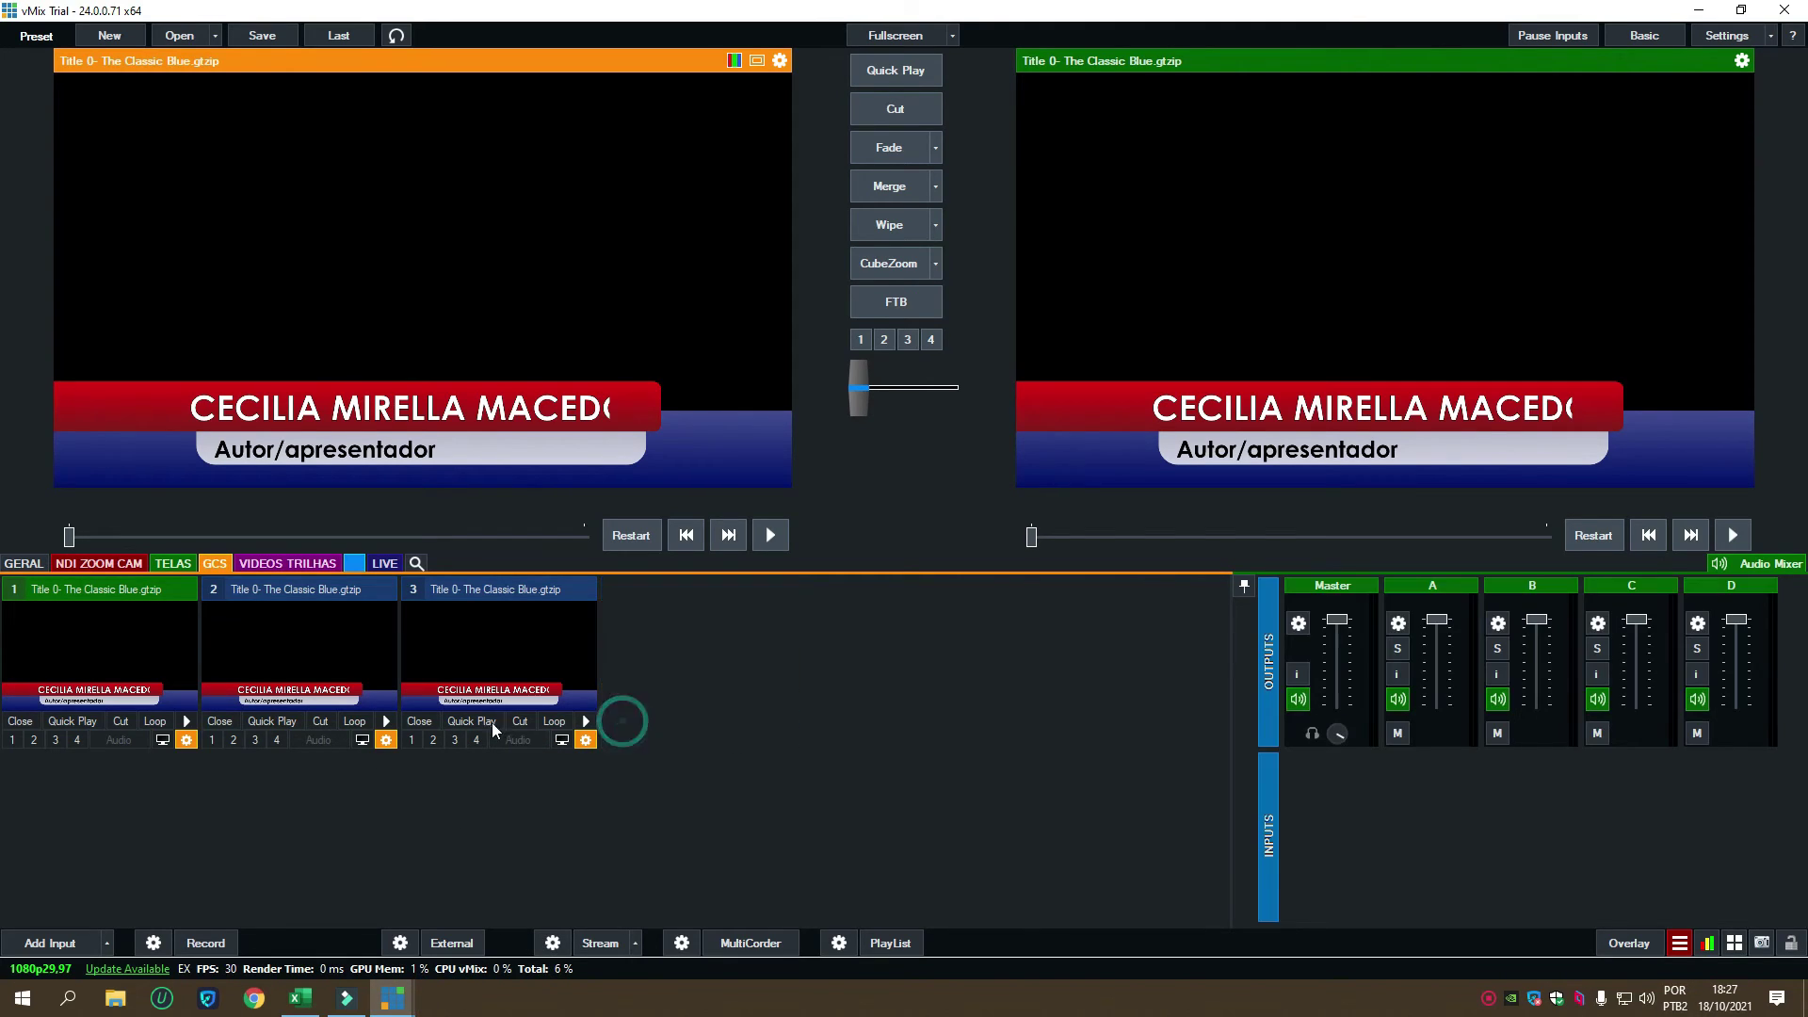
click(416, 720)
click(221, 721)
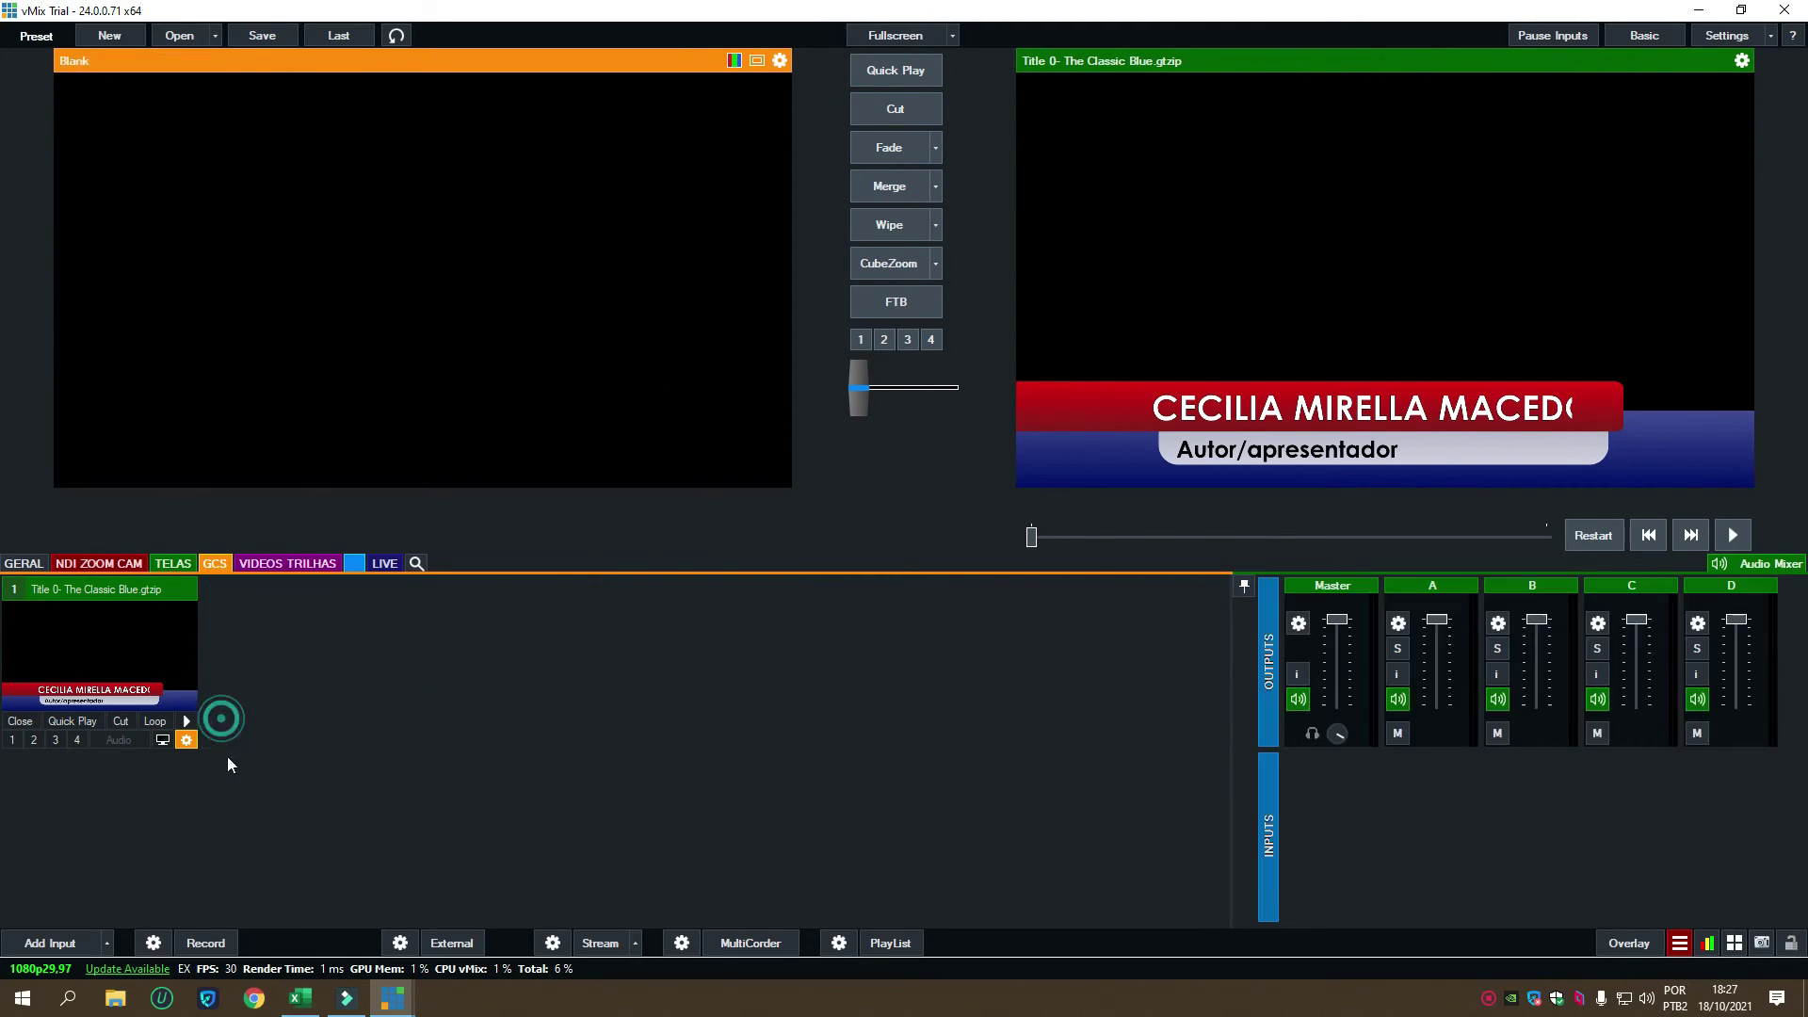
Step: Bring up the Data Sources window, review the presenter list in the Lista de GCs workbook in Excel, and return to vMix
mouse_move(405, 1000)
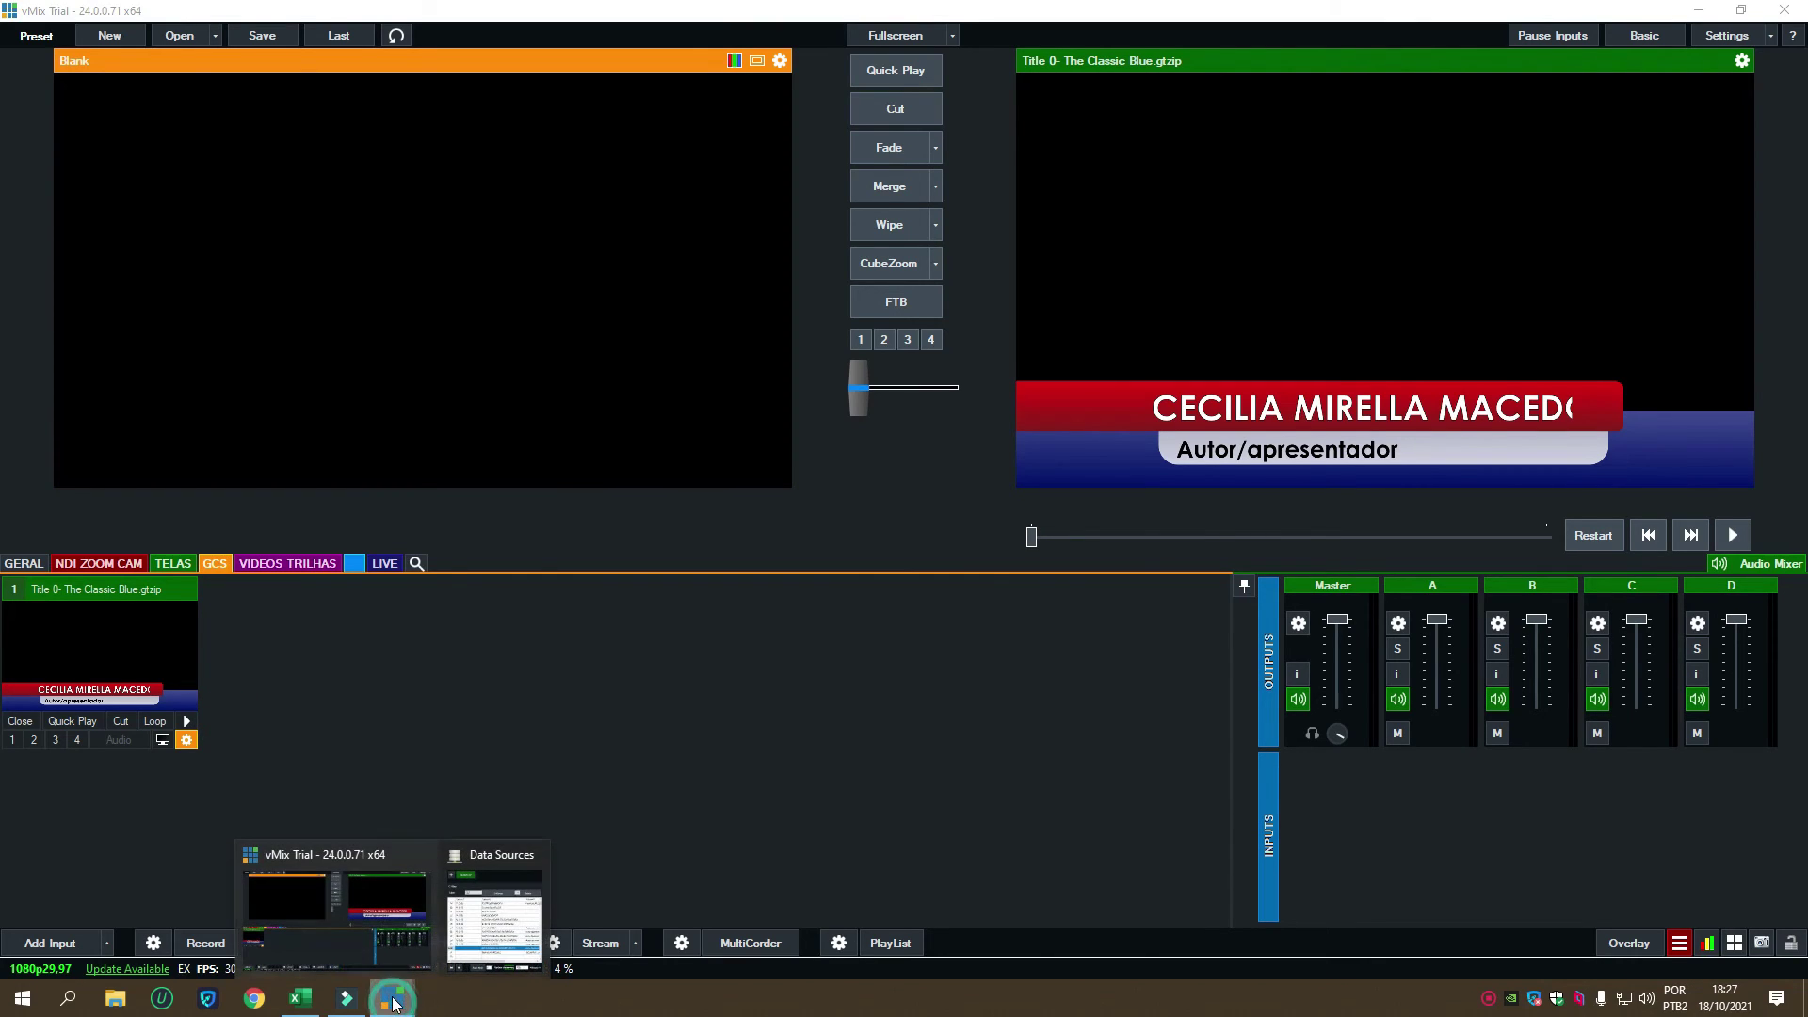
click(466, 900)
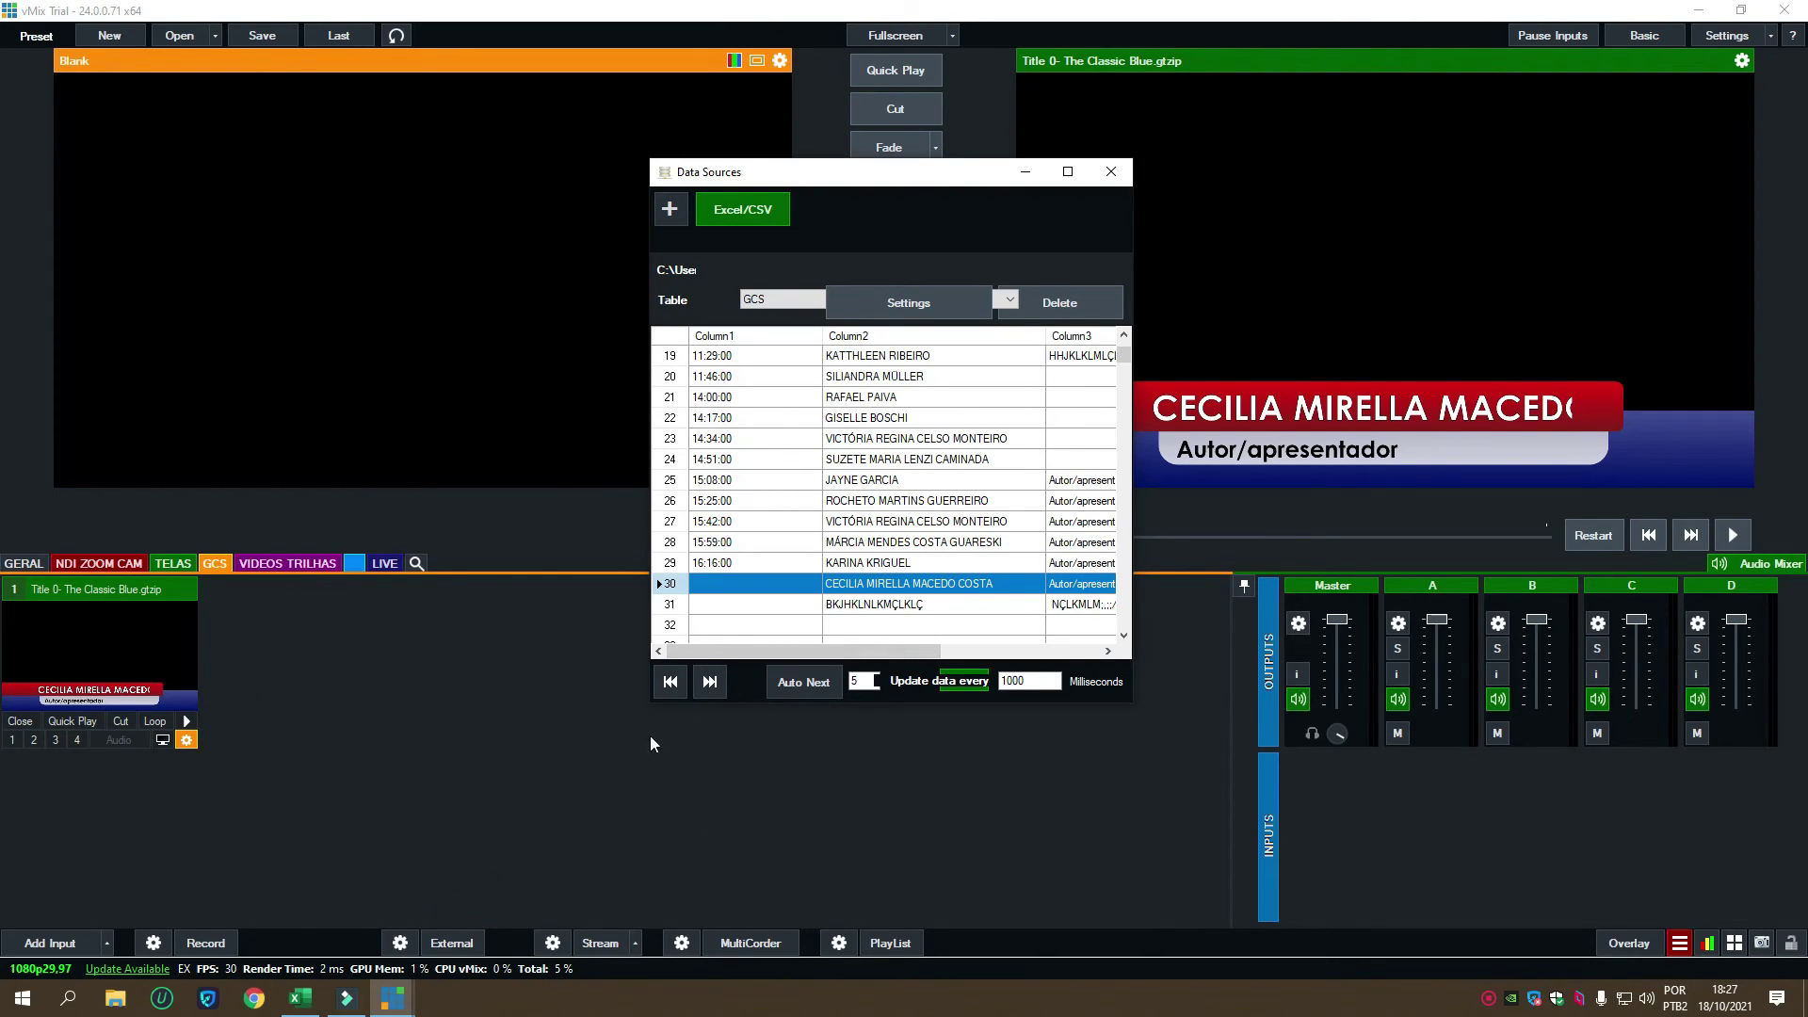
click(300, 998)
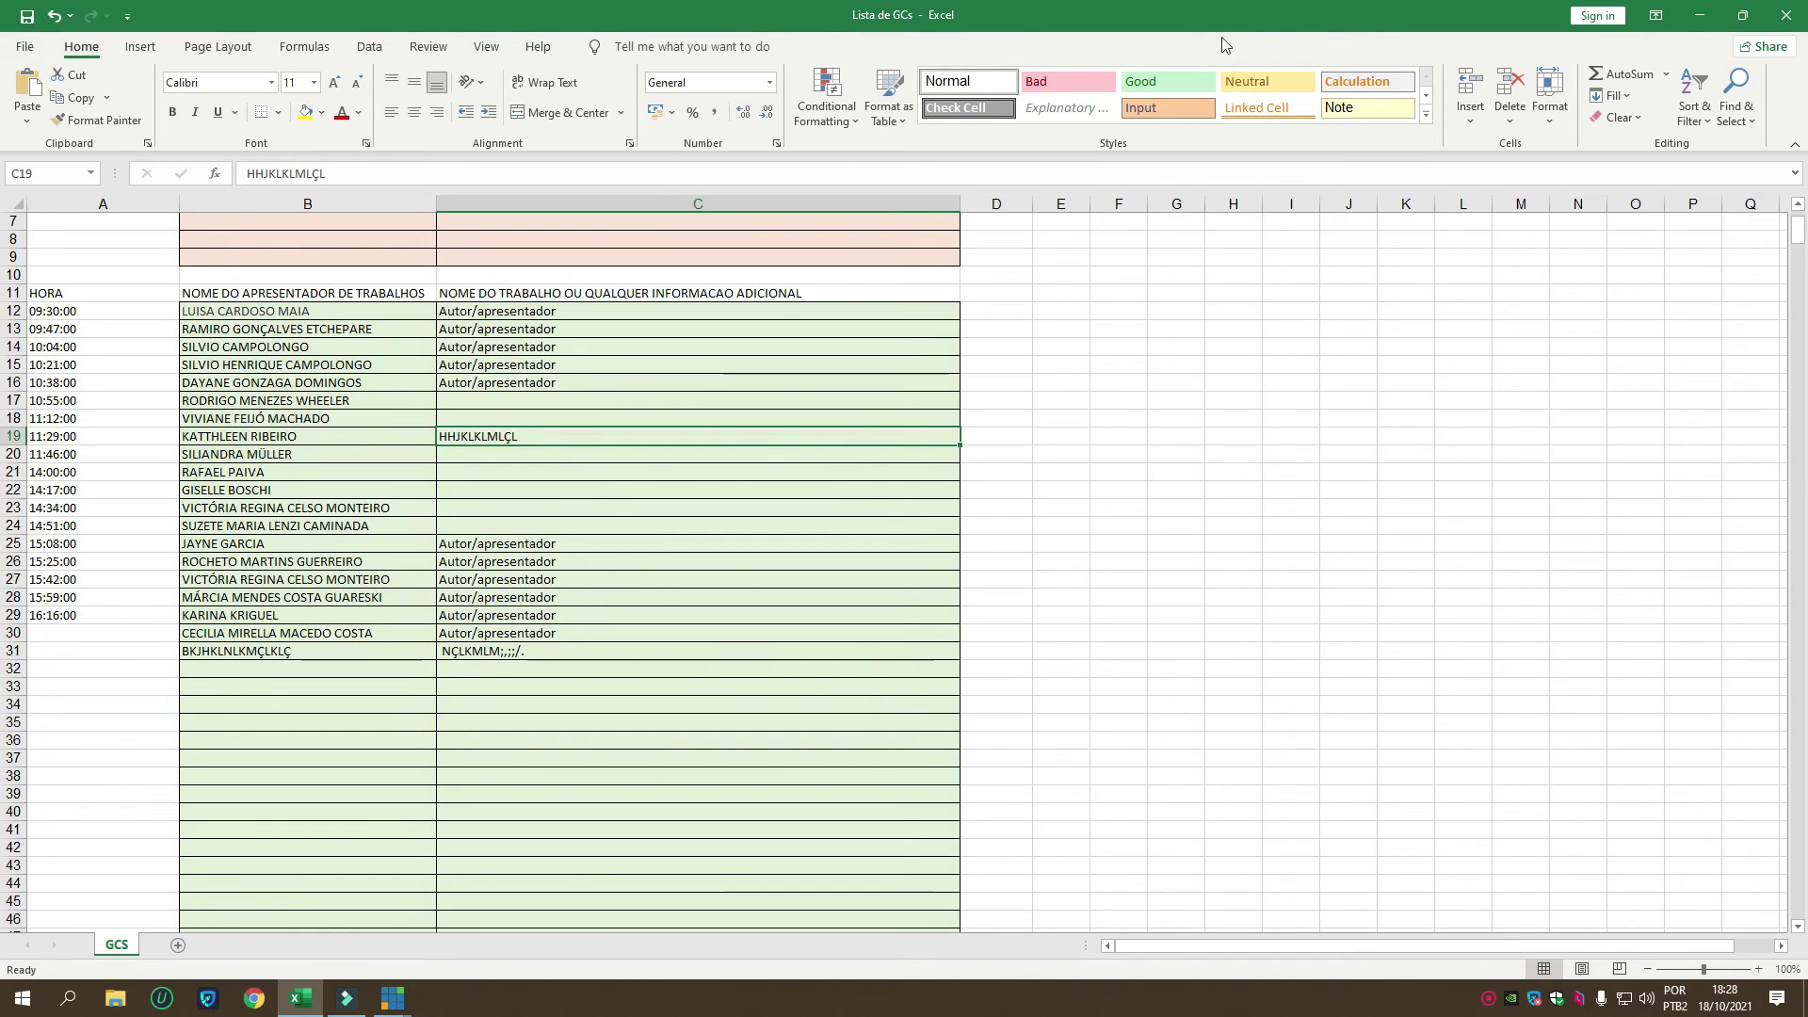
click(1700, 15)
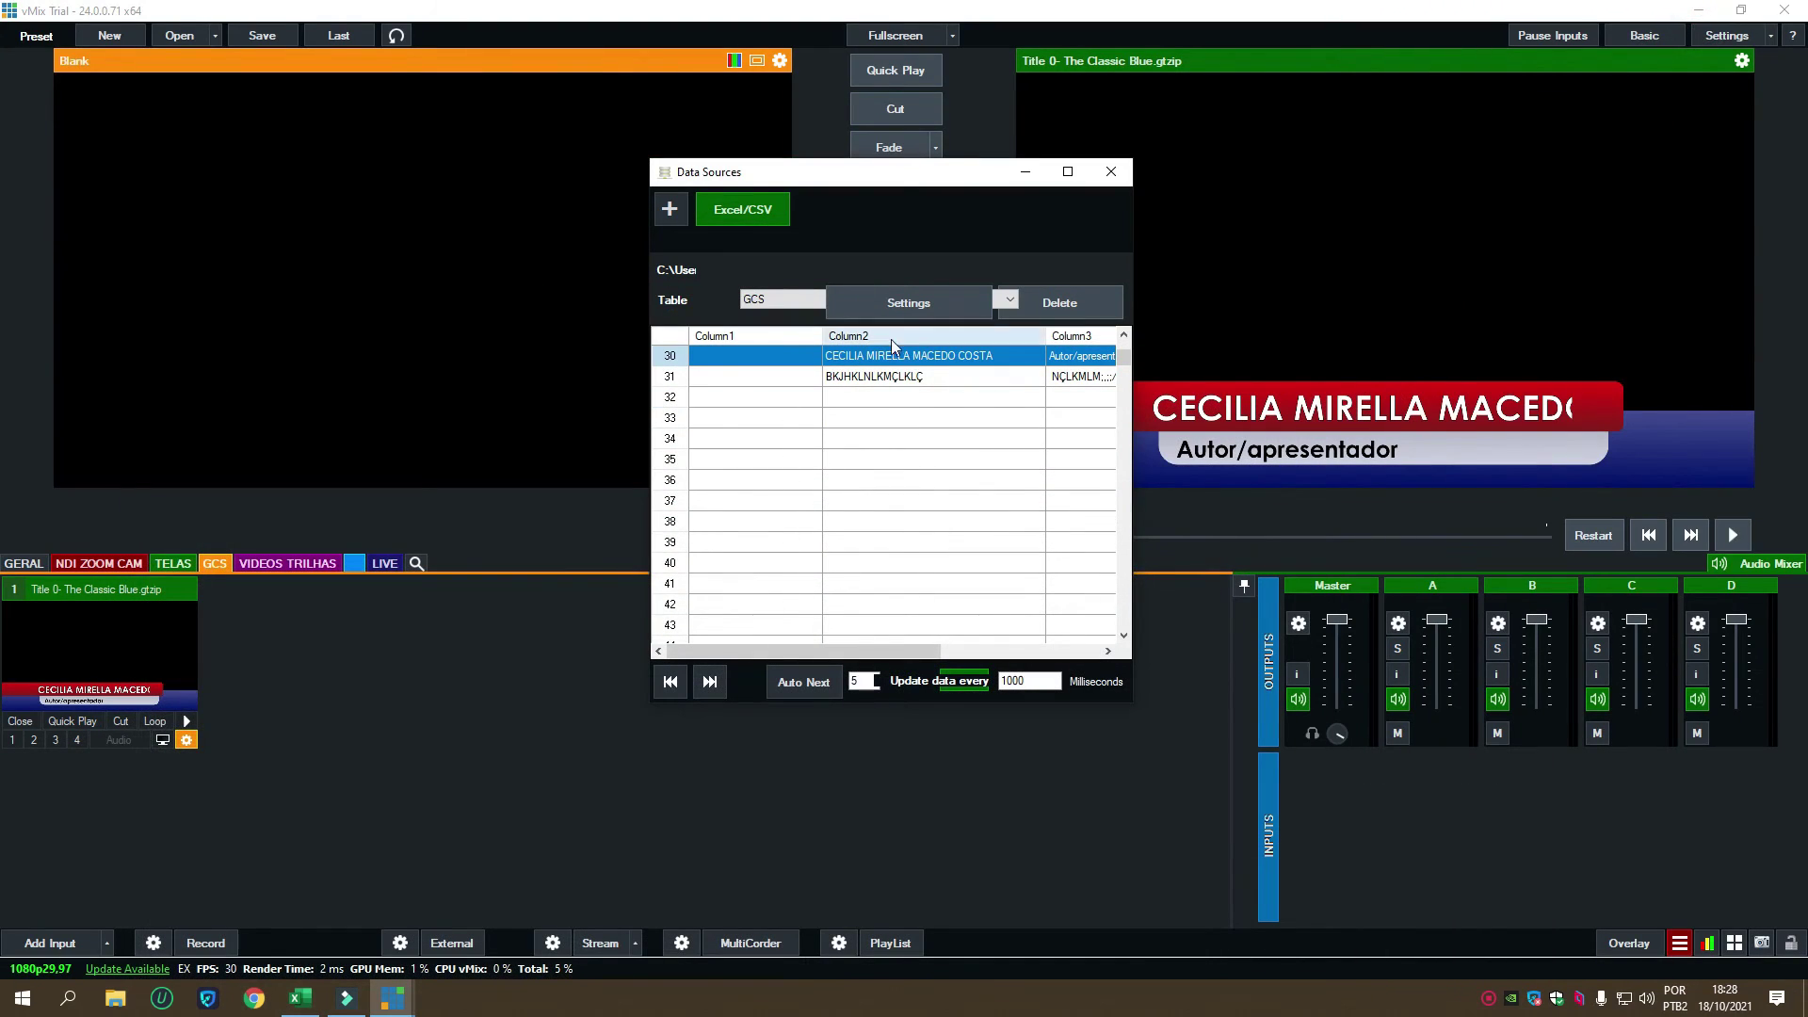
Step: Select rows 3, 4, 11, 12 and 13 of the data source in turn for the title, ending on row 13
drag(1126, 365, 1126, 355)
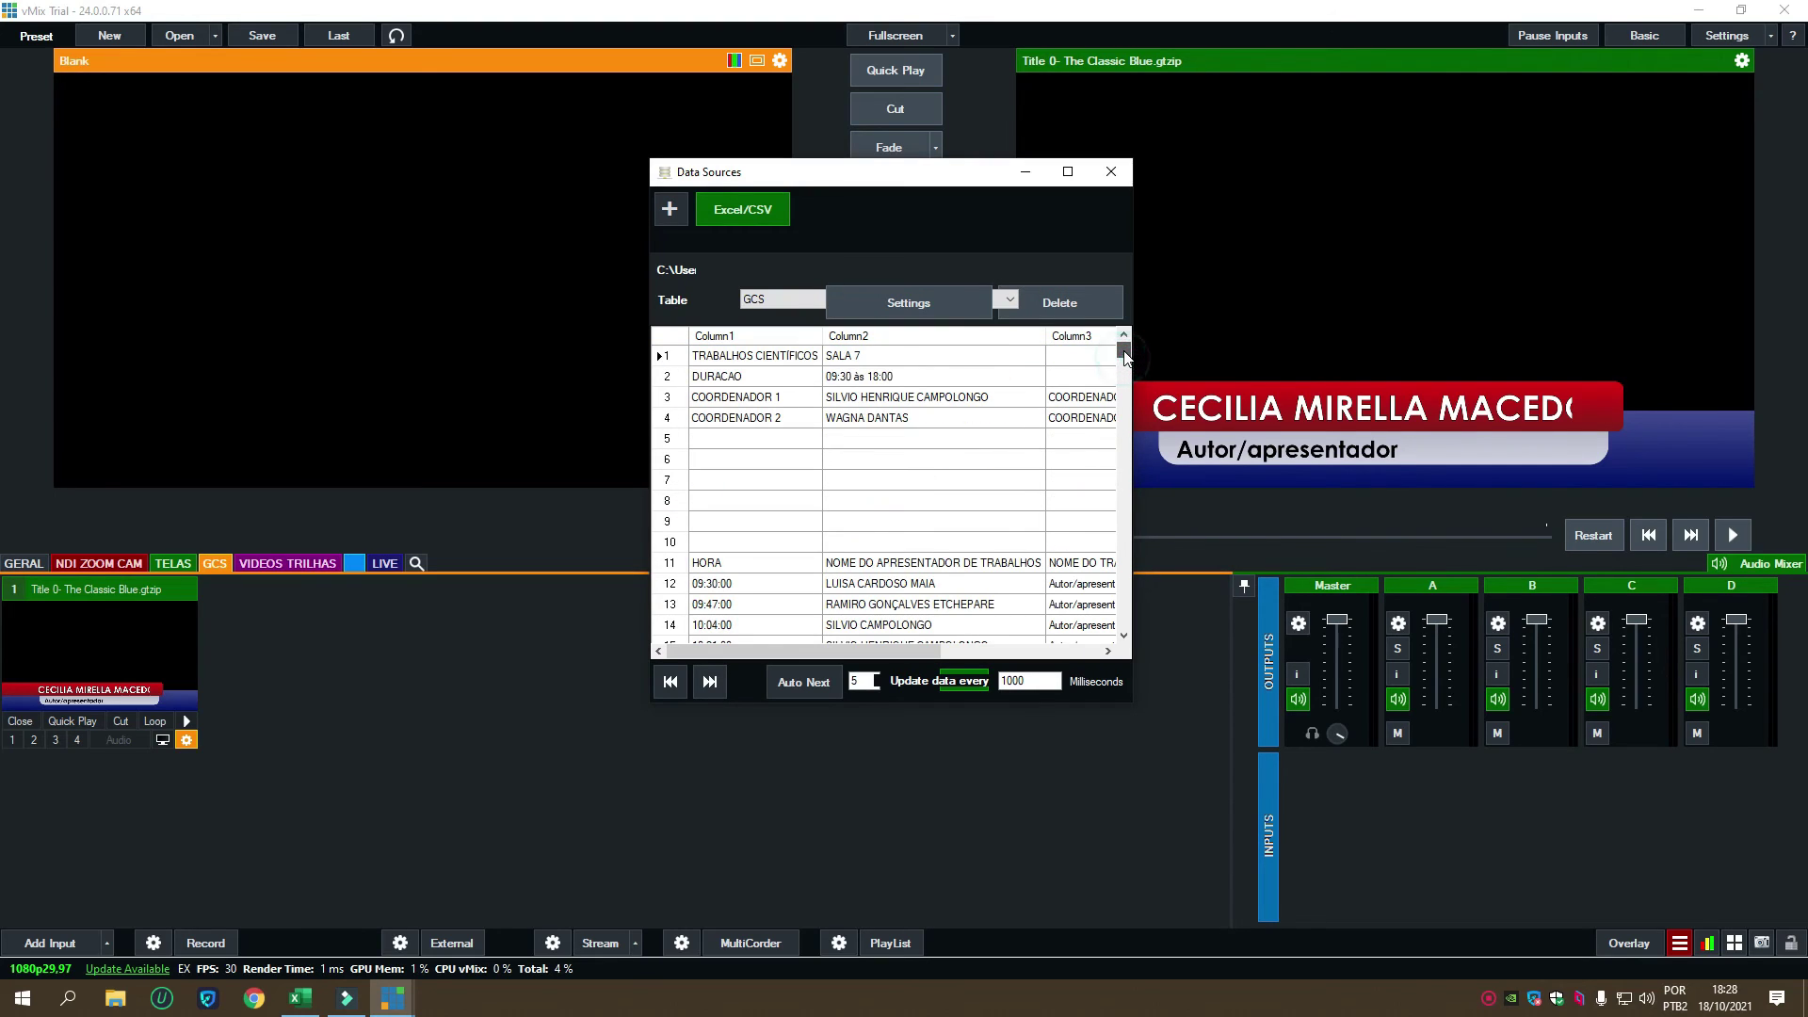
click(990, 396)
click(932, 418)
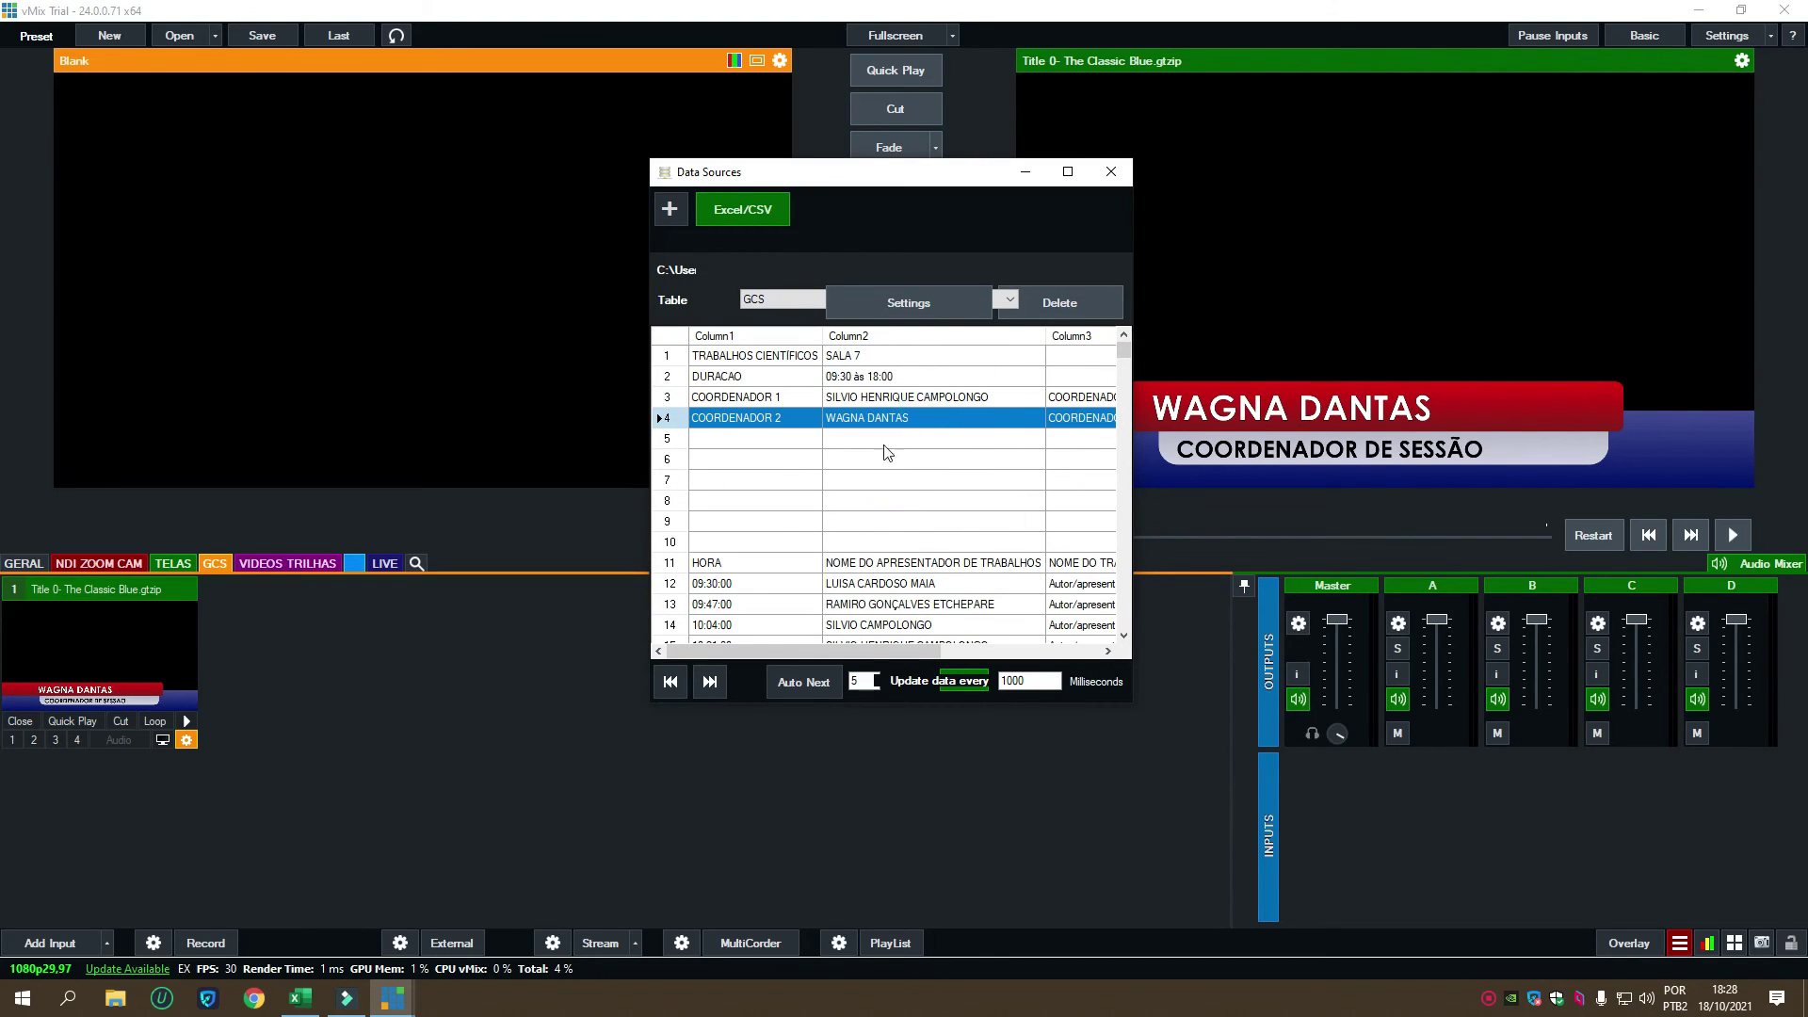
click(865, 562)
click(874, 585)
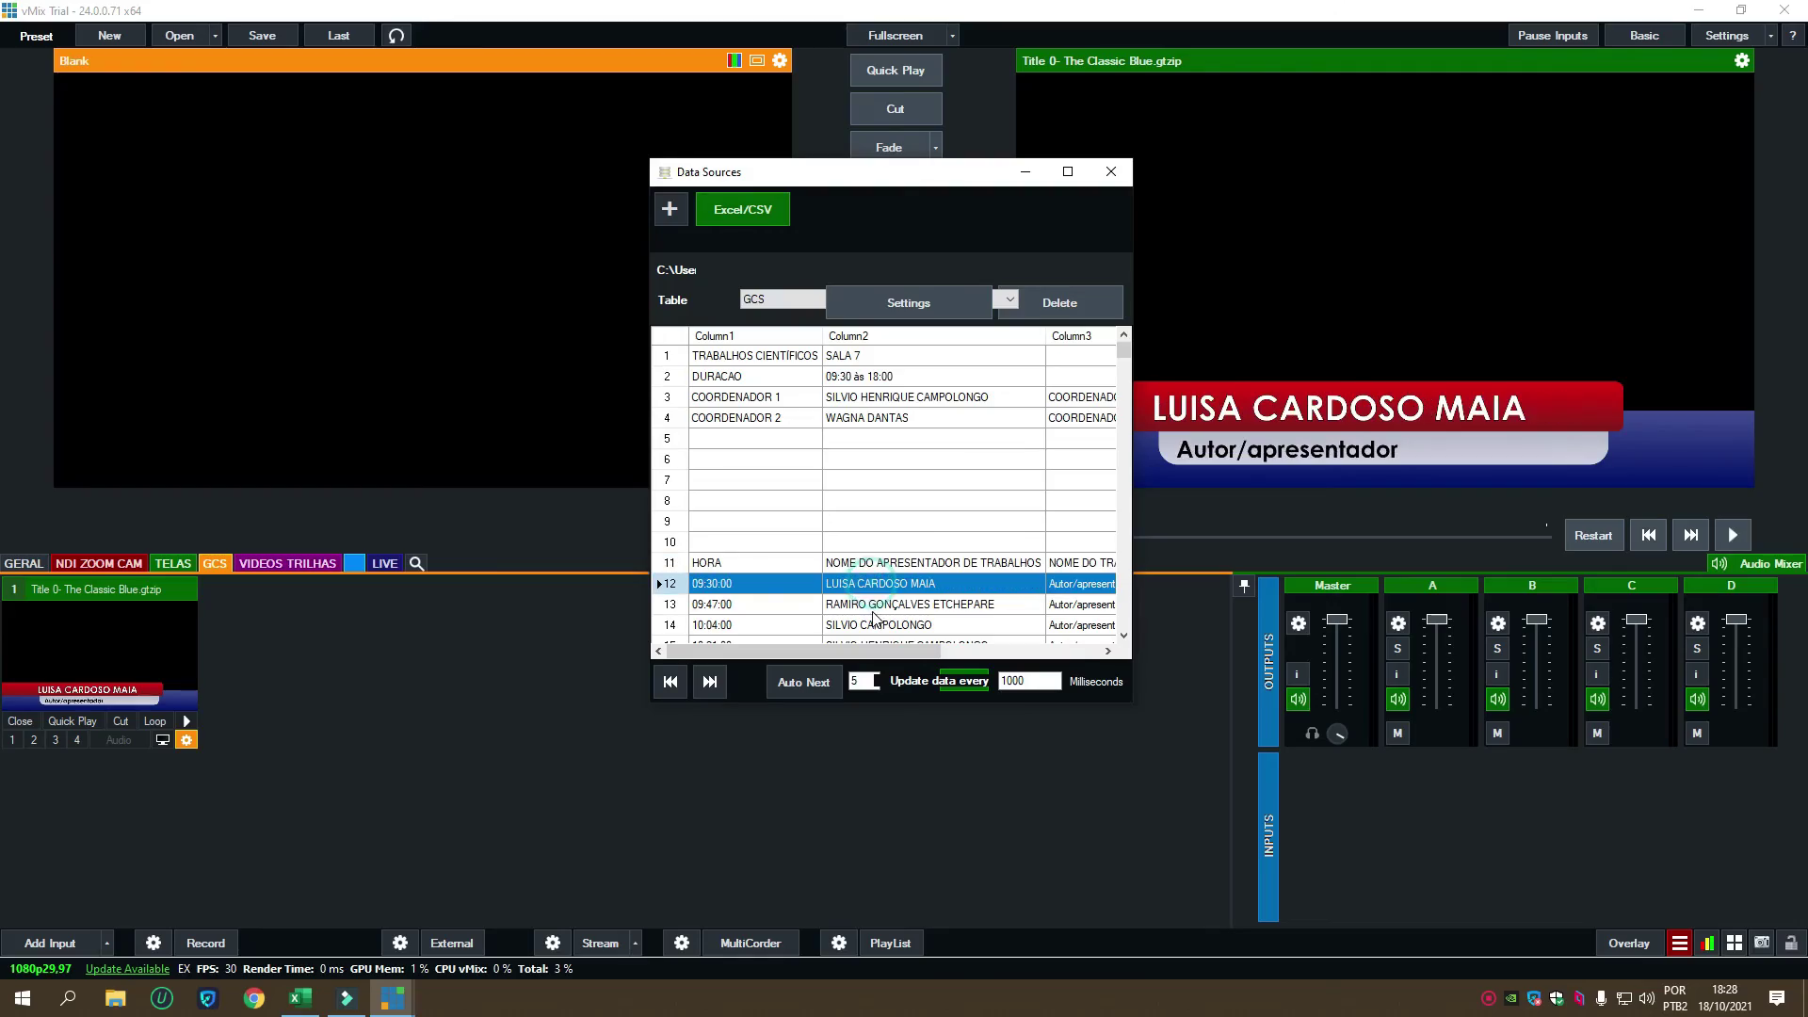
click(874, 605)
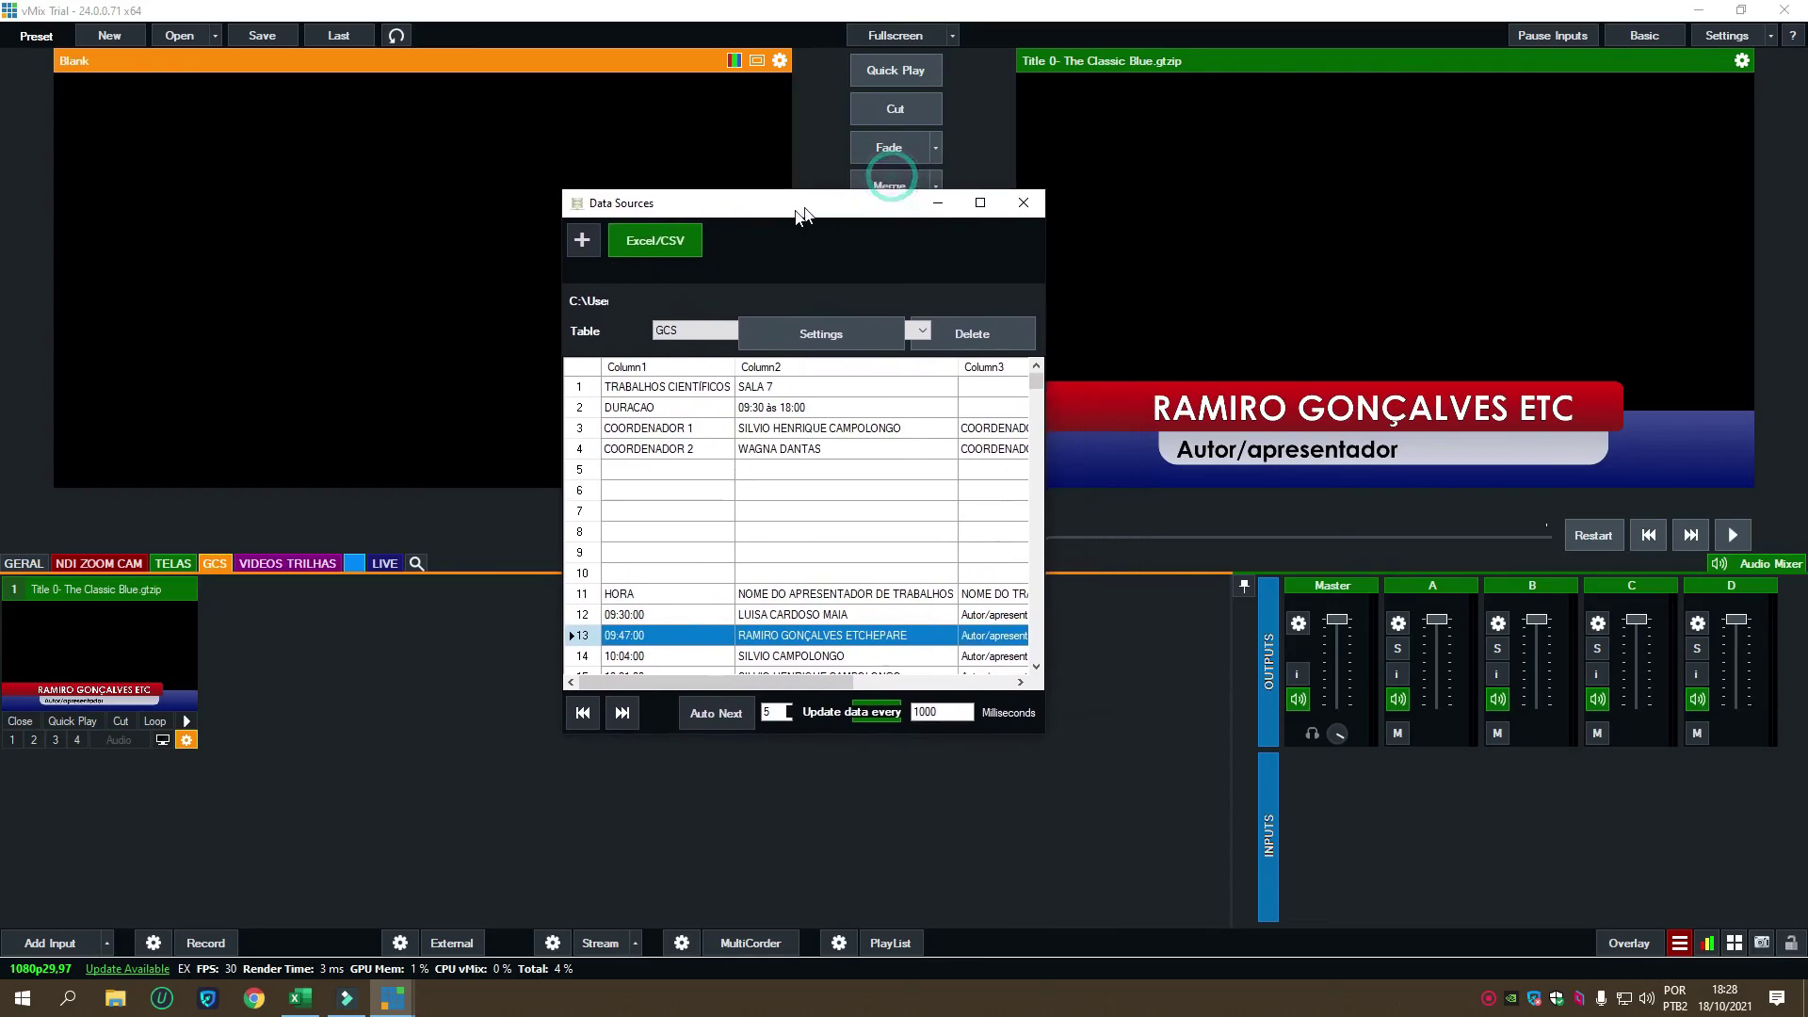